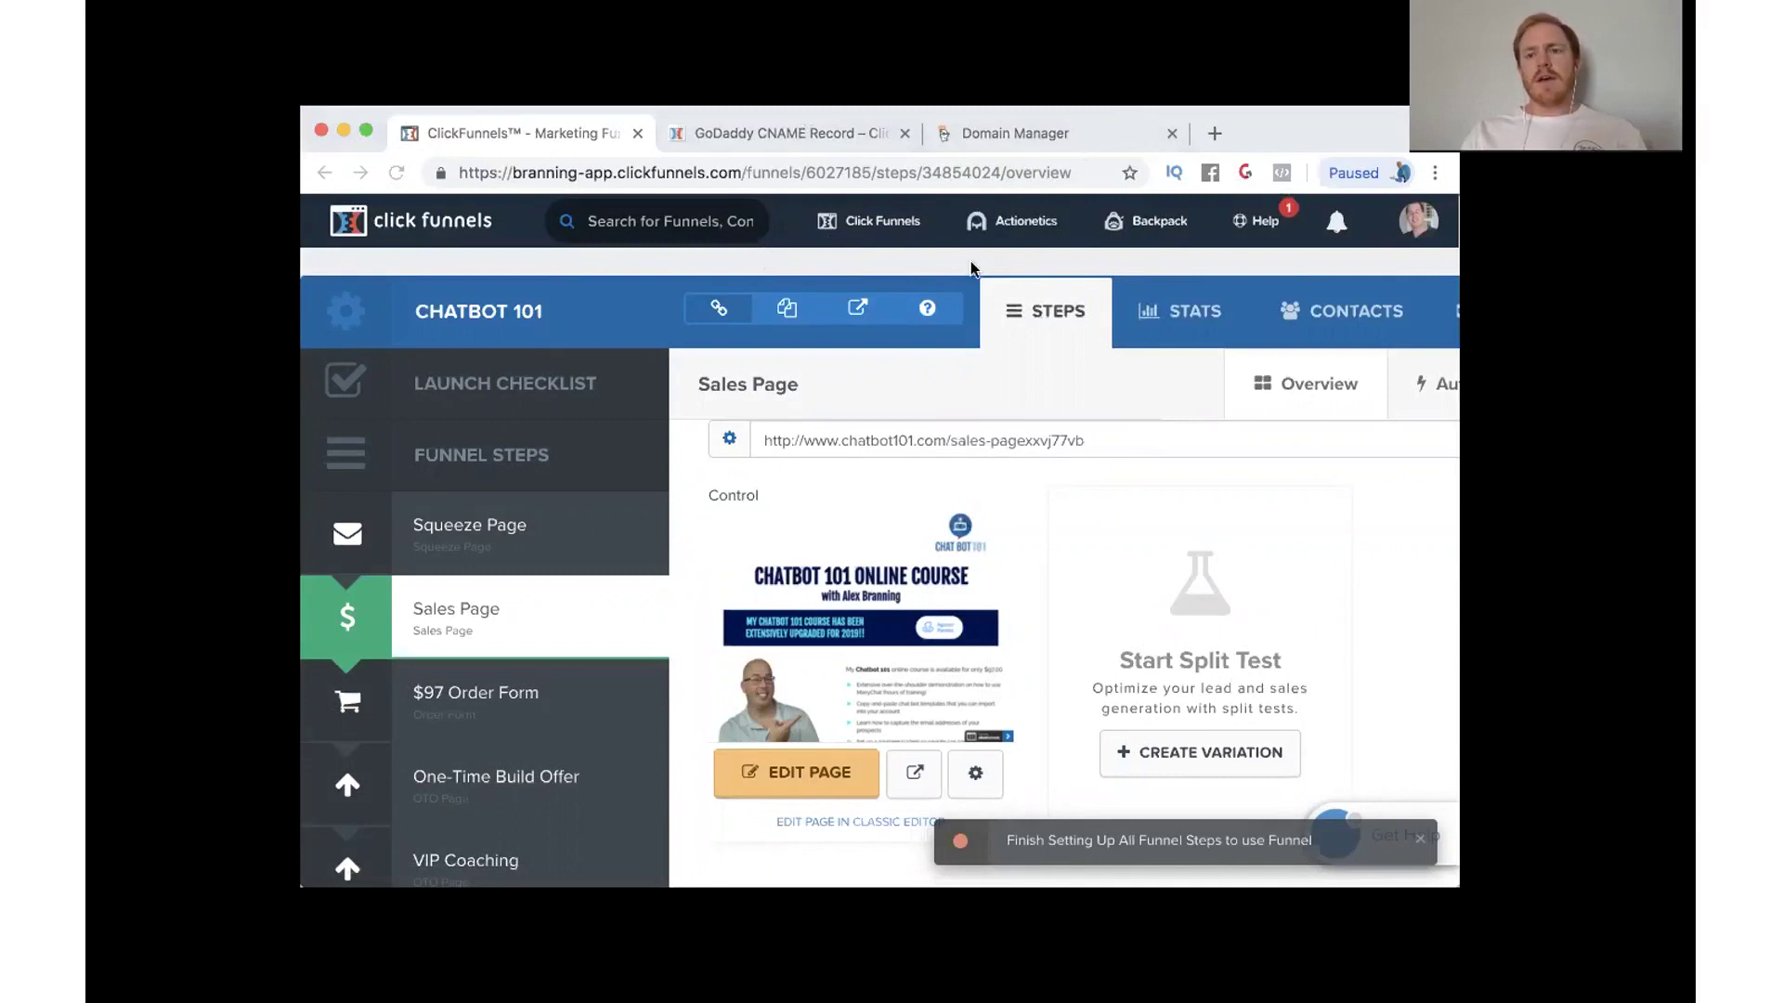
# Step: Search the funnels for "funnels 101" and open the Funnels 101 live video series funnel
pyautogui.click(363, 136)
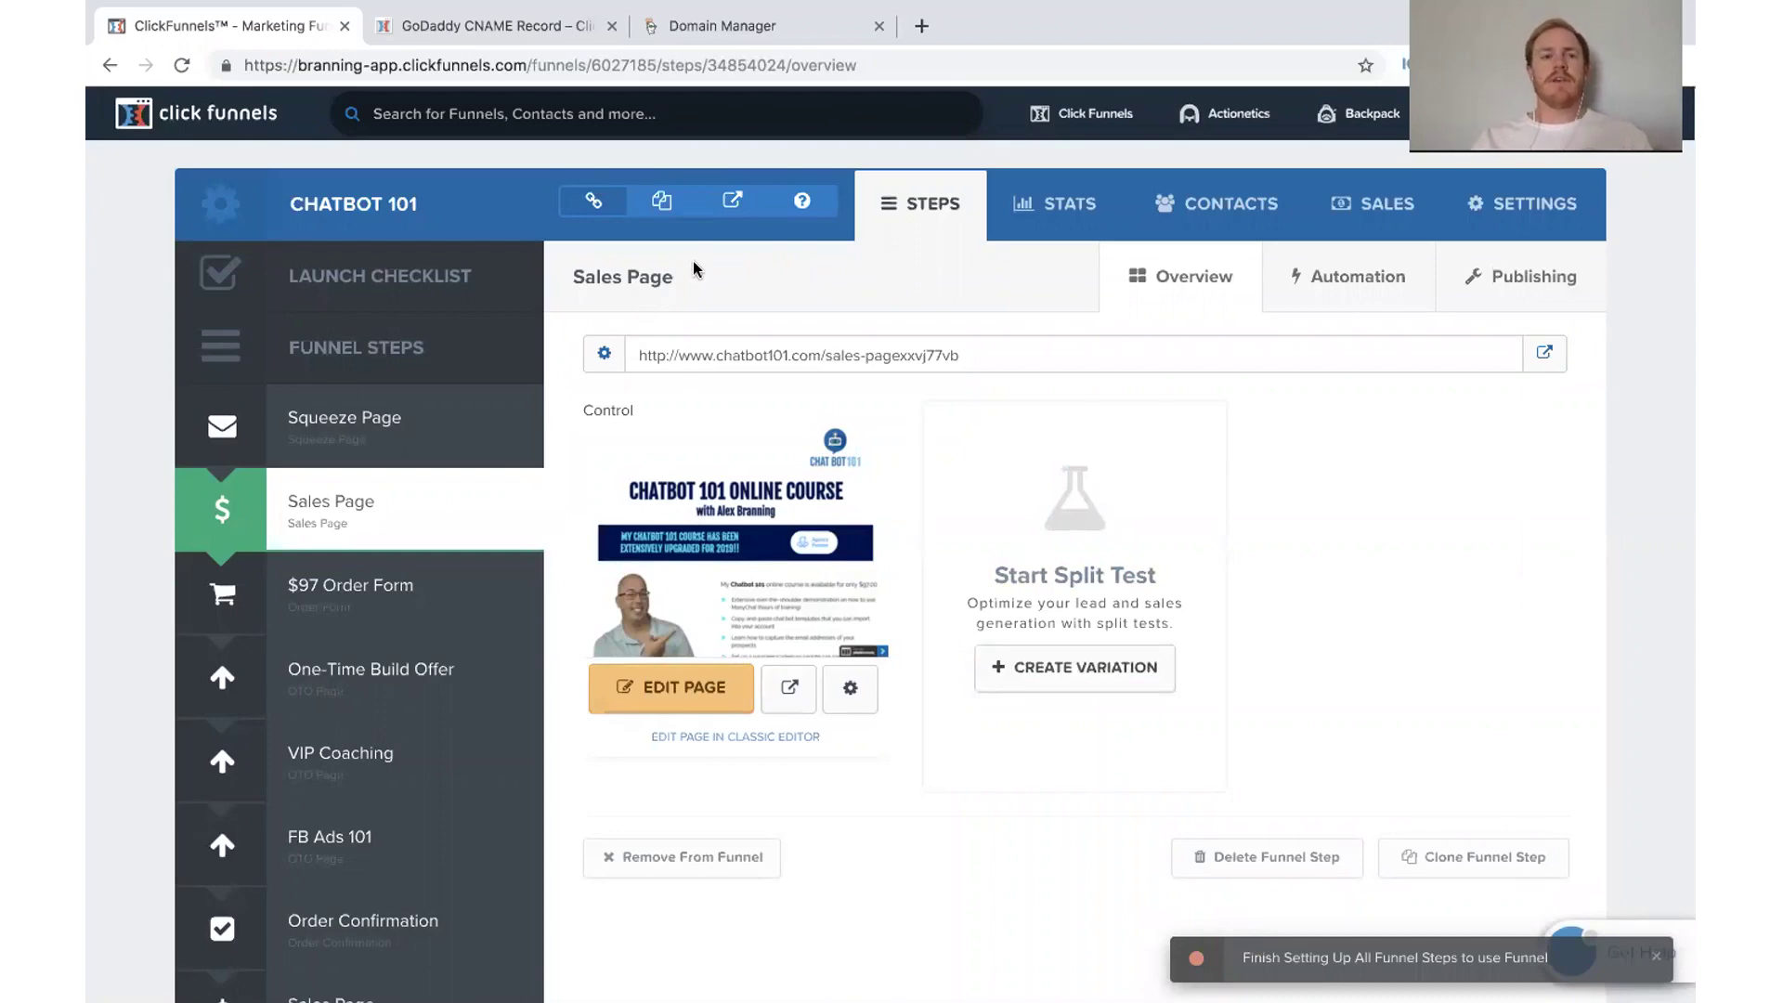
pyautogui.moveTo(1082, 115)
pyautogui.click(1039, 156)
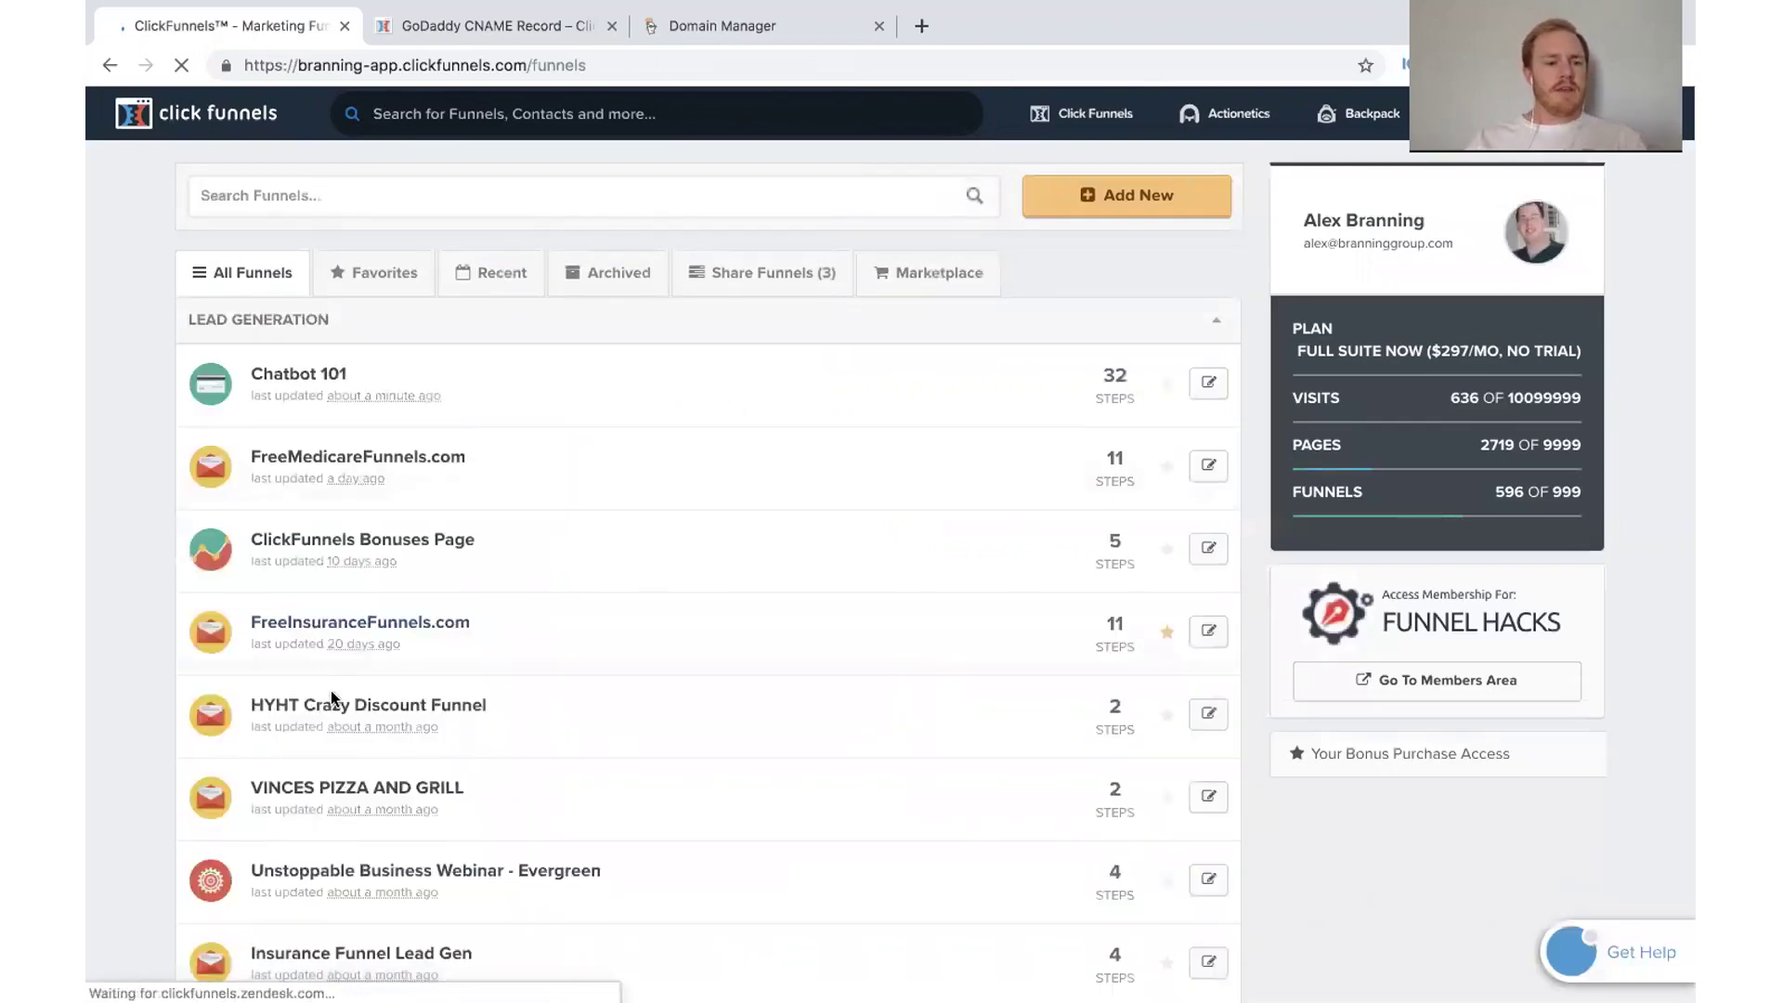
pyautogui.click(420, 192)
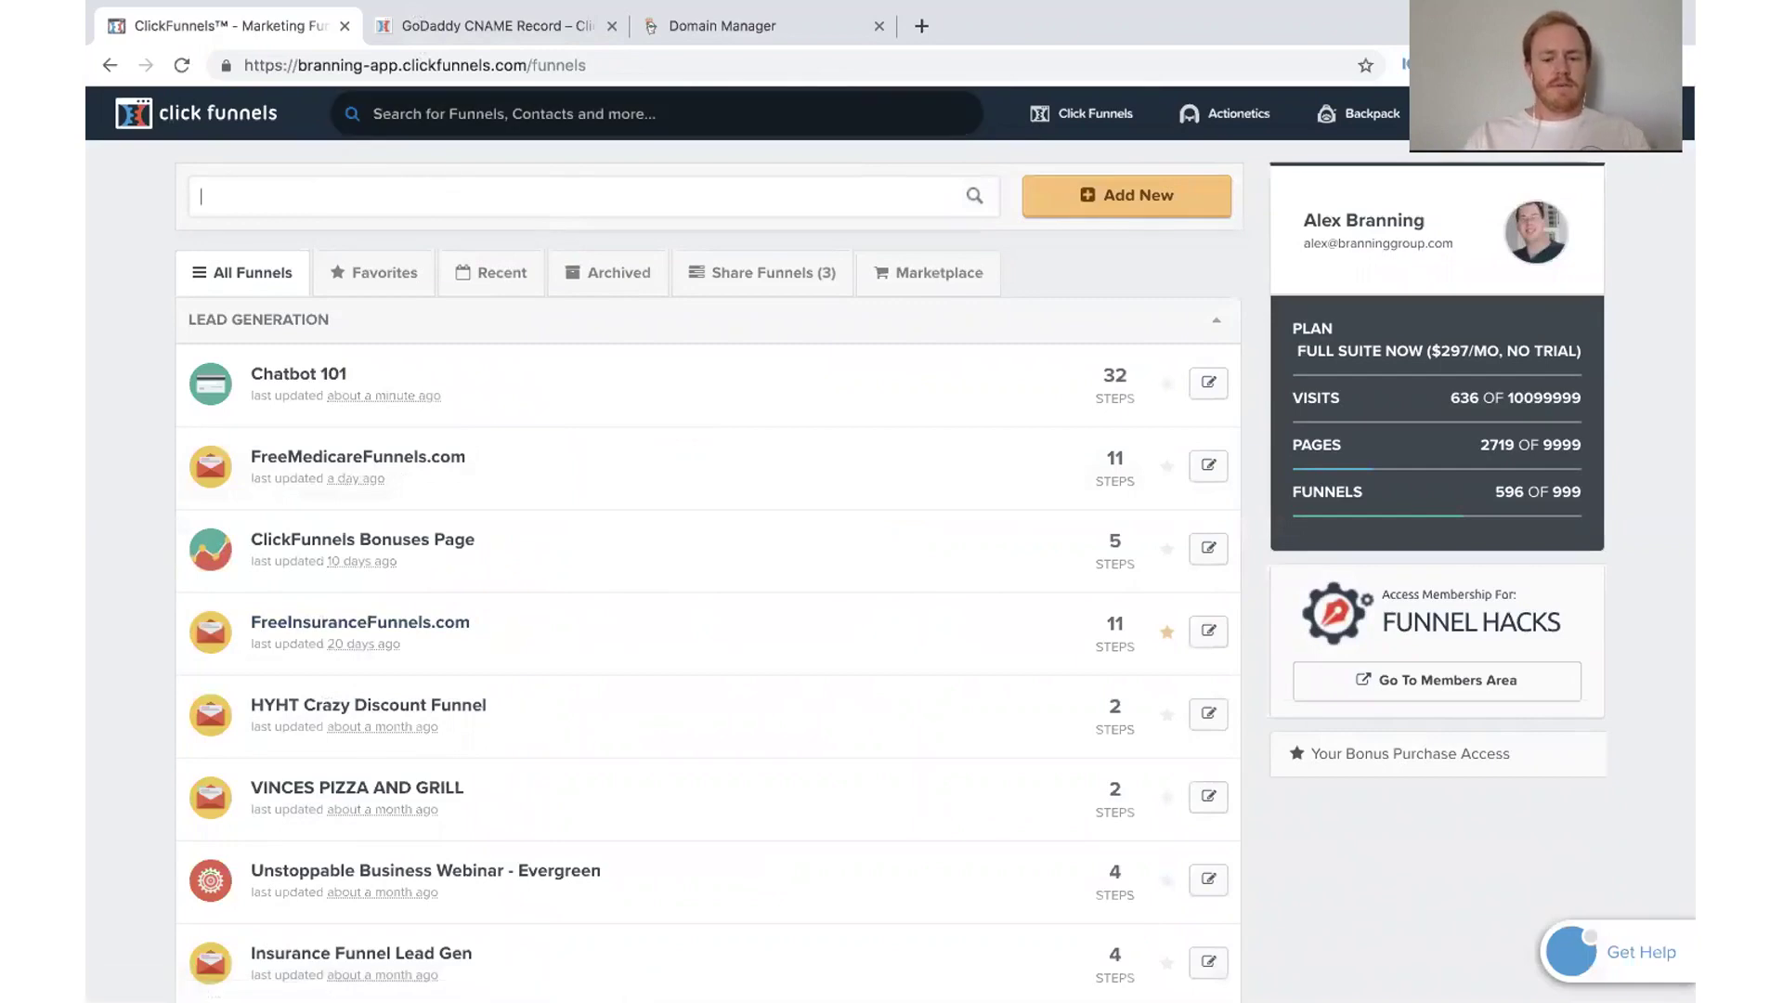
pyautogui.write('funnels 101')
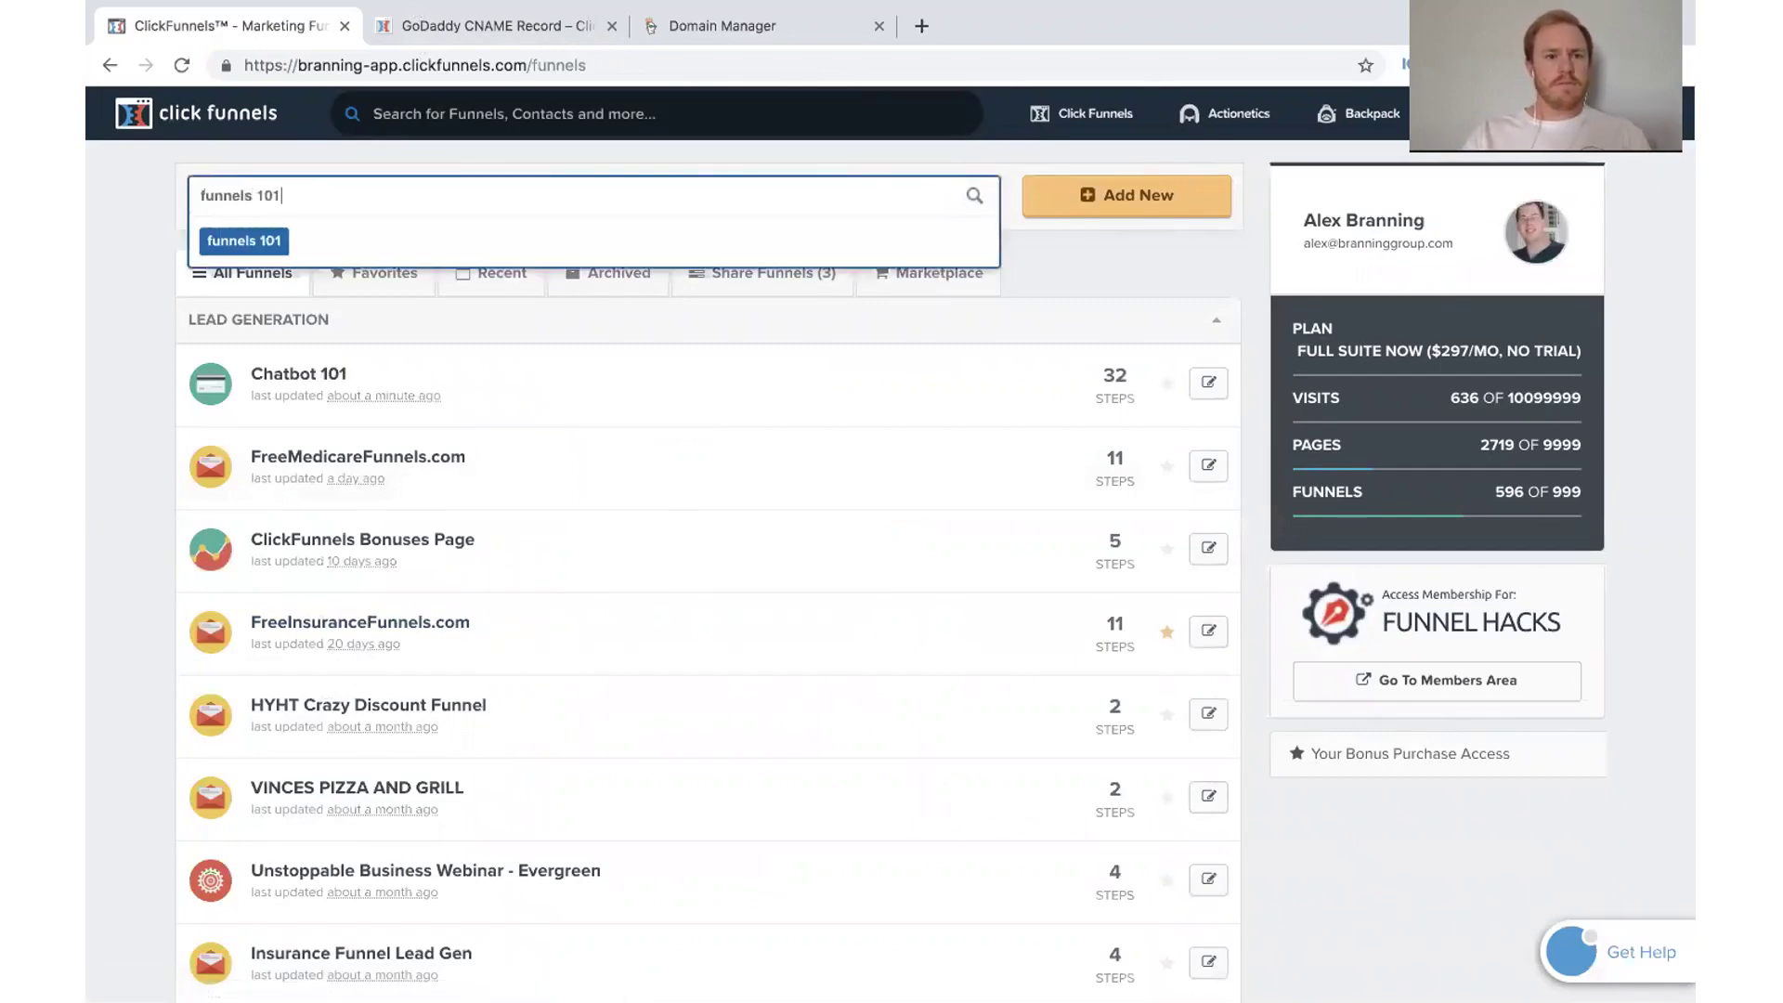
pyautogui.press('Return')
pyautogui.click(372, 383)
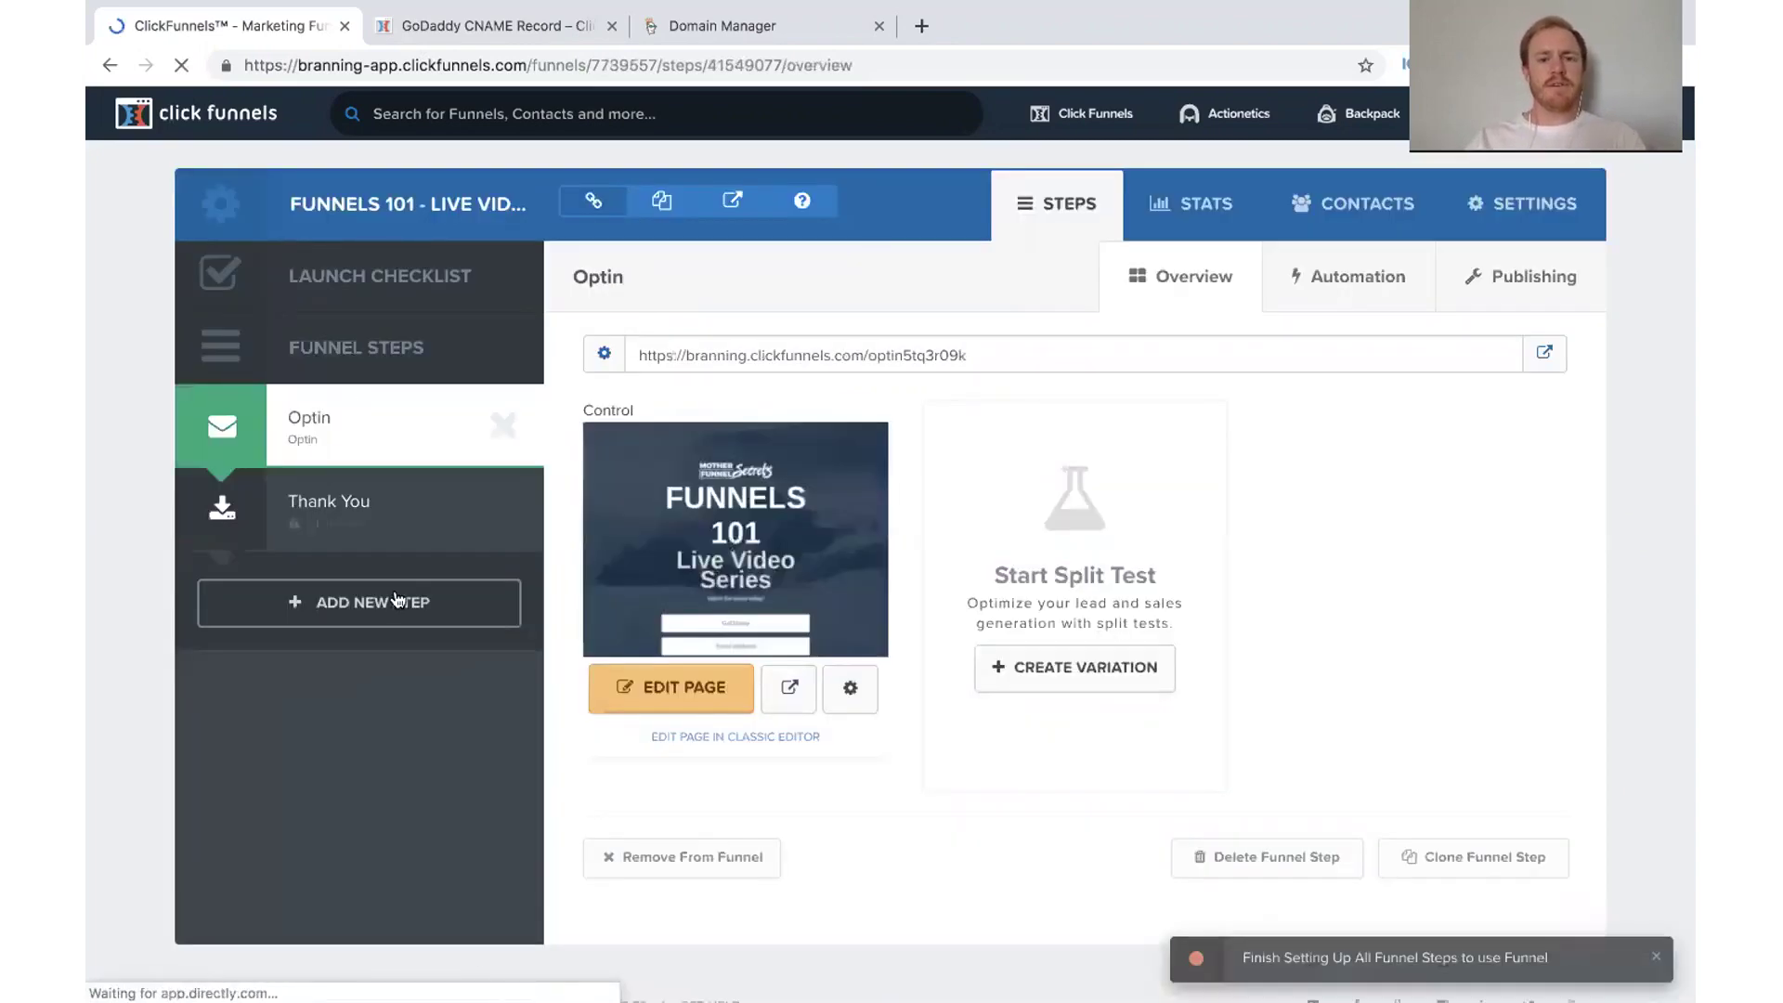
# Step: Preview the funnel's Optin page in a new browser tab and open the Optin step's automation settings
pyautogui.click(790, 690)
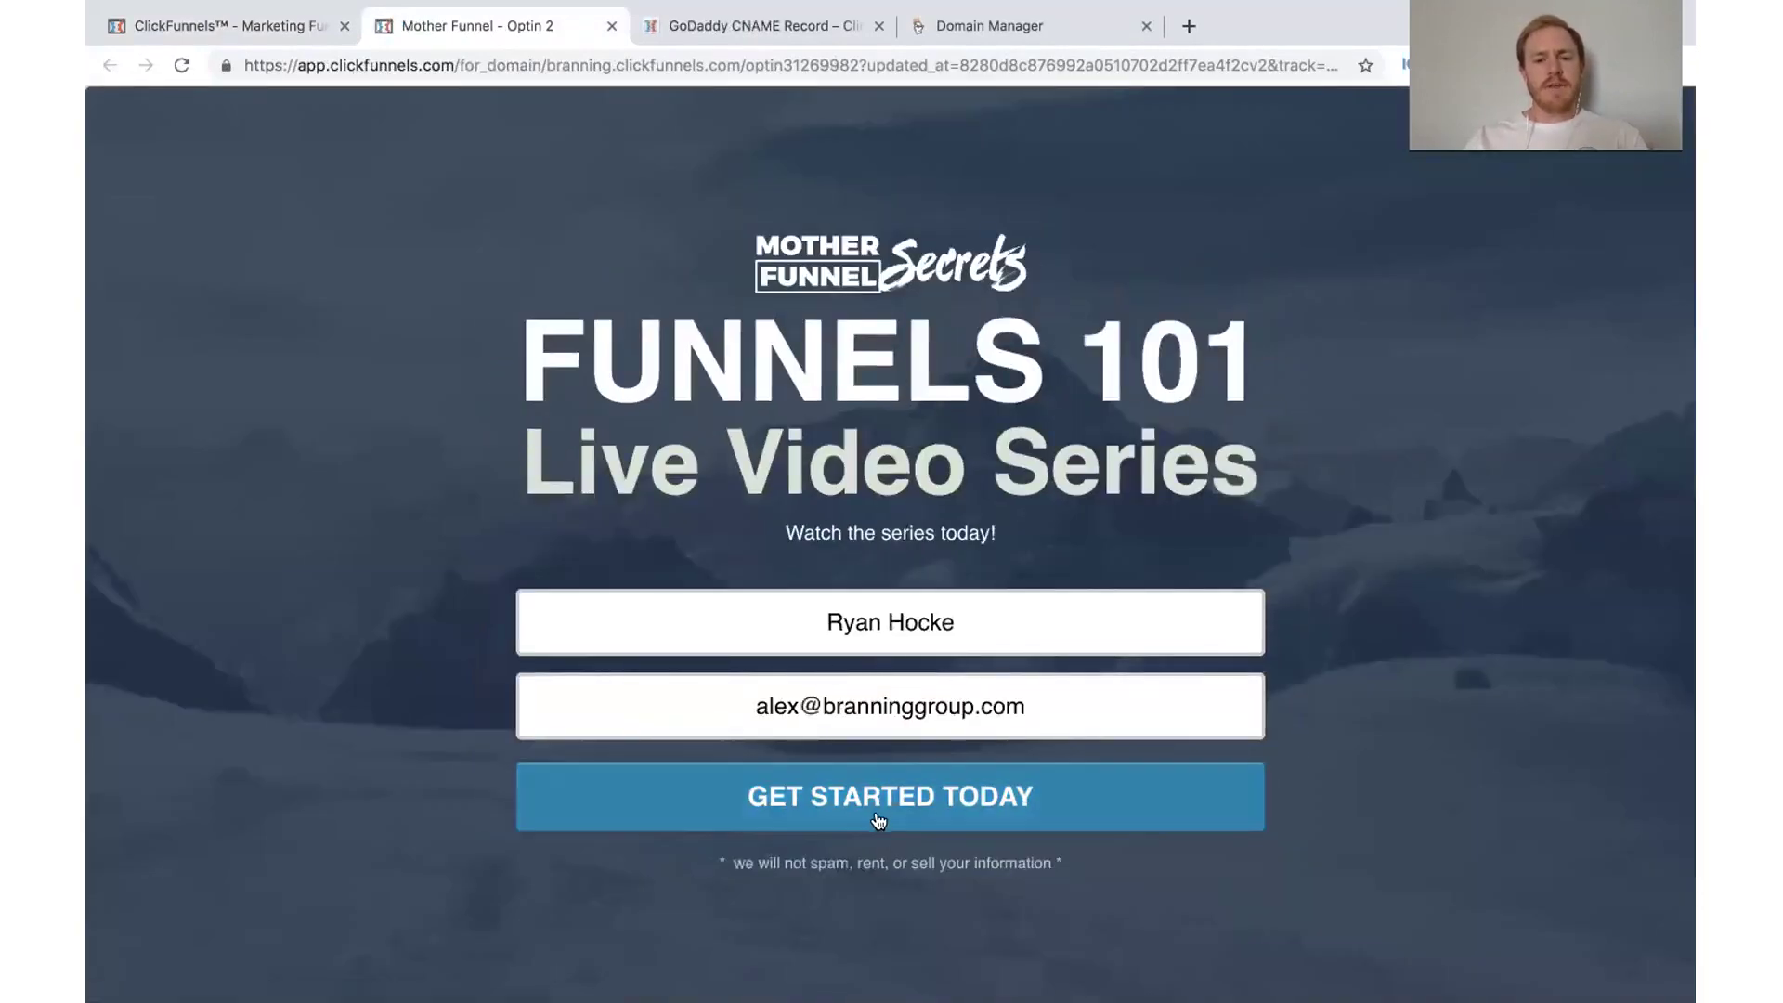
pyautogui.click(286, 30)
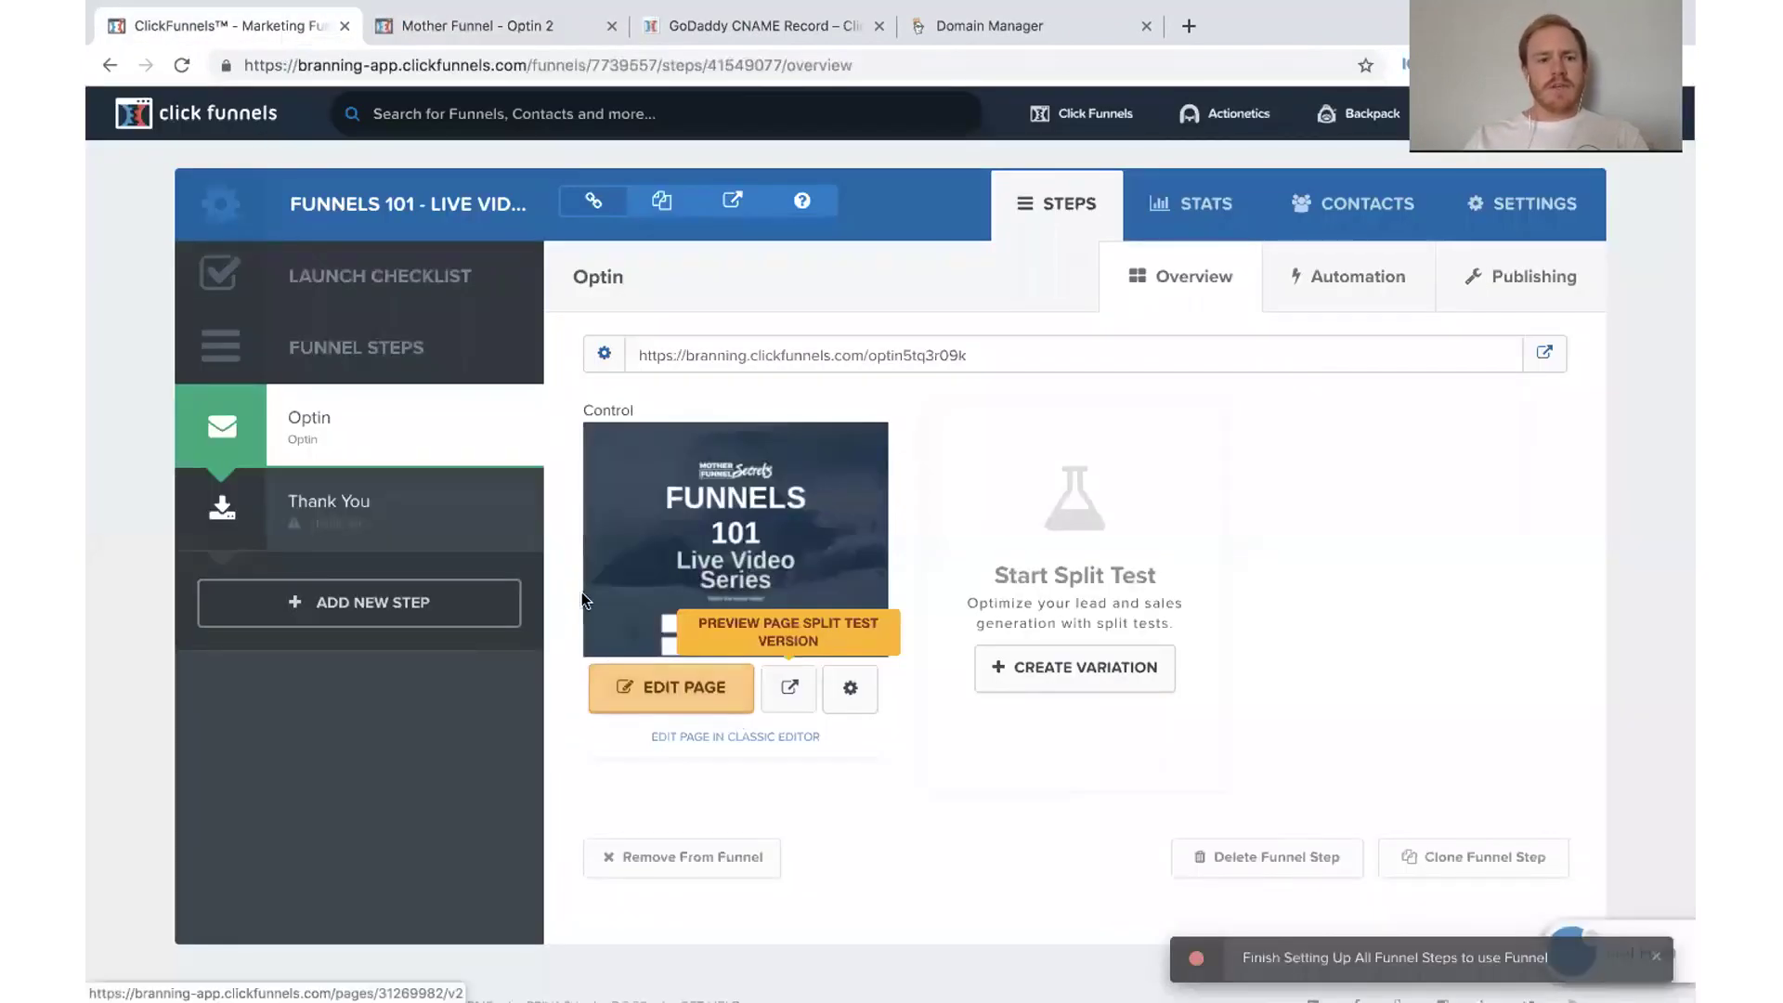
pyautogui.click(1349, 279)
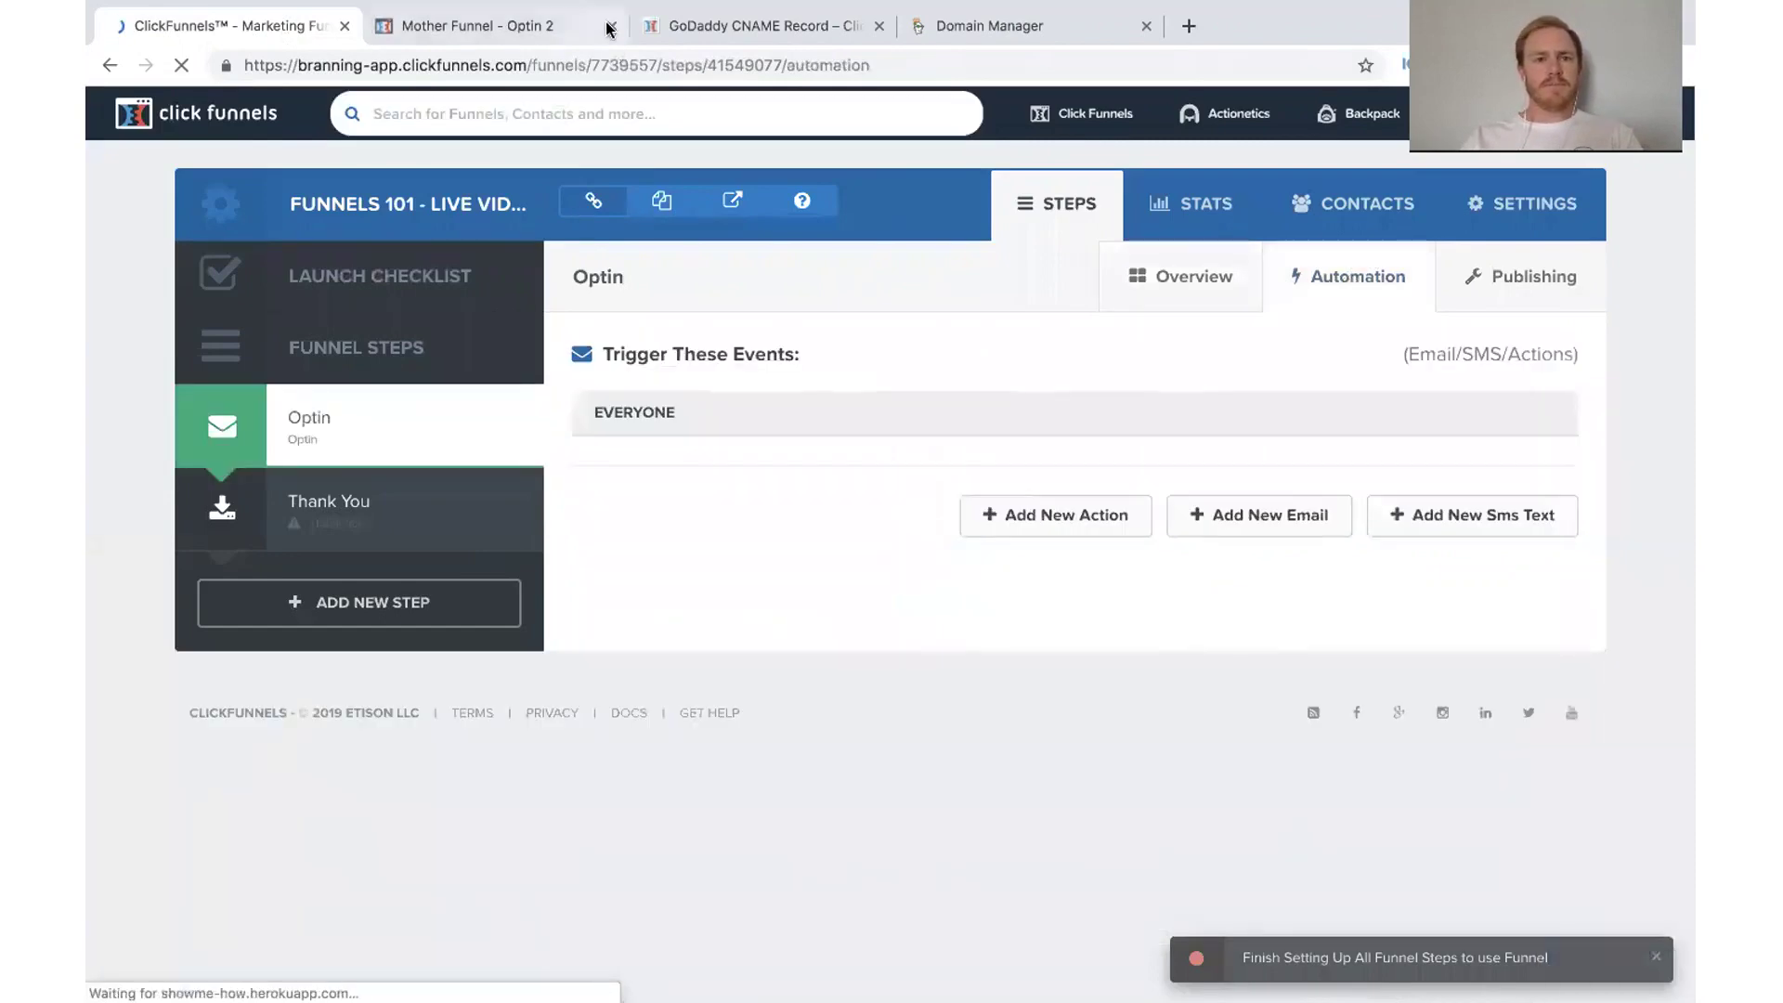
# Step: Close the page preview, GoDaddy CNAME Record and Domain Manager browser tabs
pyautogui.click(610, 29)
pyautogui.click(610, 29)
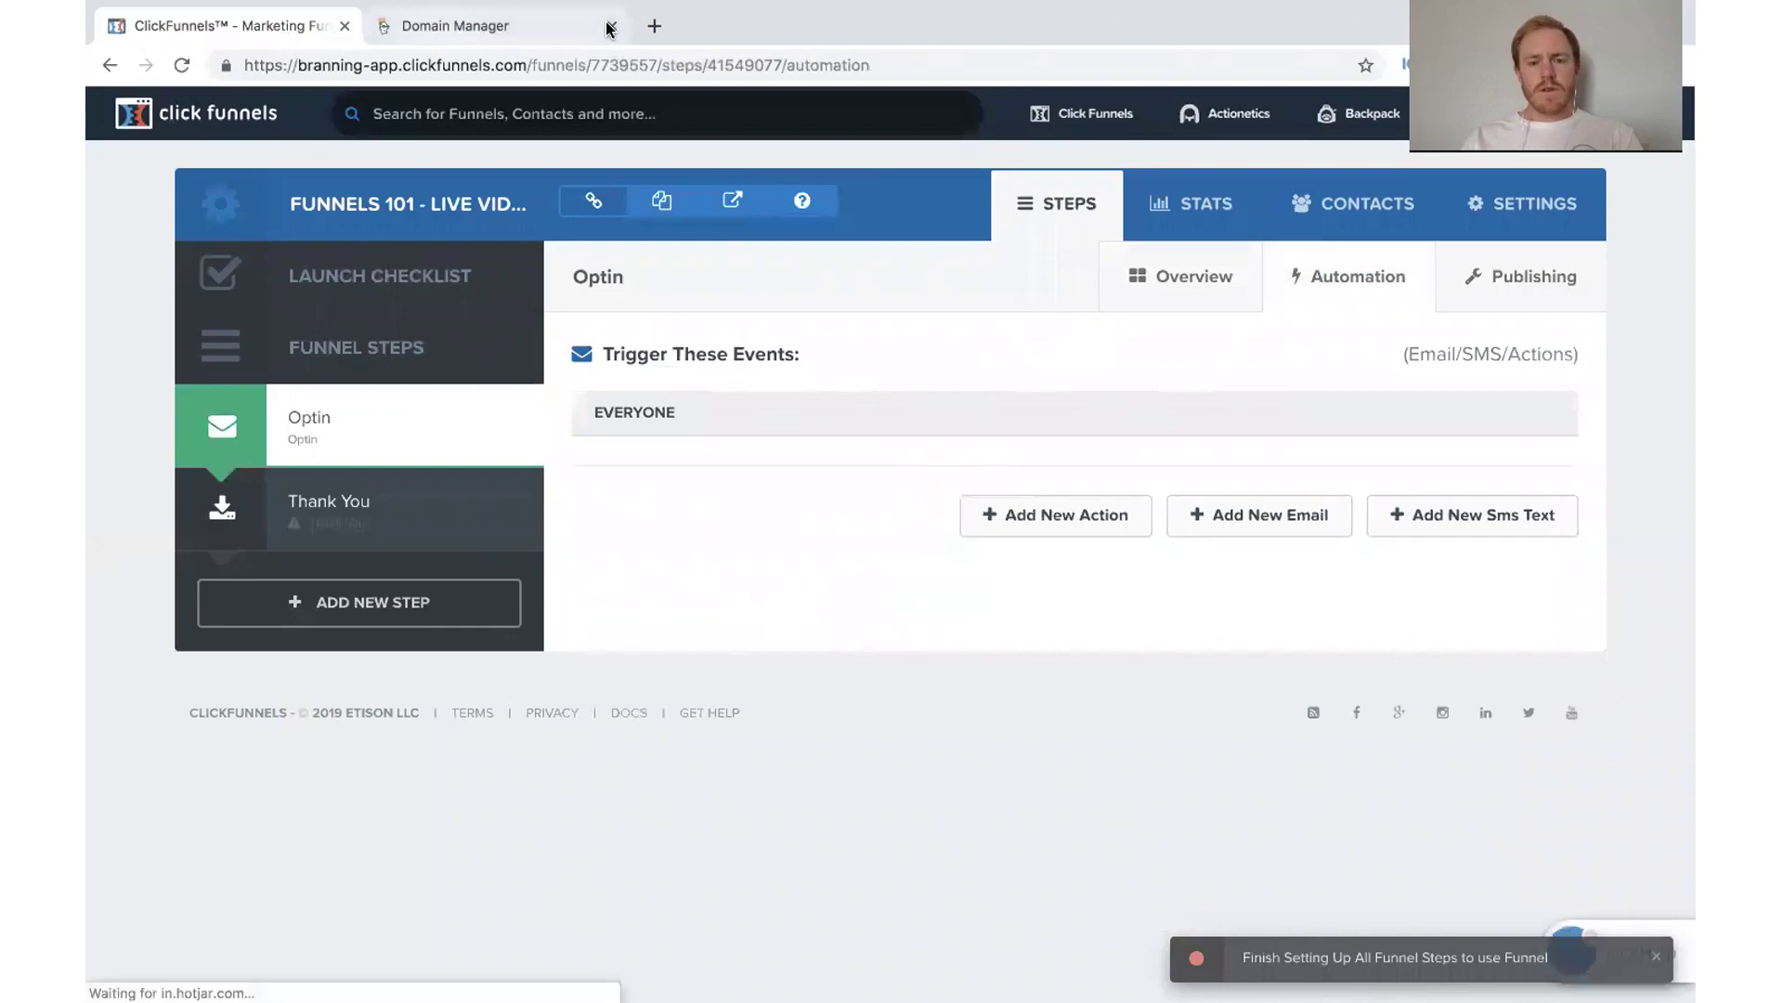
pyautogui.click(610, 29)
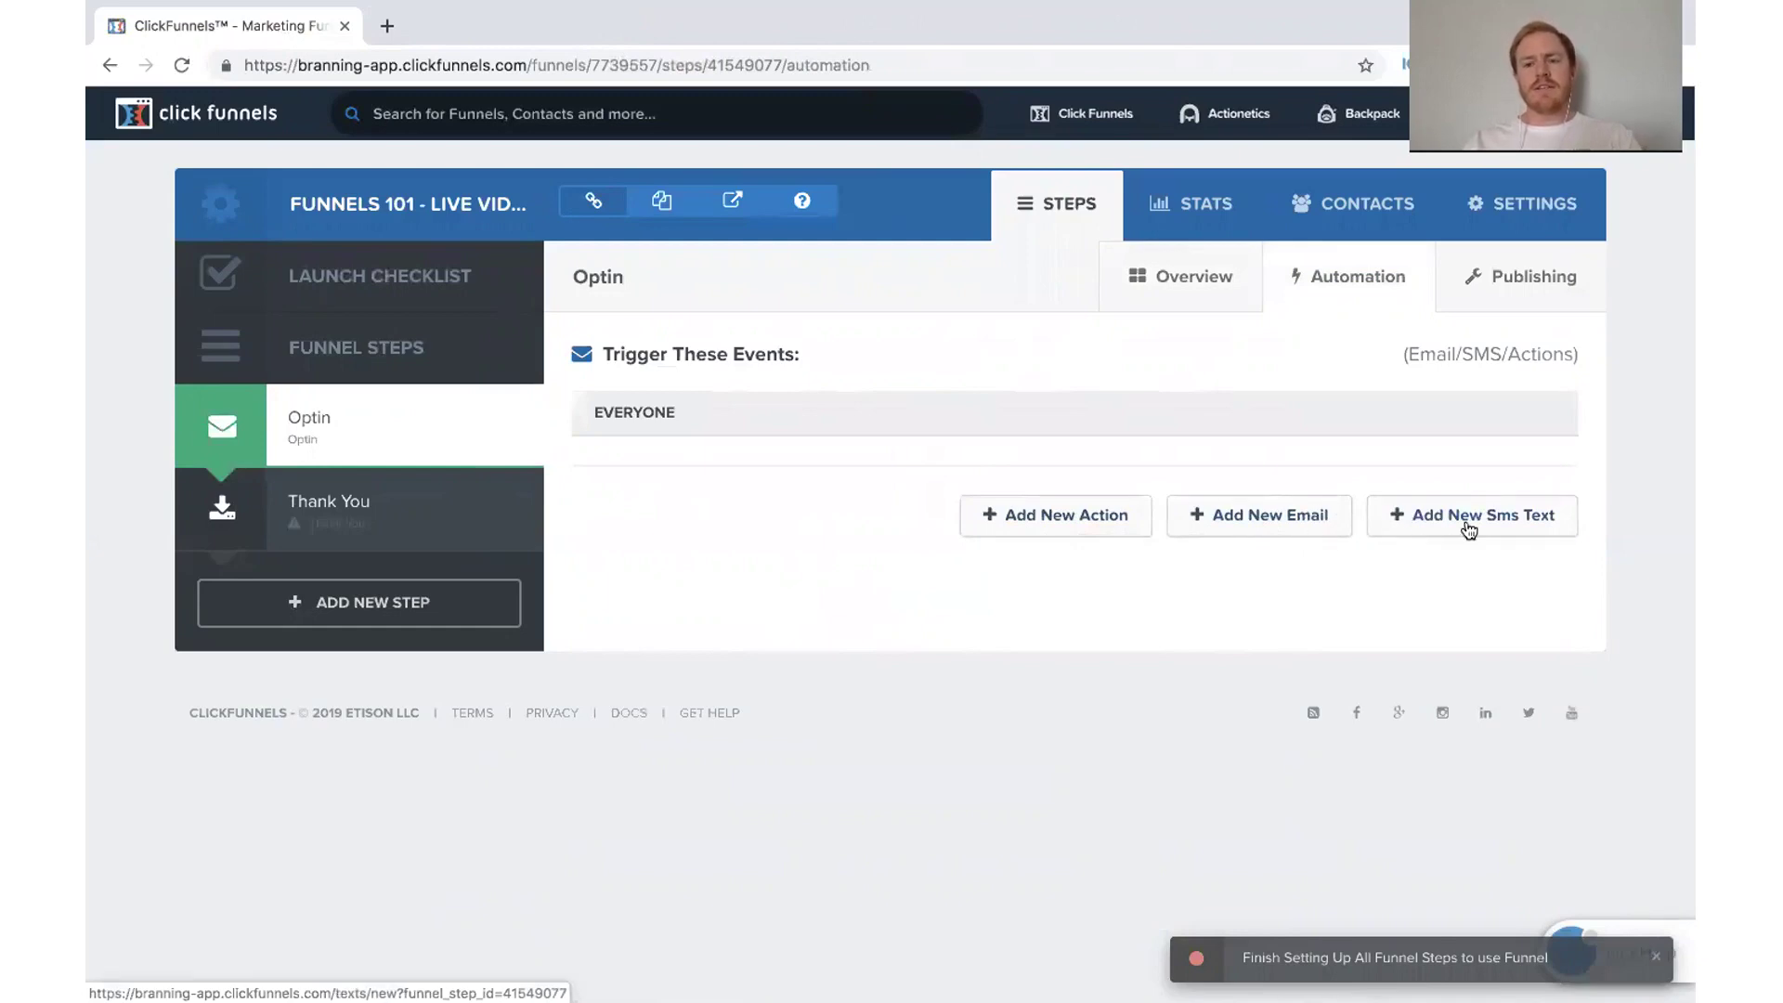
# Step: Create an Add To List funnel action for everyone with the ClickFunnels Internal integration and the Branning group leads list
pyautogui.click(1025, 531)
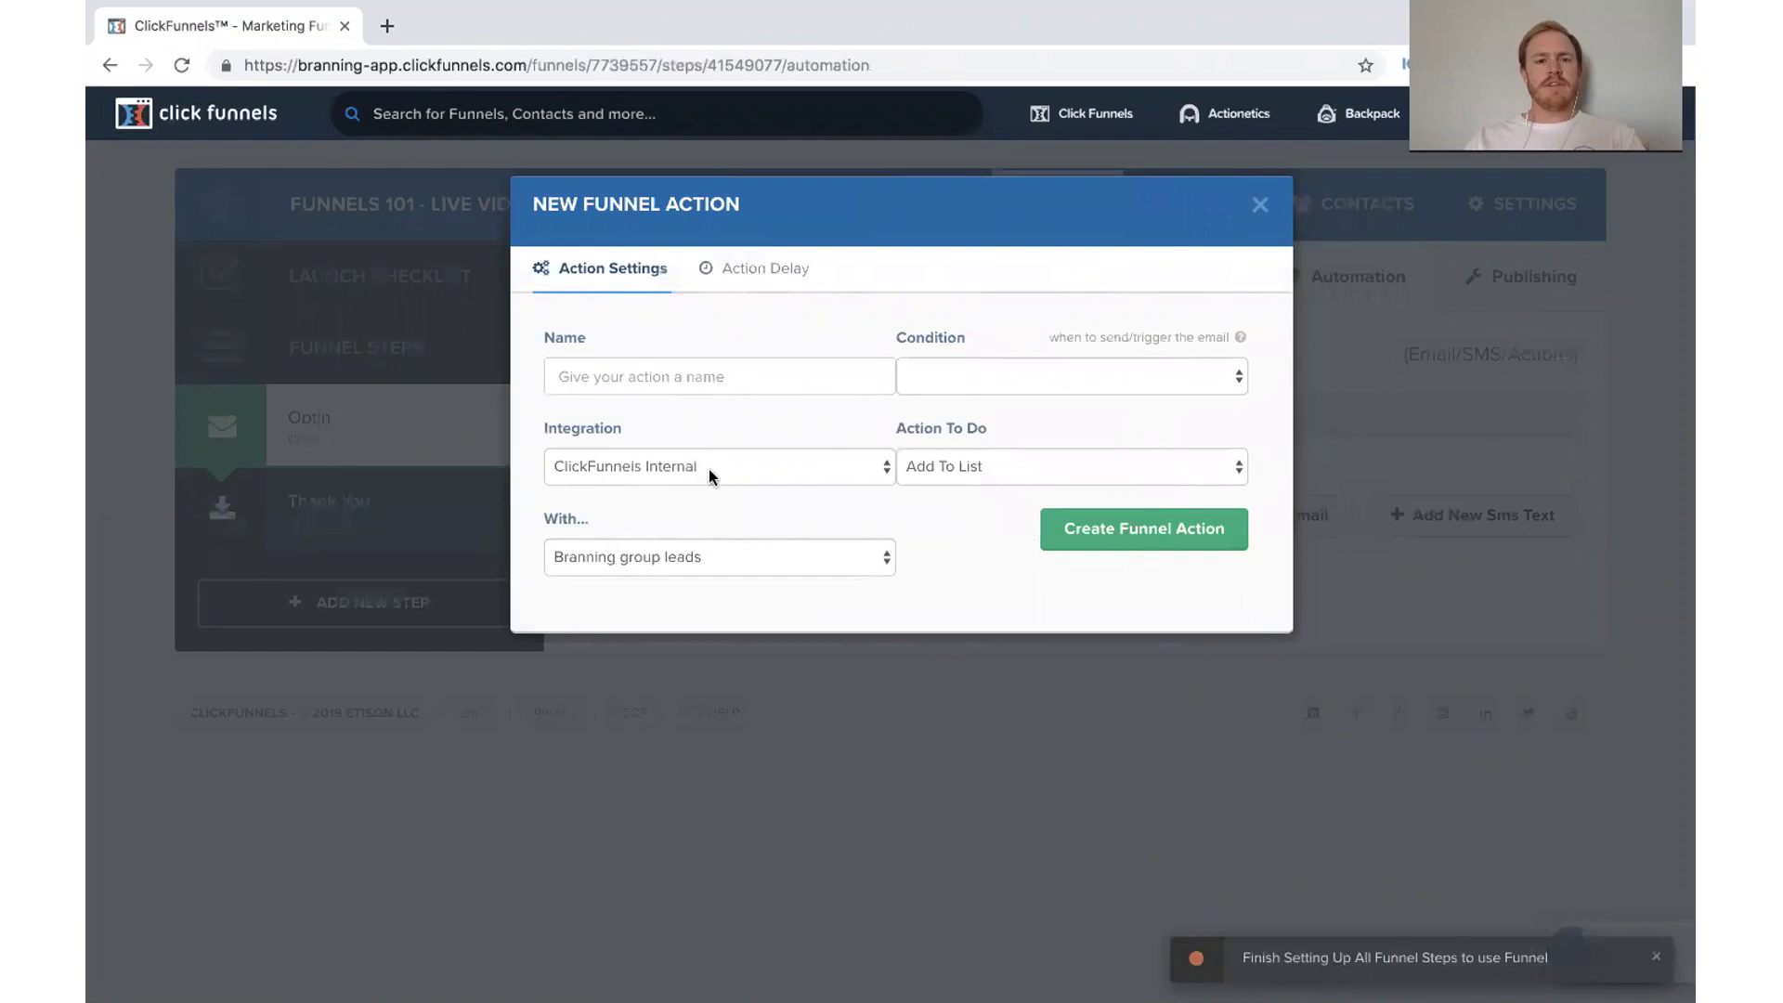
pyautogui.click(703, 373)
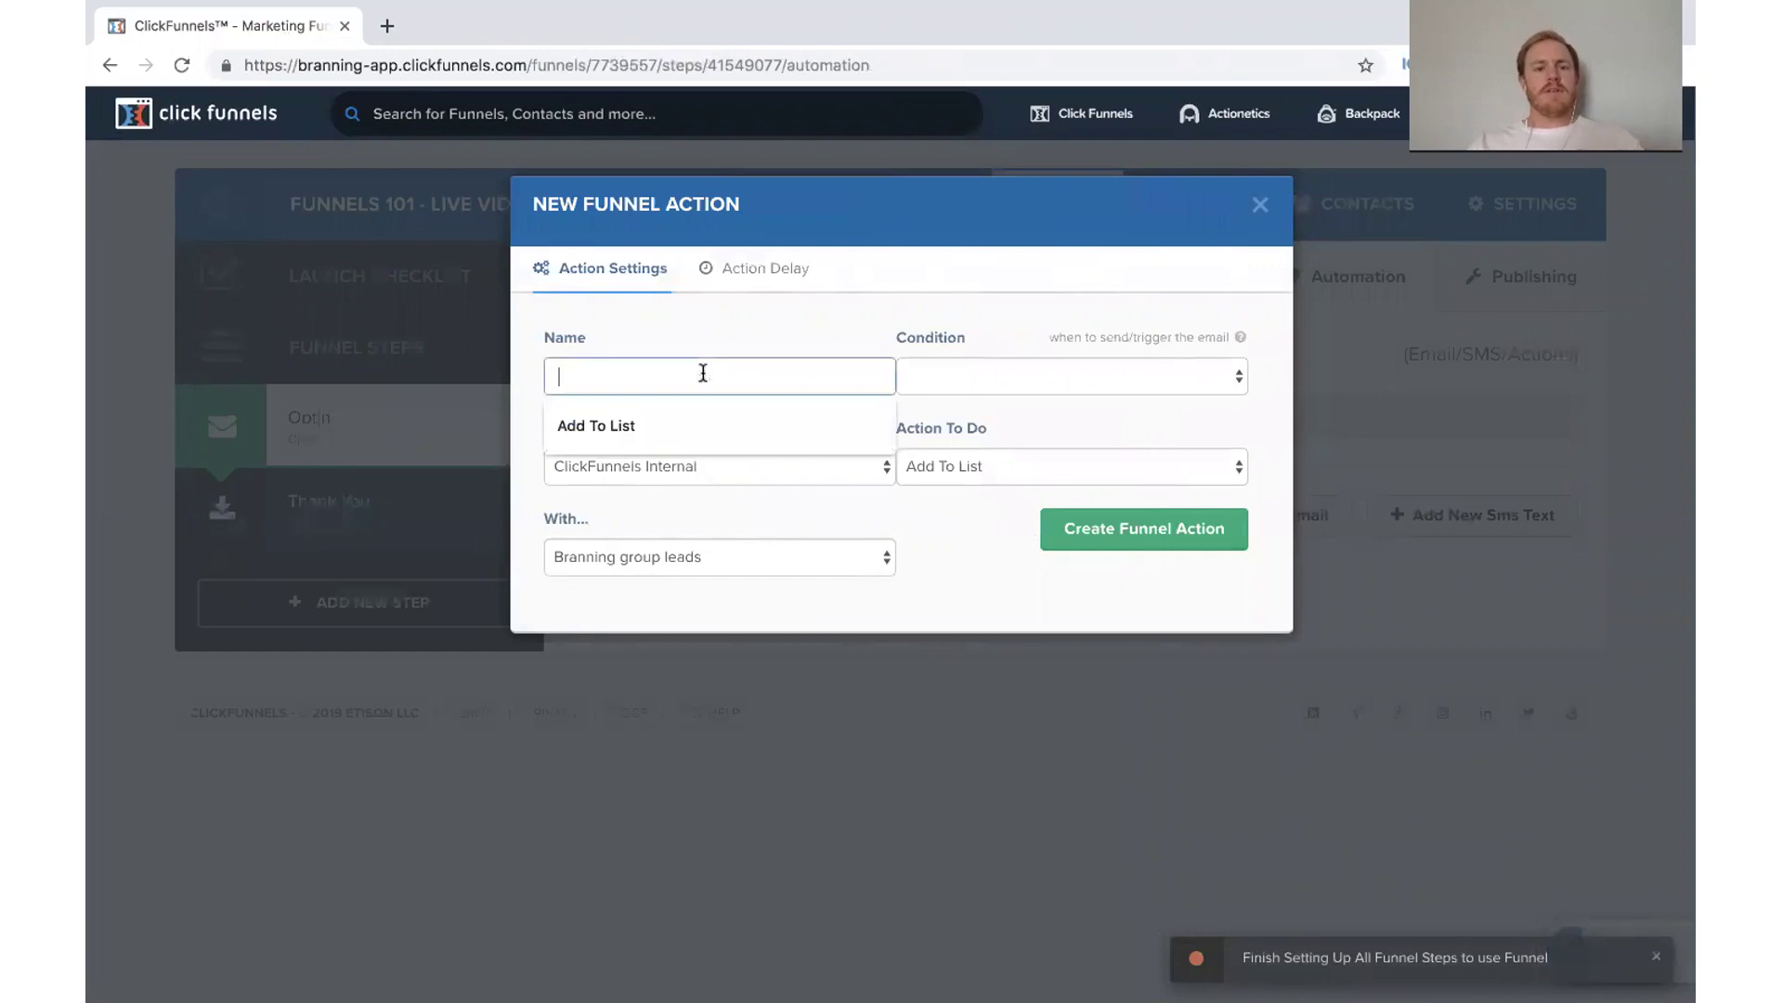
pyautogui.click(672, 430)
pyautogui.click(977, 390)
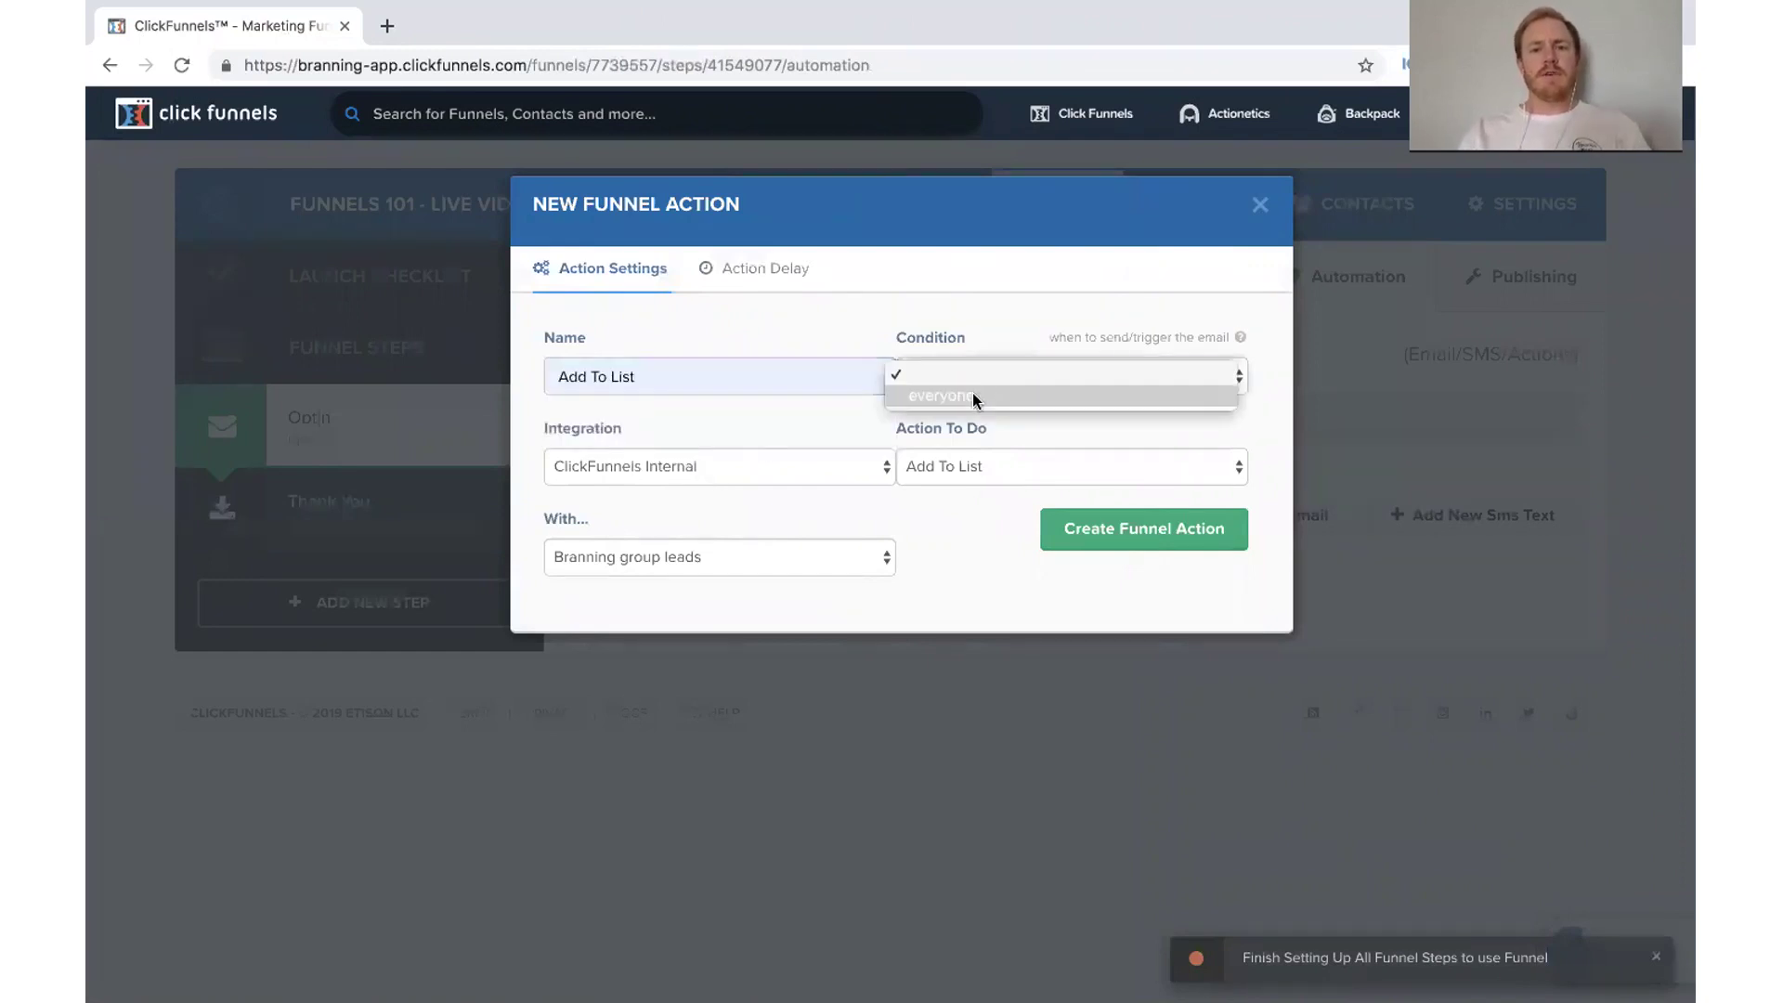
pyautogui.click(972, 393)
pyautogui.click(838, 465)
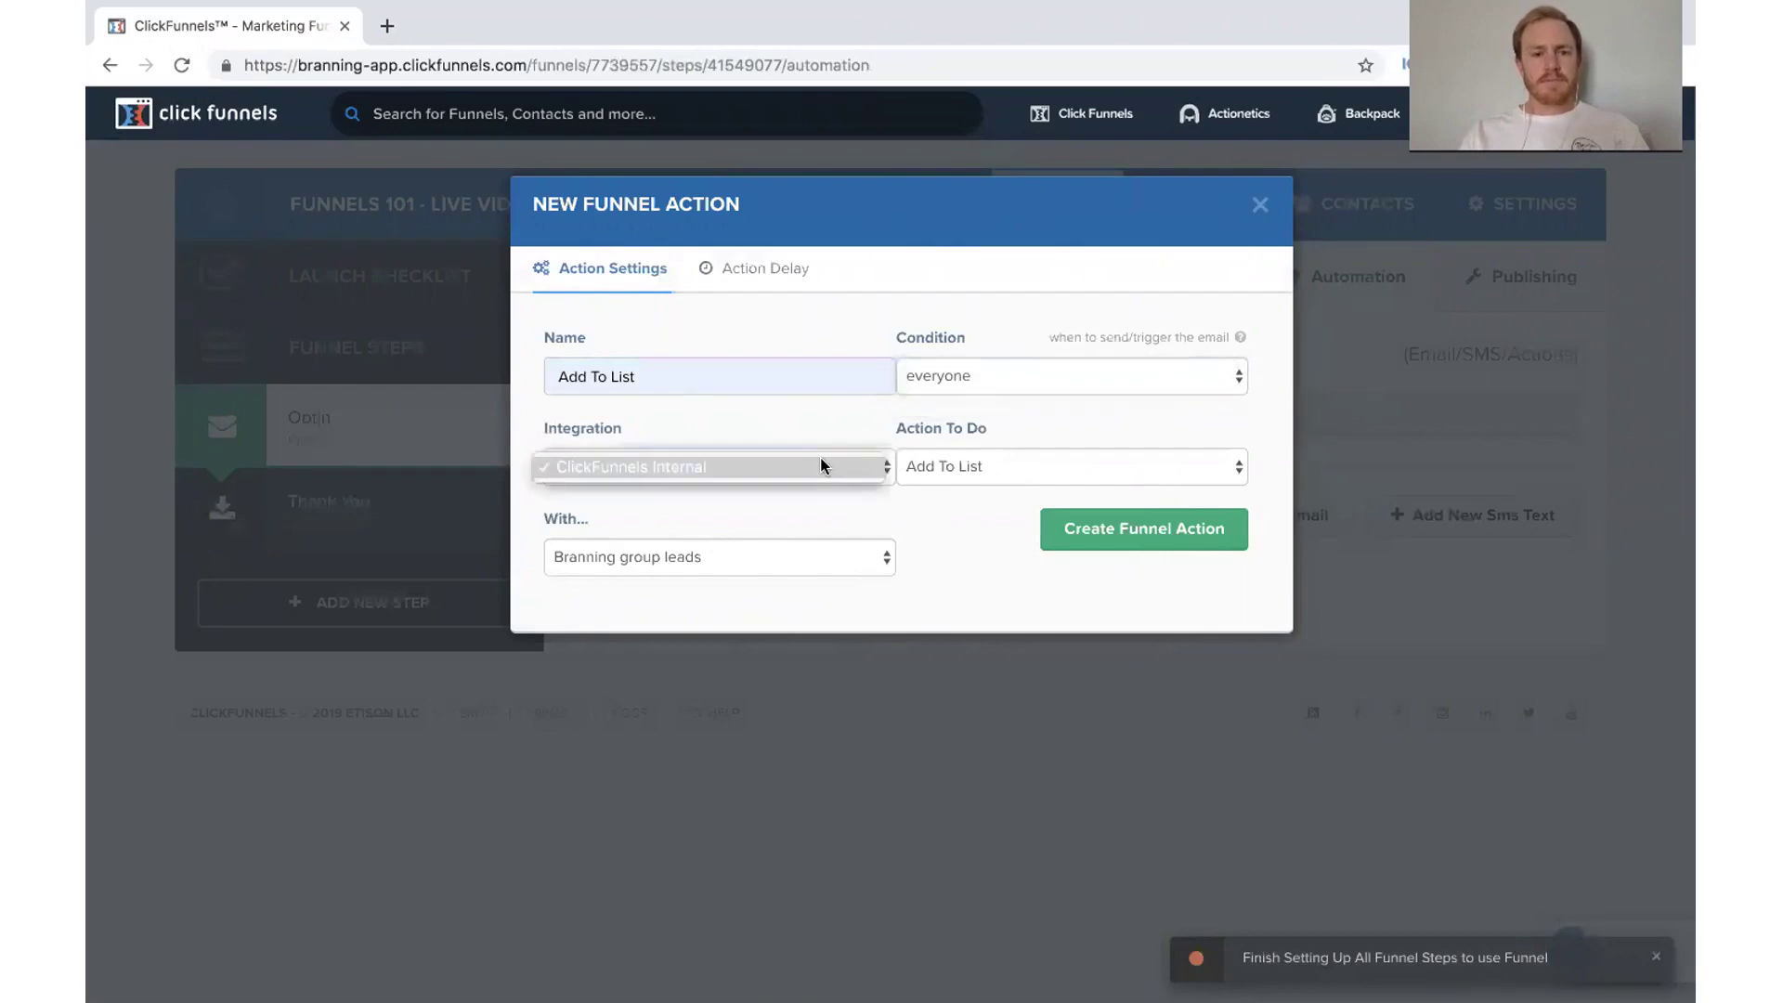
pyautogui.click(825, 466)
pyautogui.click(993, 464)
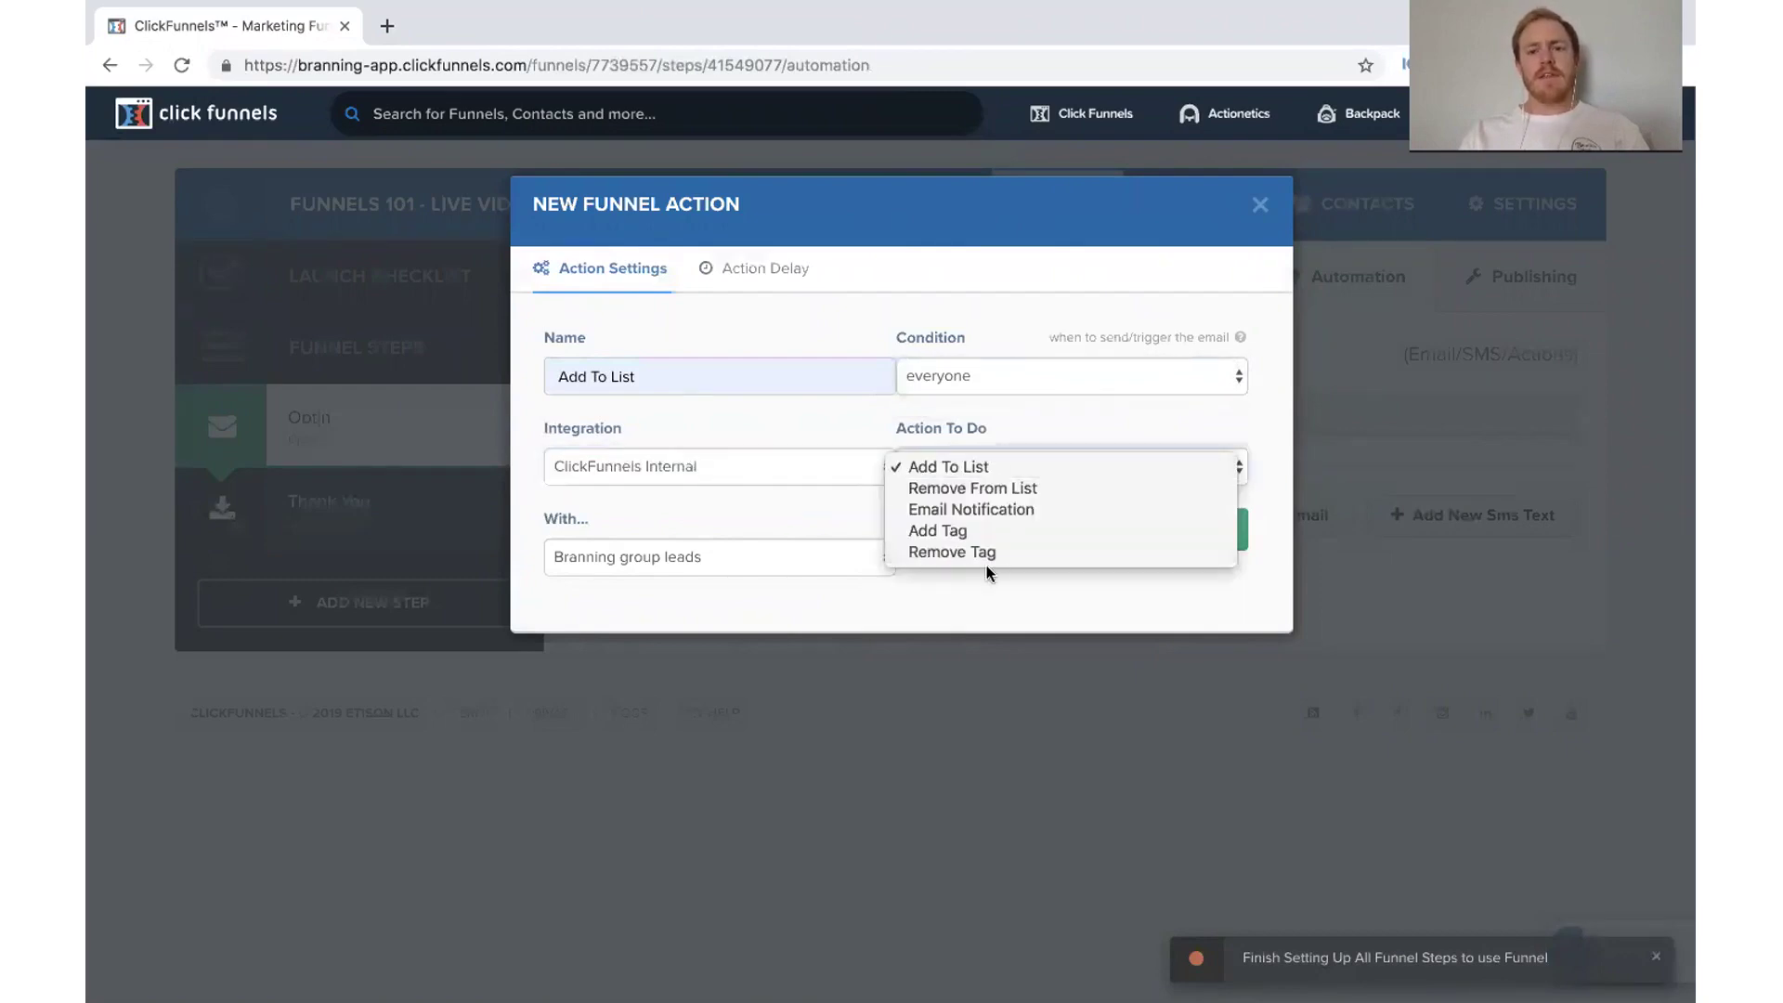
pyautogui.click(994, 461)
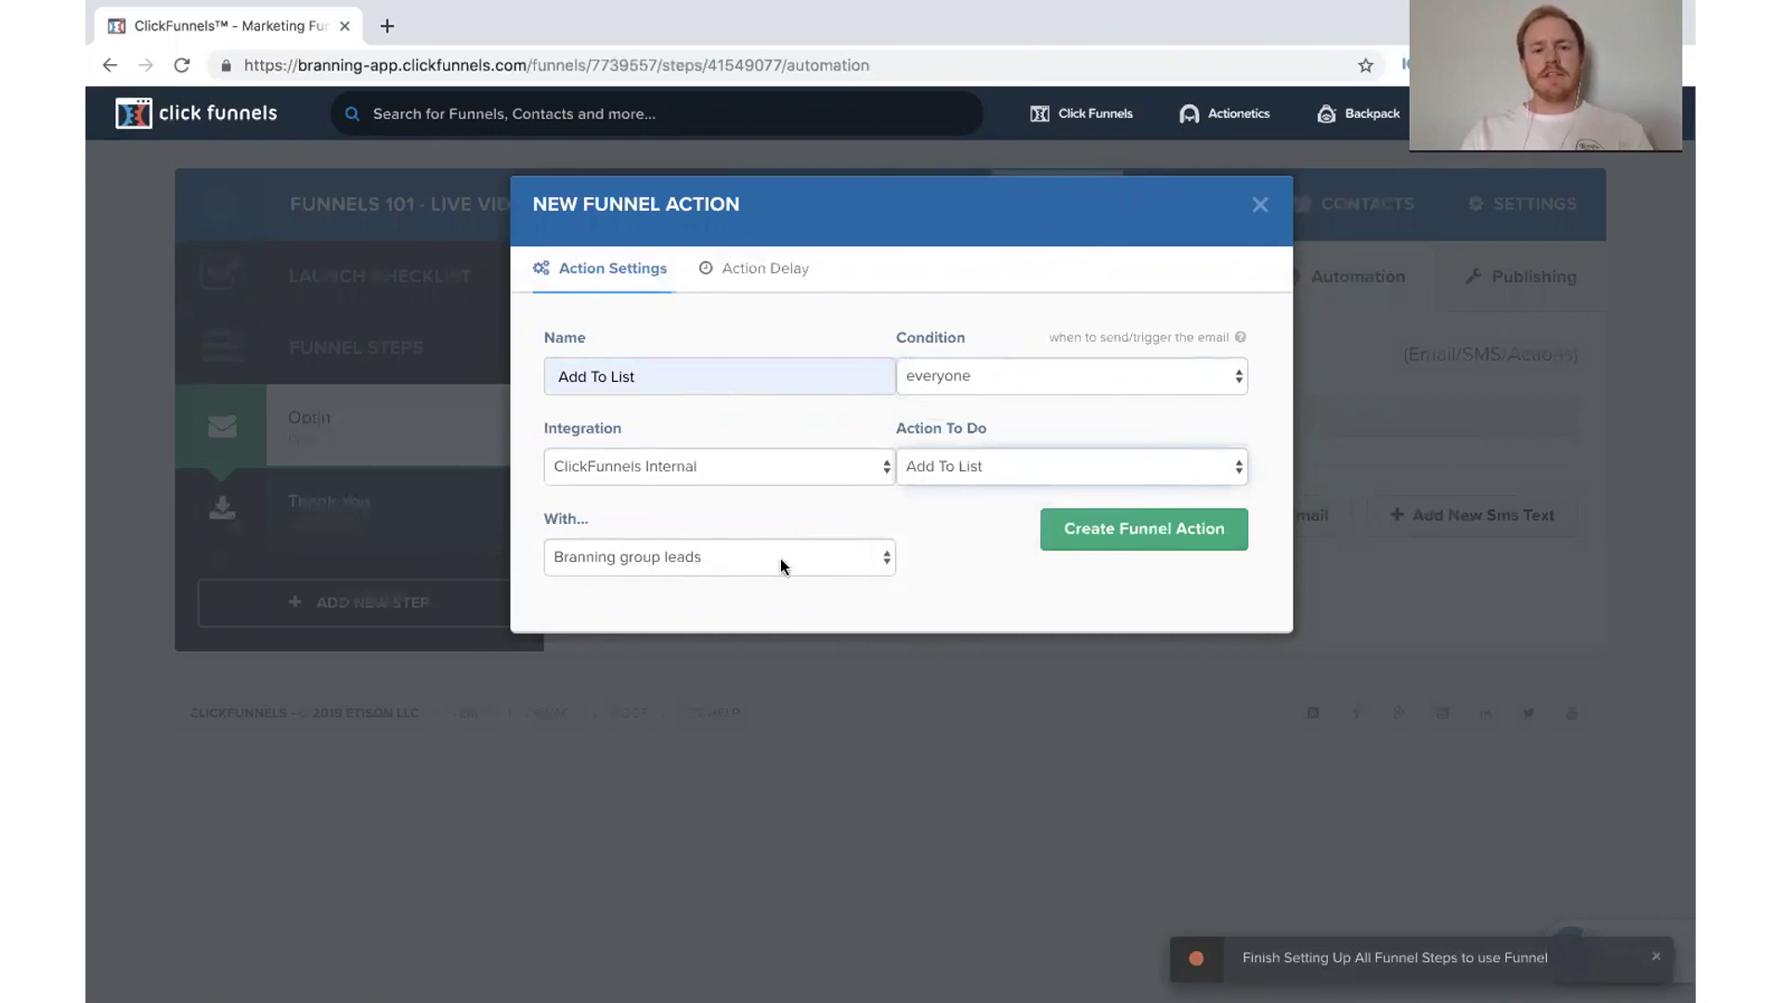
pyautogui.click(1064, 535)
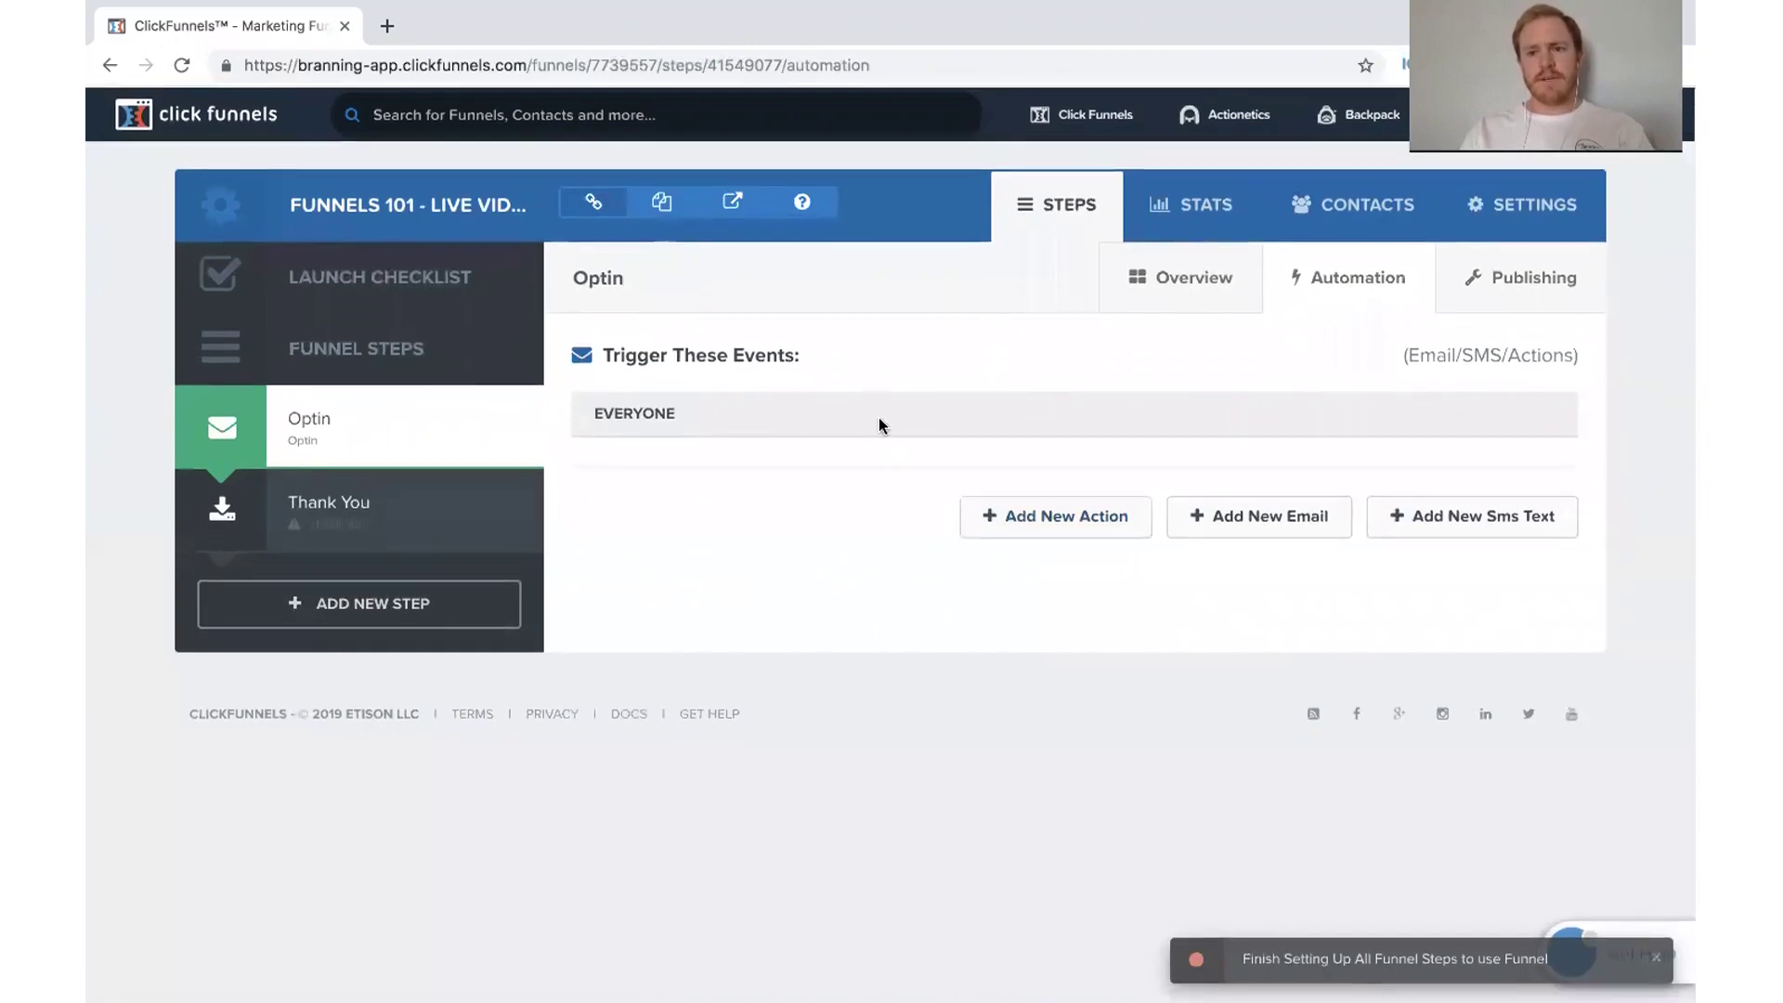
# Step: Create a second Add To List action for everyone with the same Branning group leads list
pyautogui.click(1023, 513)
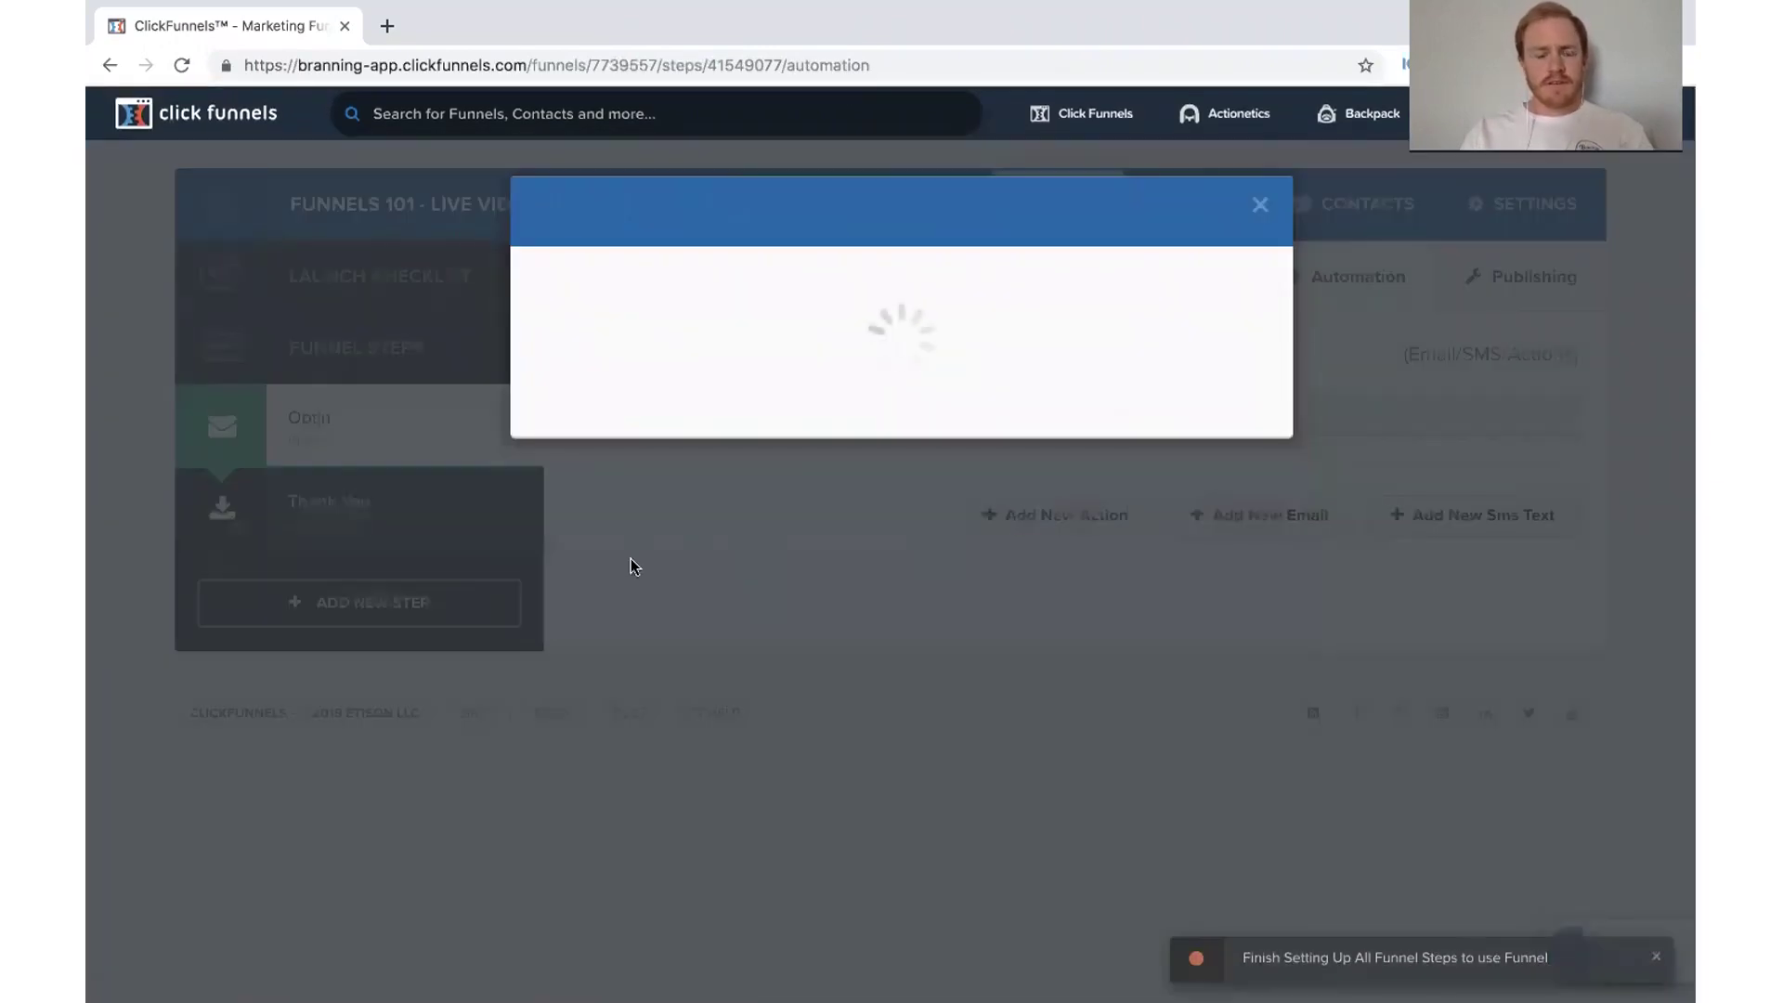
pyautogui.click(768, 361)
pyautogui.click(749, 426)
pyautogui.click(917, 387)
pyautogui.click(944, 377)
pyautogui.click(944, 388)
pyautogui.click(915, 407)
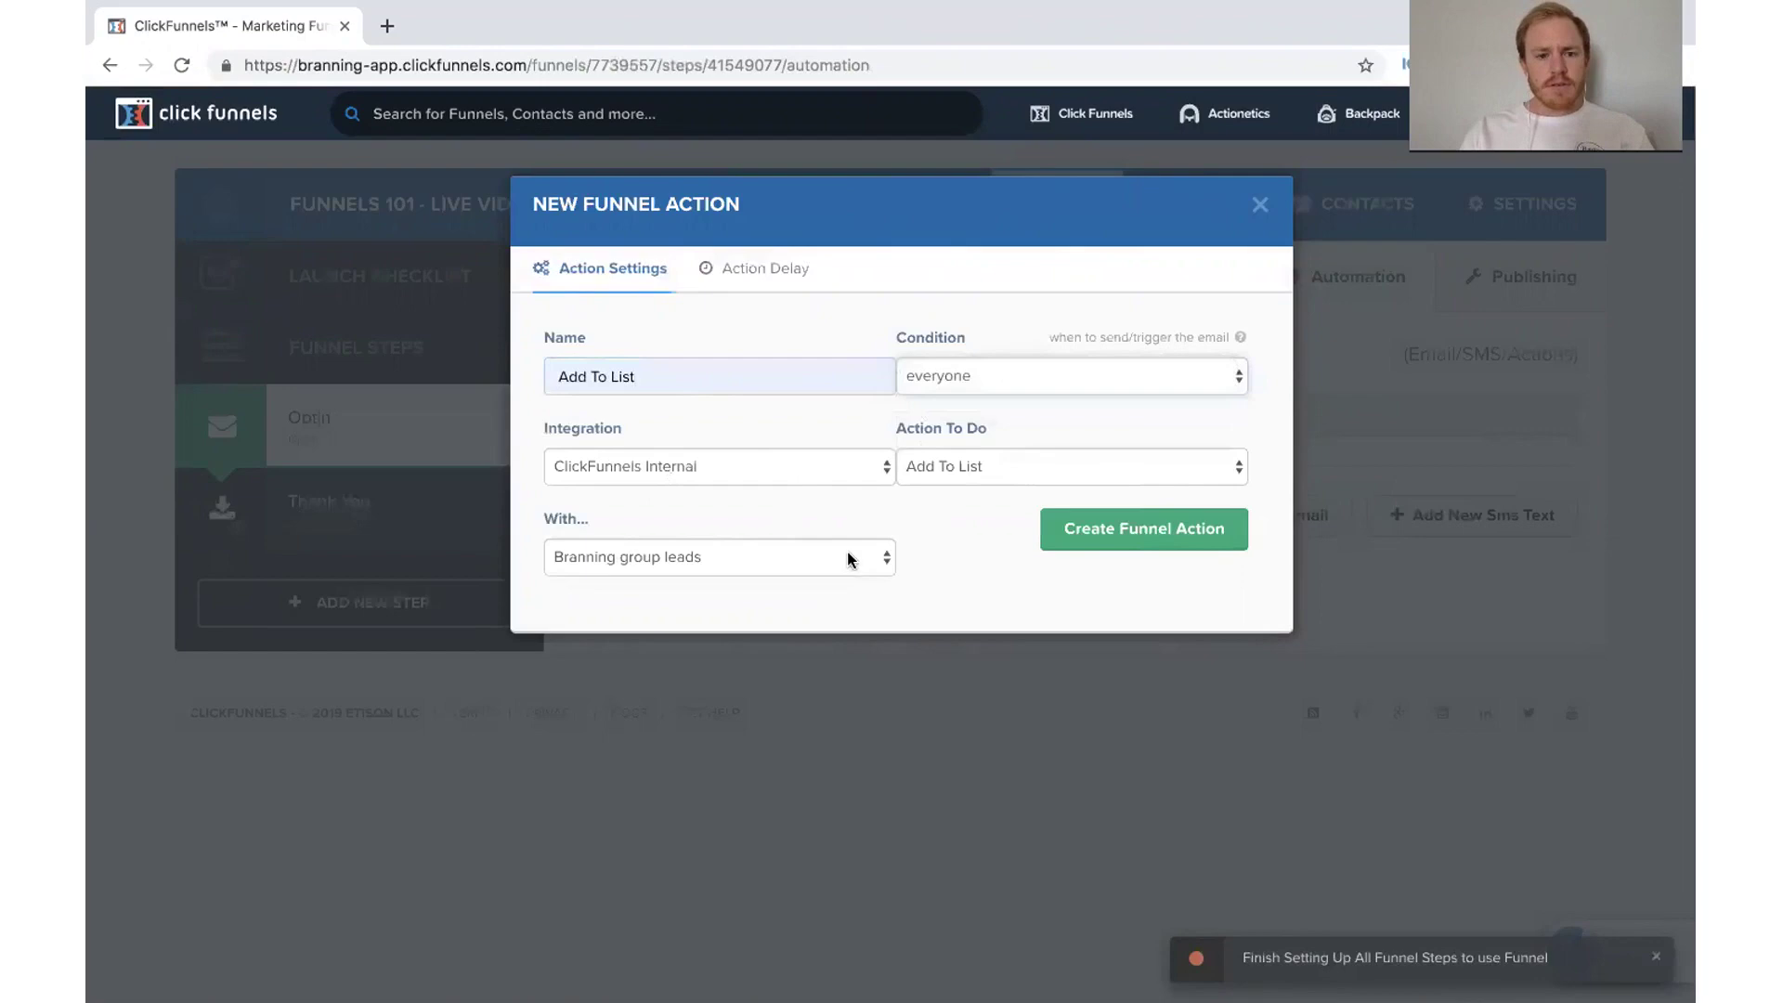
pyautogui.click(1113, 534)
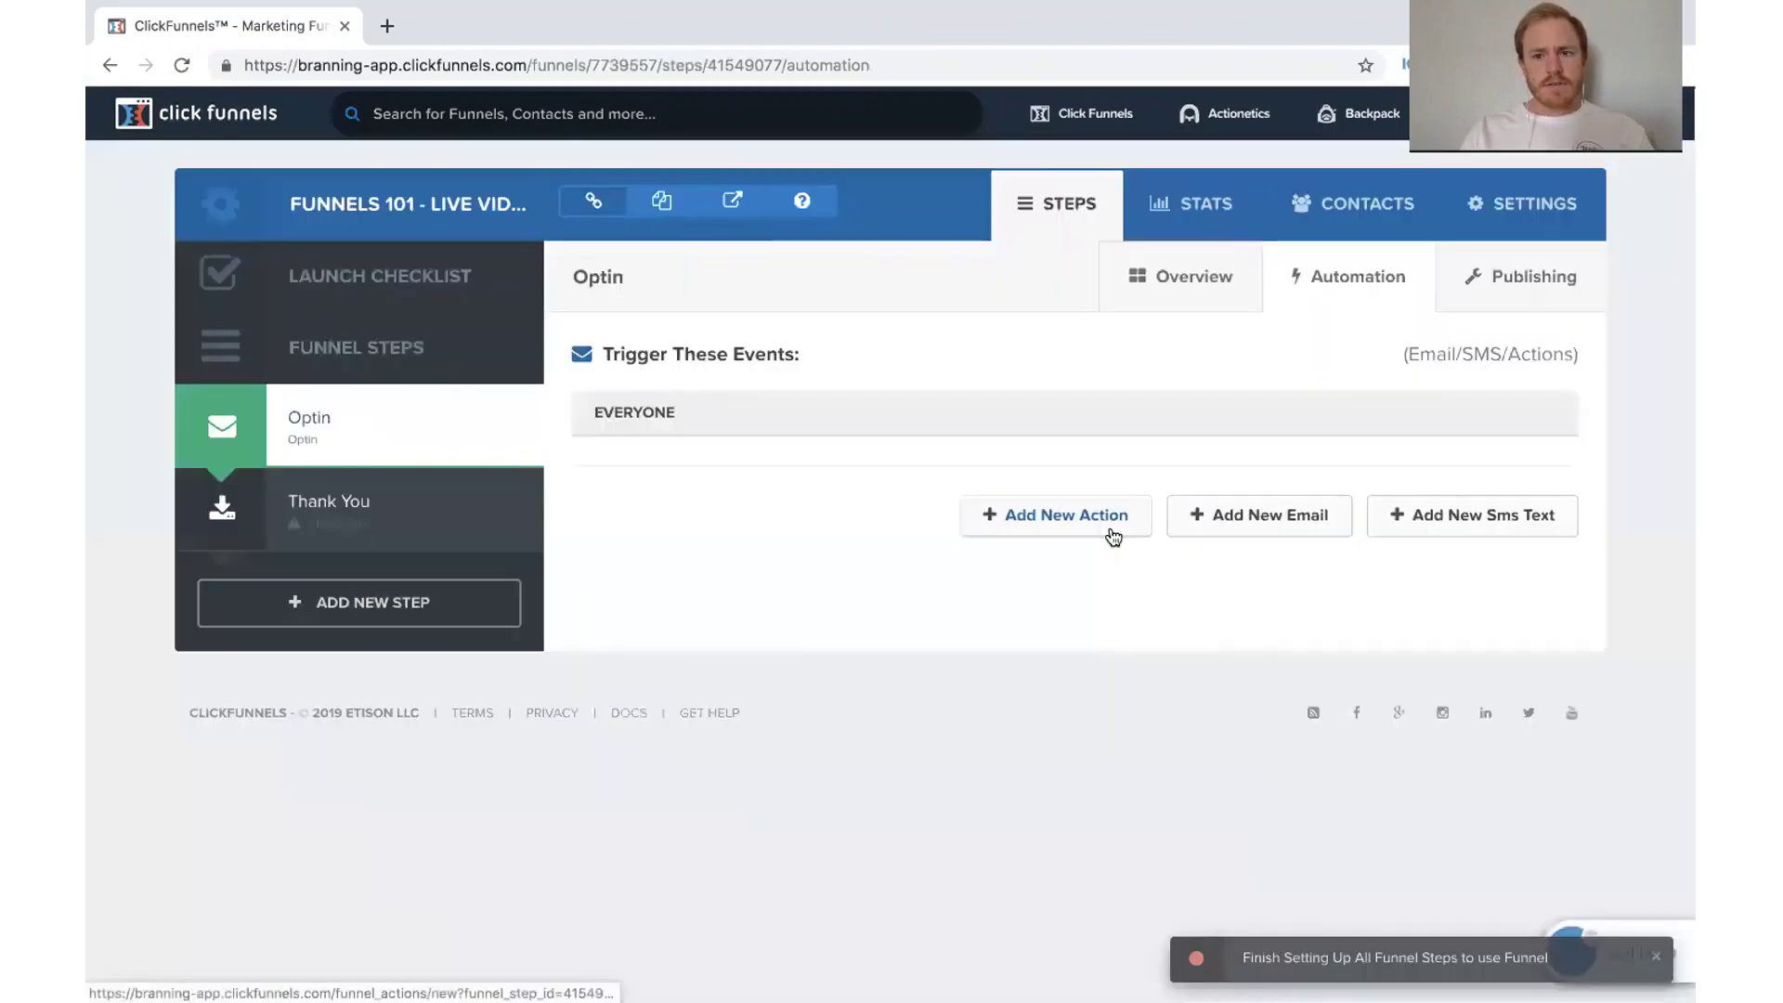
# Step: Reload the automation page and delete the duplicate Add To List action
pyautogui.click(179, 67)
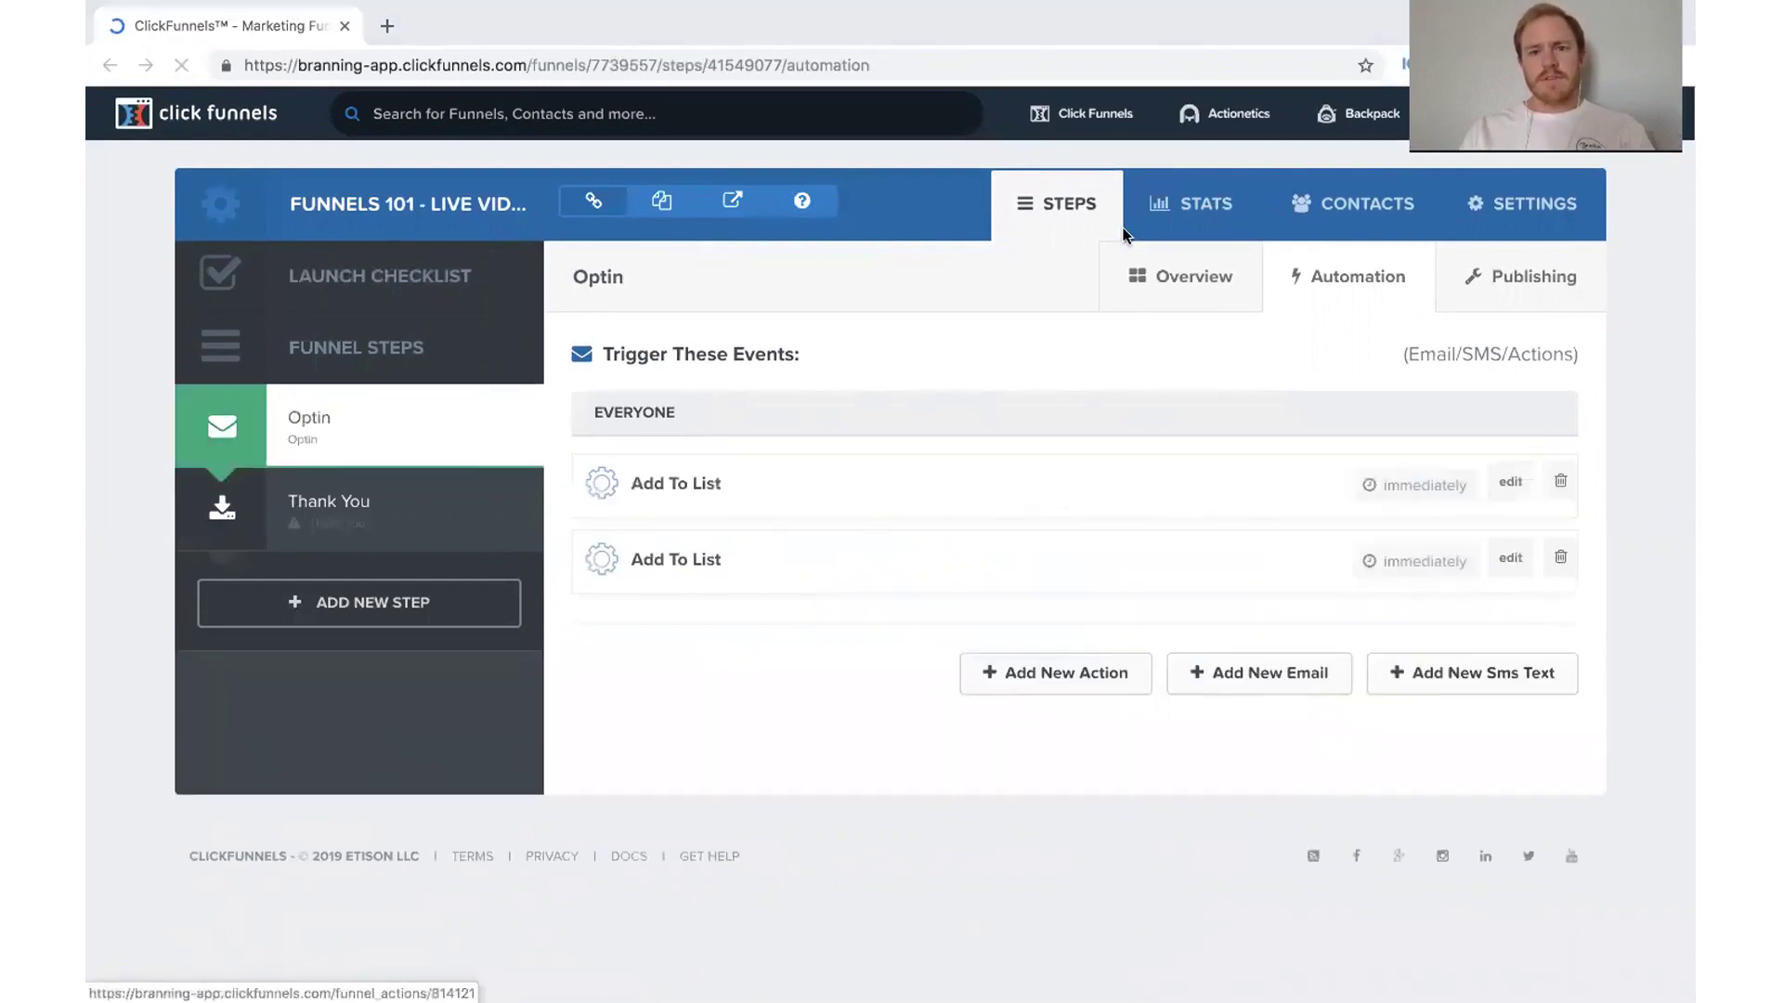
pyautogui.click(1561, 557)
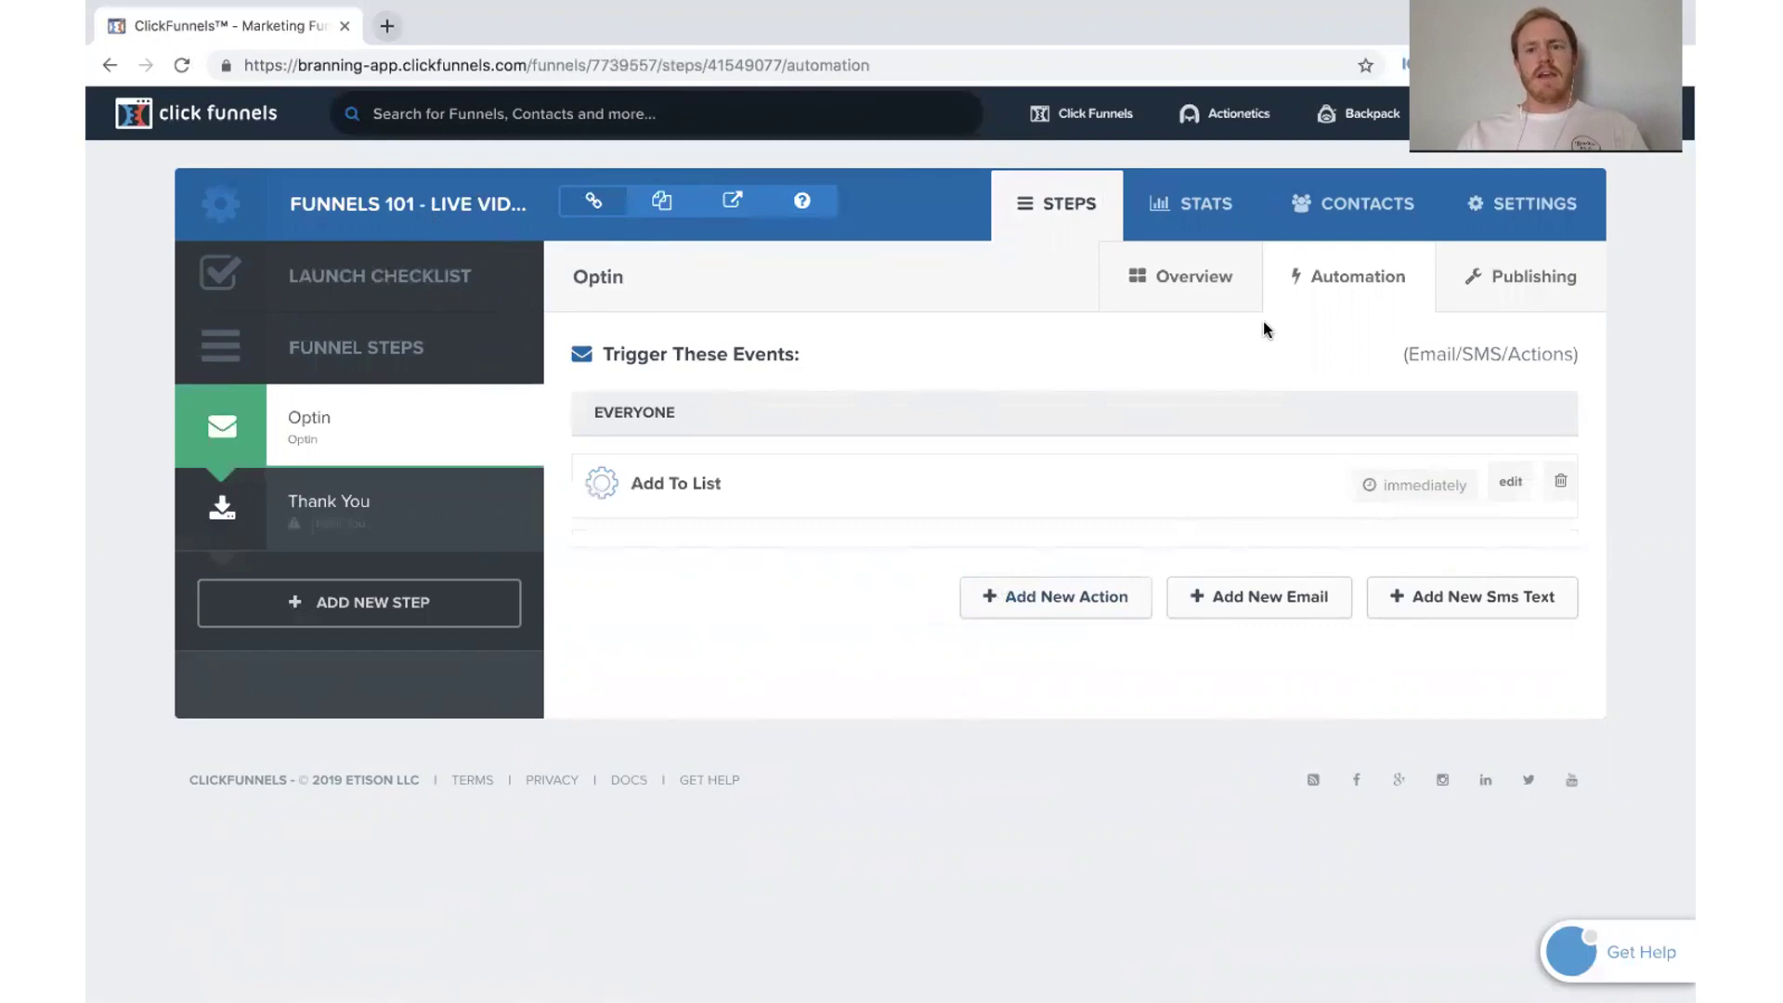
# Step: Open the Actionetics email lists in a new browser tab and create a list named "Funnels 101 Opt-Ins"
pyautogui.moveTo(1218, 126)
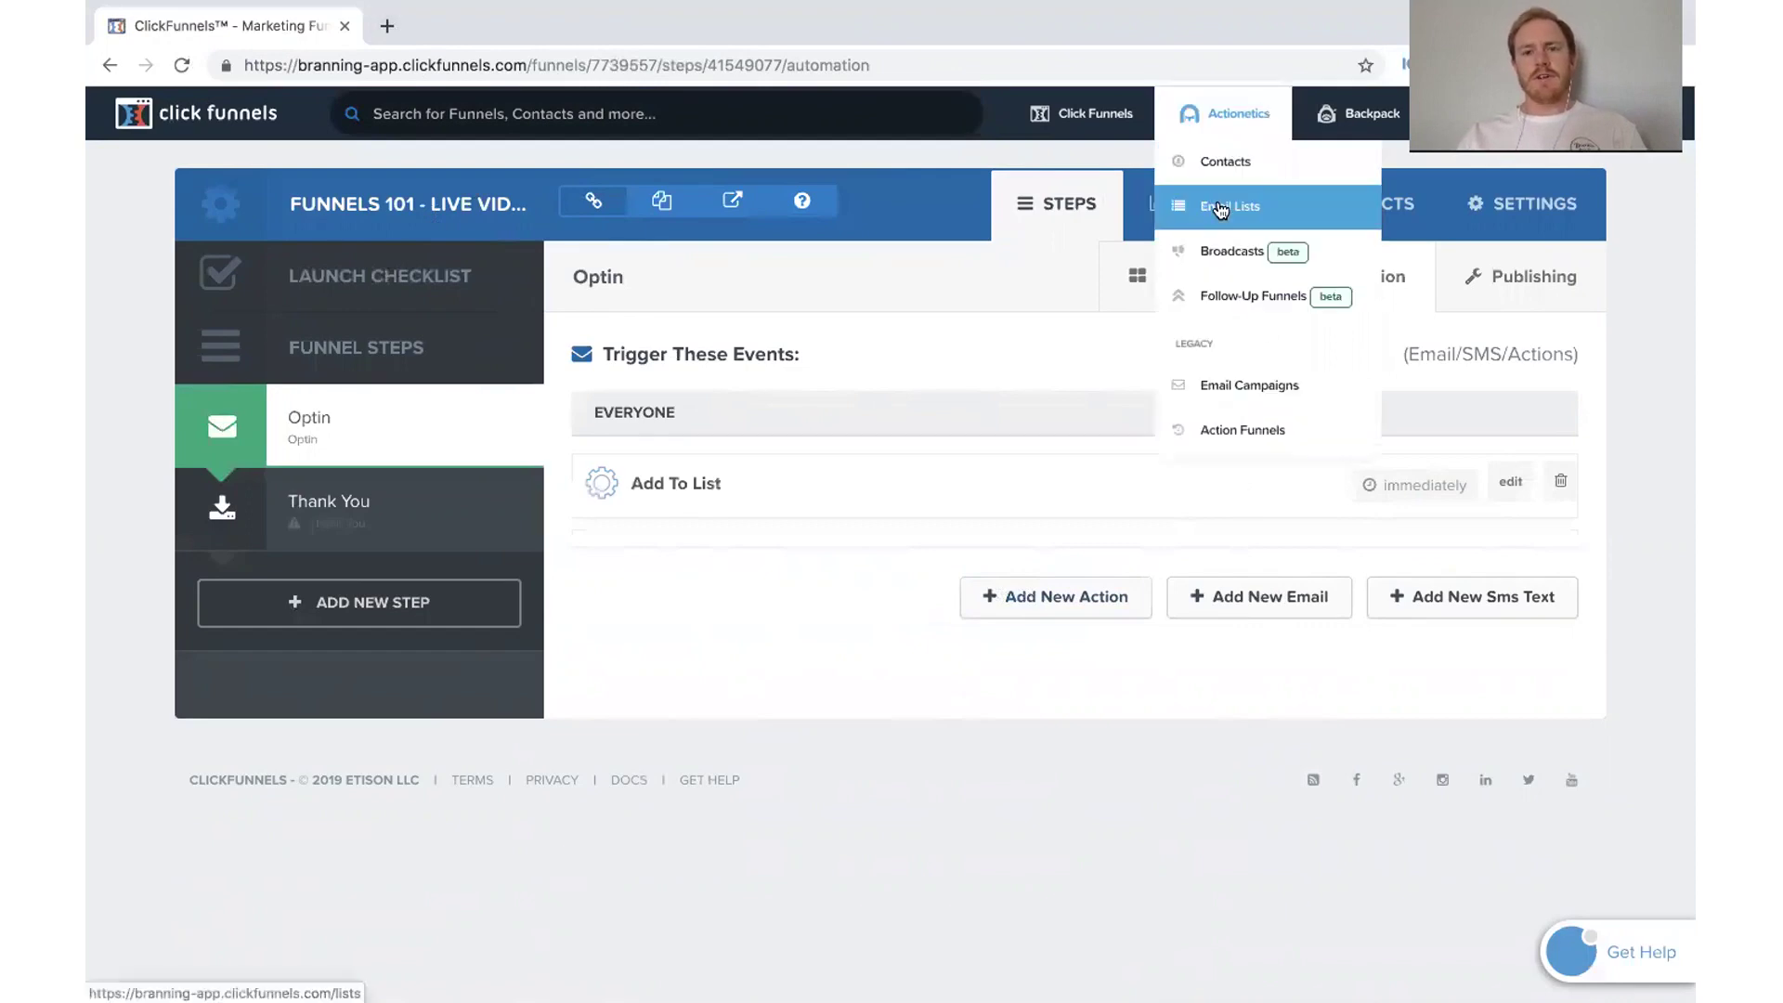
pyautogui.rightClick(1219, 200)
pyautogui.click(1243, 214)
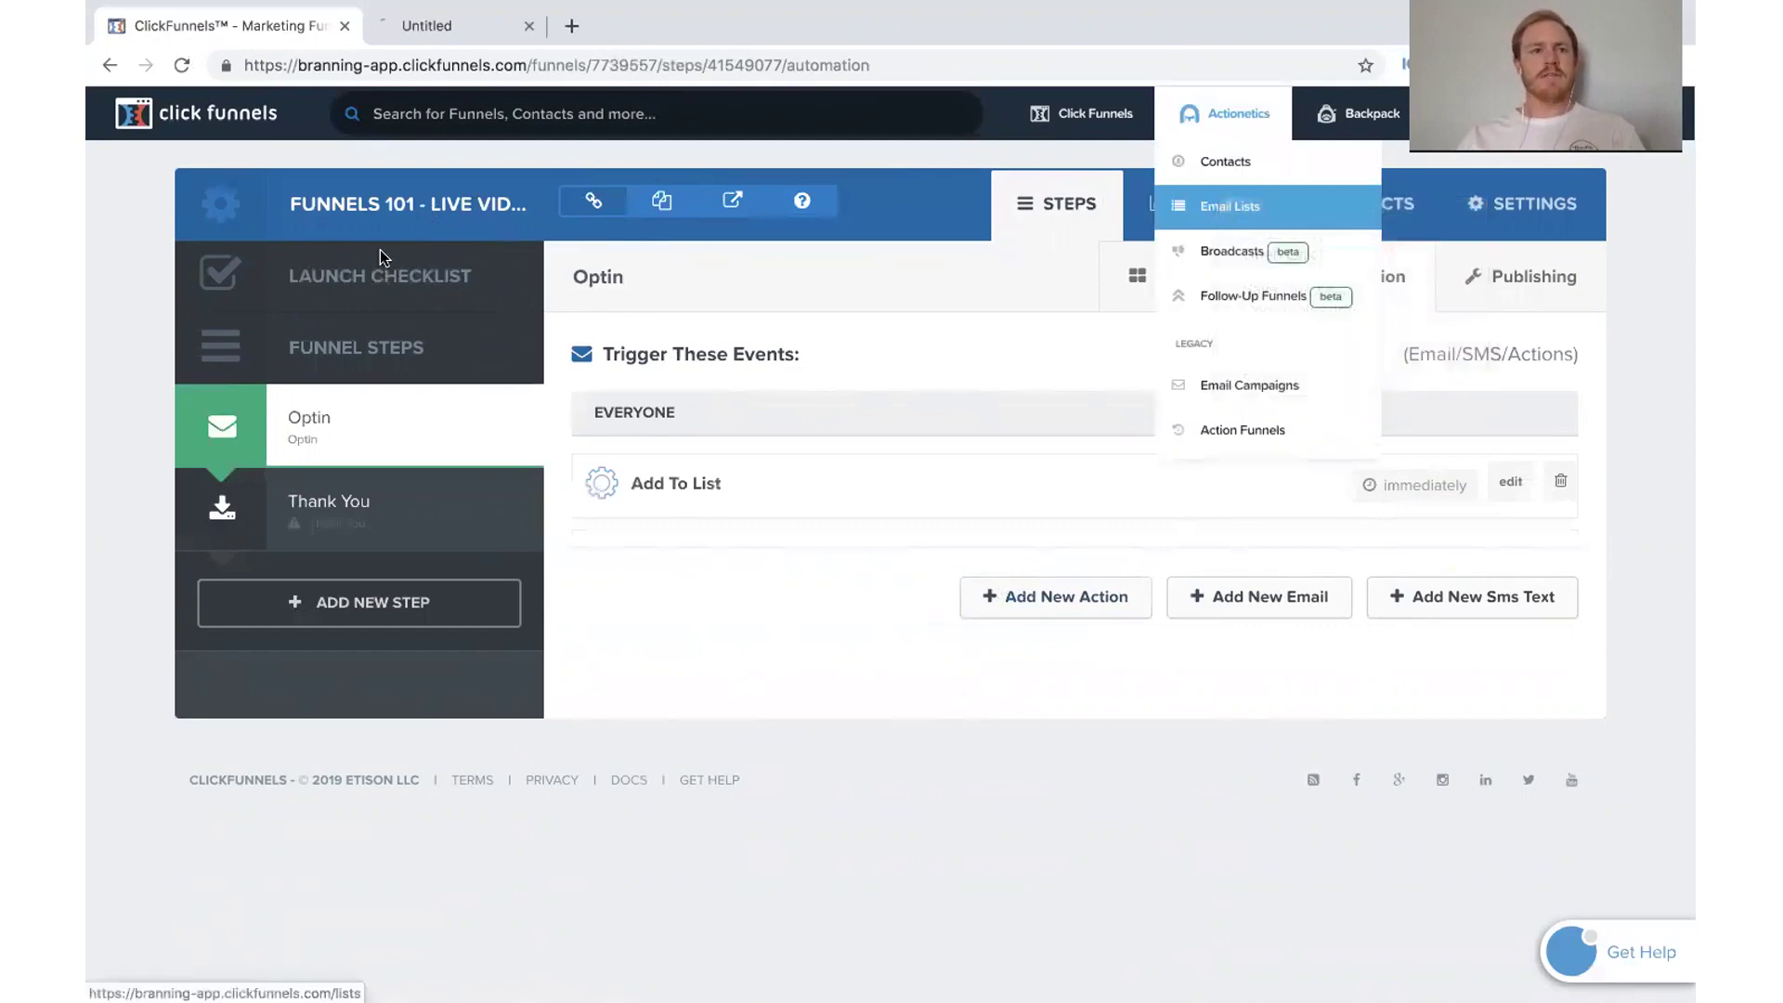
pyautogui.click(518, 28)
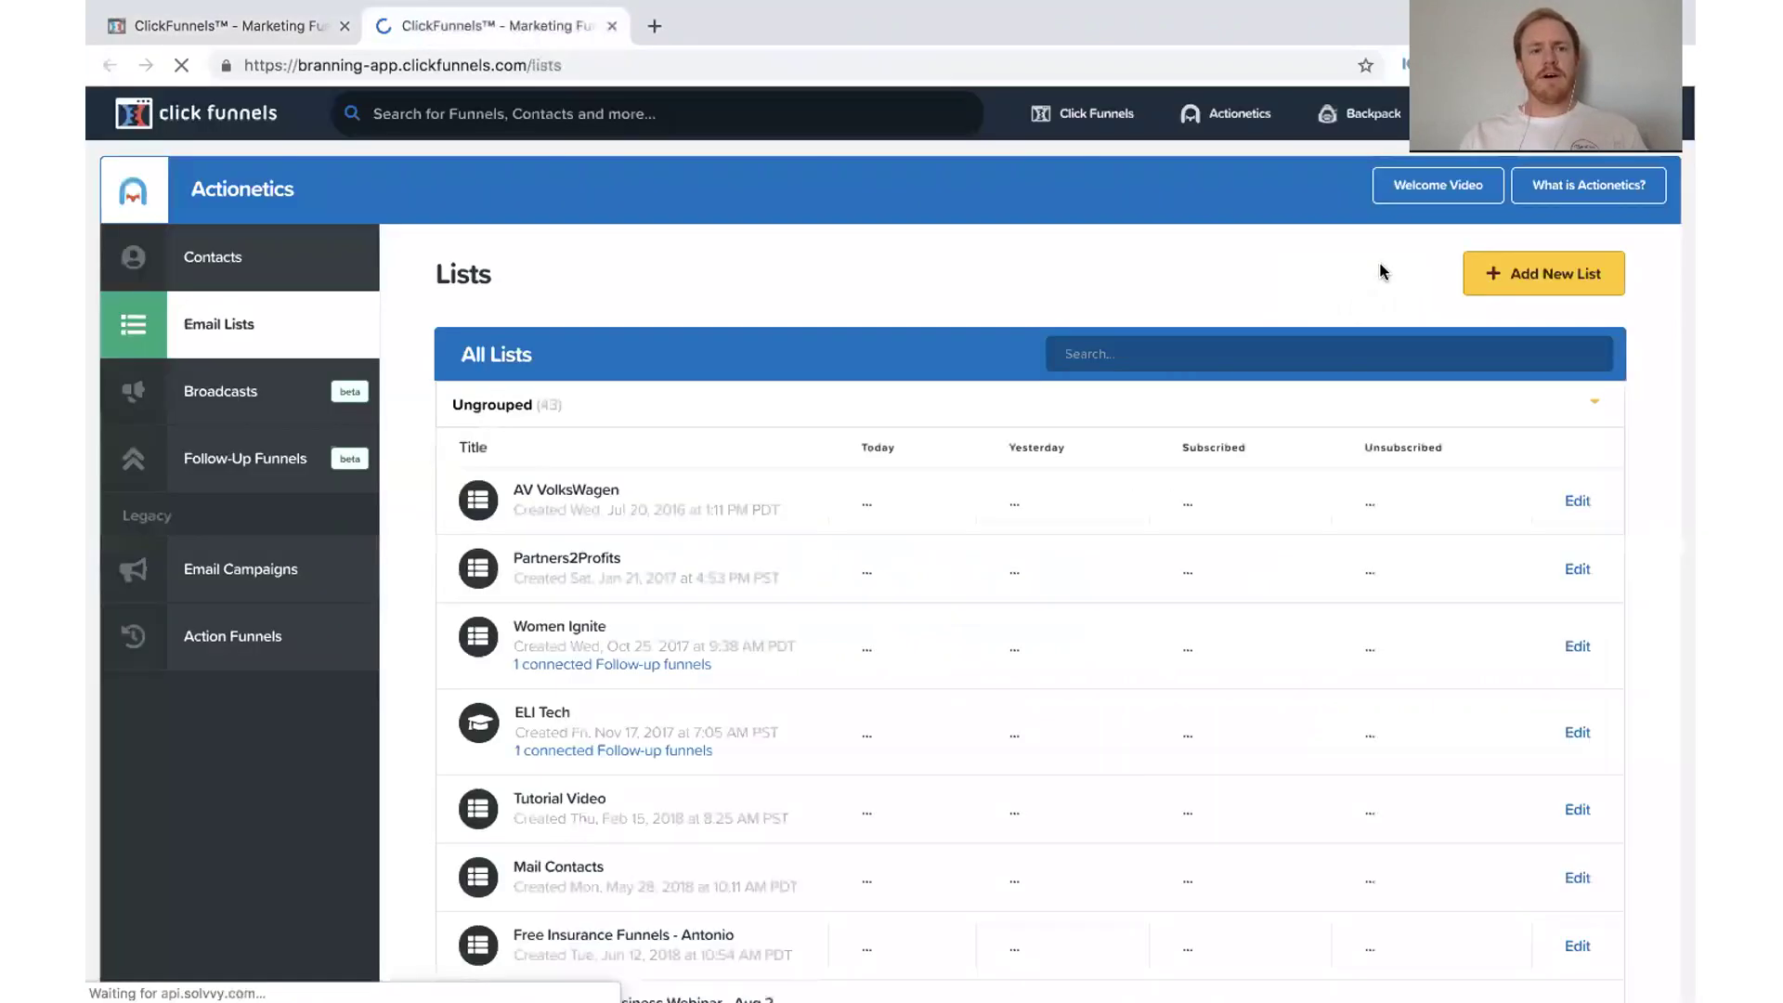
pyautogui.click(1604, 275)
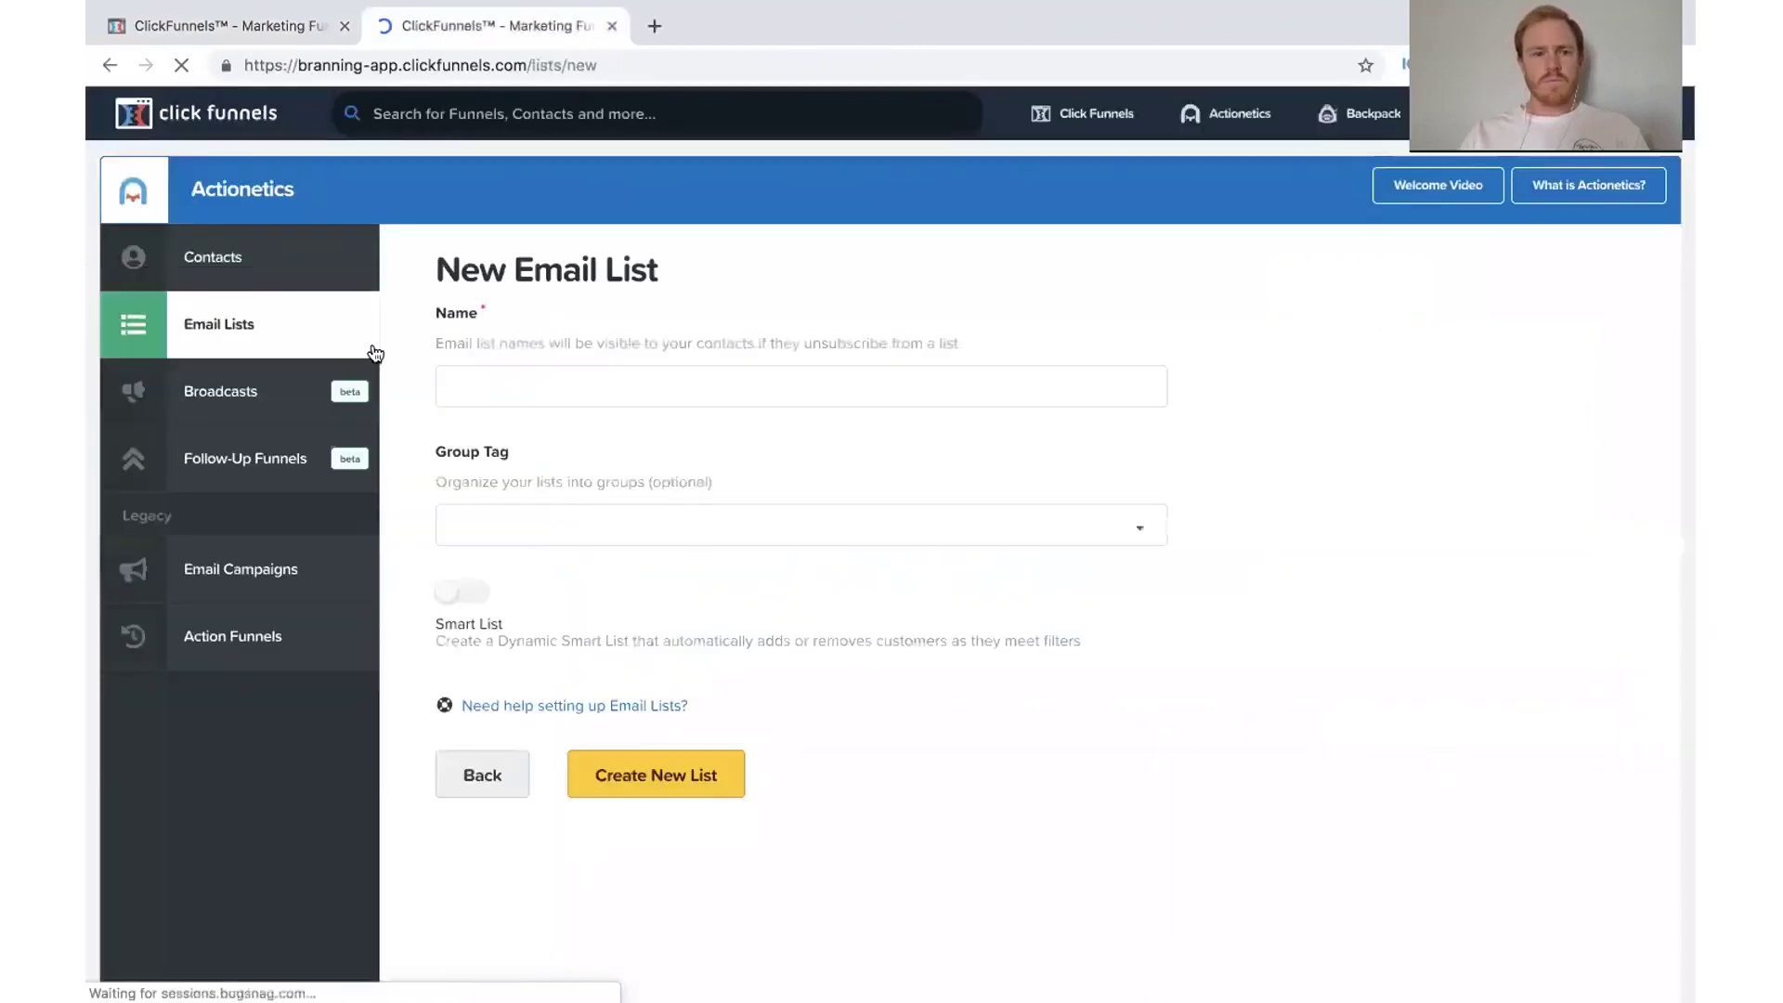
pyautogui.click(545, 383)
pyautogui.write('Funnels 101 Opt-Ins')
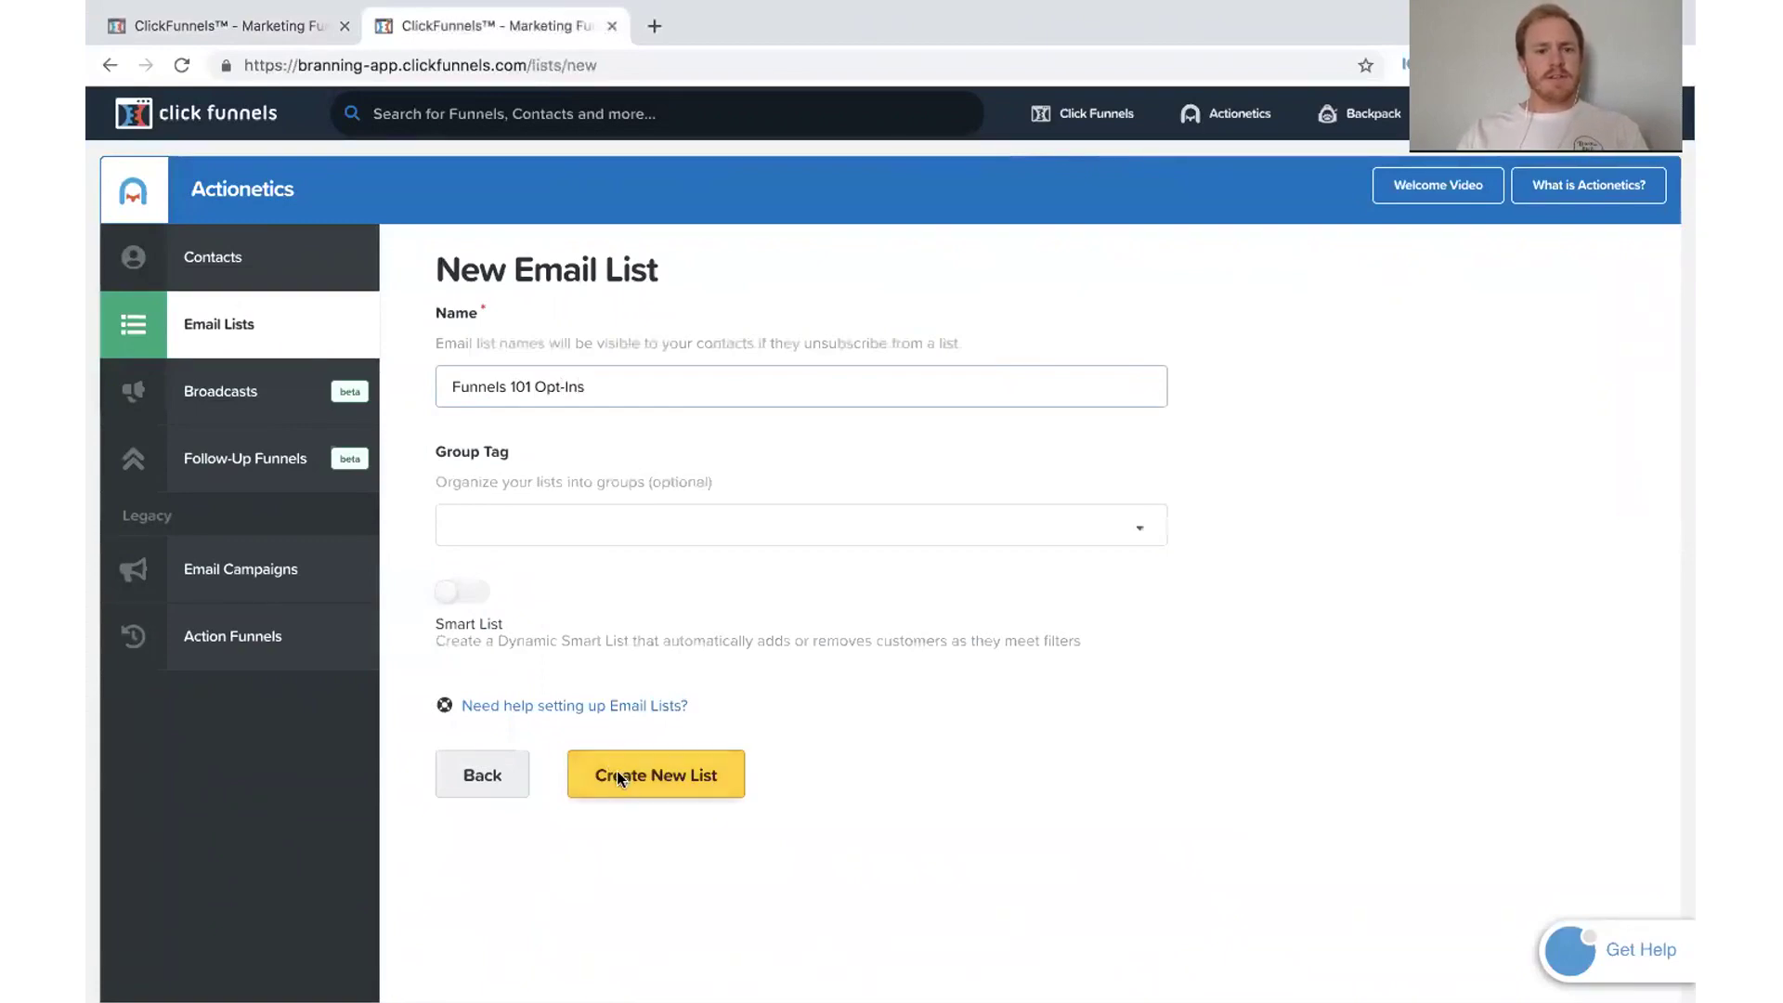
pyautogui.click(617, 771)
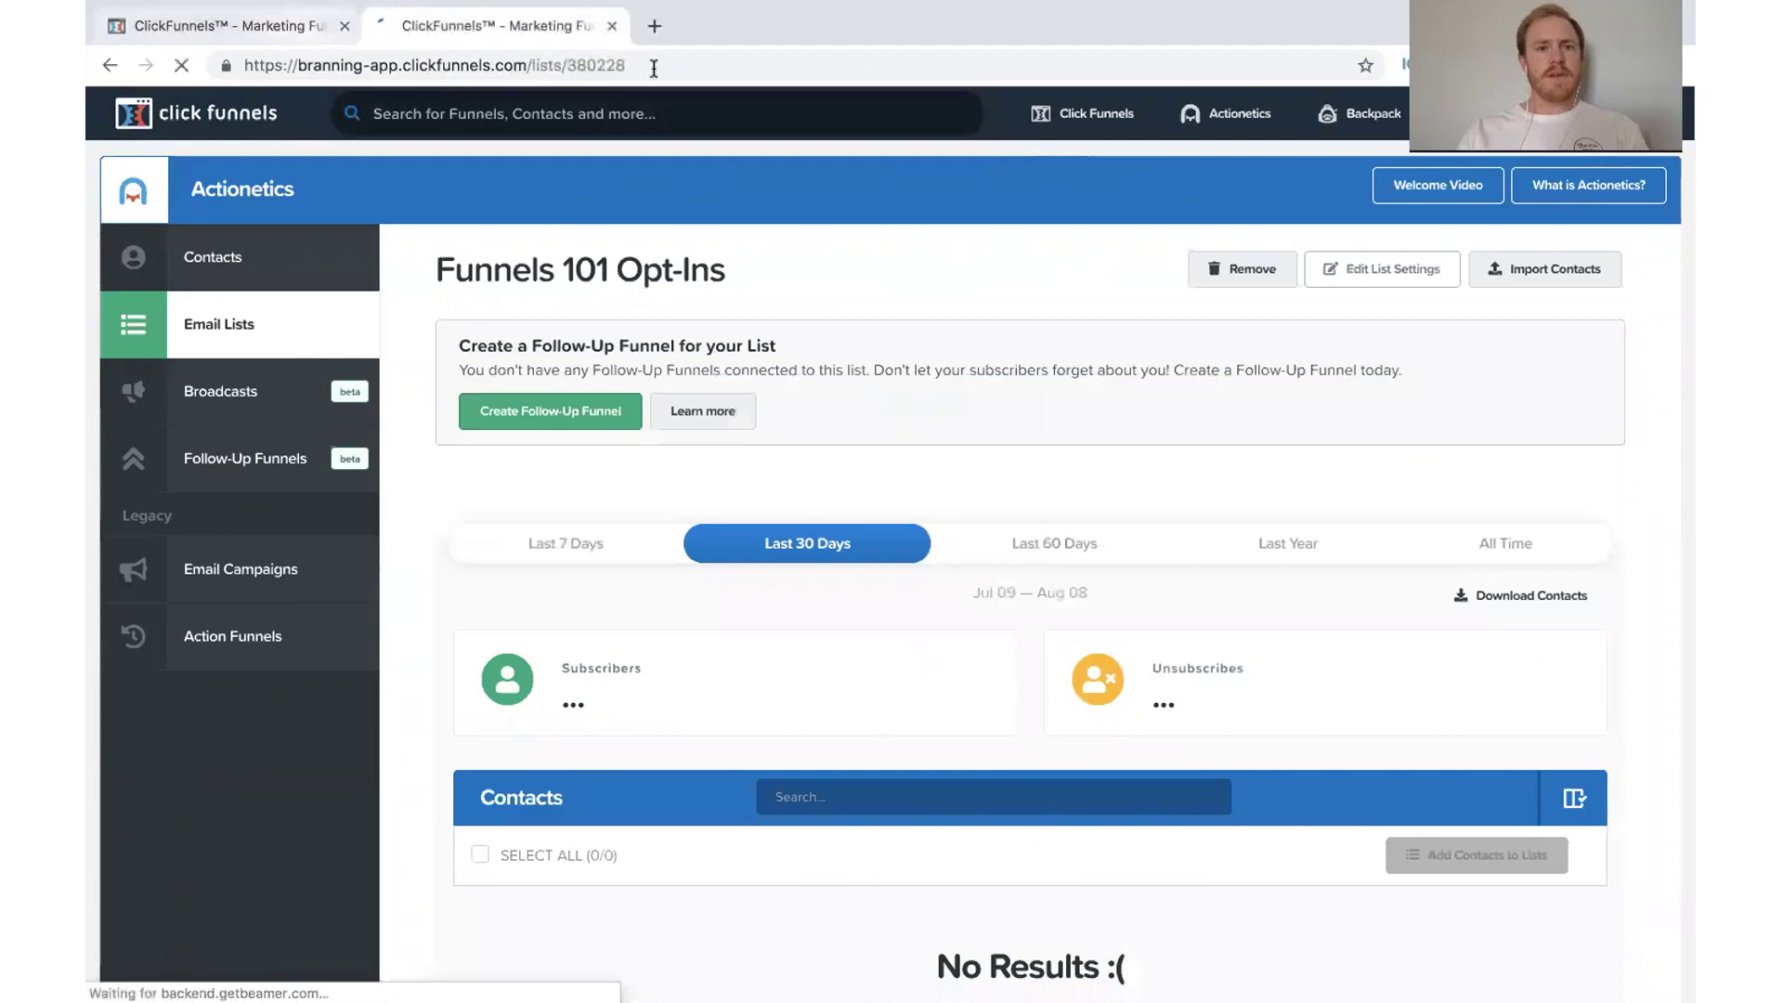
# Step: Back in the Optin step's automation, add an Add To List action for everyone with the Funnels 101 Opt-Ins list and reload the page
pyautogui.click(288, 30)
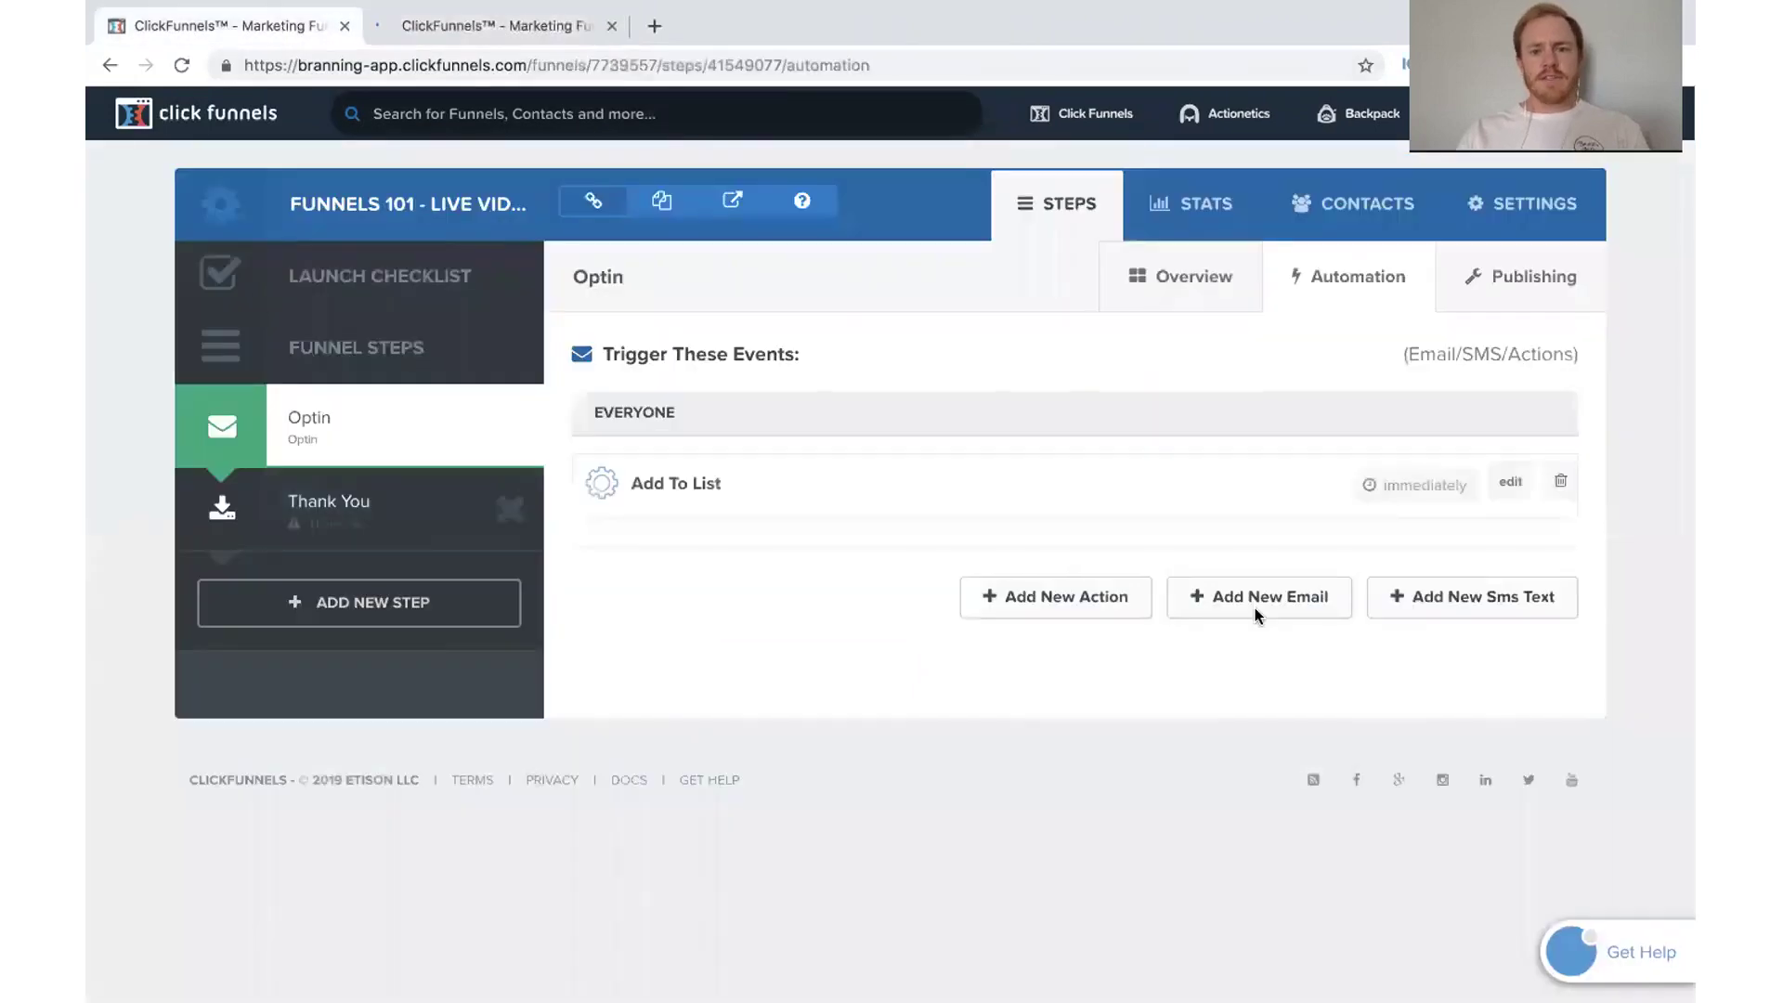
pyautogui.click(1087, 598)
pyautogui.click(755, 371)
pyautogui.click(755, 438)
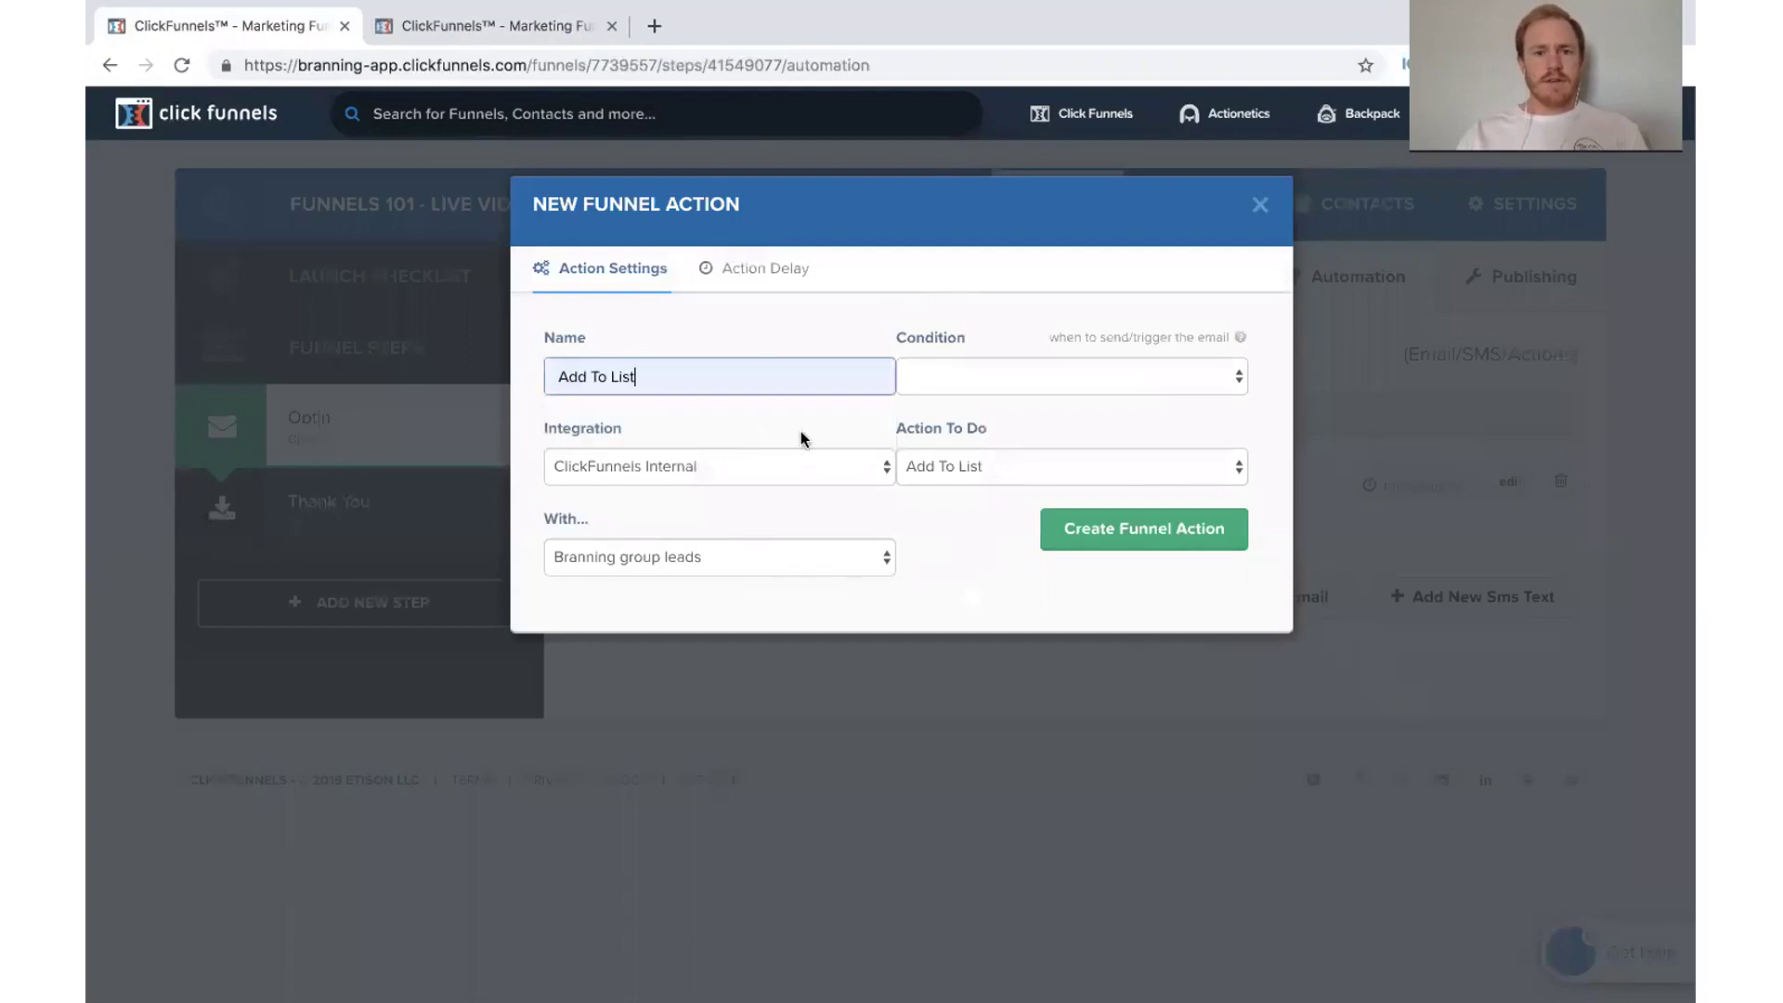
pyautogui.click(977, 383)
pyautogui.click(976, 393)
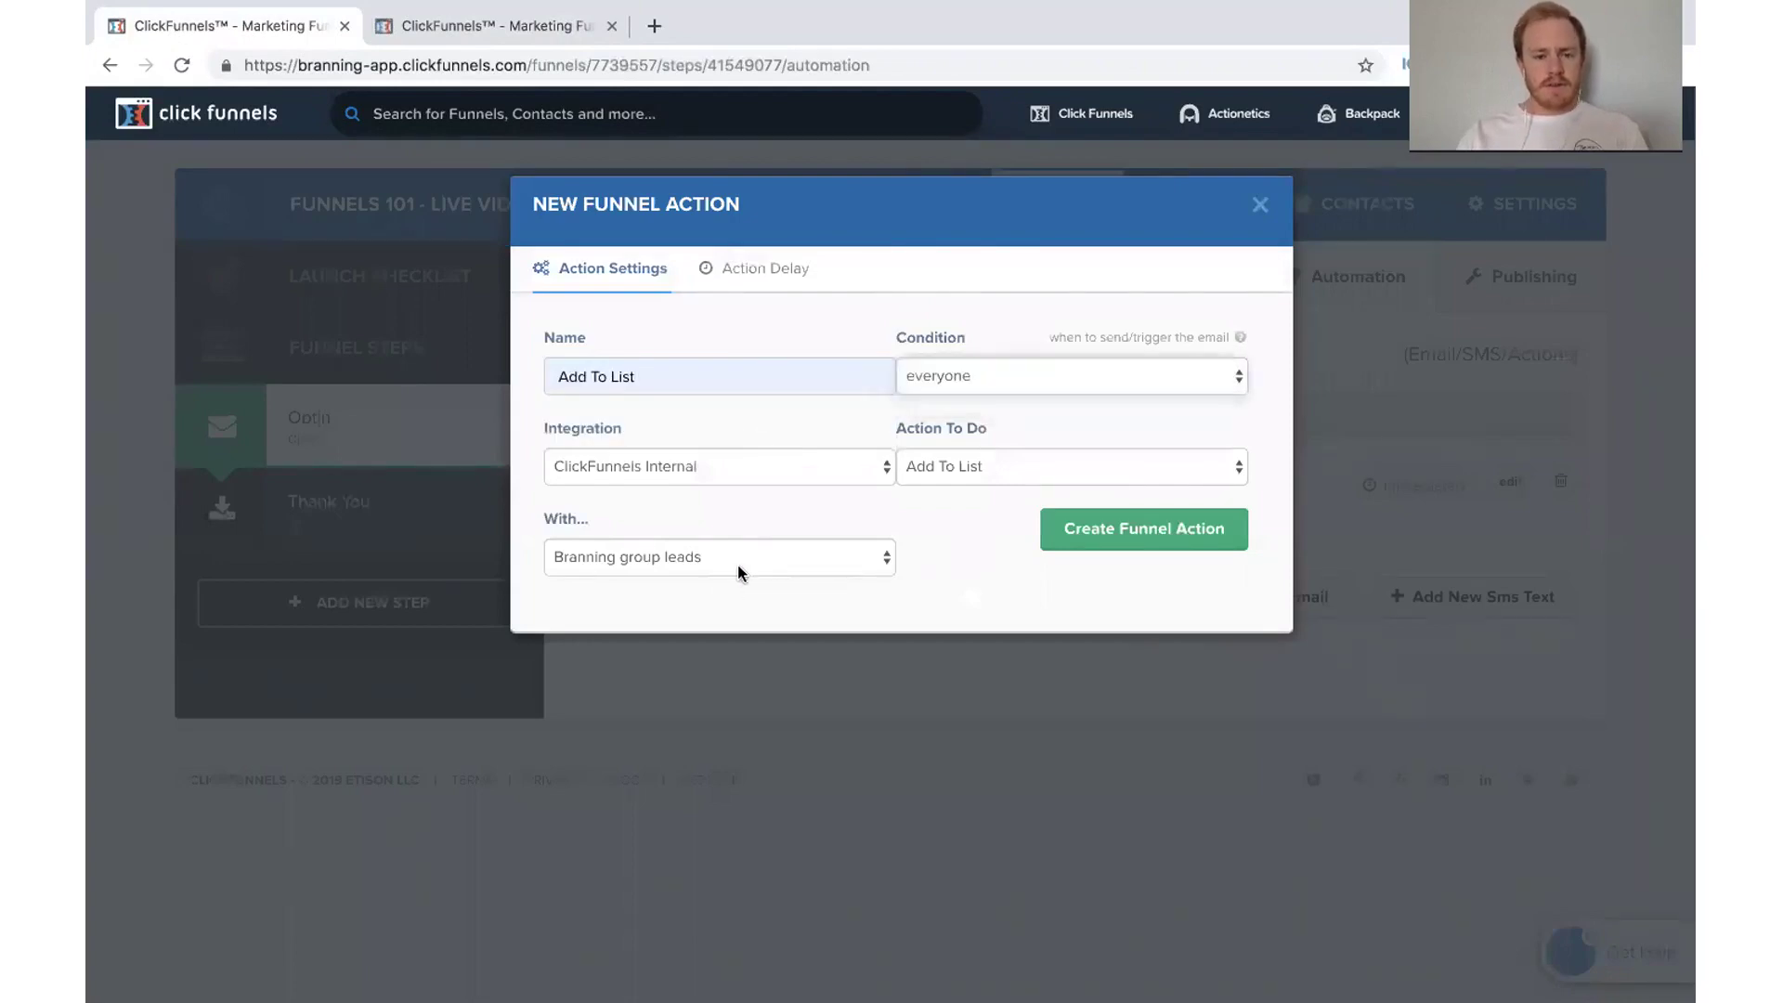
pyautogui.click(737, 565)
pyautogui.scroll(-10, 687, 749)
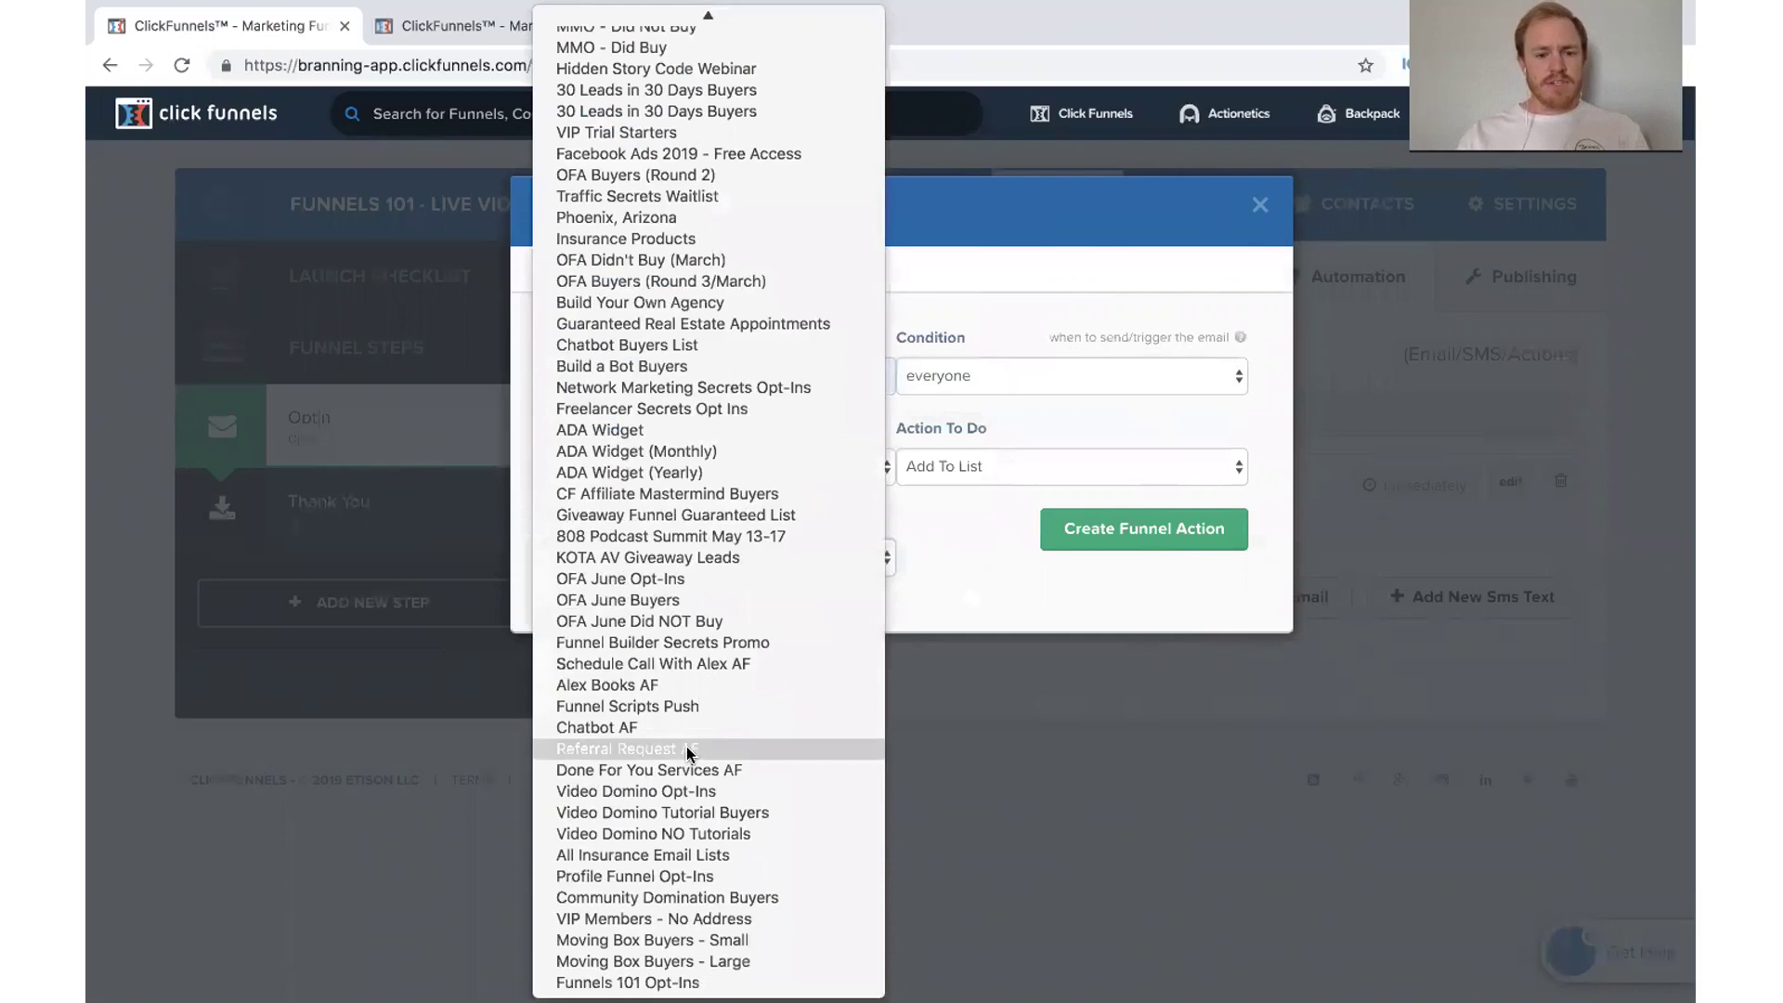
pyautogui.click(650, 982)
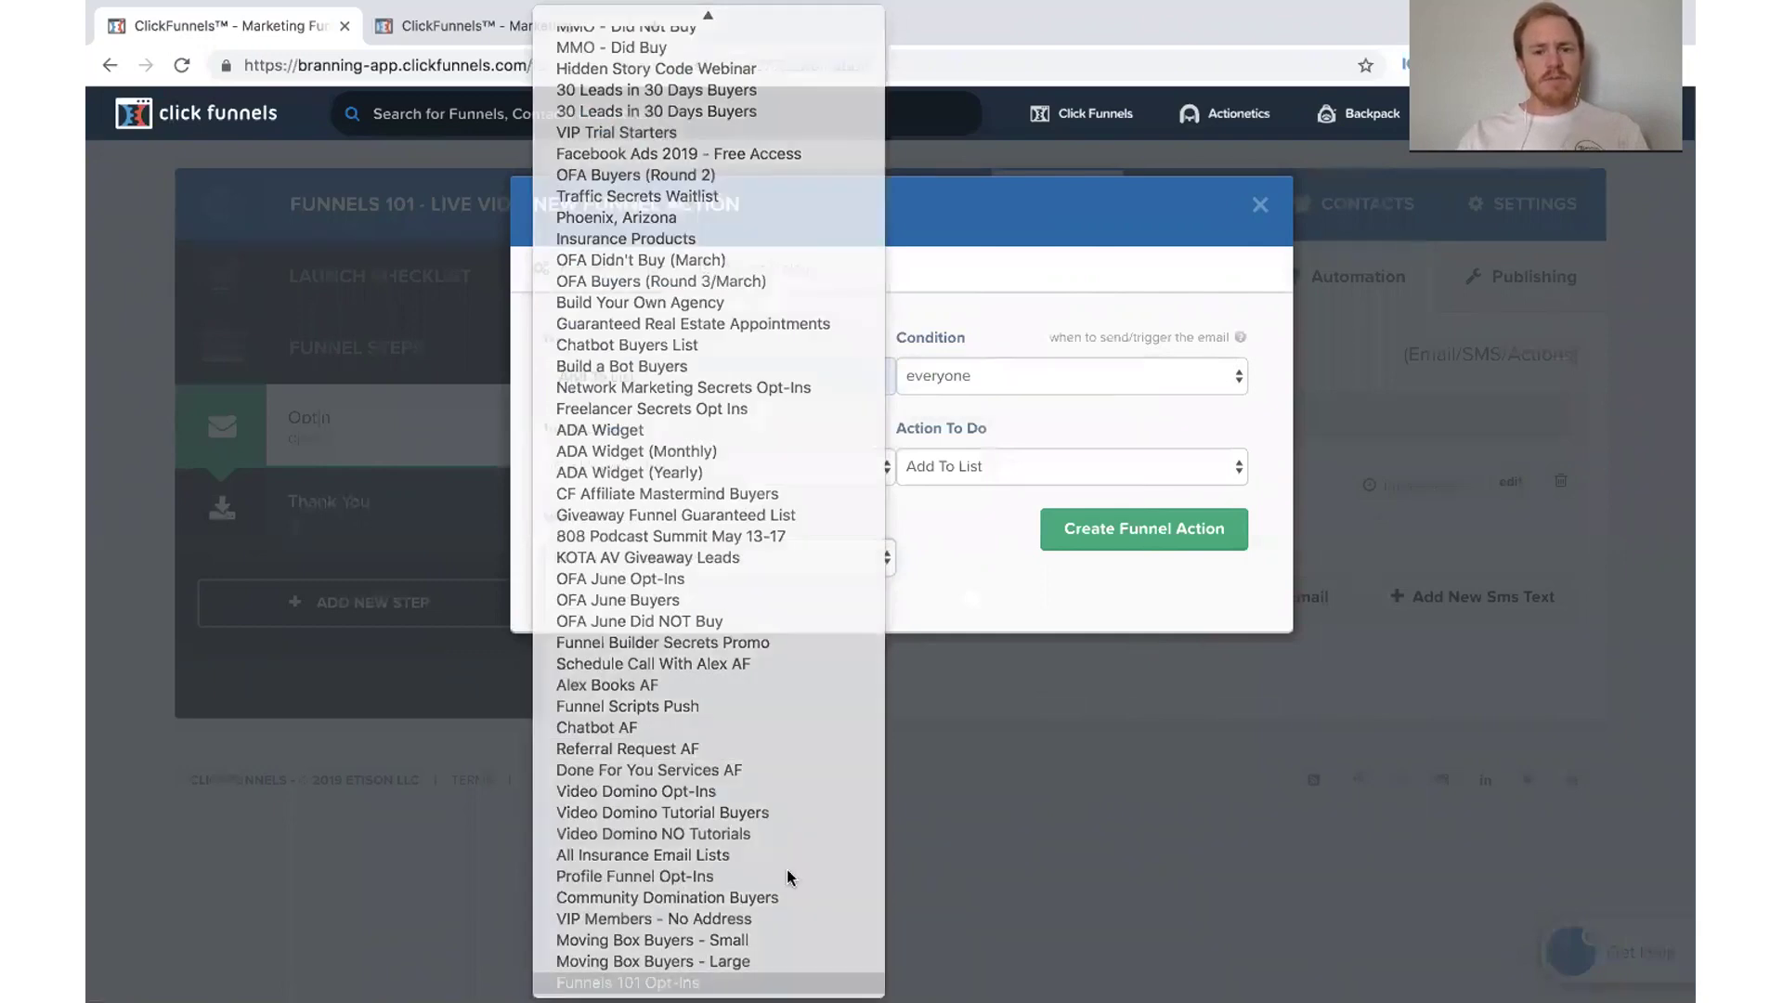
pyautogui.click(1137, 520)
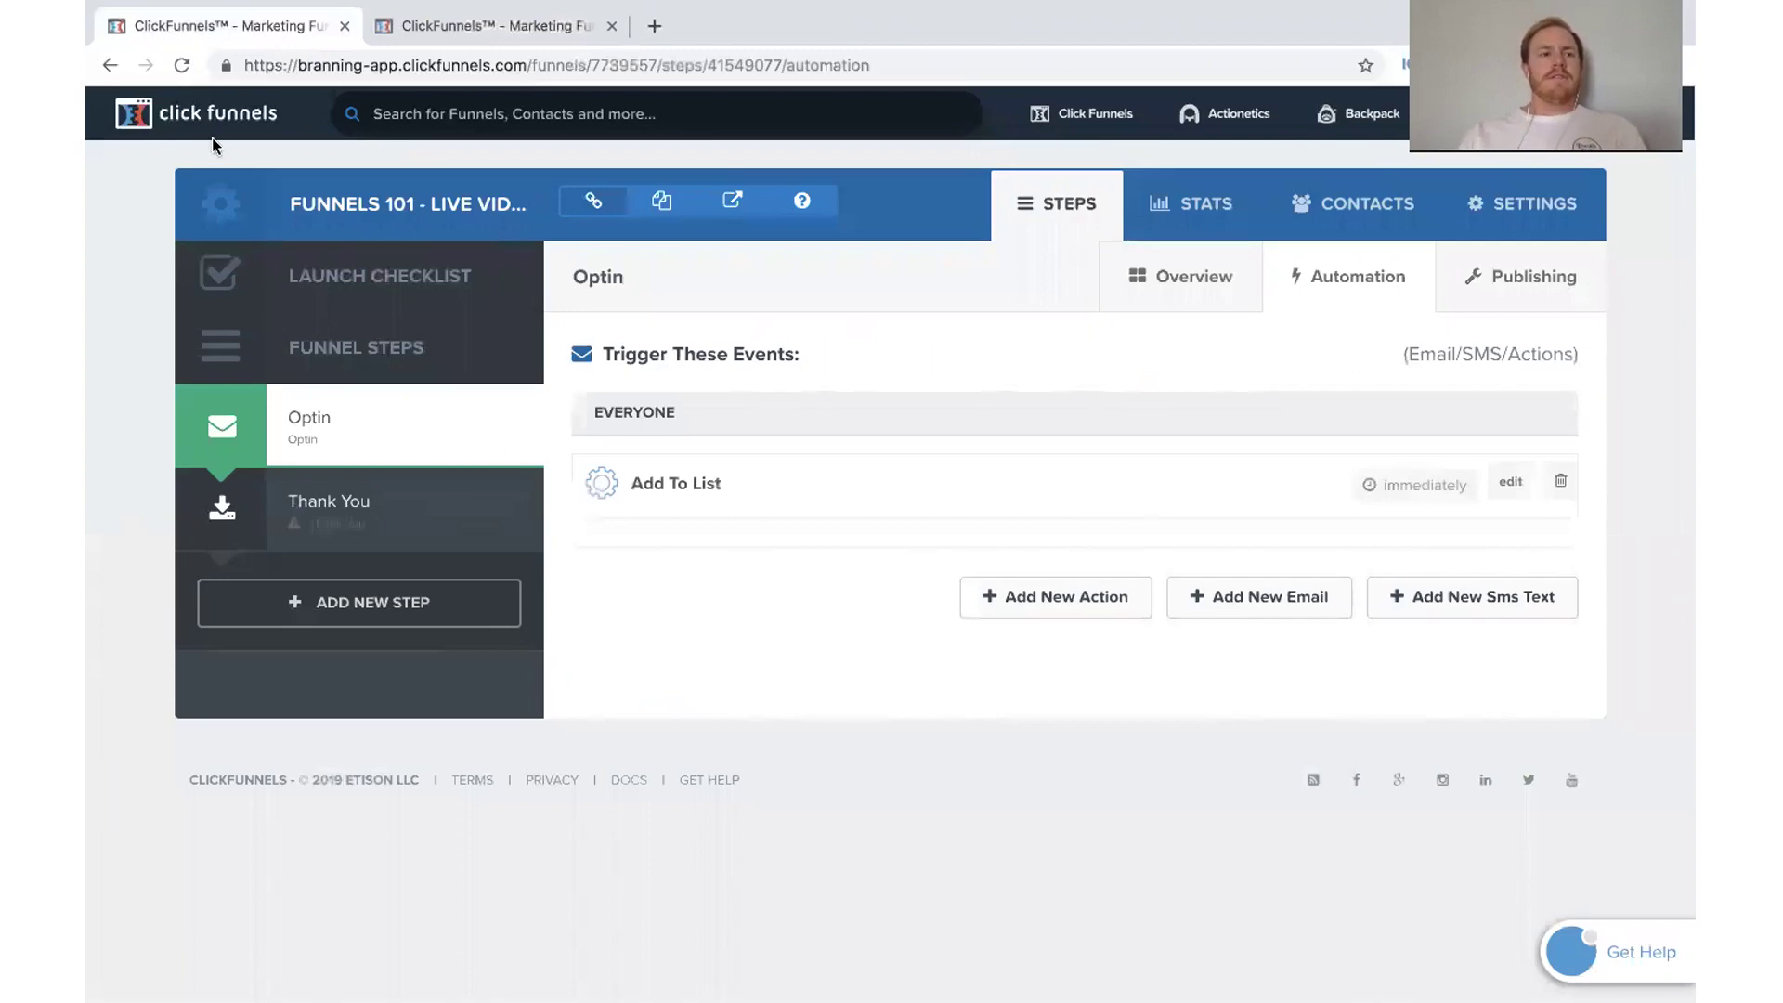
pyautogui.click(181, 65)
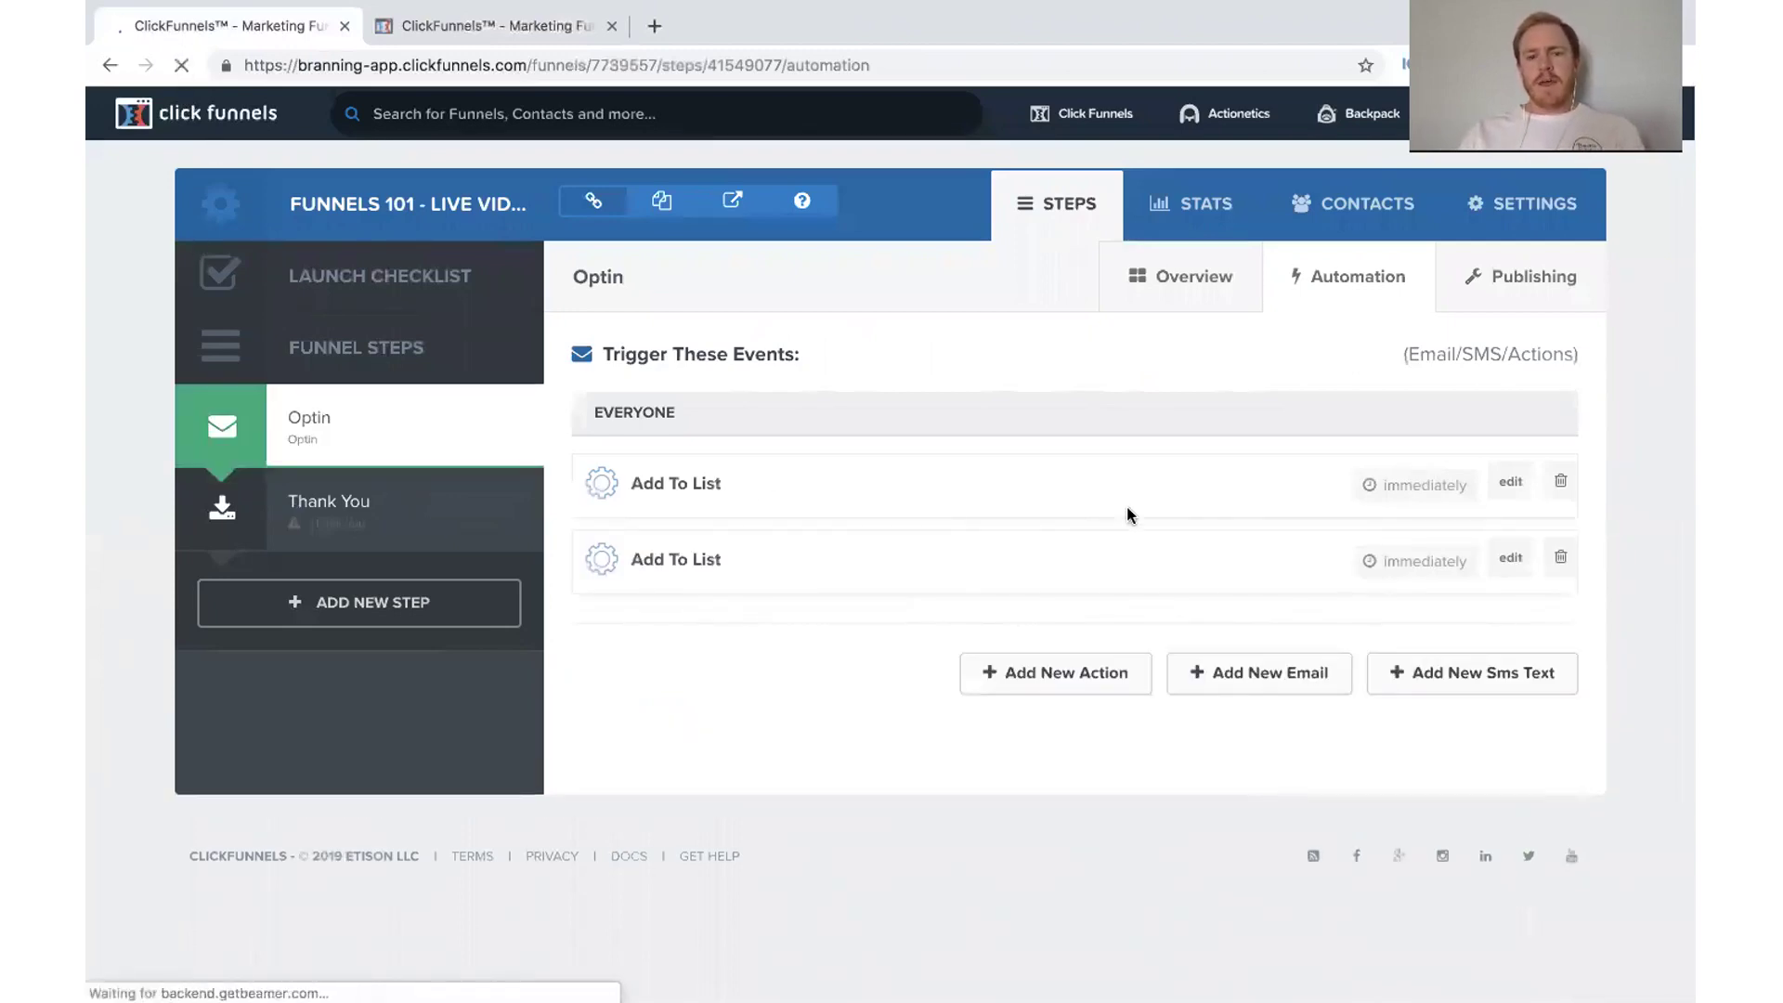
# Step: Start a new email in the Optin automation with the sender's name and the subject "Funnels 101 Live Video Series"
pyautogui.click(1234, 674)
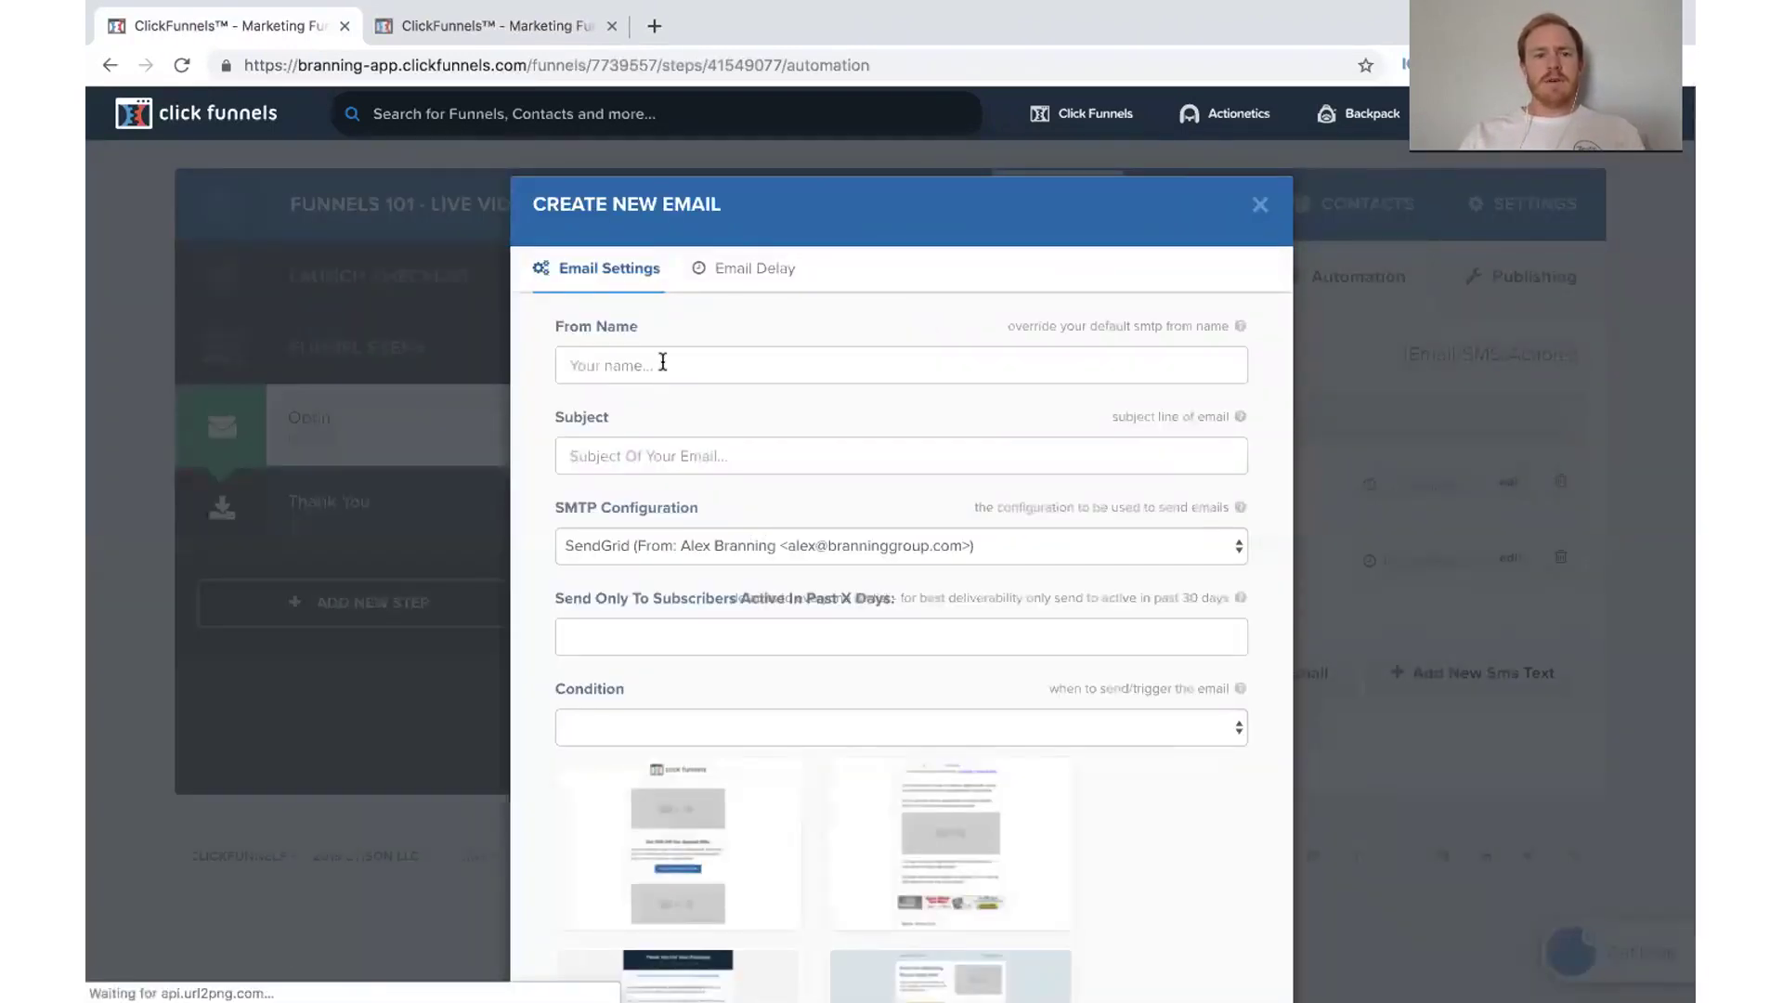
pyautogui.click(663, 364)
pyautogui.click(655, 404)
pyautogui.click(652, 469)
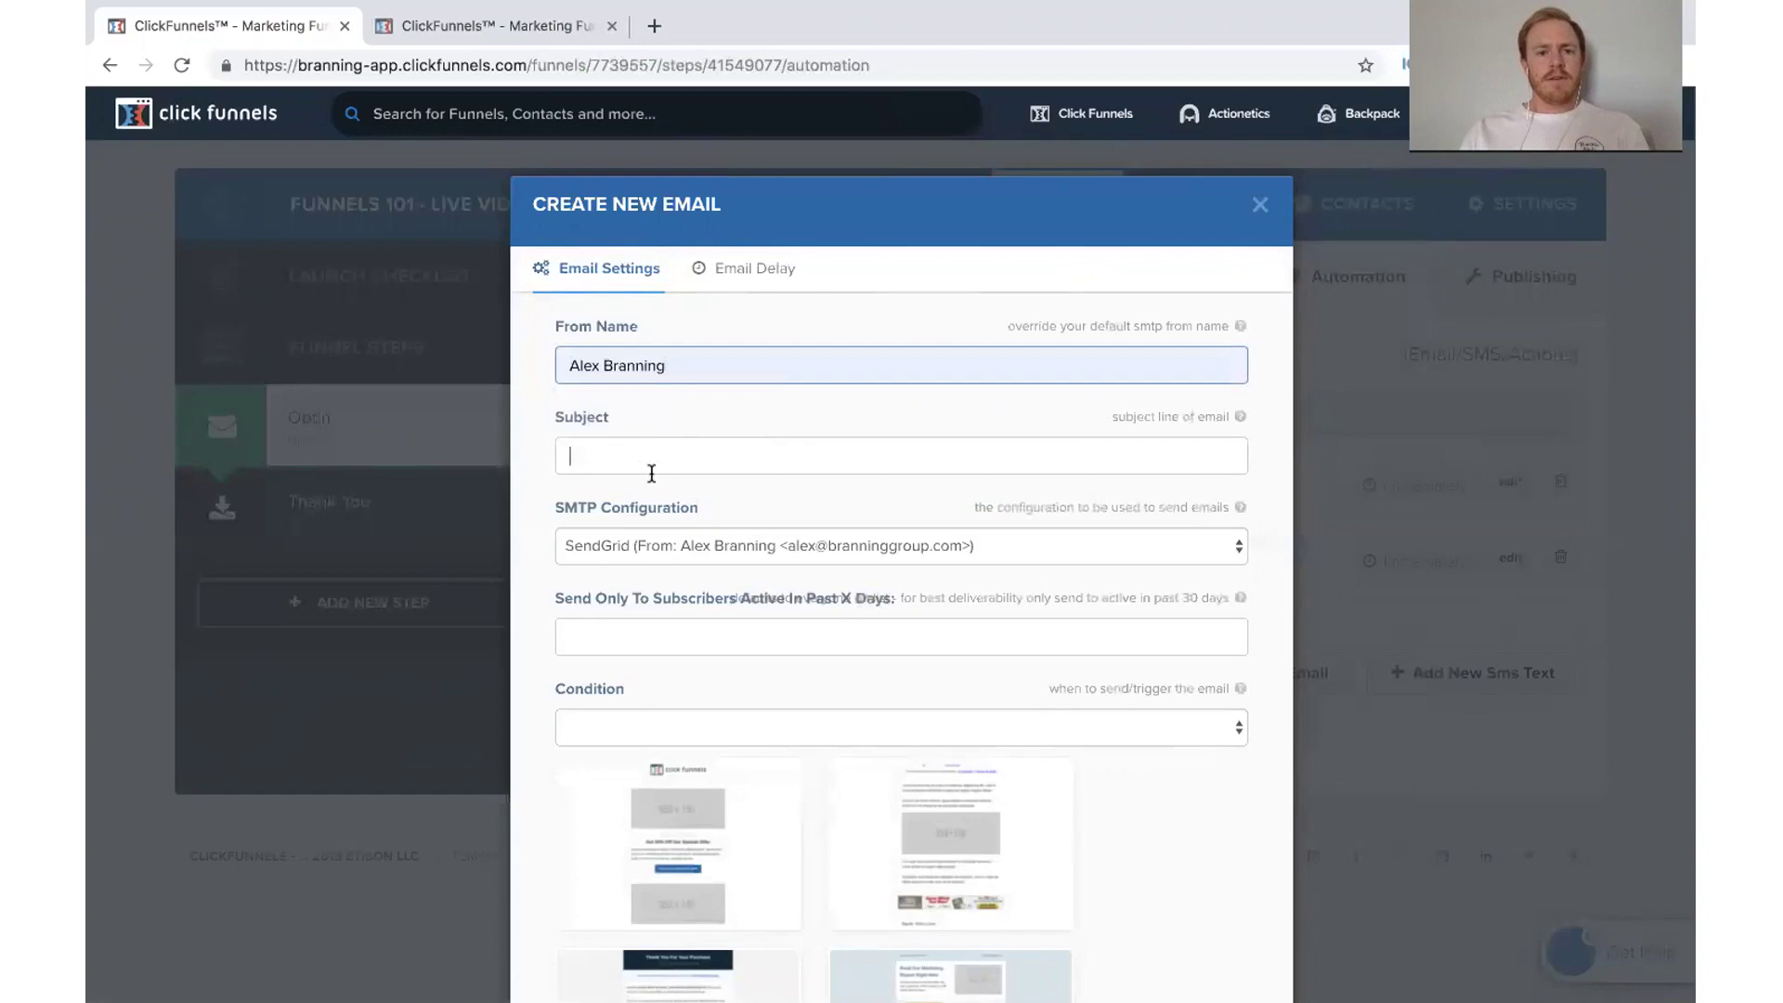
pyautogui.click(652, 469)
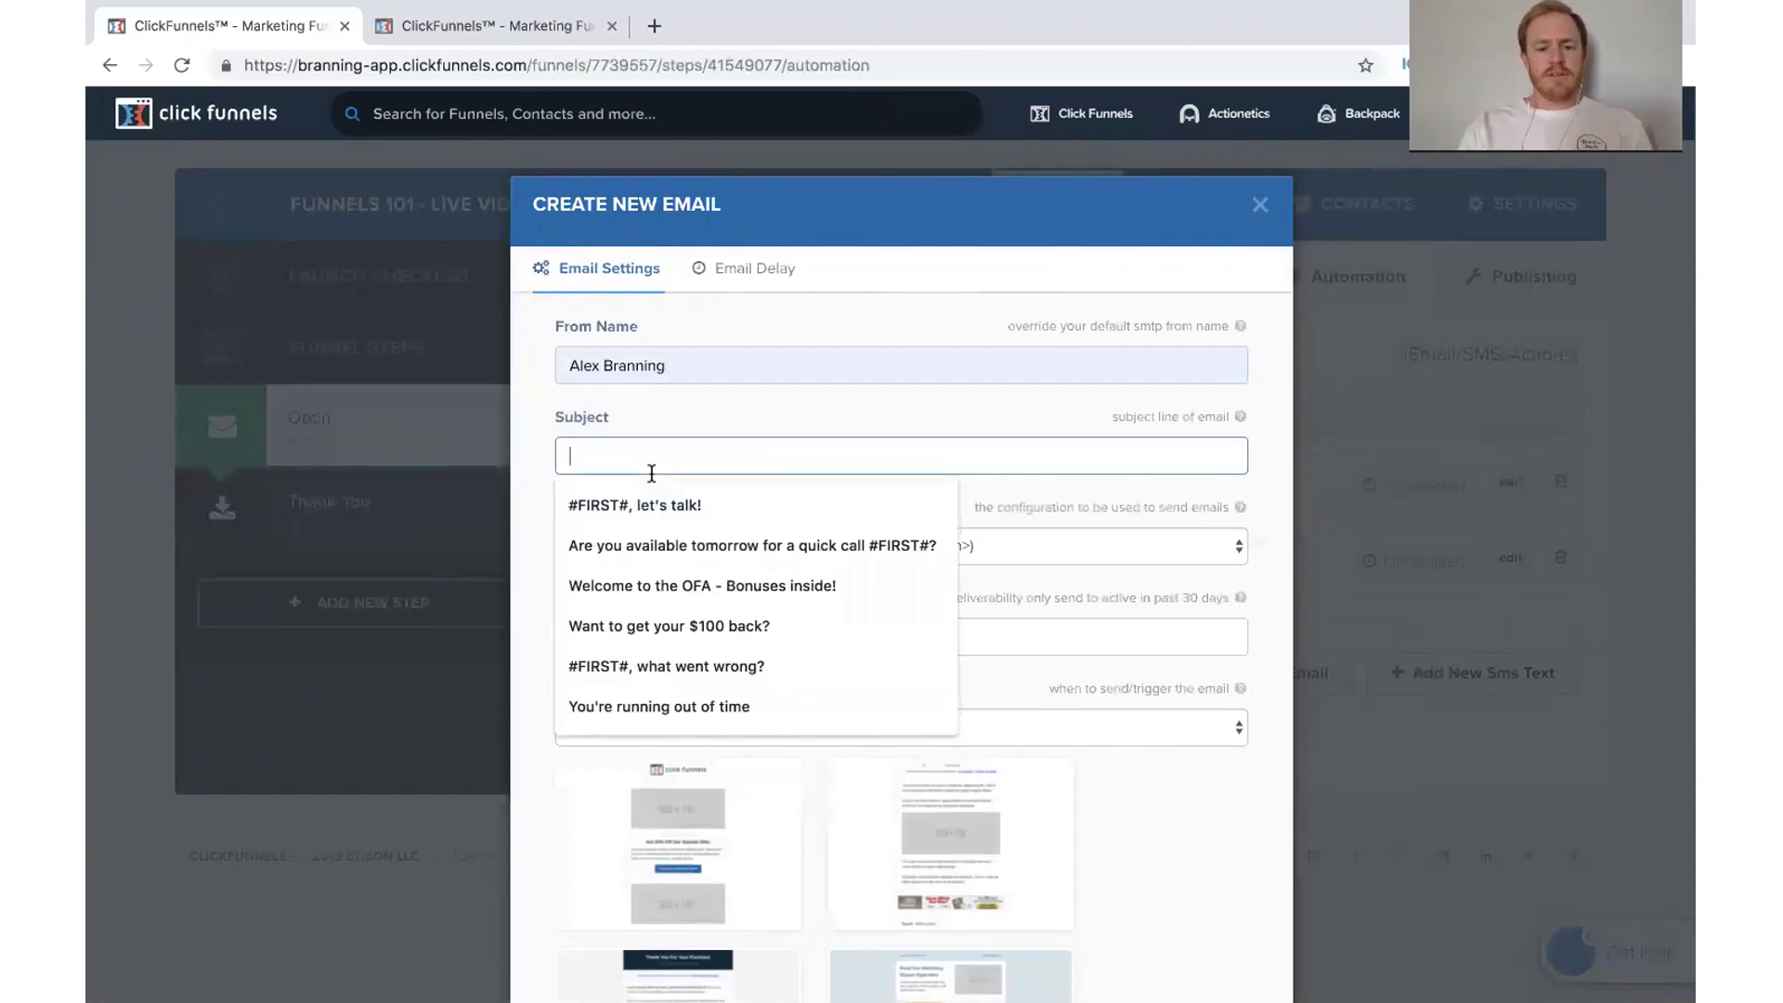
pyautogui.write('Funnels 101')
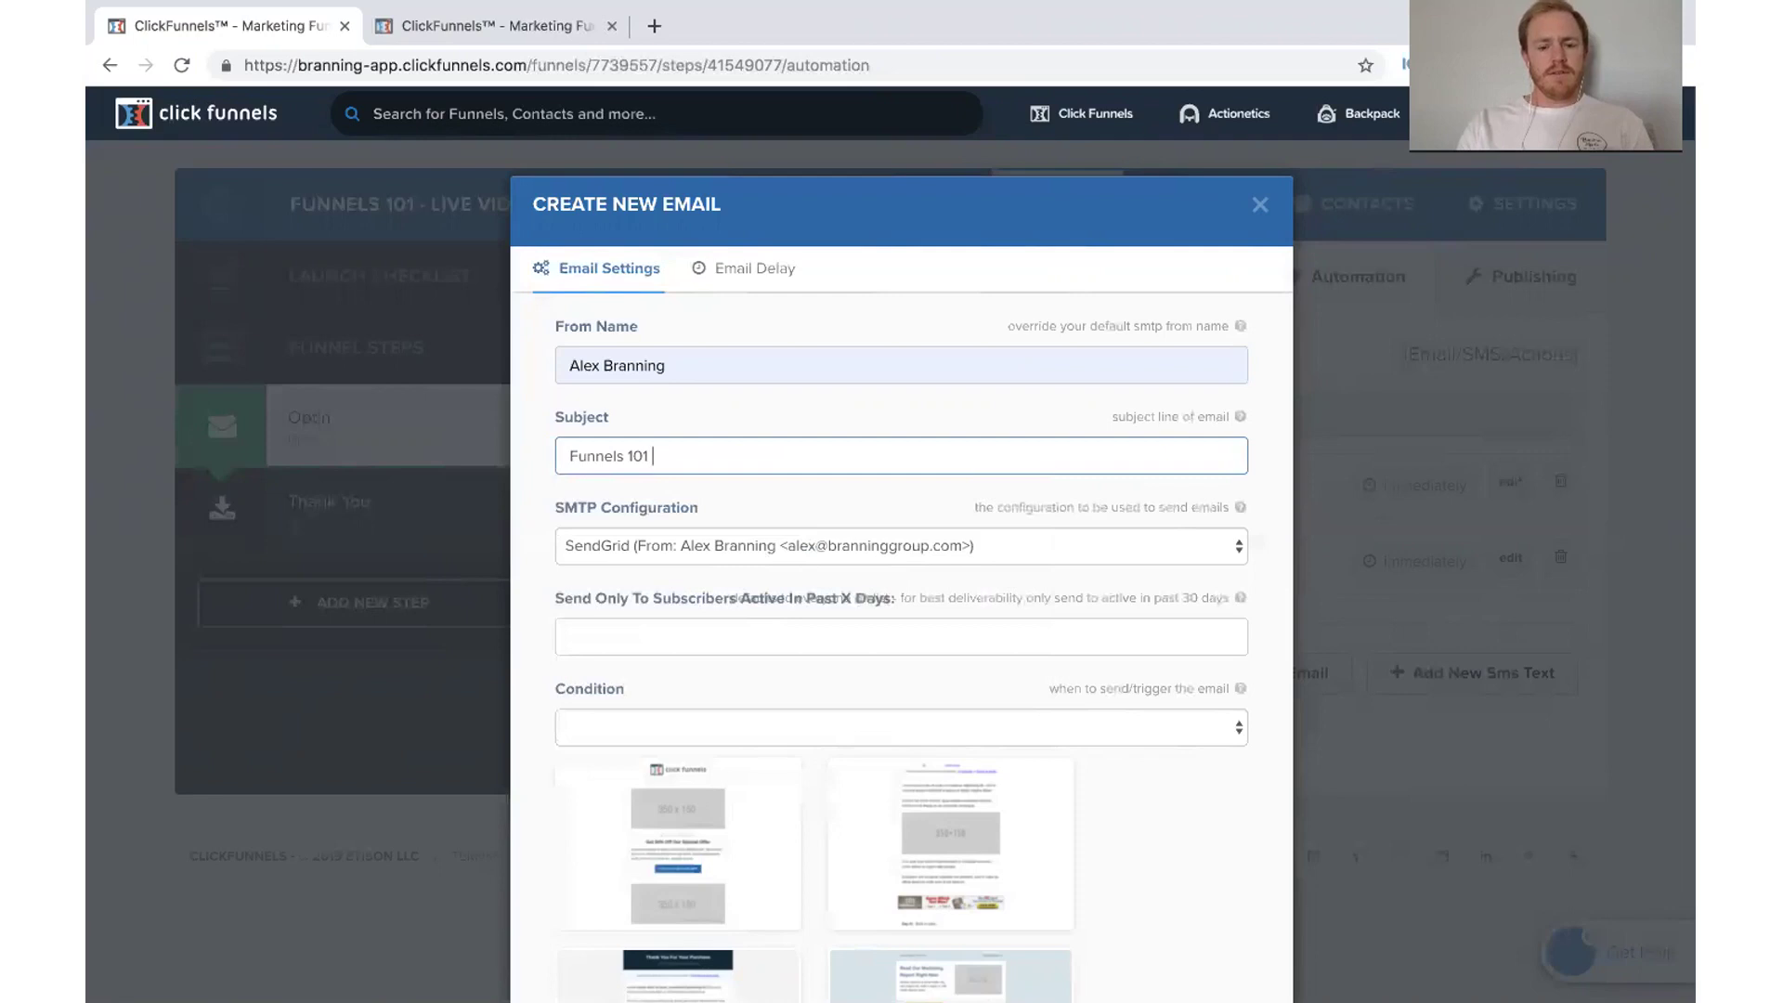
pyautogui.write(' Live Video Series')
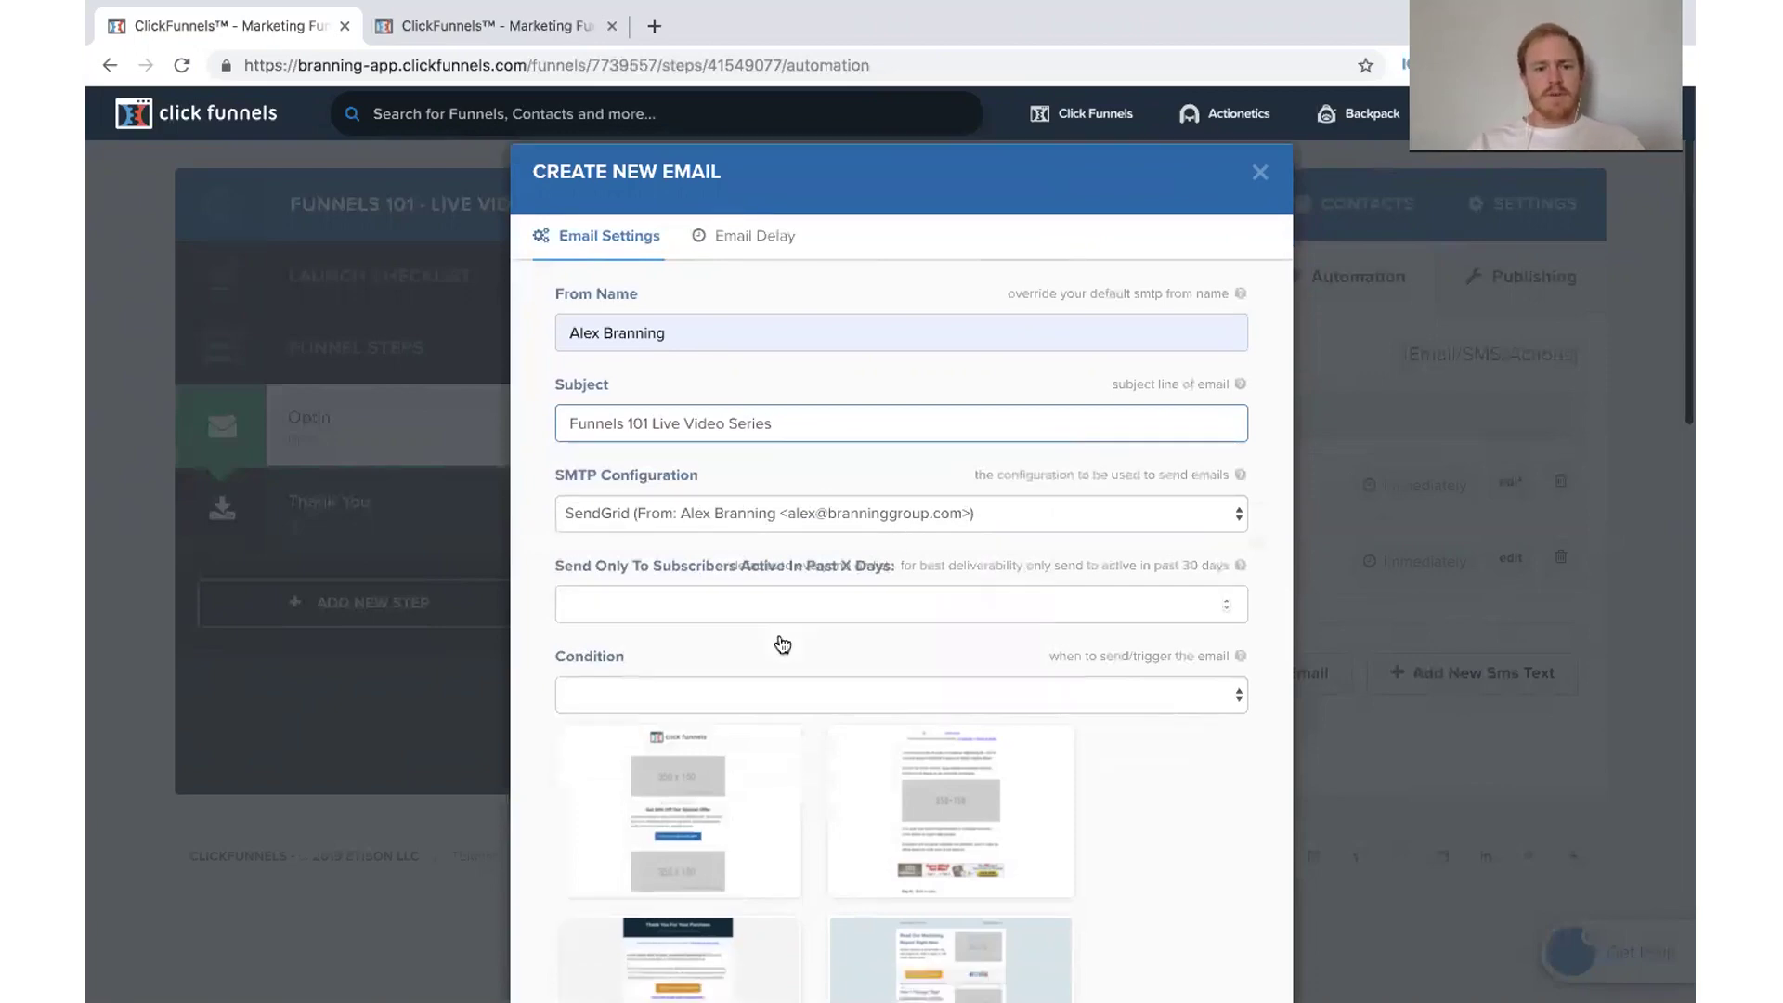
# Step: Set the email's condition to everyone, use the saved template with the marketing coach signature block, and create the email
pyautogui.scroll(-3, 780, 641)
pyautogui.click(1174, 455)
pyautogui.click(1154, 471)
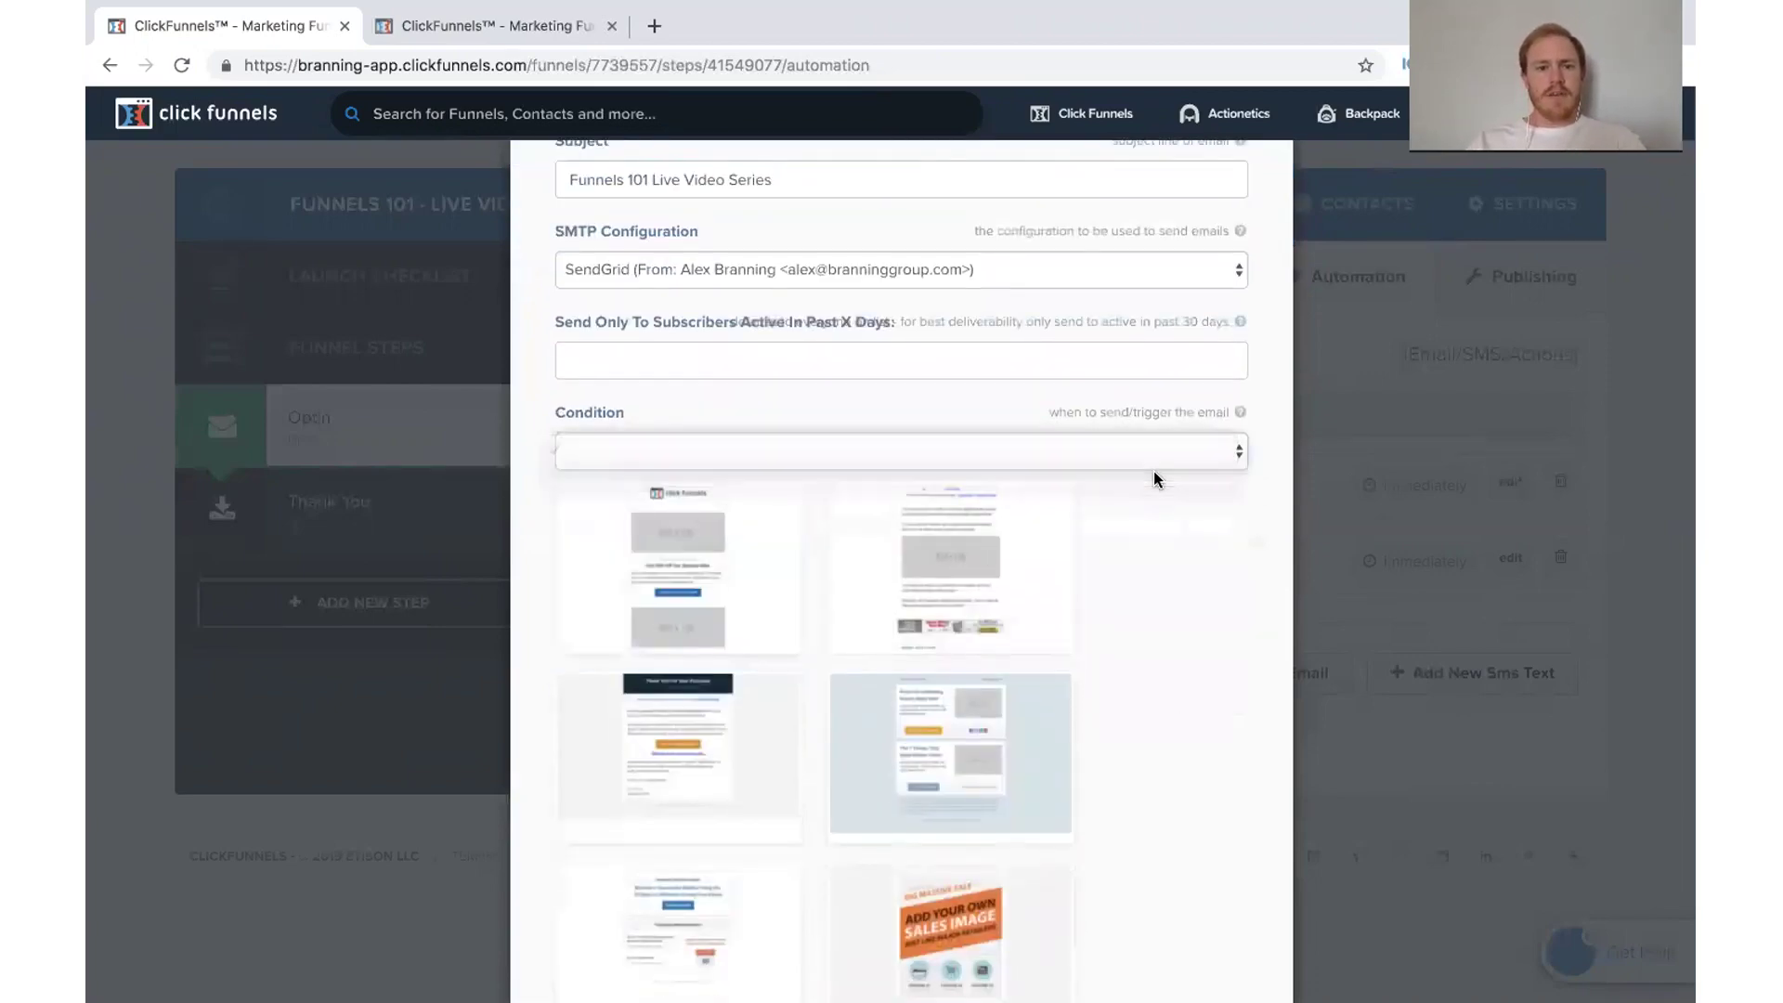
pyautogui.scroll(-7, 750, 715)
pyautogui.scroll(-5, 751, 715)
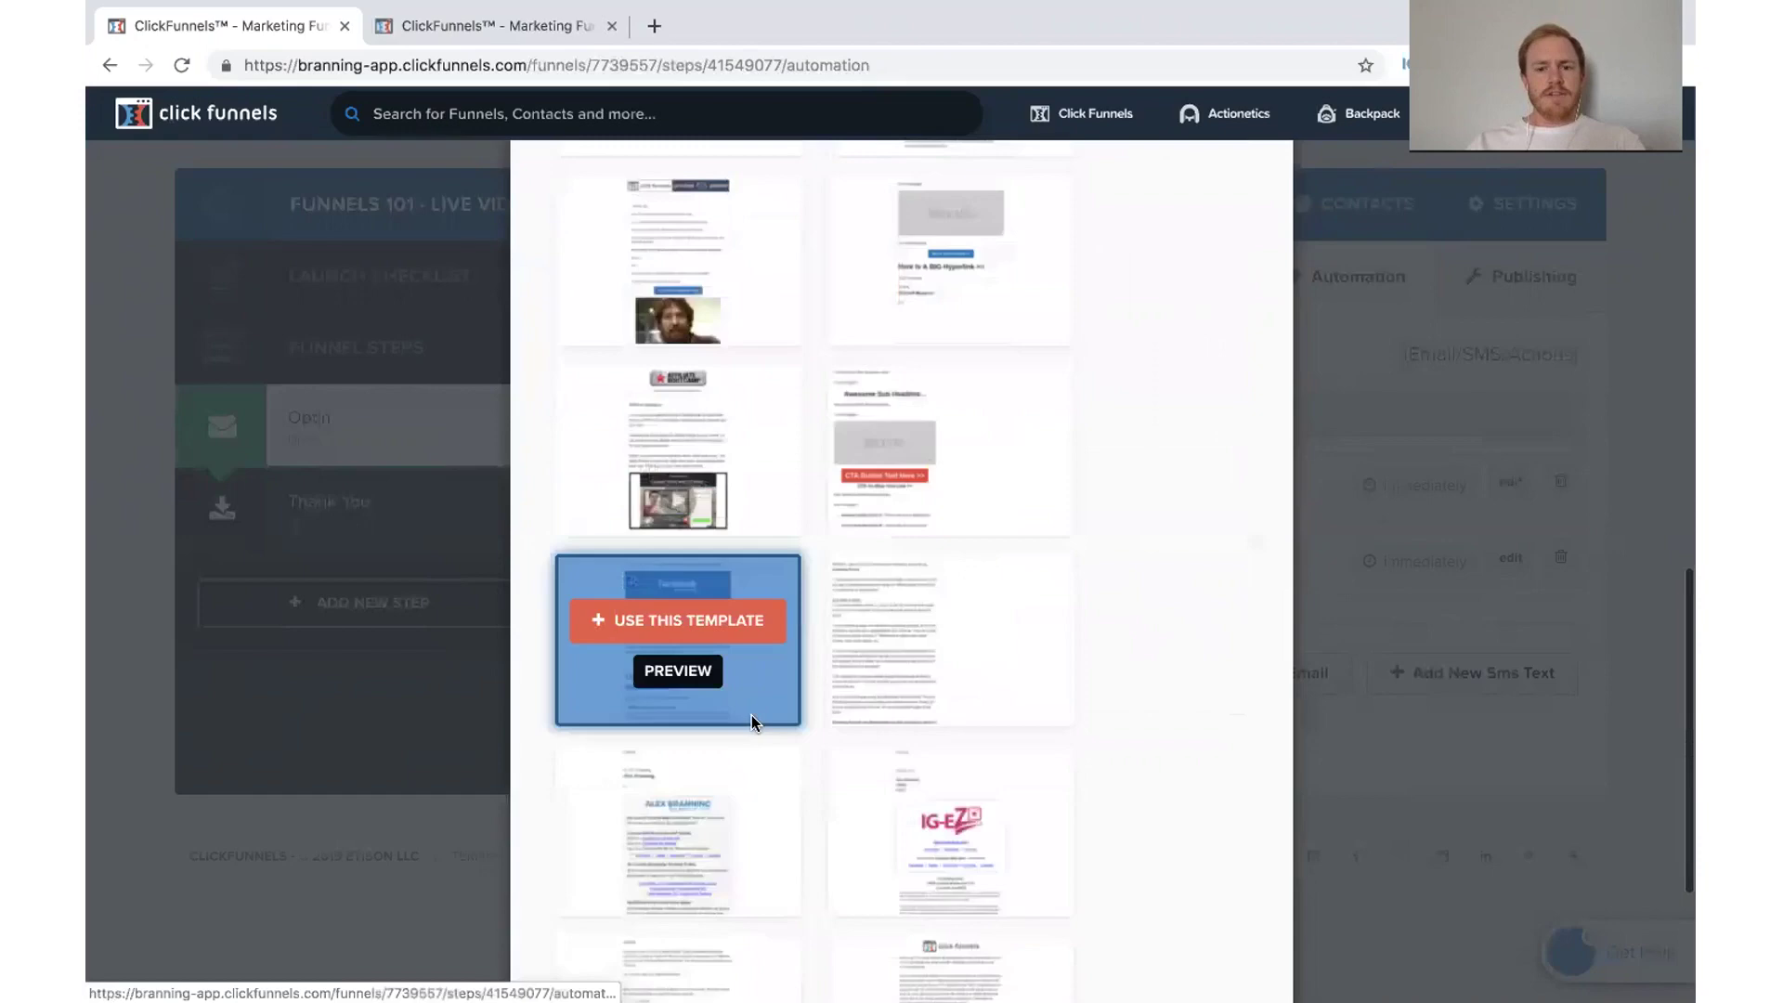
pyautogui.click(710, 804)
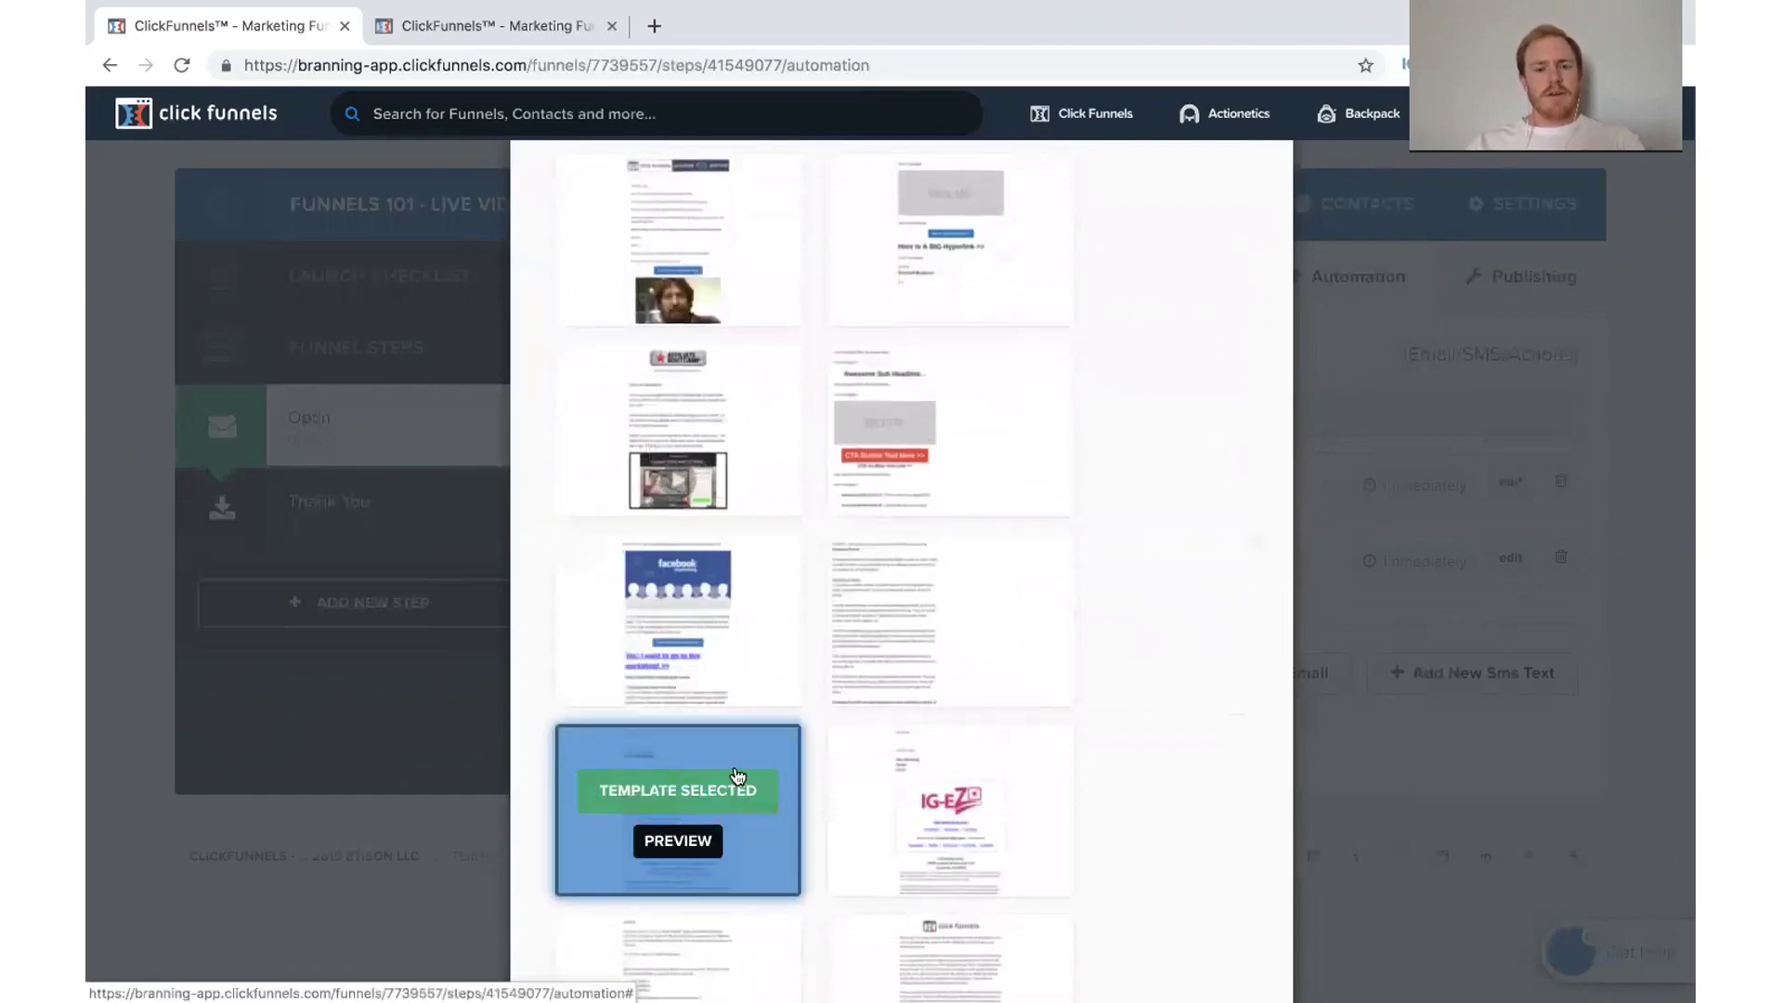
pyautogui.scroll(10, 865, 622)
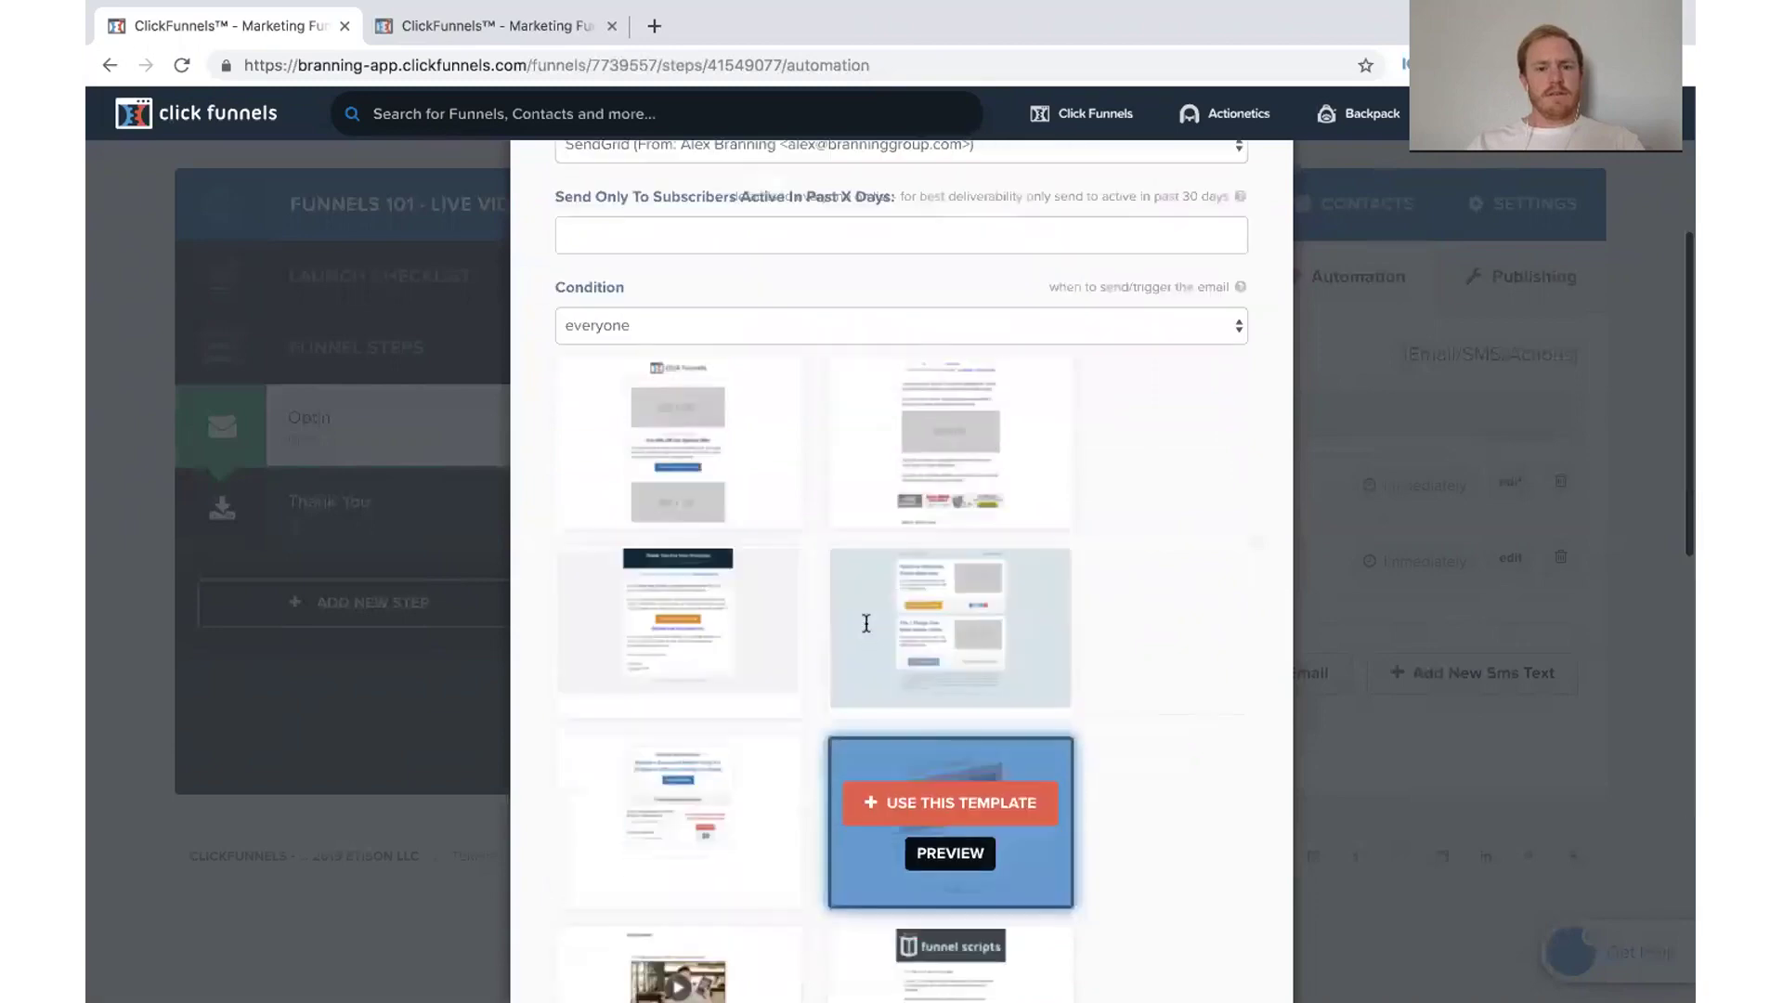
pyautogui.scroll(-10, 865, 623)
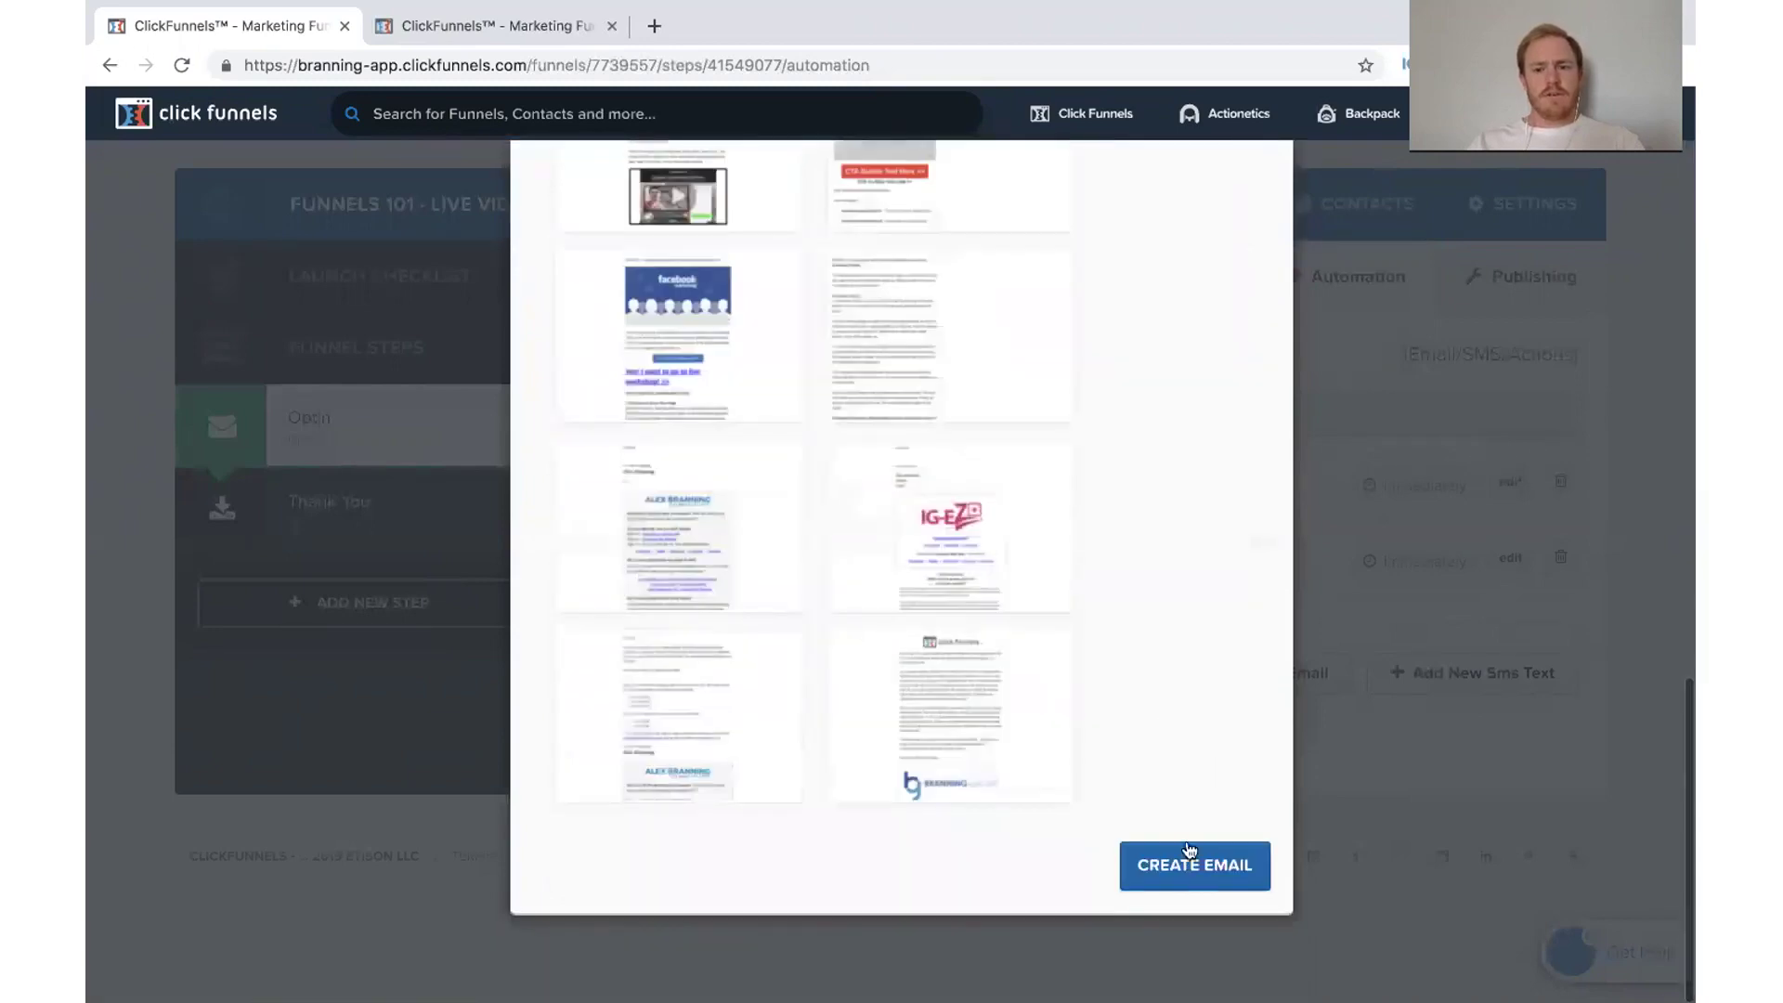
pyautogui.click(1194, 883)
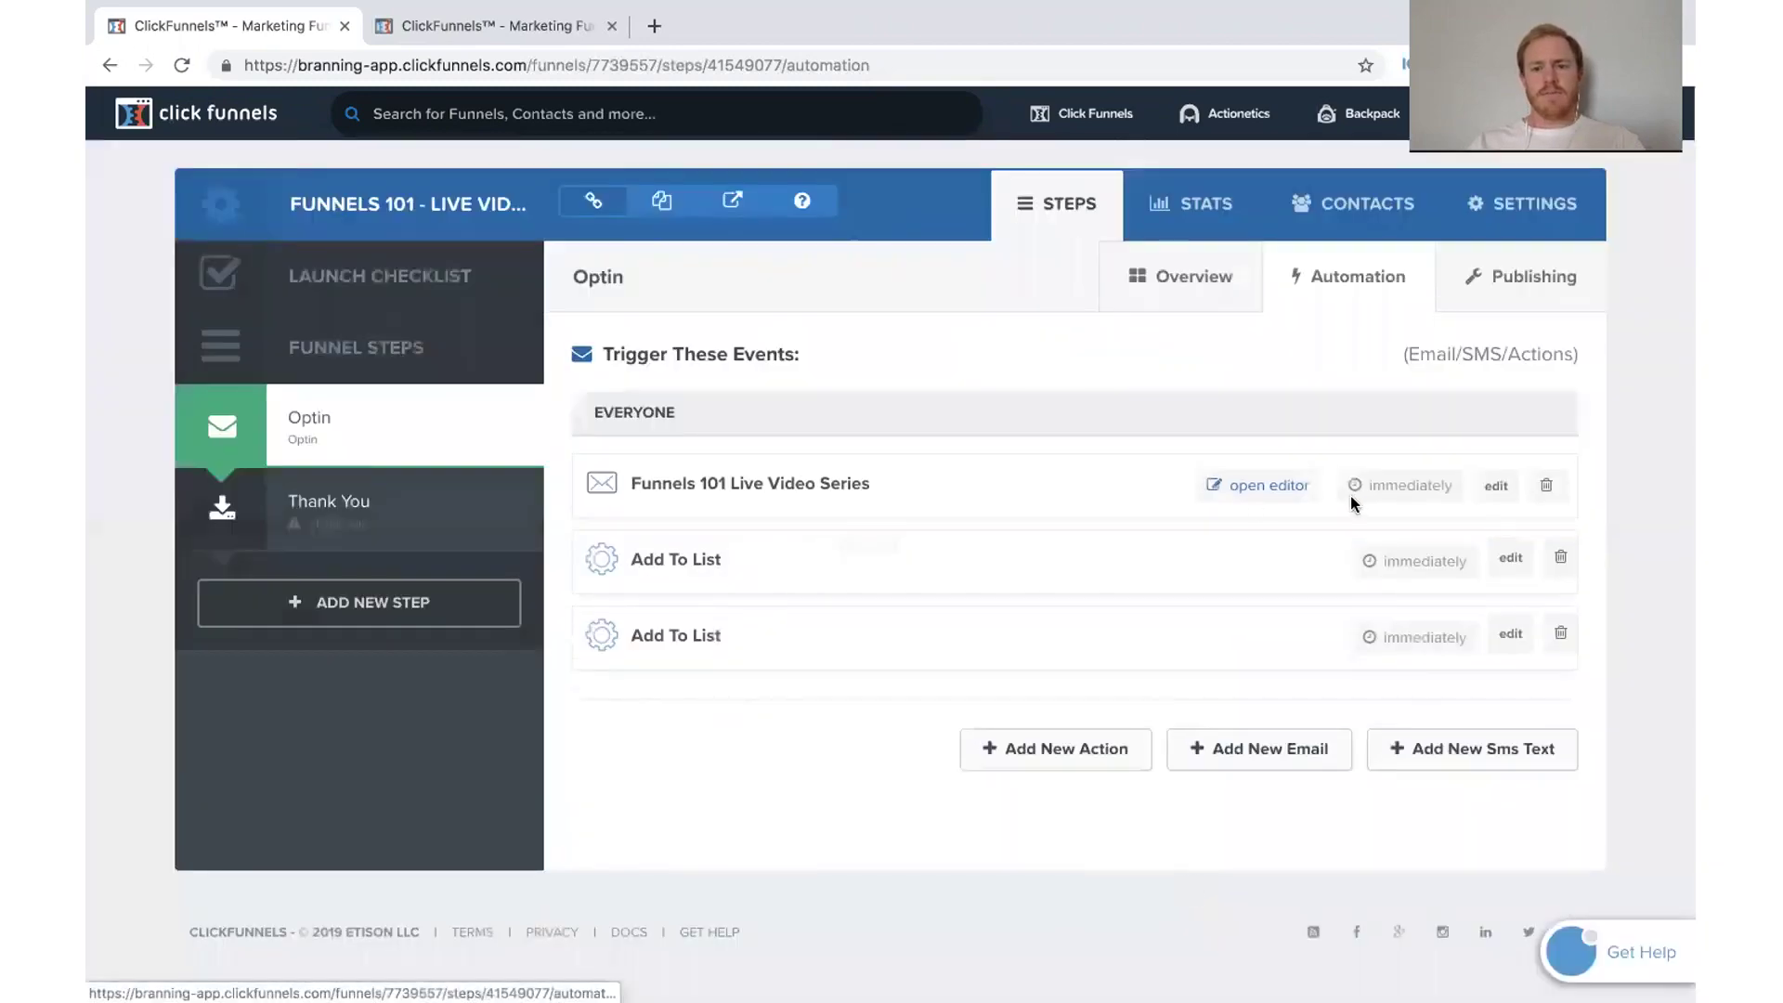
# Step: Open the Funnels 101 Live Video Series email in the editor, enter the text block under the #FIRST# greeting, then save and close it
pyautogui.click(1261, 489)
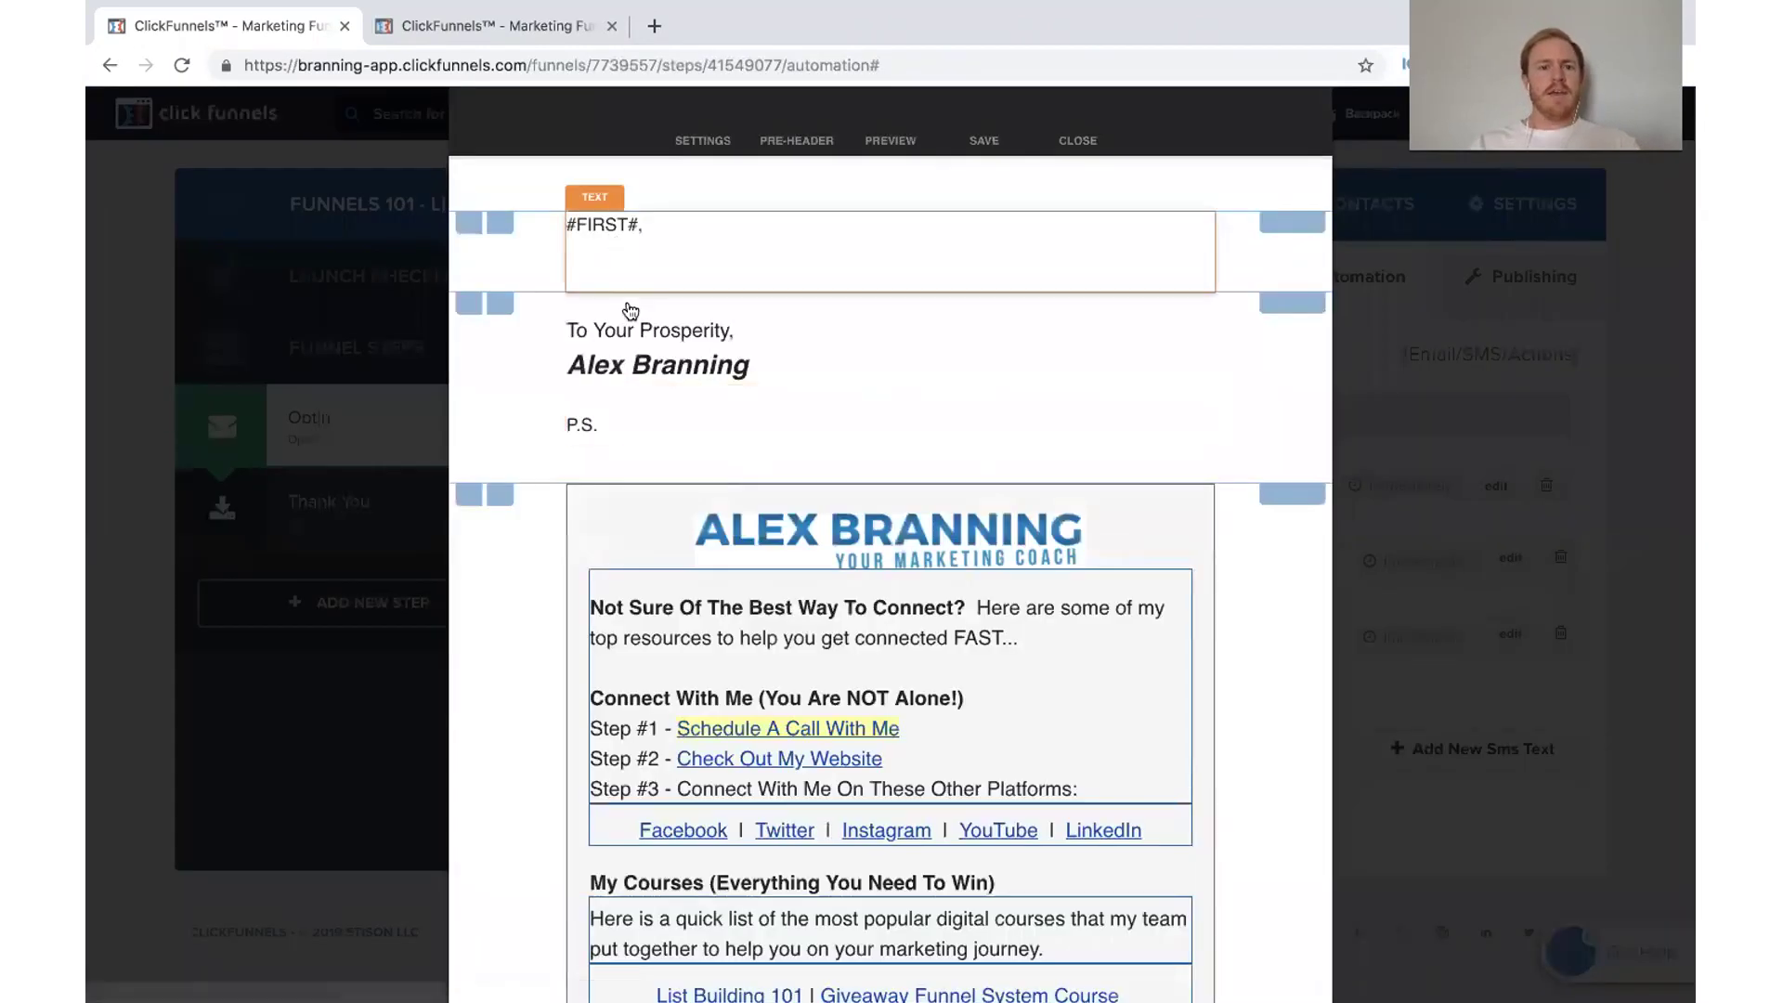
pyautogui.click(658, 266)
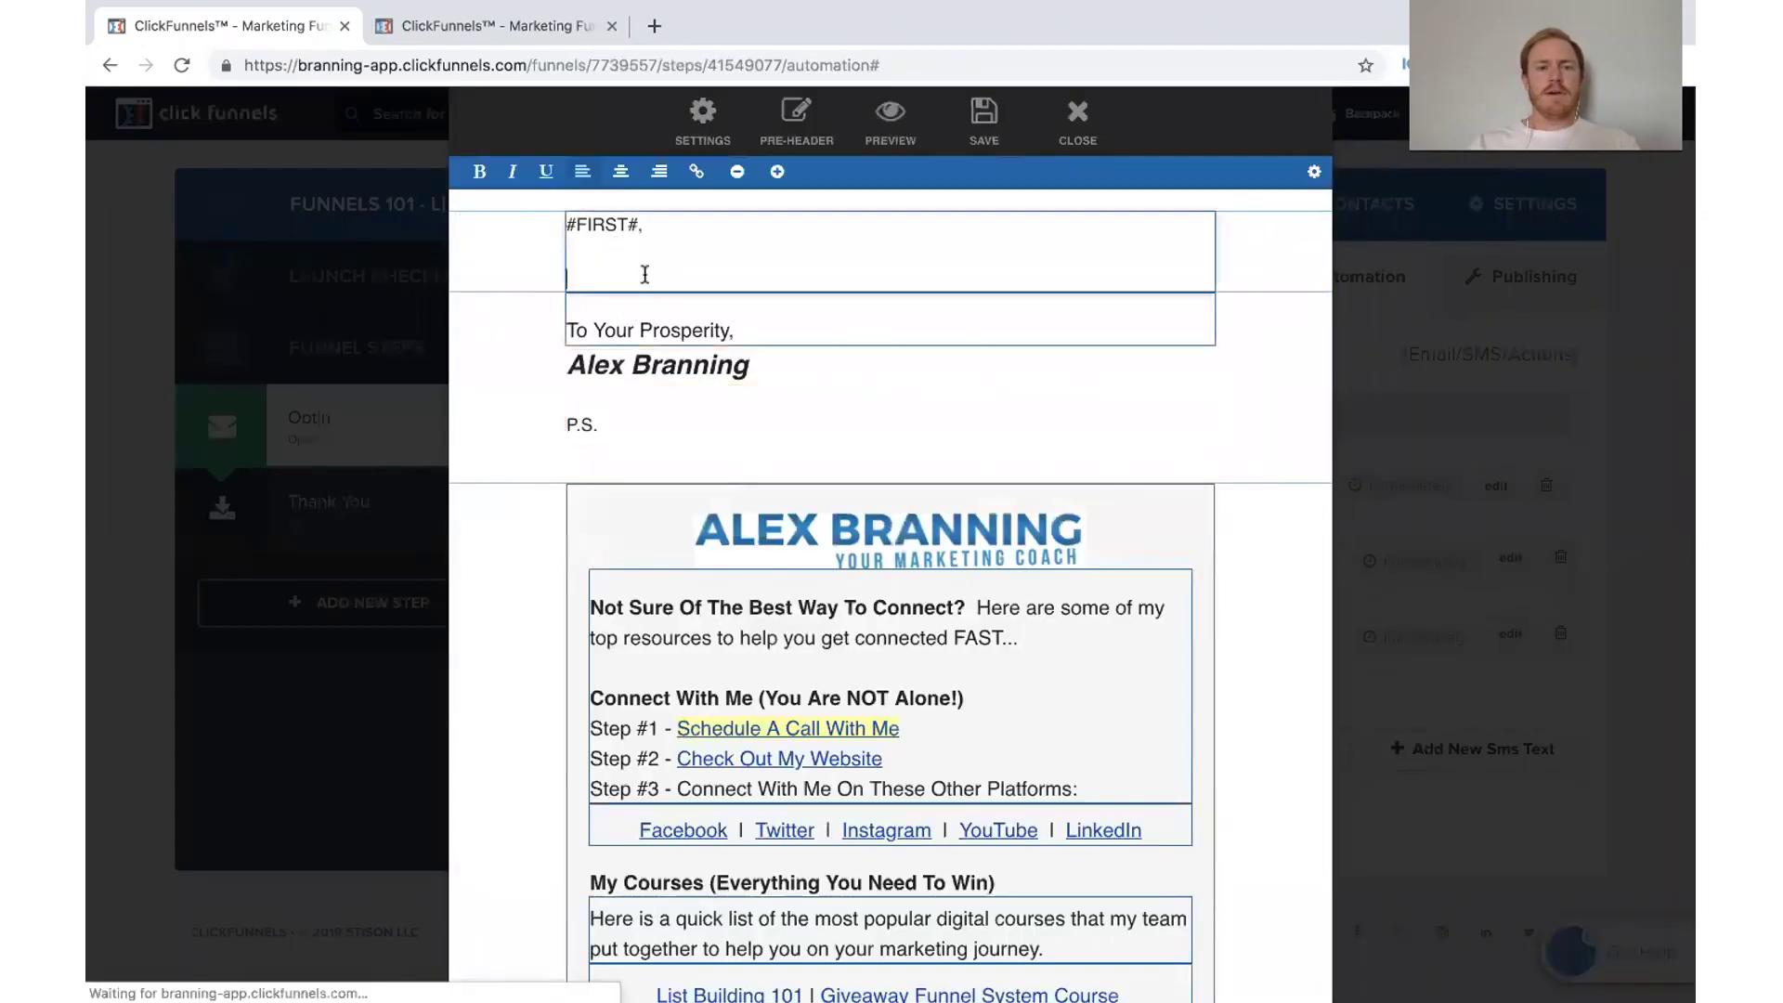
pyautogui.click(993, 125)
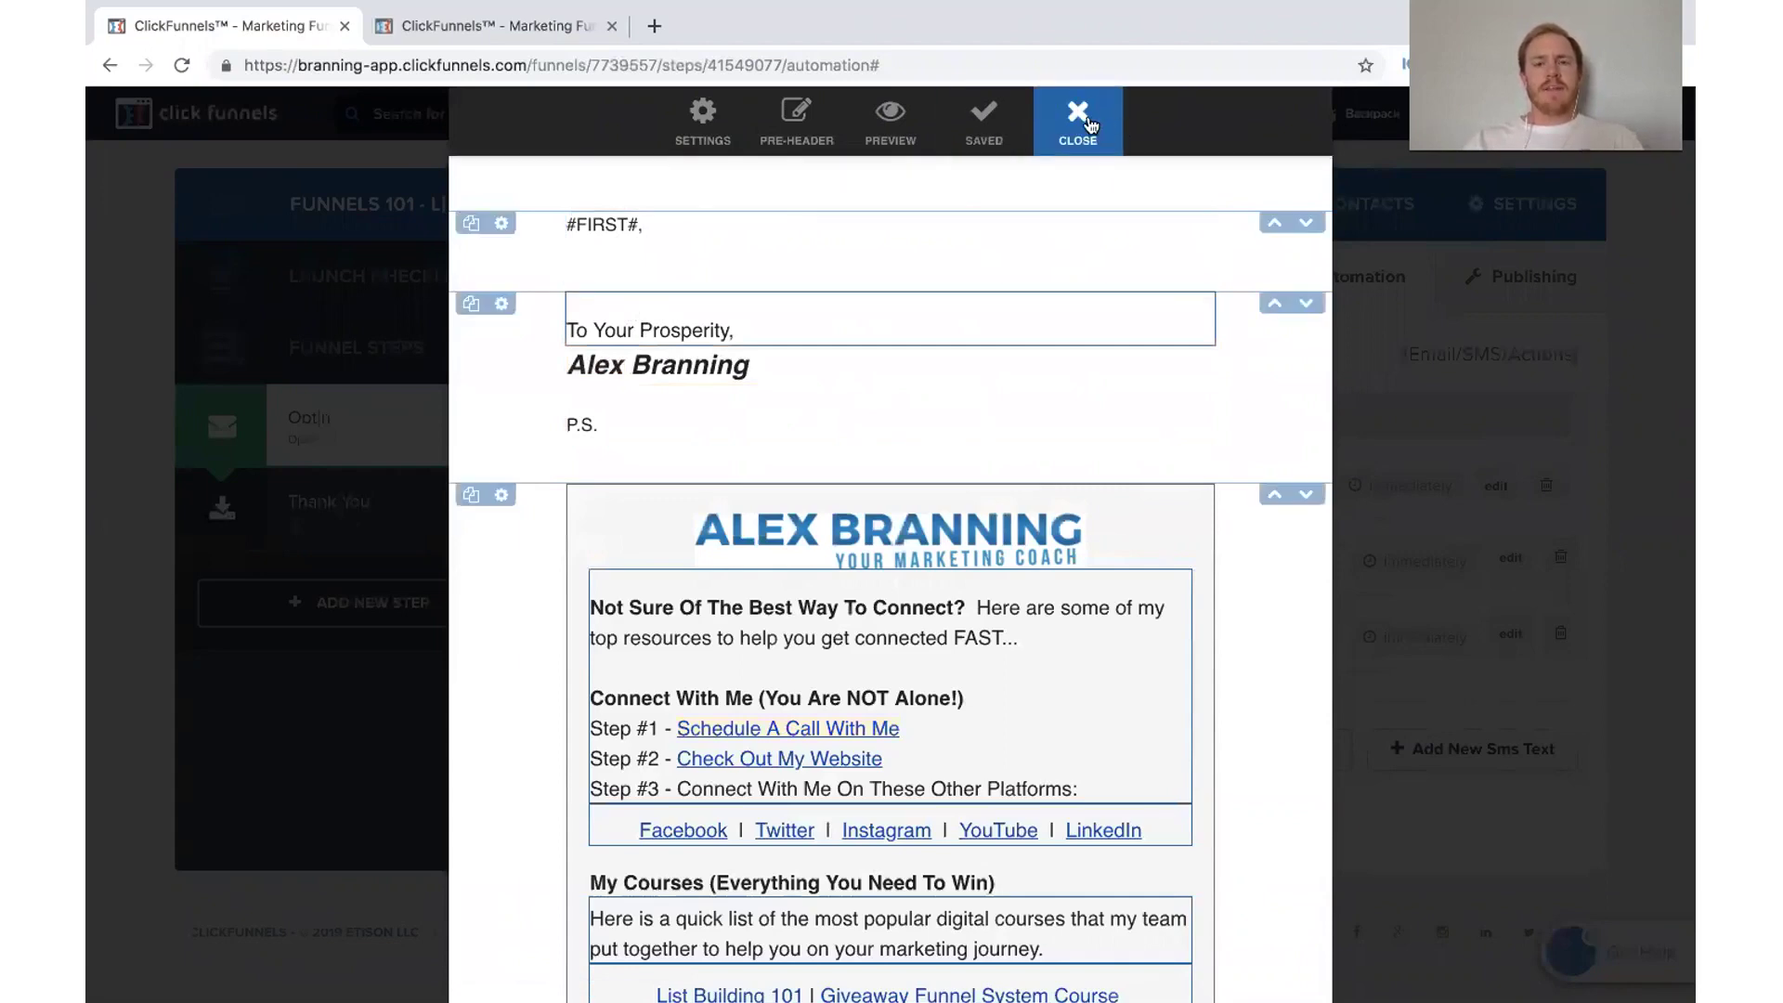
pyautogui.click(1077, 121)
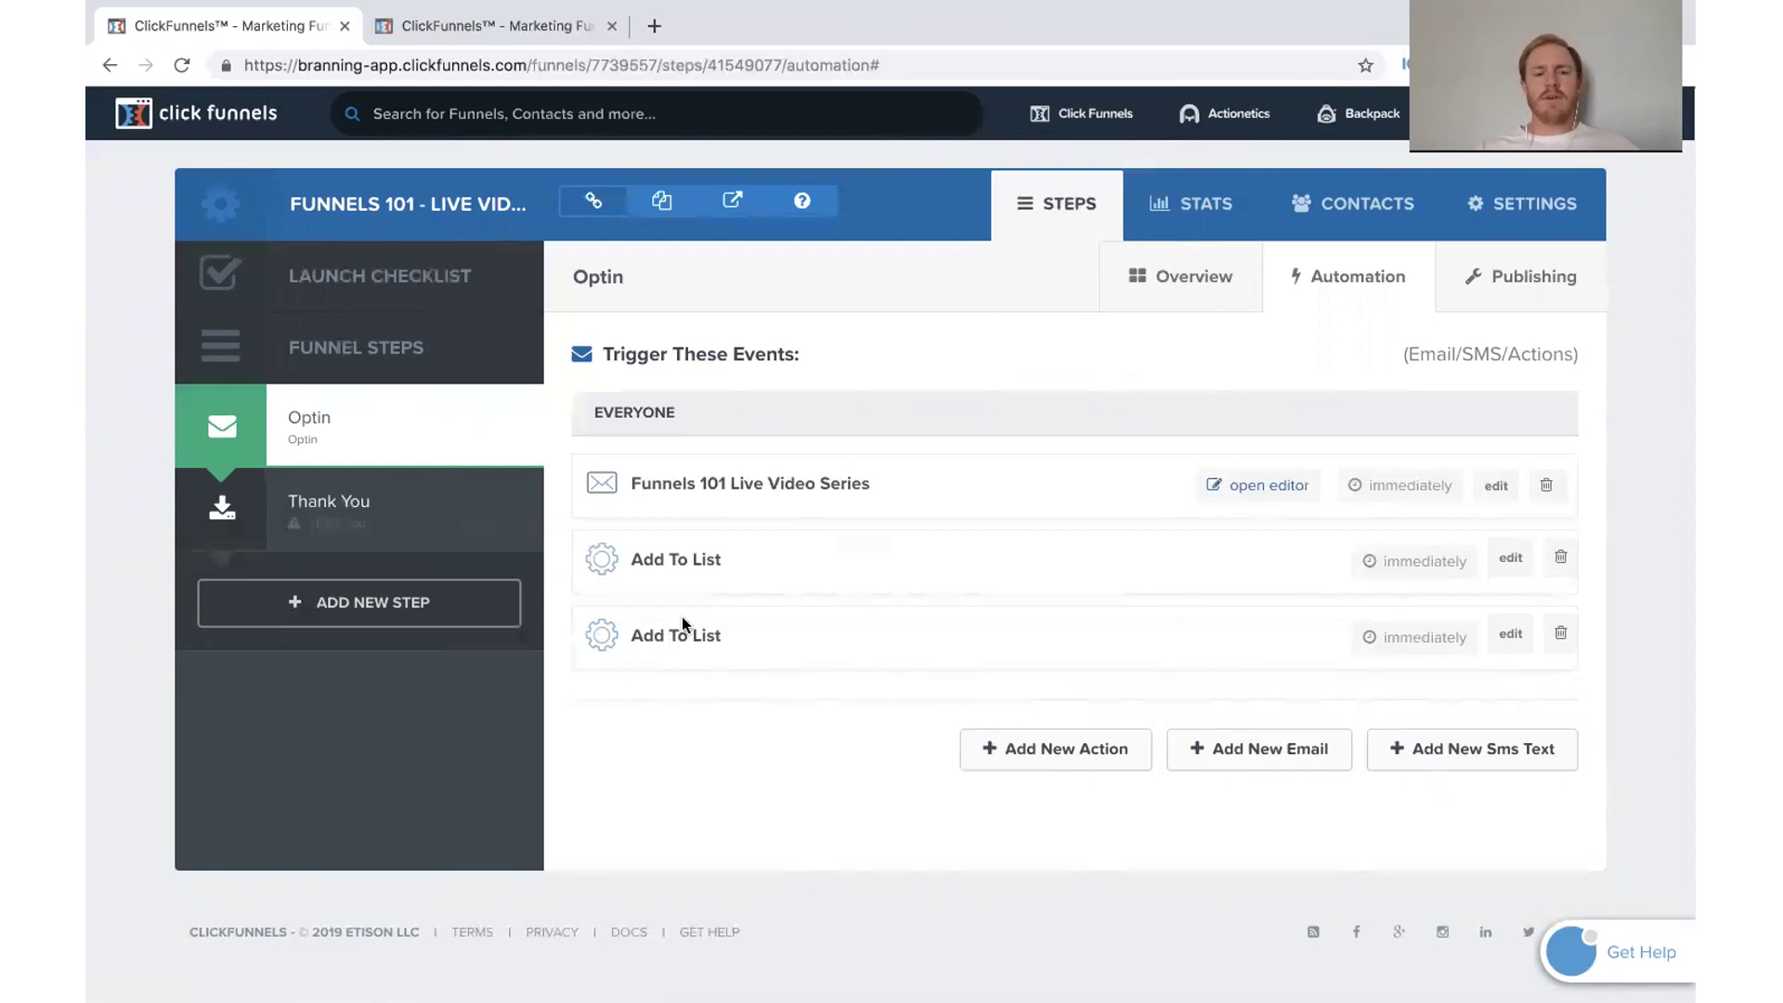
# Step: Switch to the Actionetics browser tab, open Action Funnels and start a new action funnel named "Funnels 101 Live Video Series"
pyautogui.click(543, 25)
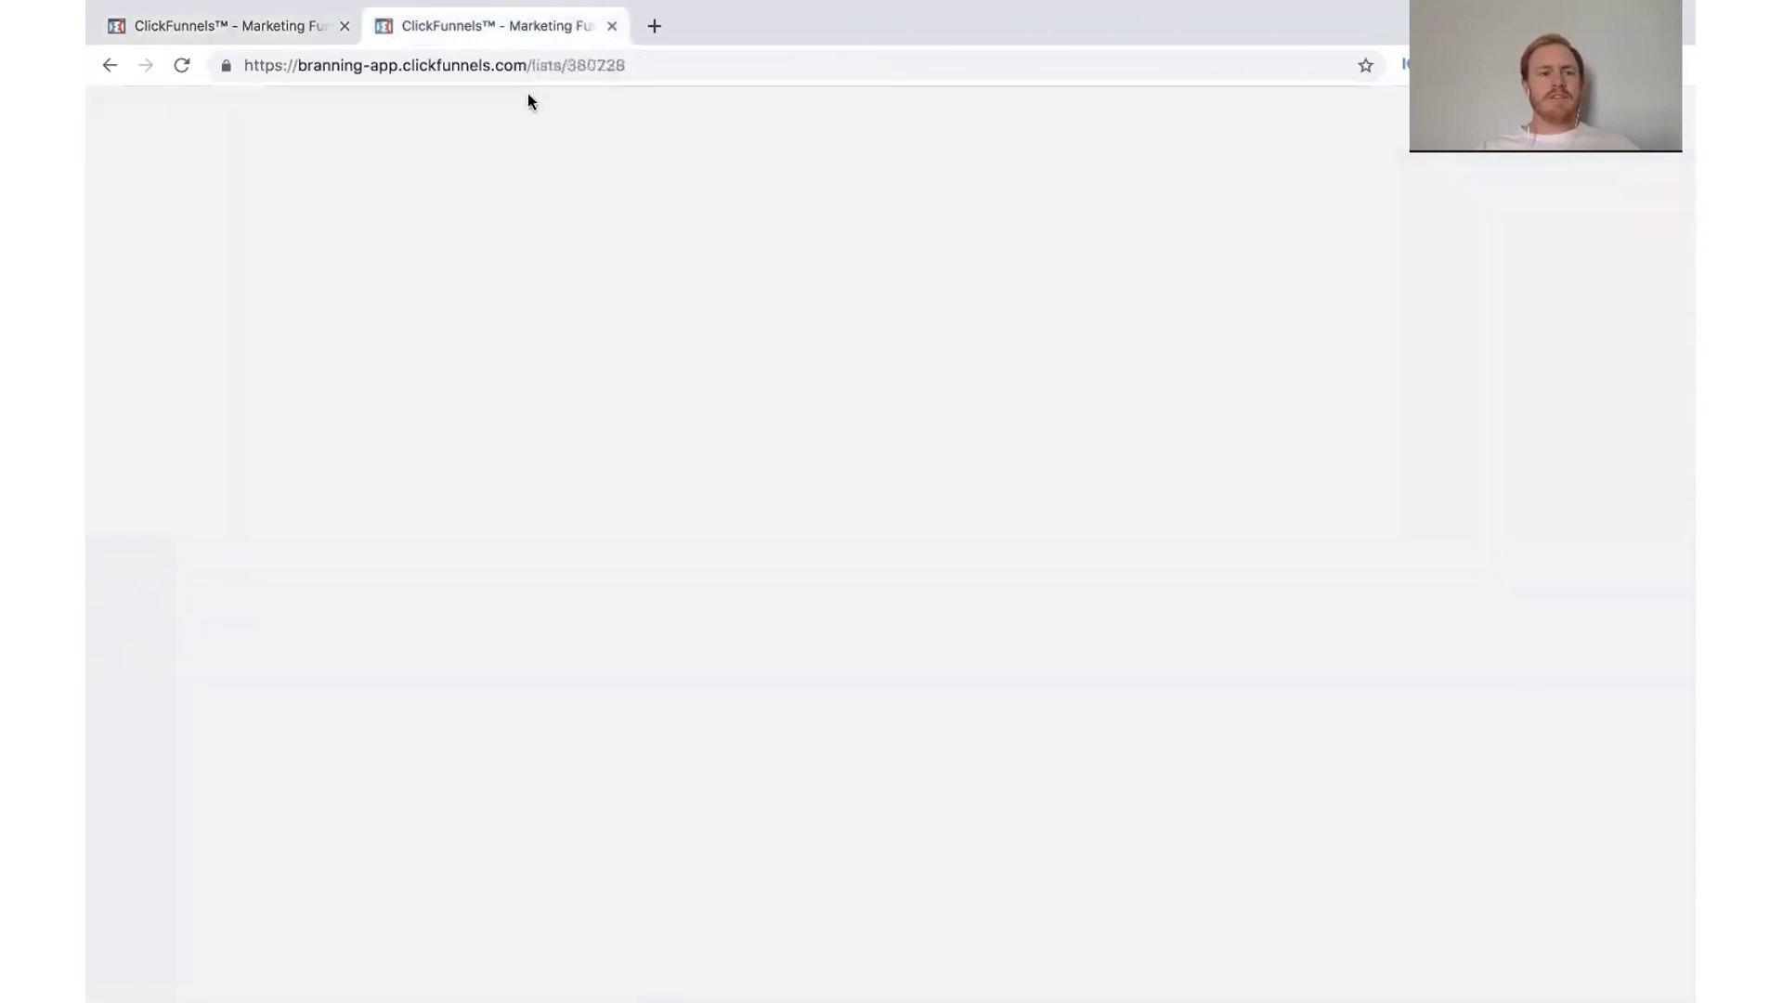
pyautogui.click(230, 641)
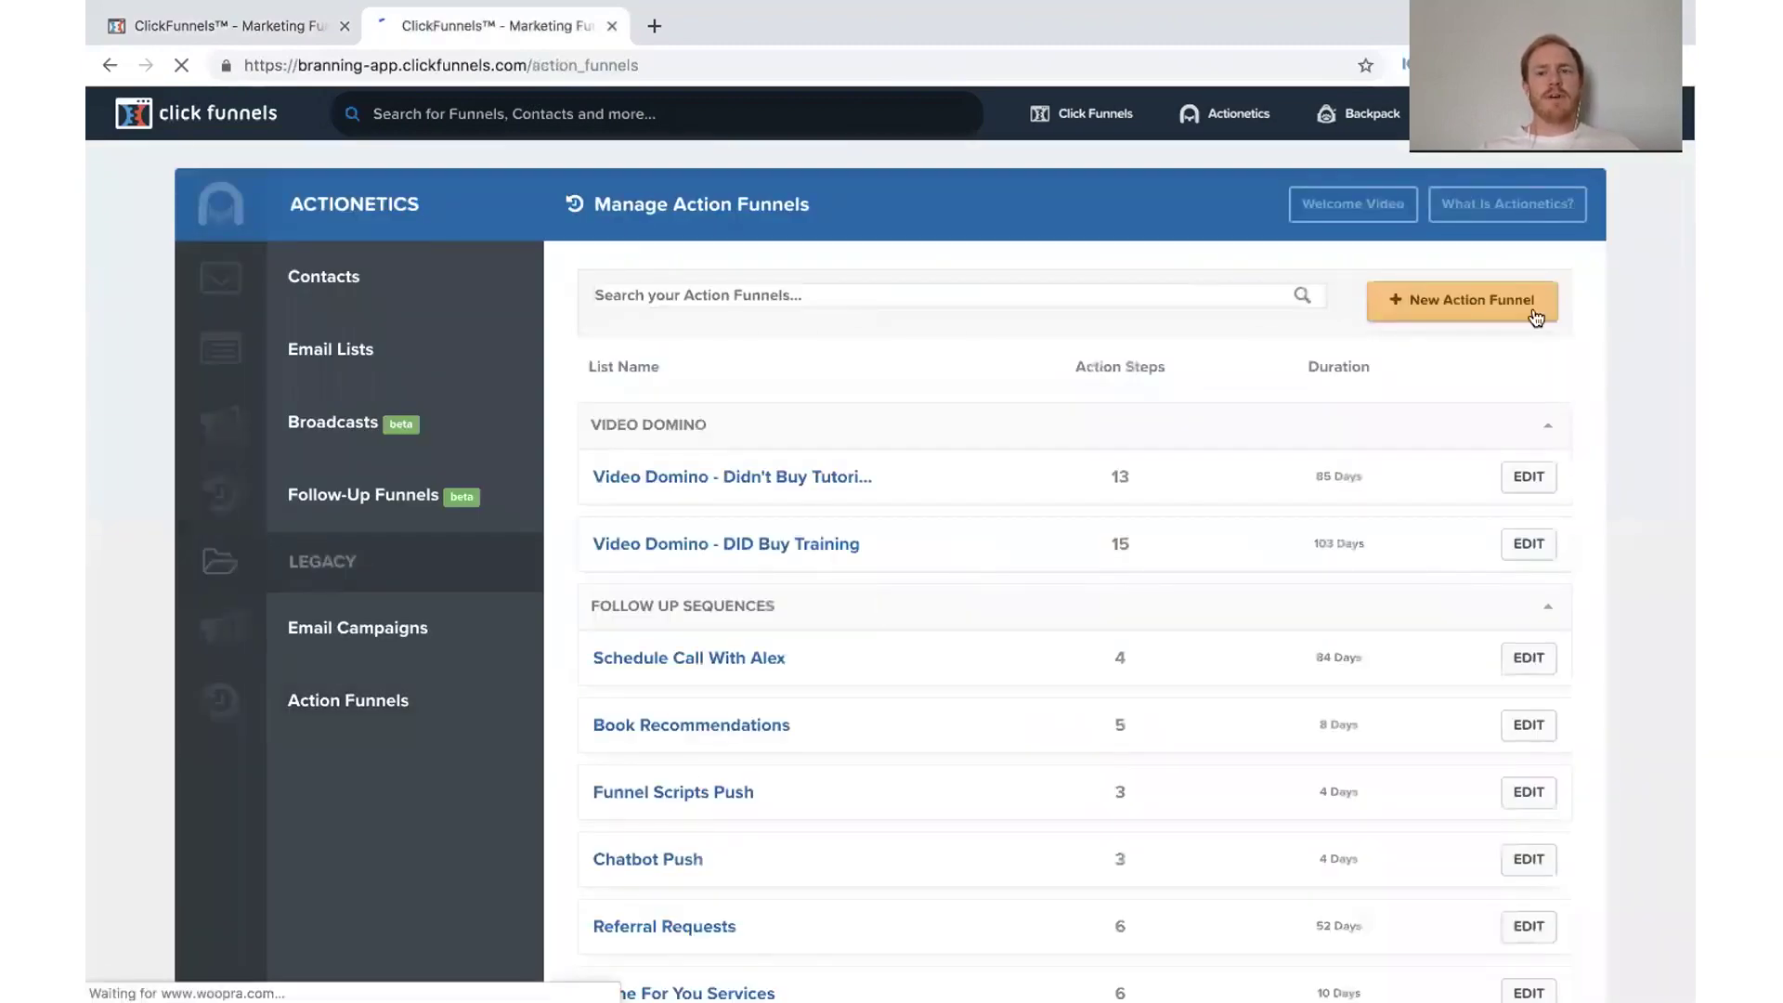
pyautogui.click(1486, 301)
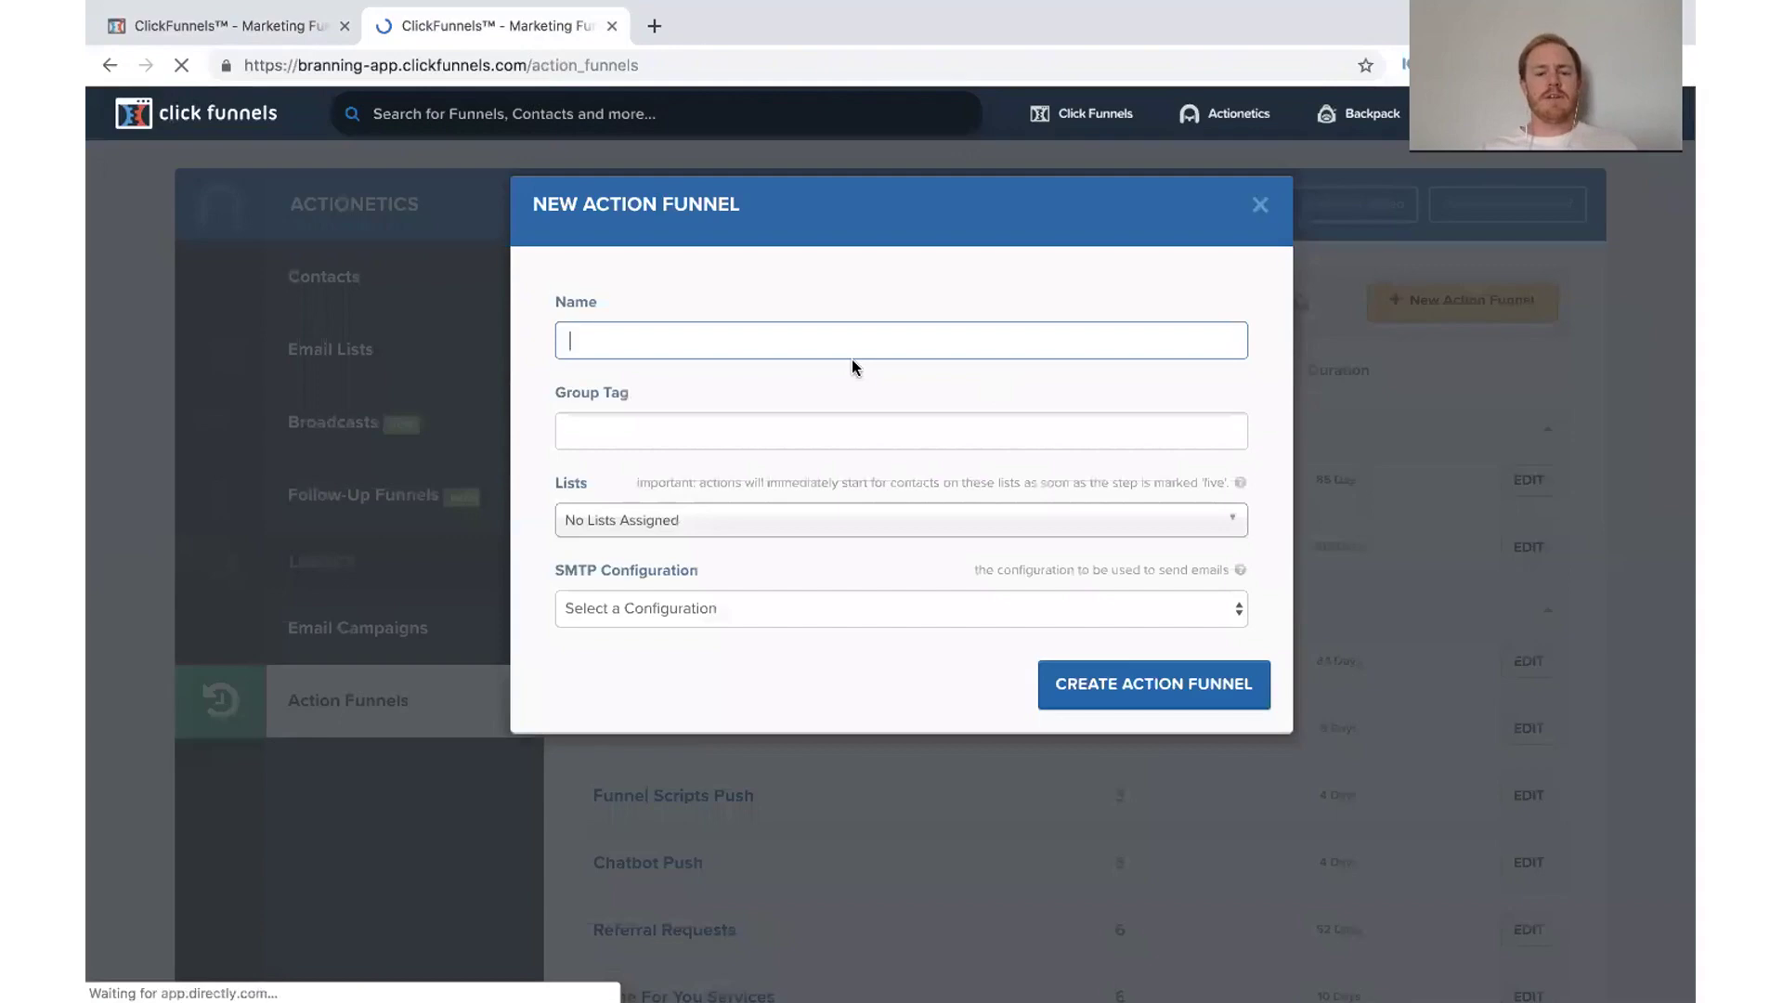
pyautogui.write('Funnels 101 Live Video Series')
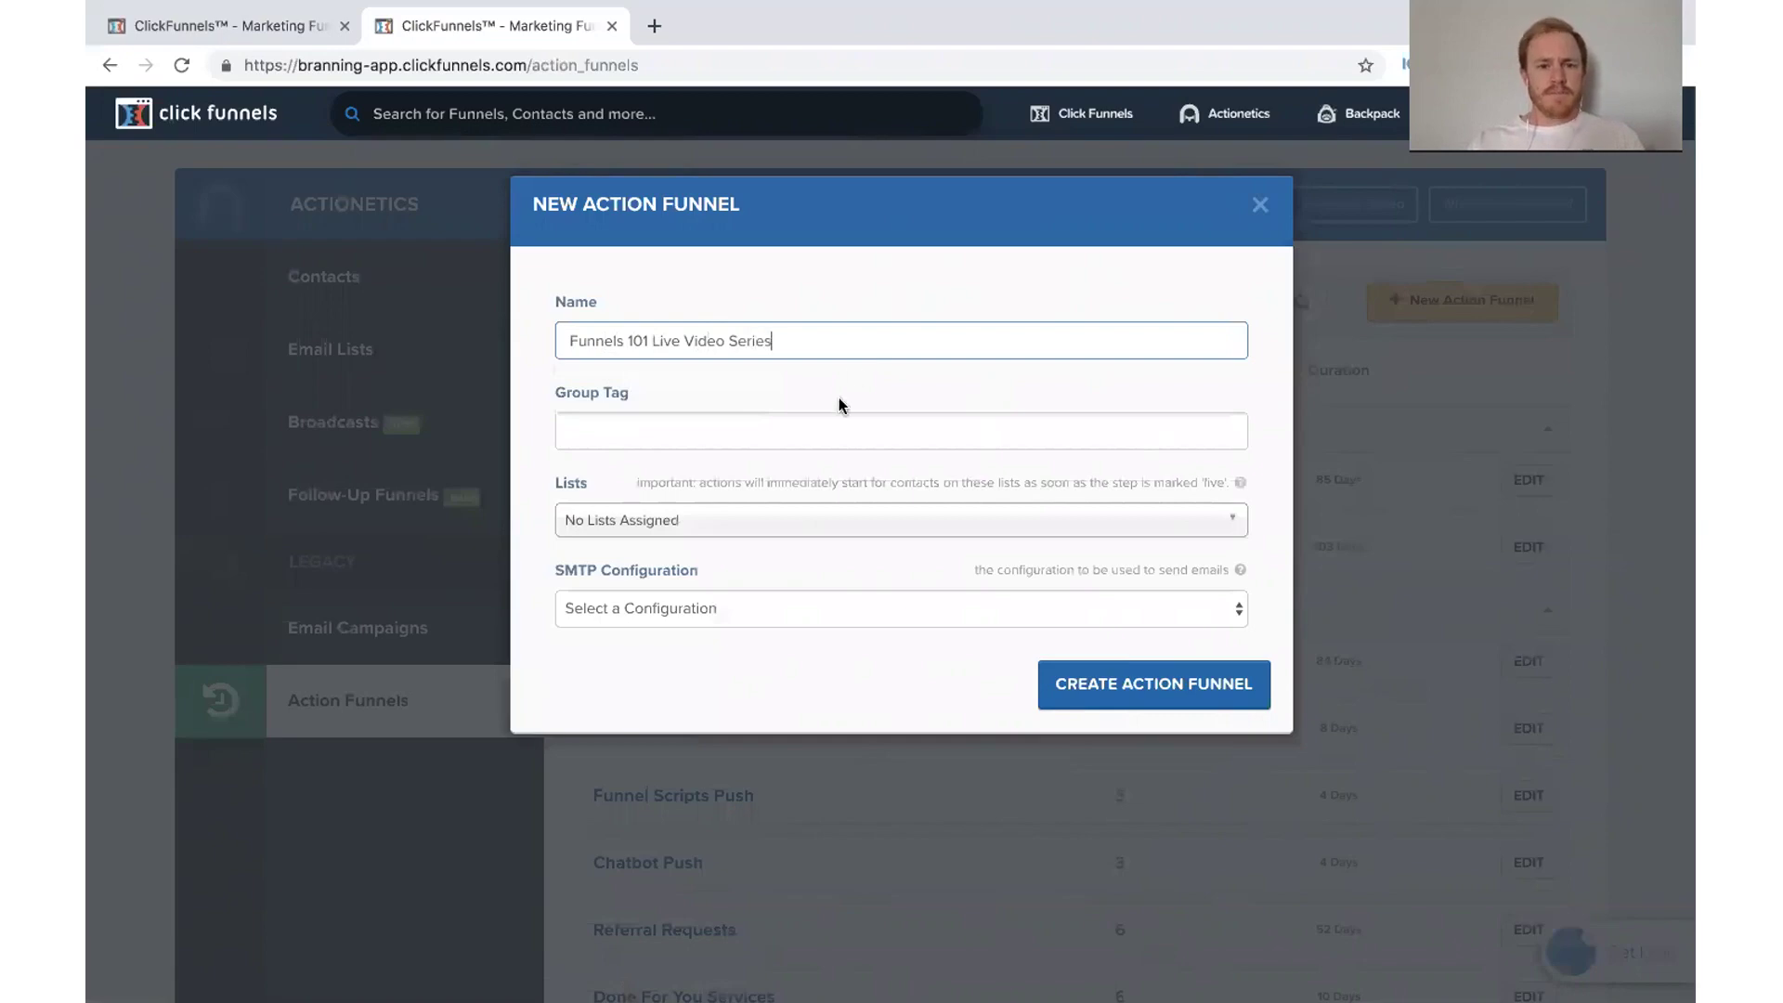
pyautogui.click(817, 429)
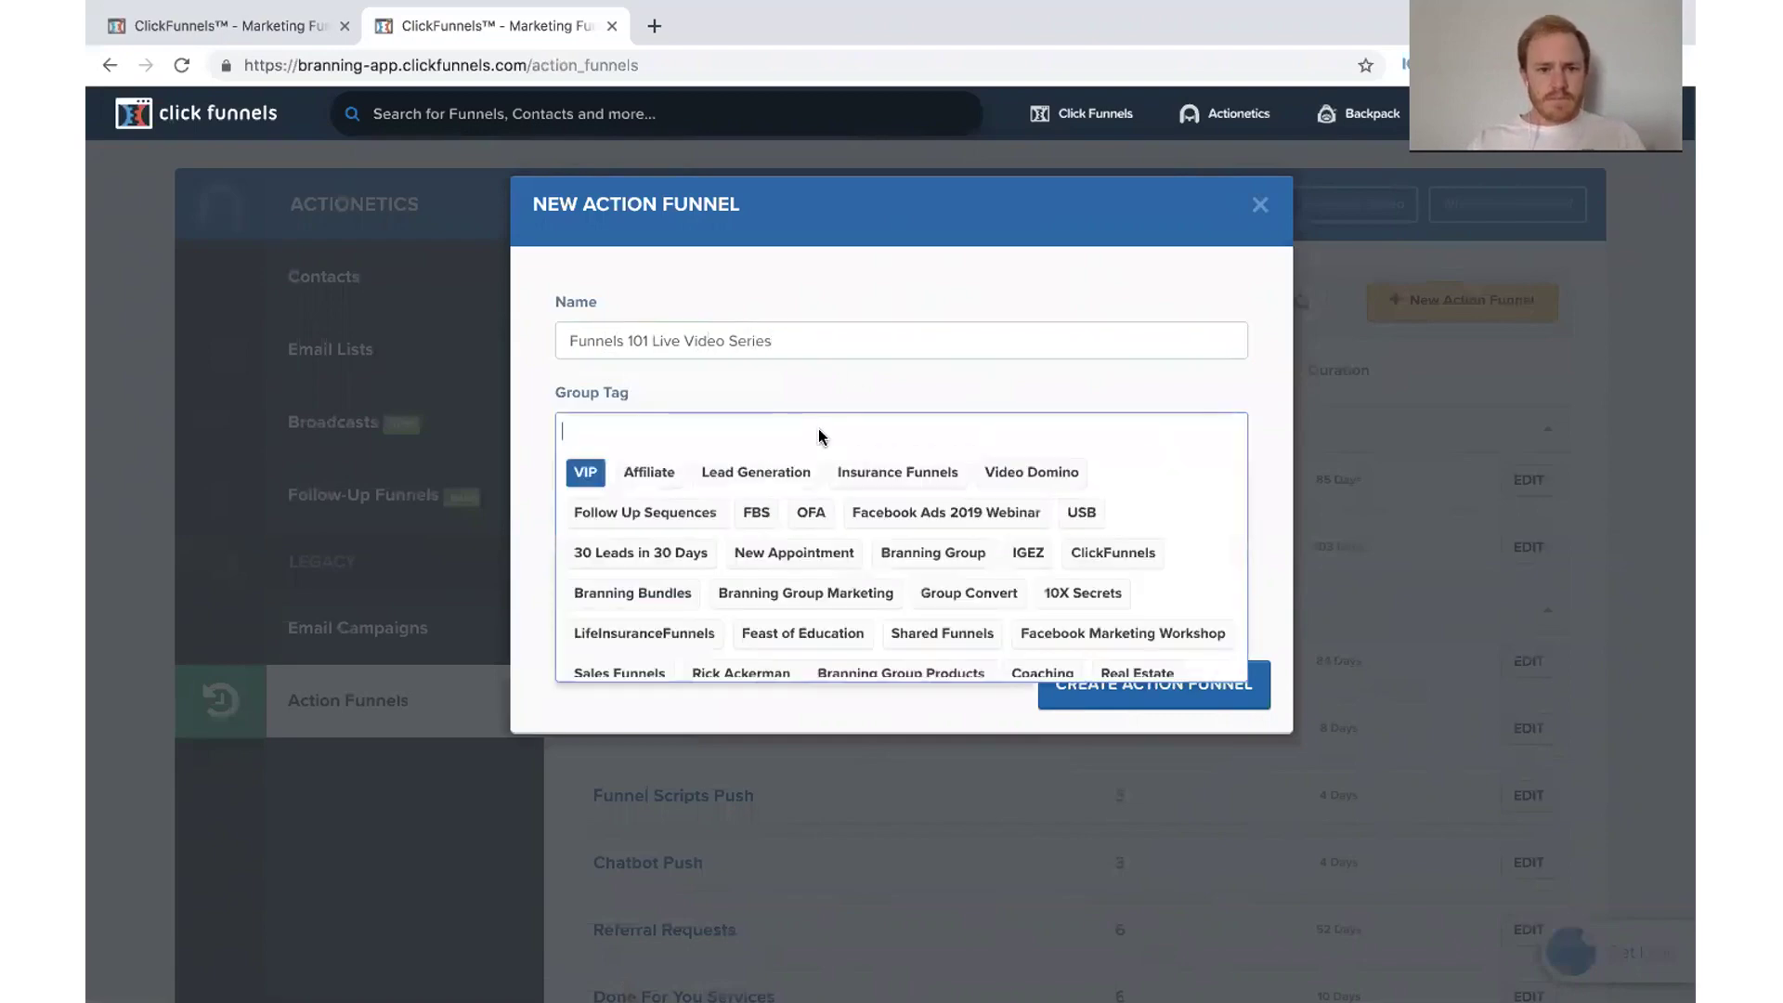
pyautogui.click(838, 369)
# Step: Assign the Funnels 101 Opt-Ins list and the SendGrid SMTP configuration to the new action funnel
pyautogui.click(736, 522)
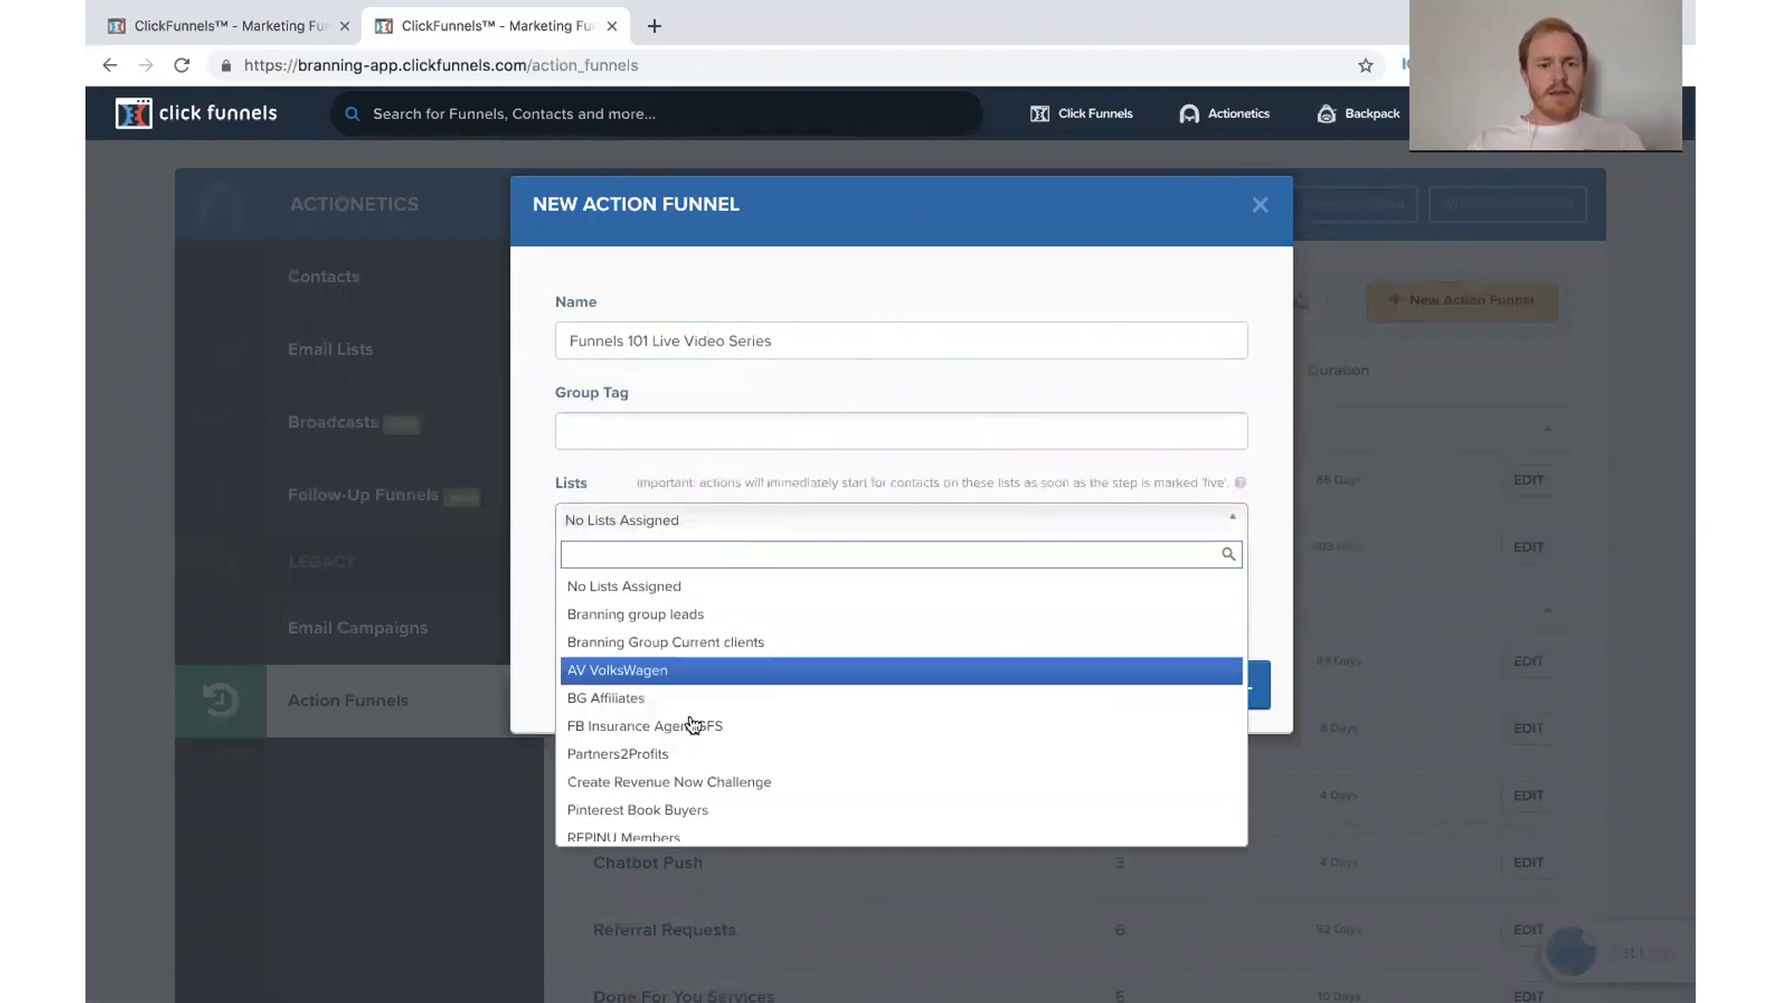
pyautogui.scroll(-10, 692, 725)
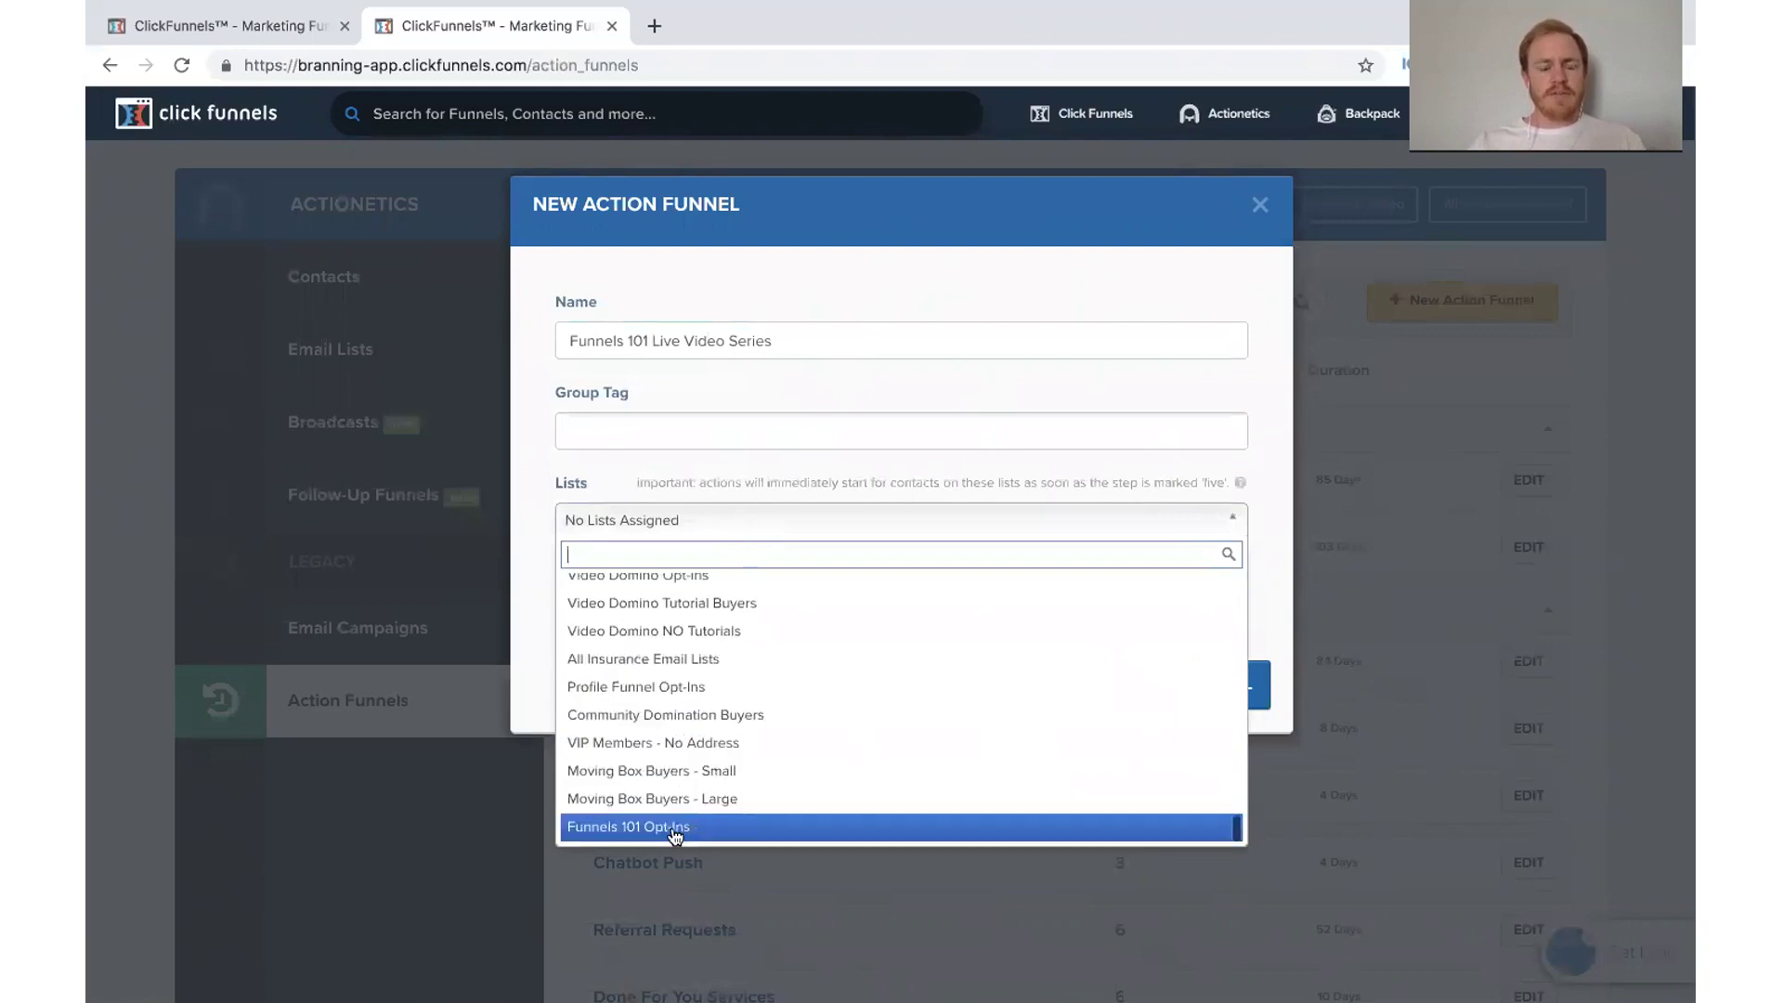
pyautogui.click(675, 831)
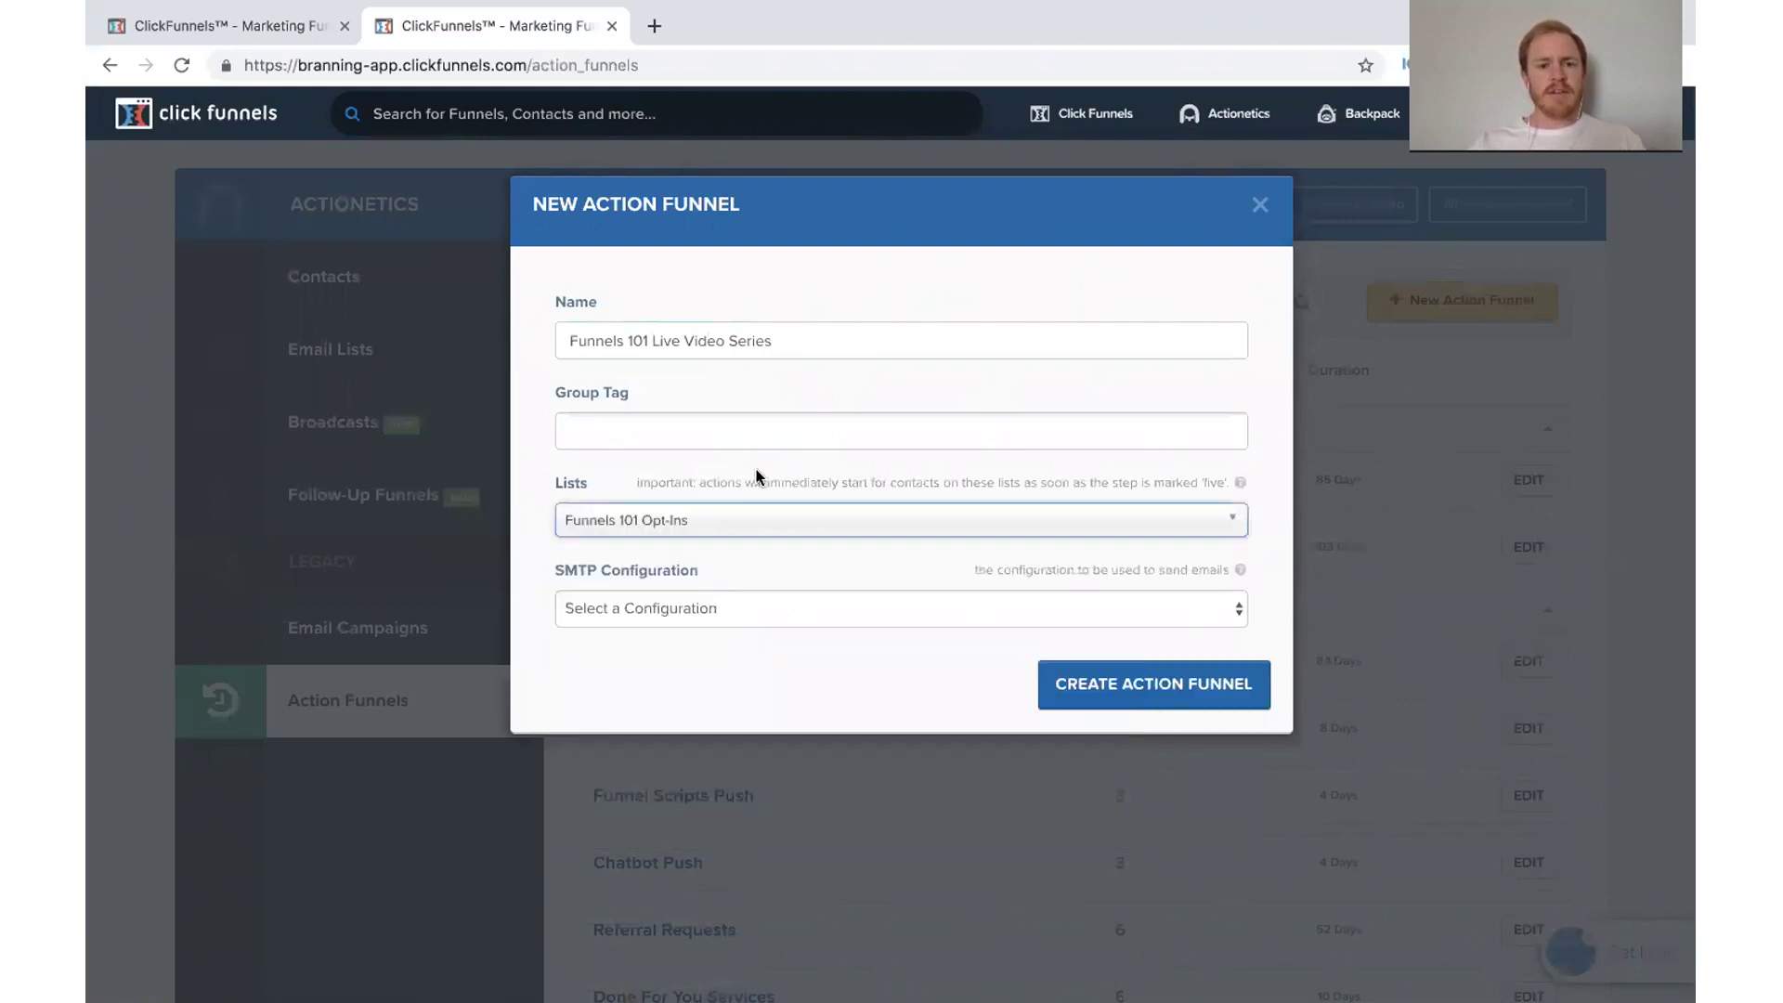
pyautogui.click(715, 615)
pyautogui.click(709, 632)
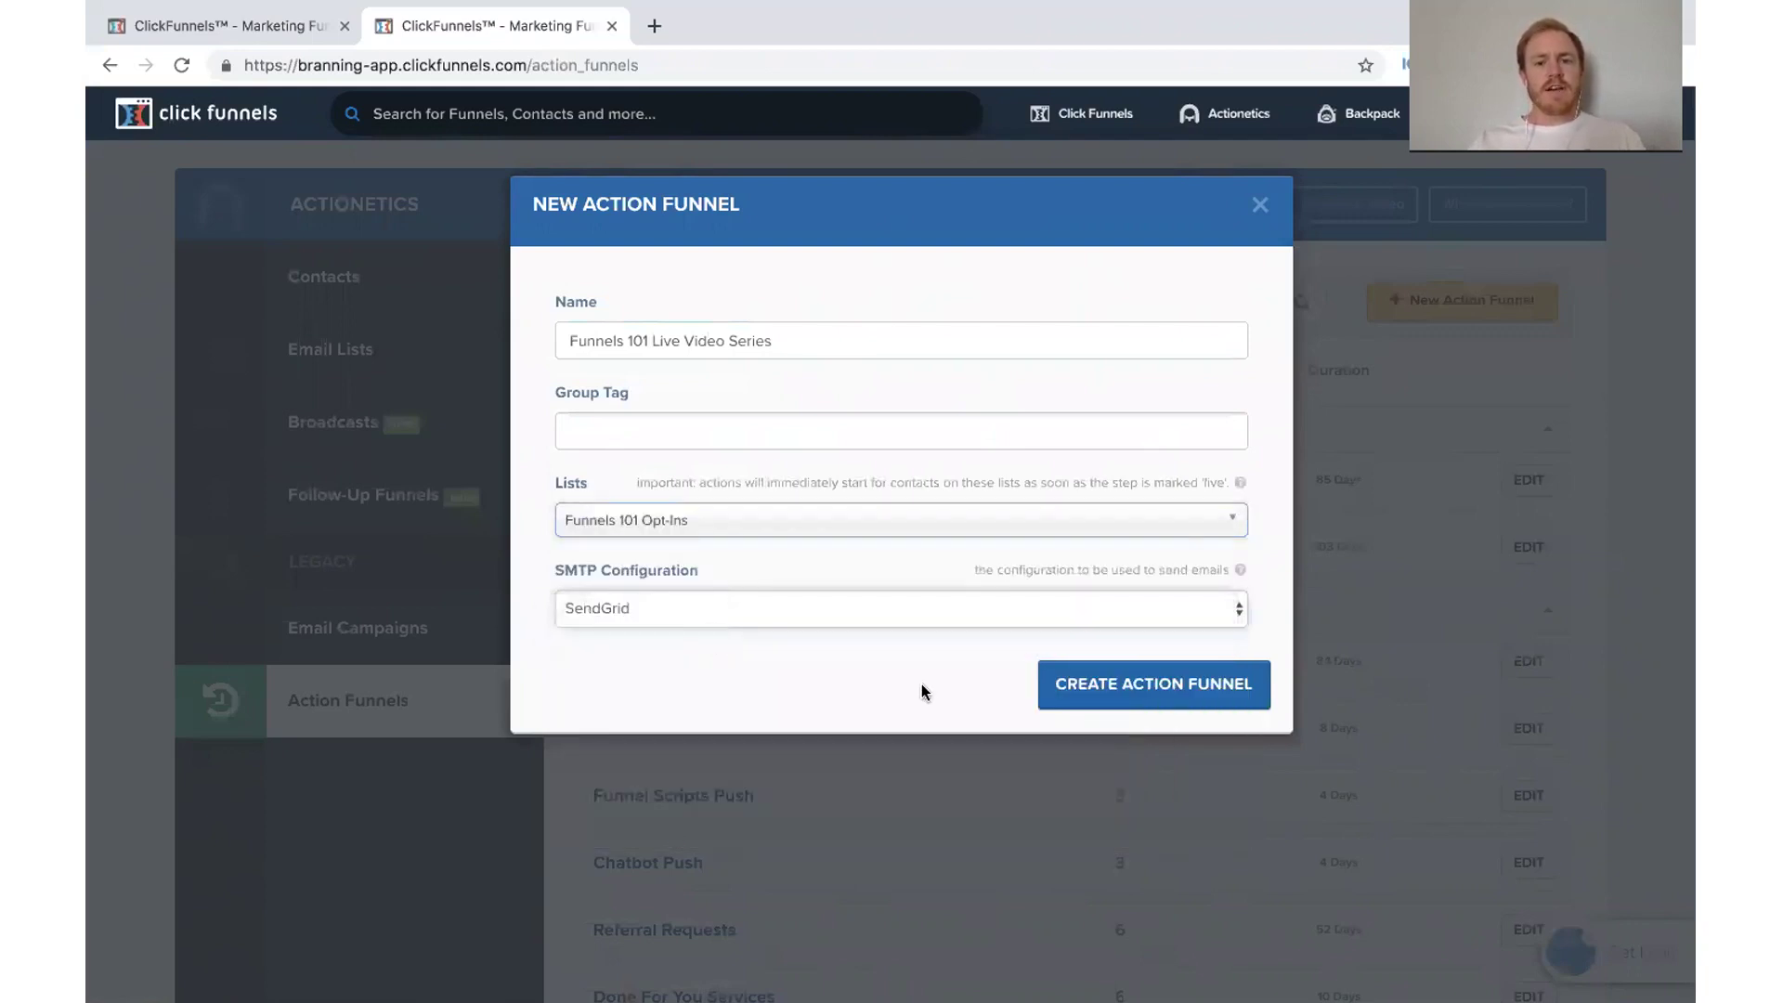
# Step: Give the new action funnel the VIP group tag and create it
pyautogui.click(1082, 697)
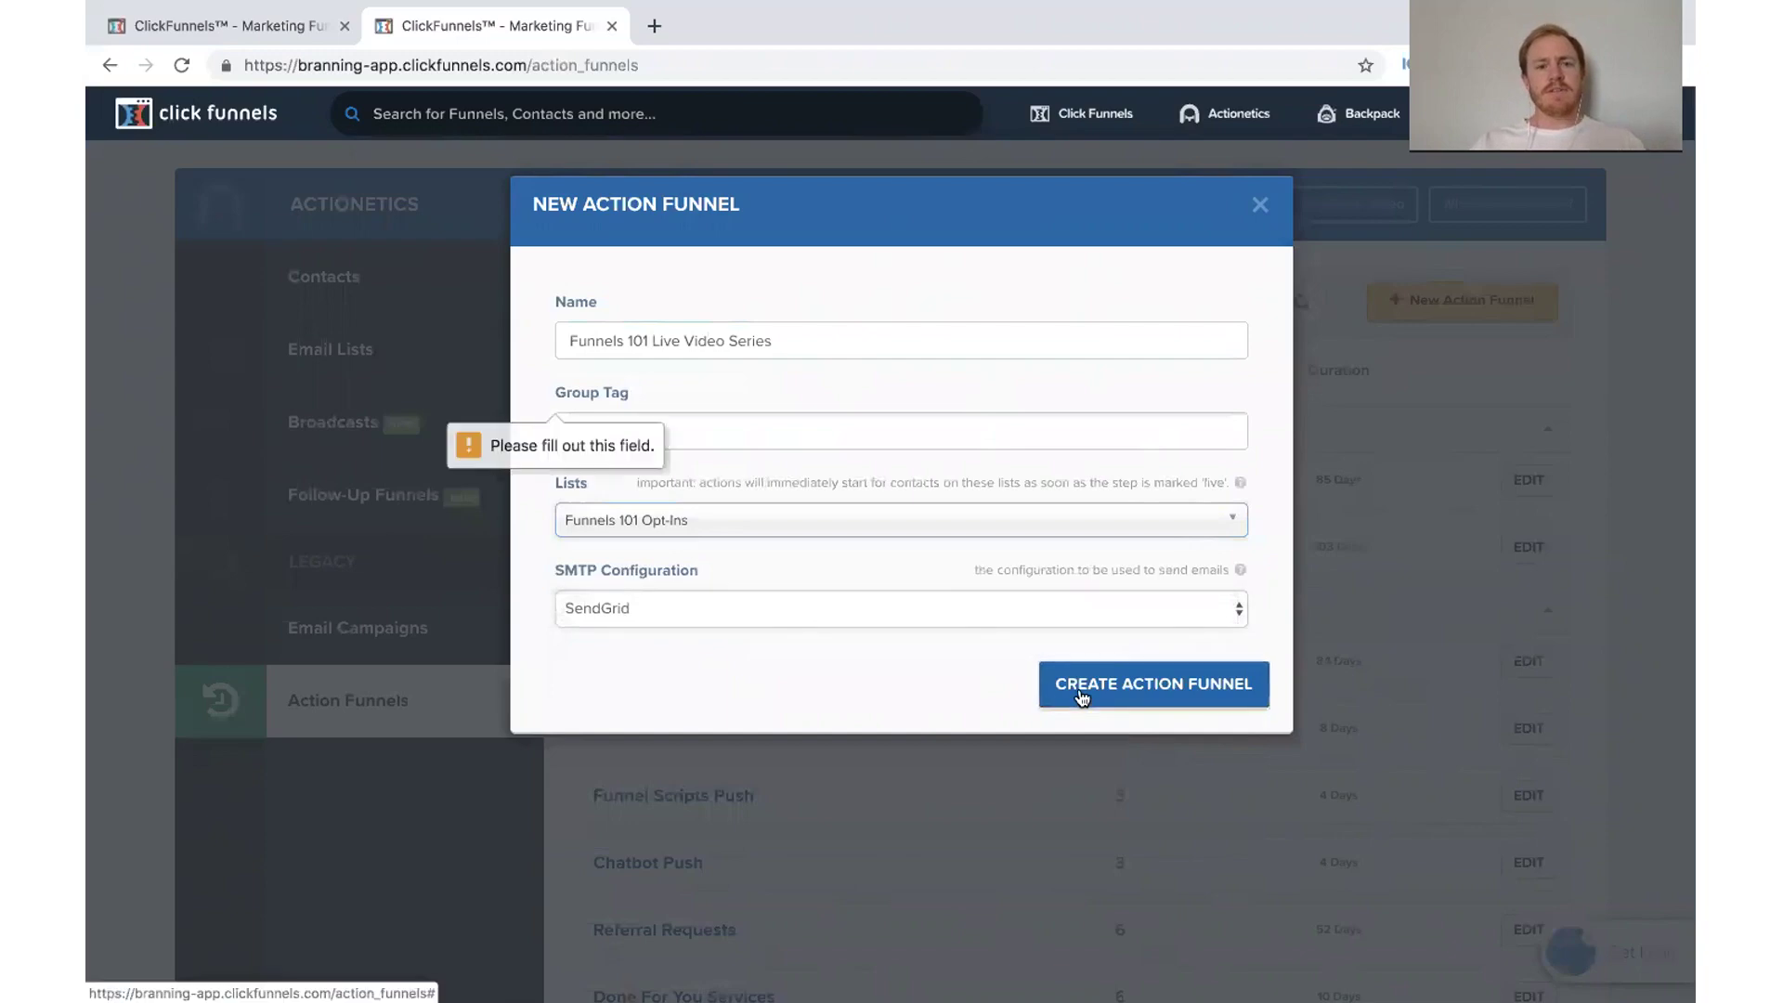
pyautogui.click(863, 443)
pyautogui.click(585, 479)
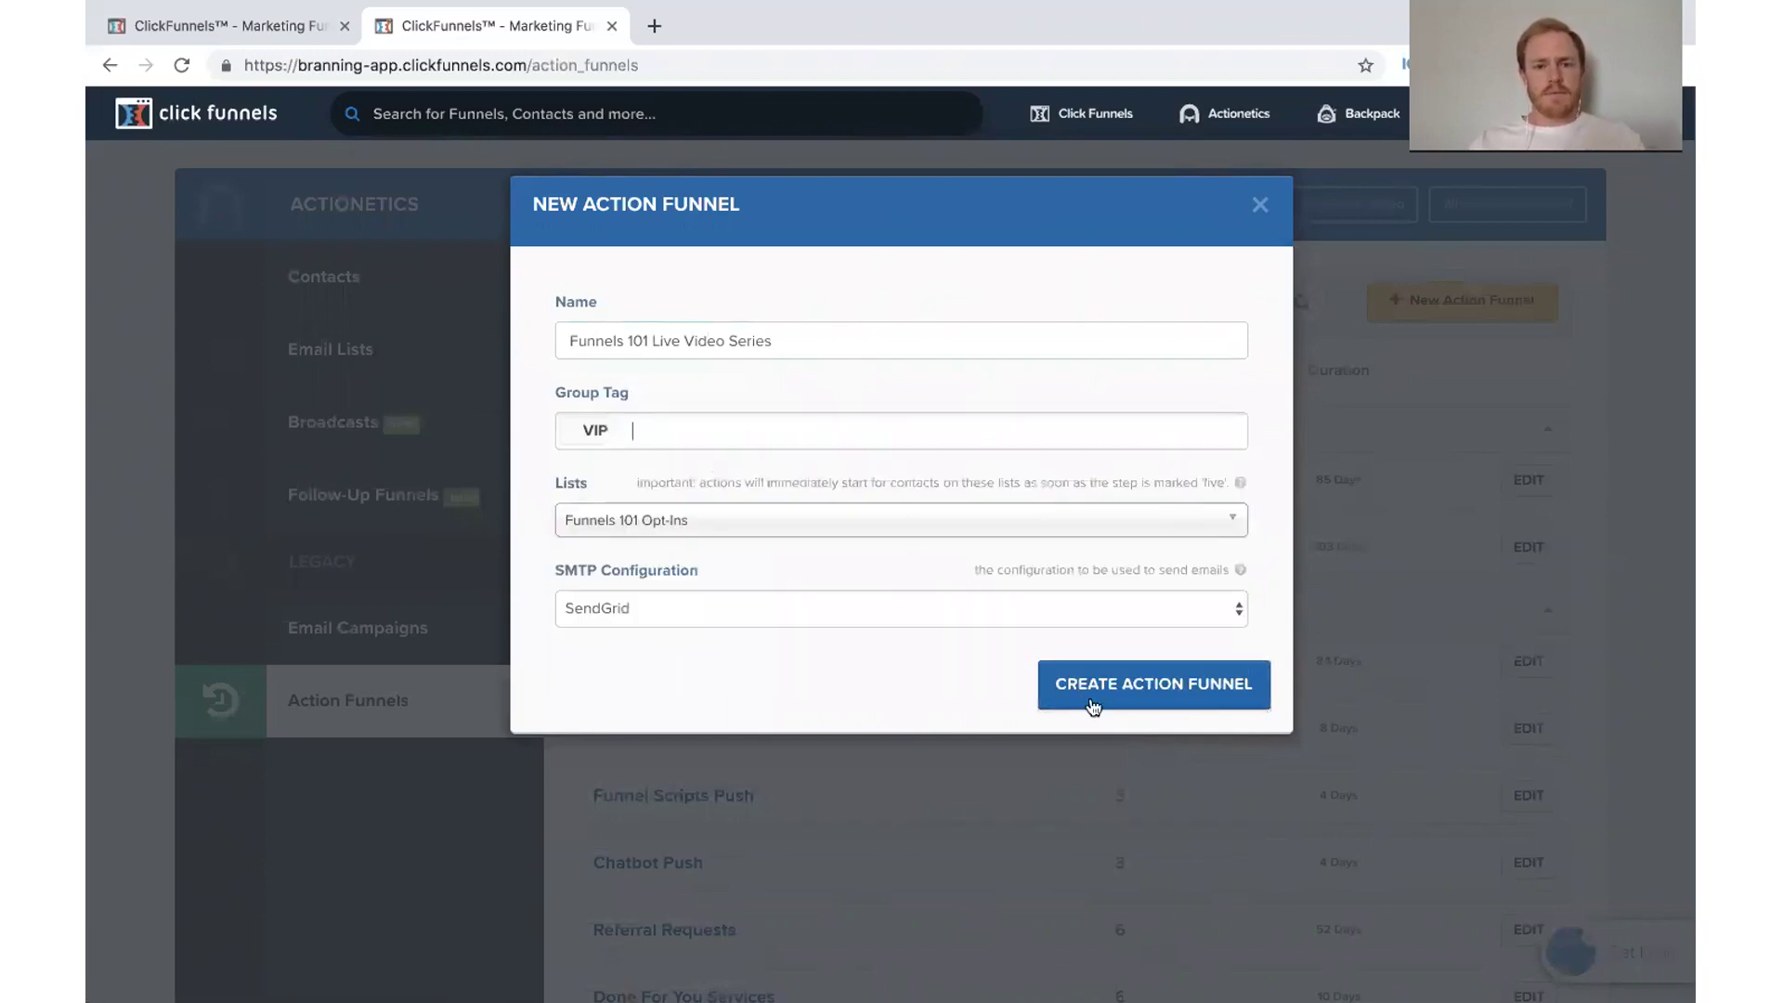
pyautogui.click(1180, 703)
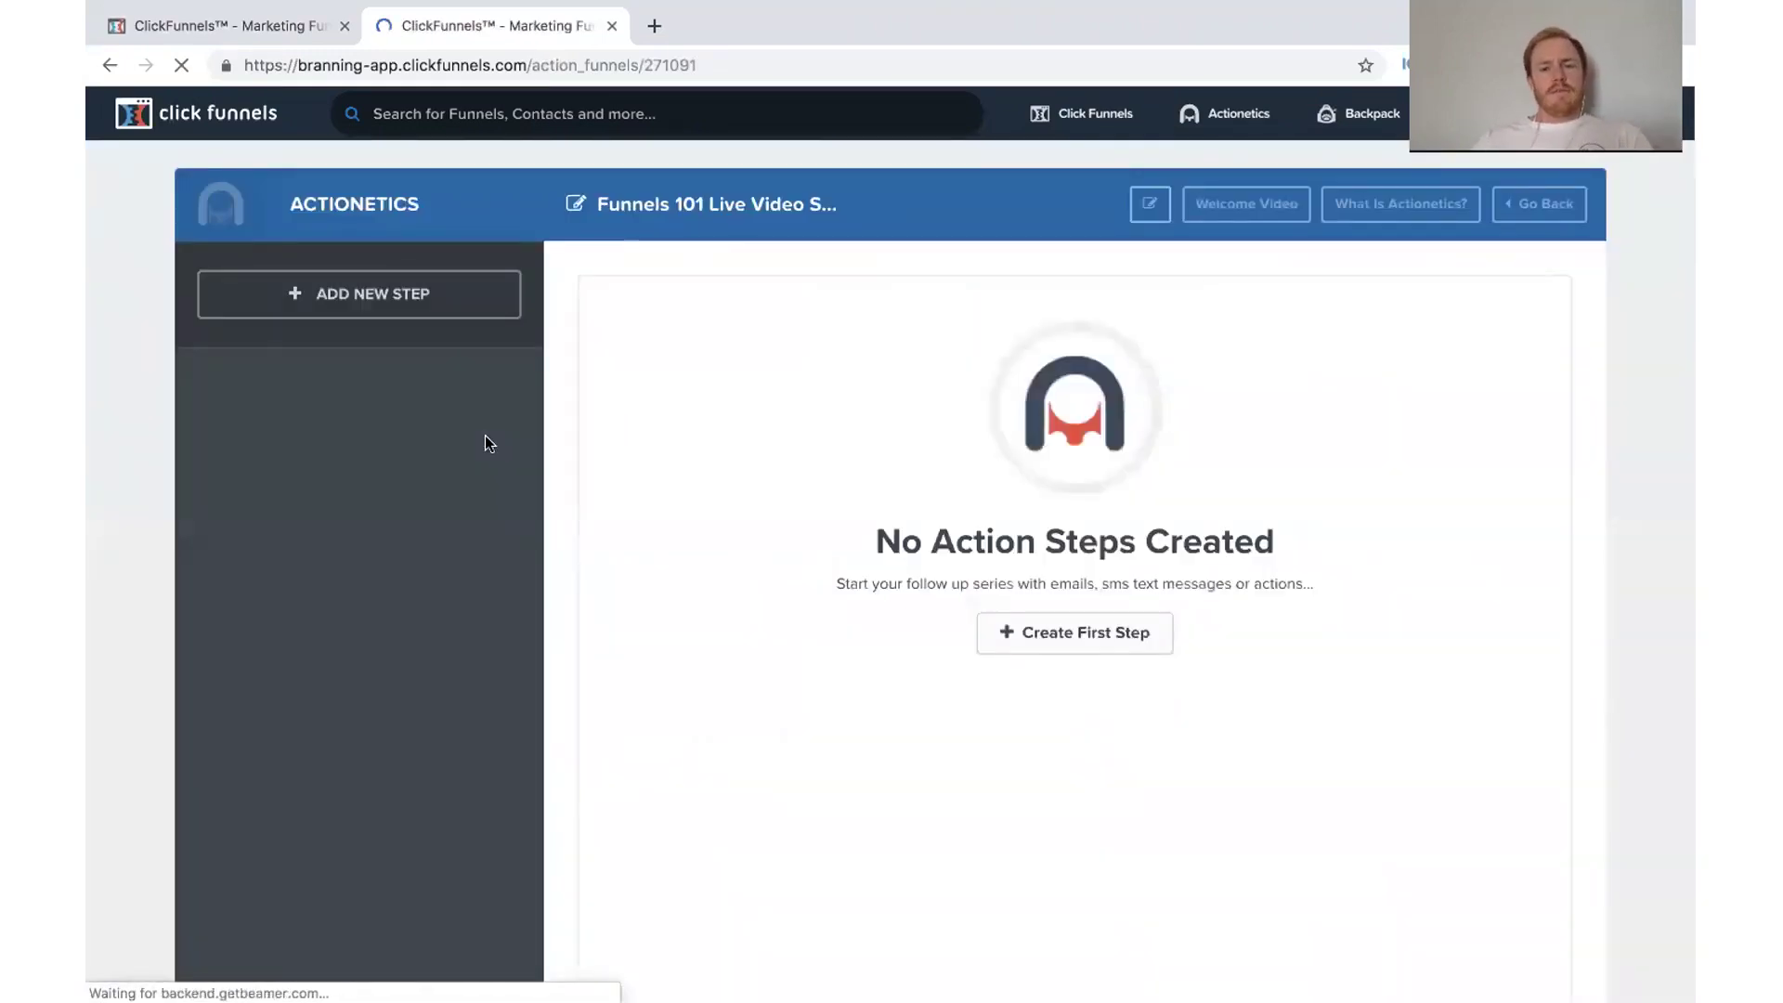
# Step: Add a Send Email step named "Email #1" to the action funnel, triggered after 1 hour
pyautogui.click(315, 296)
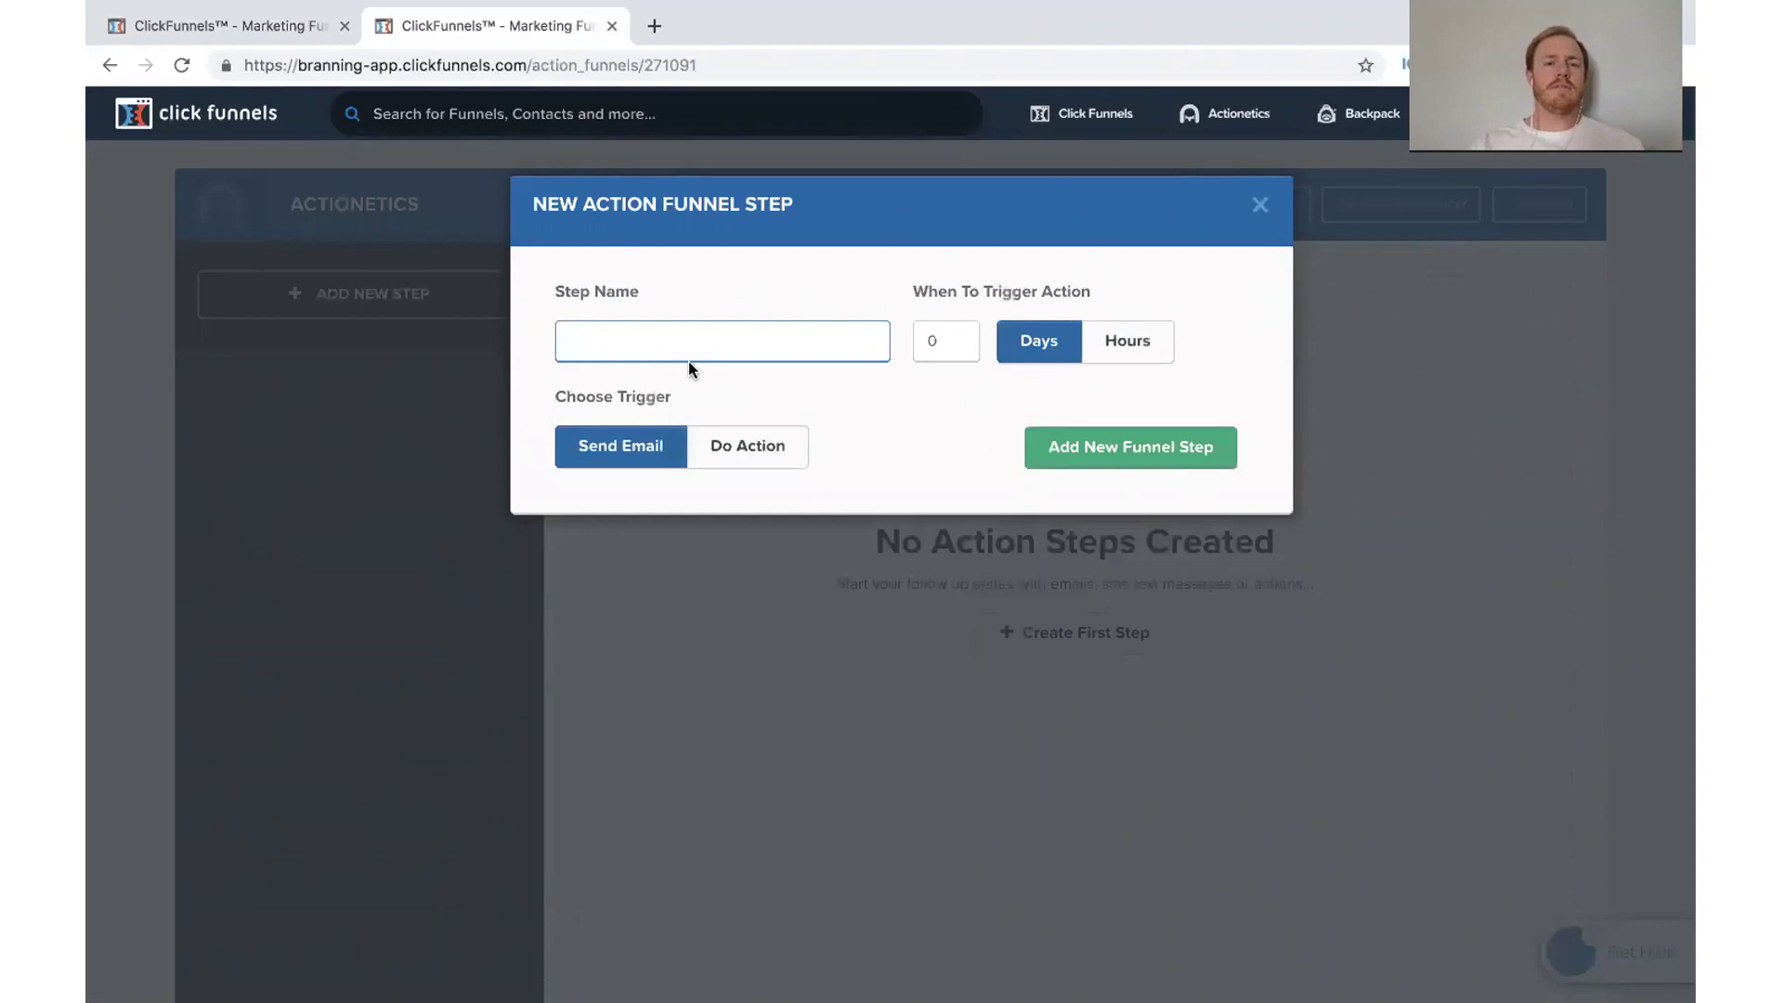
pyautogui.write('Email #1')
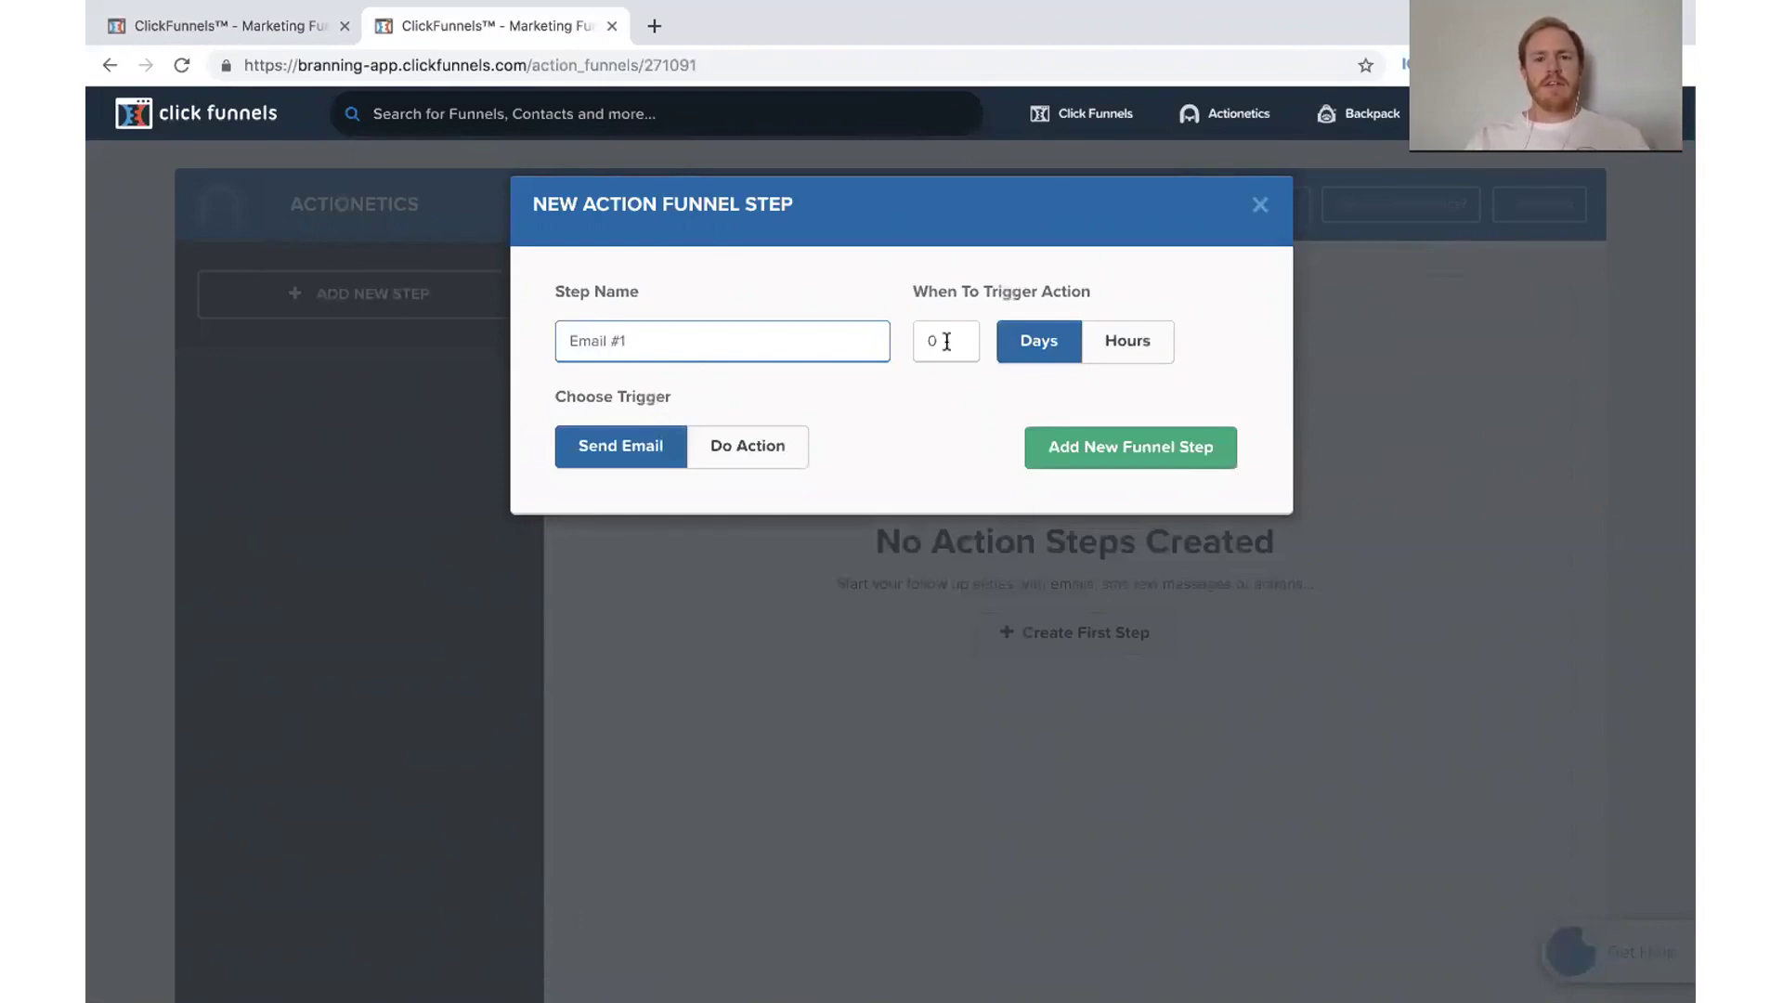
pyautogui.moveTo(946, 342); pyautogui.dragTo(922, 342)
pyautogui.write('1')
pyautogui.click(1102, 347)
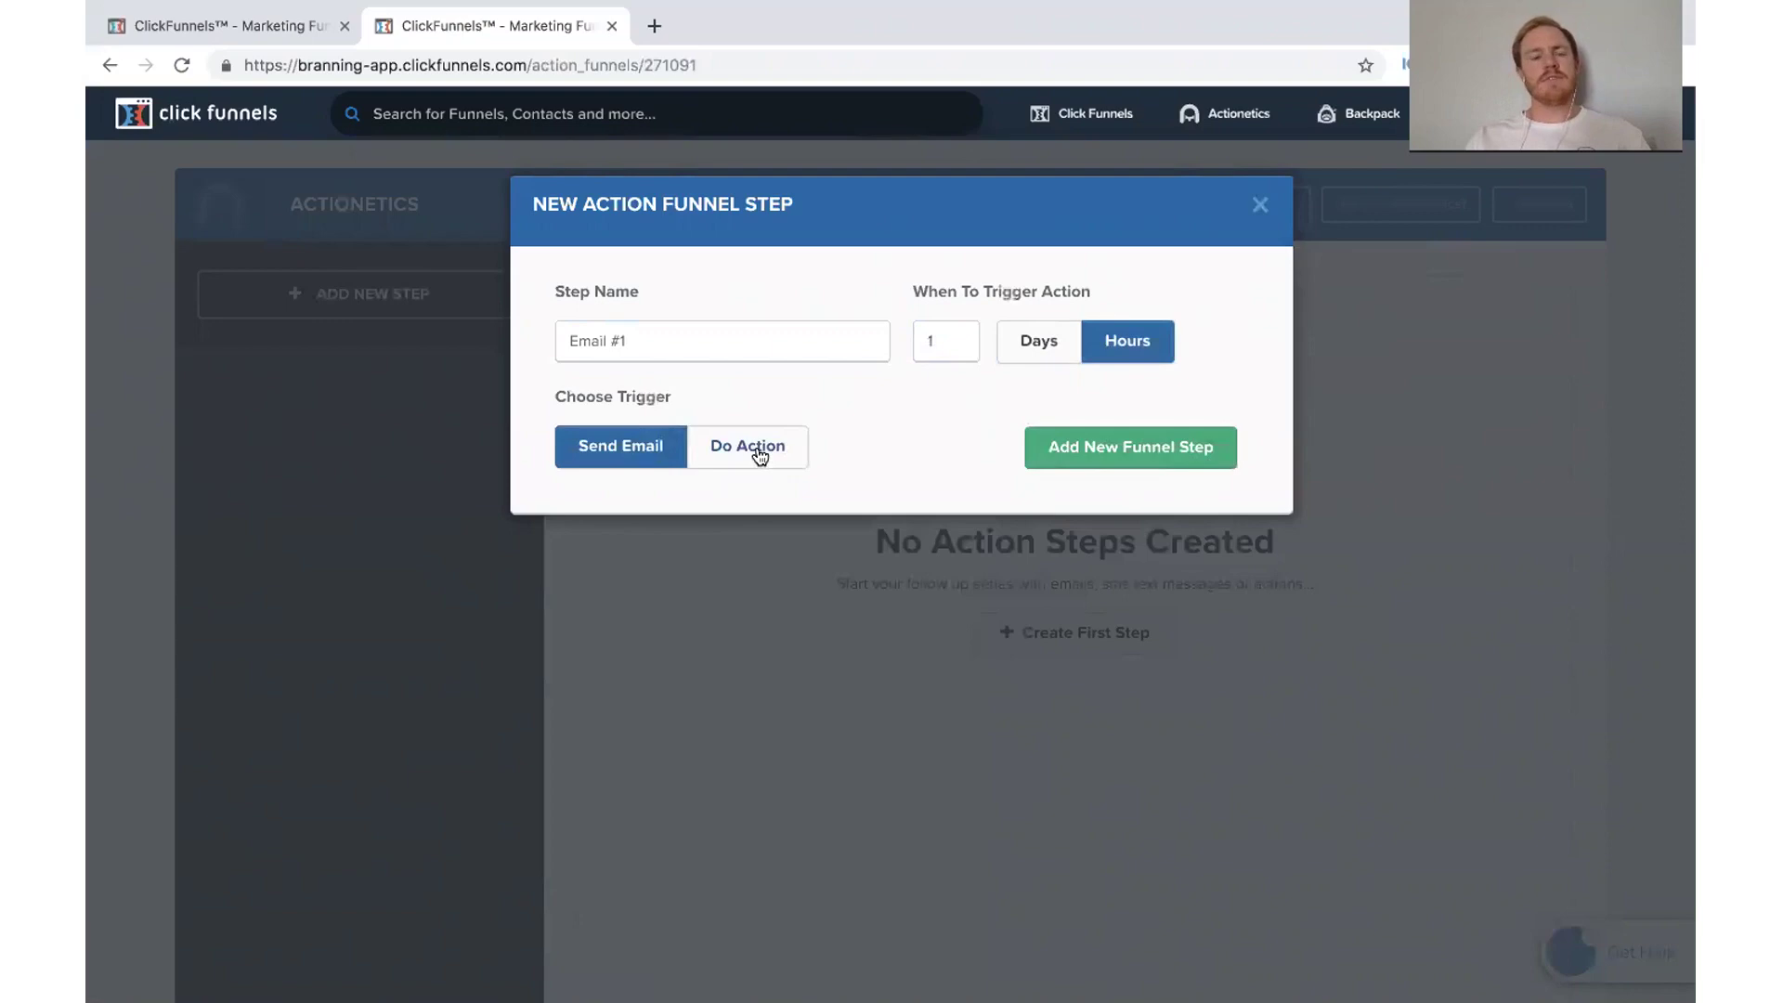
pyautogui.click(1141, 451)
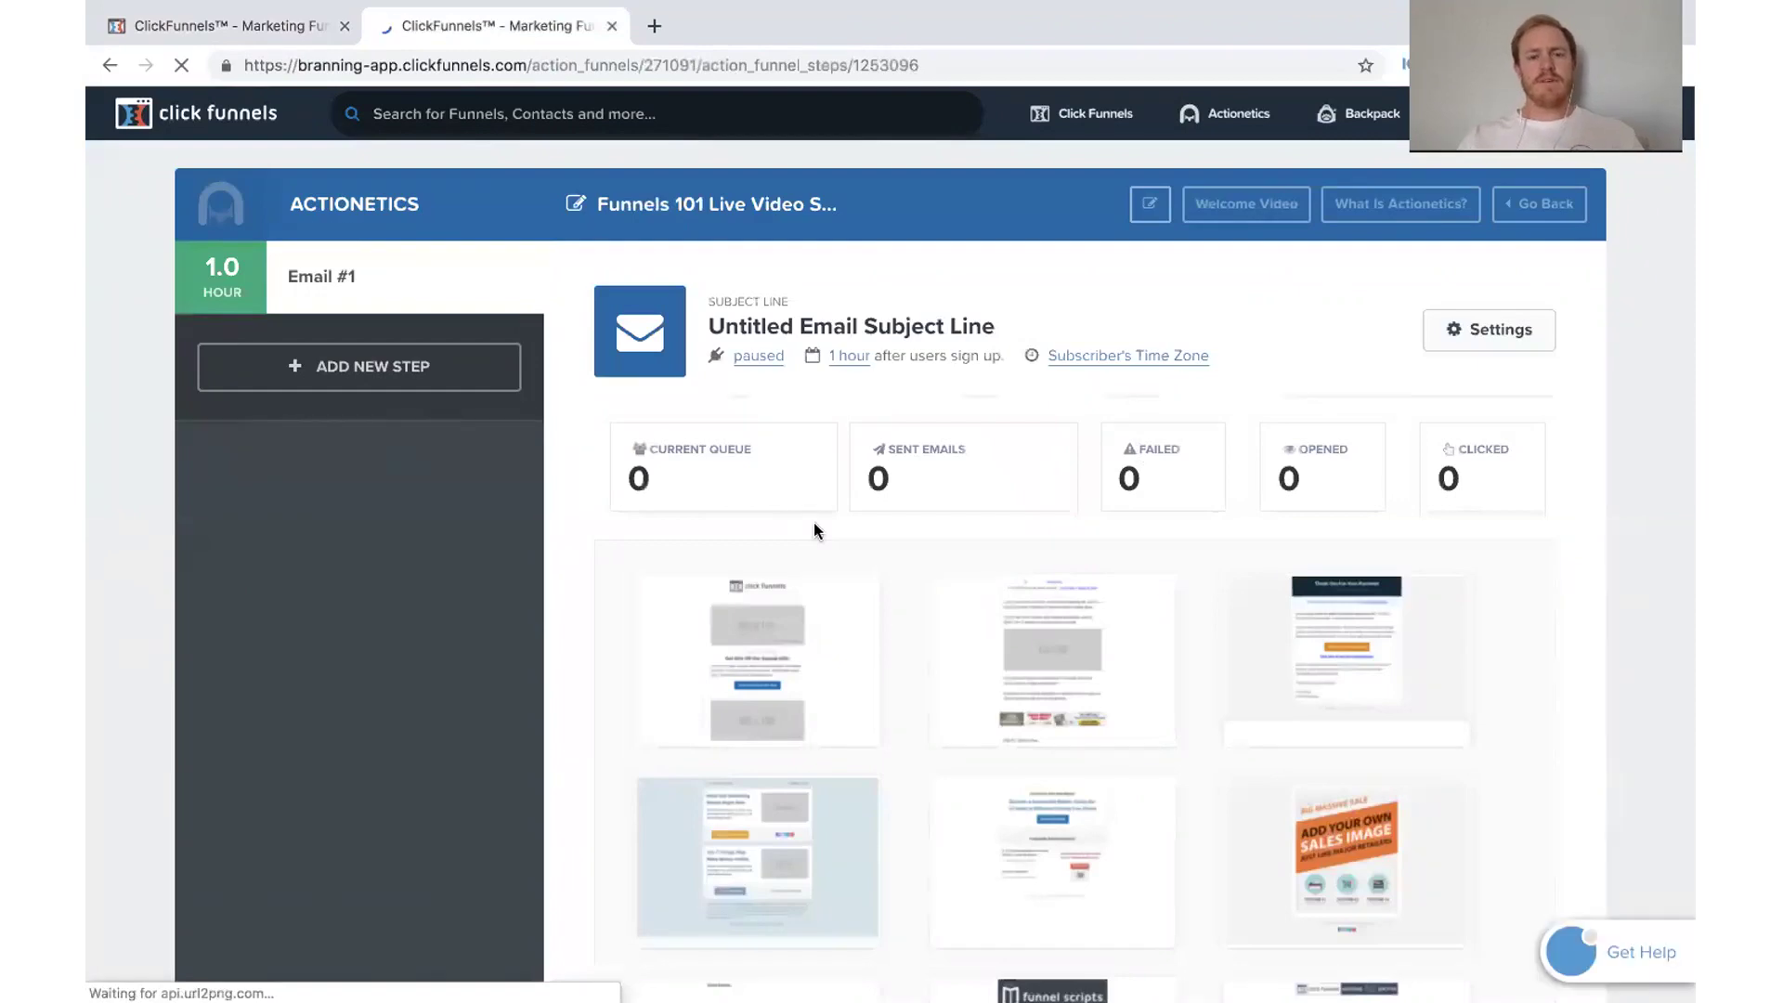
# Step: Apply the saved template with the marketing coach signature block to the Email #1 step
pyautogui.scroll(-2, 814, 531)
pyautogui.scroll(-6, 814, 522)
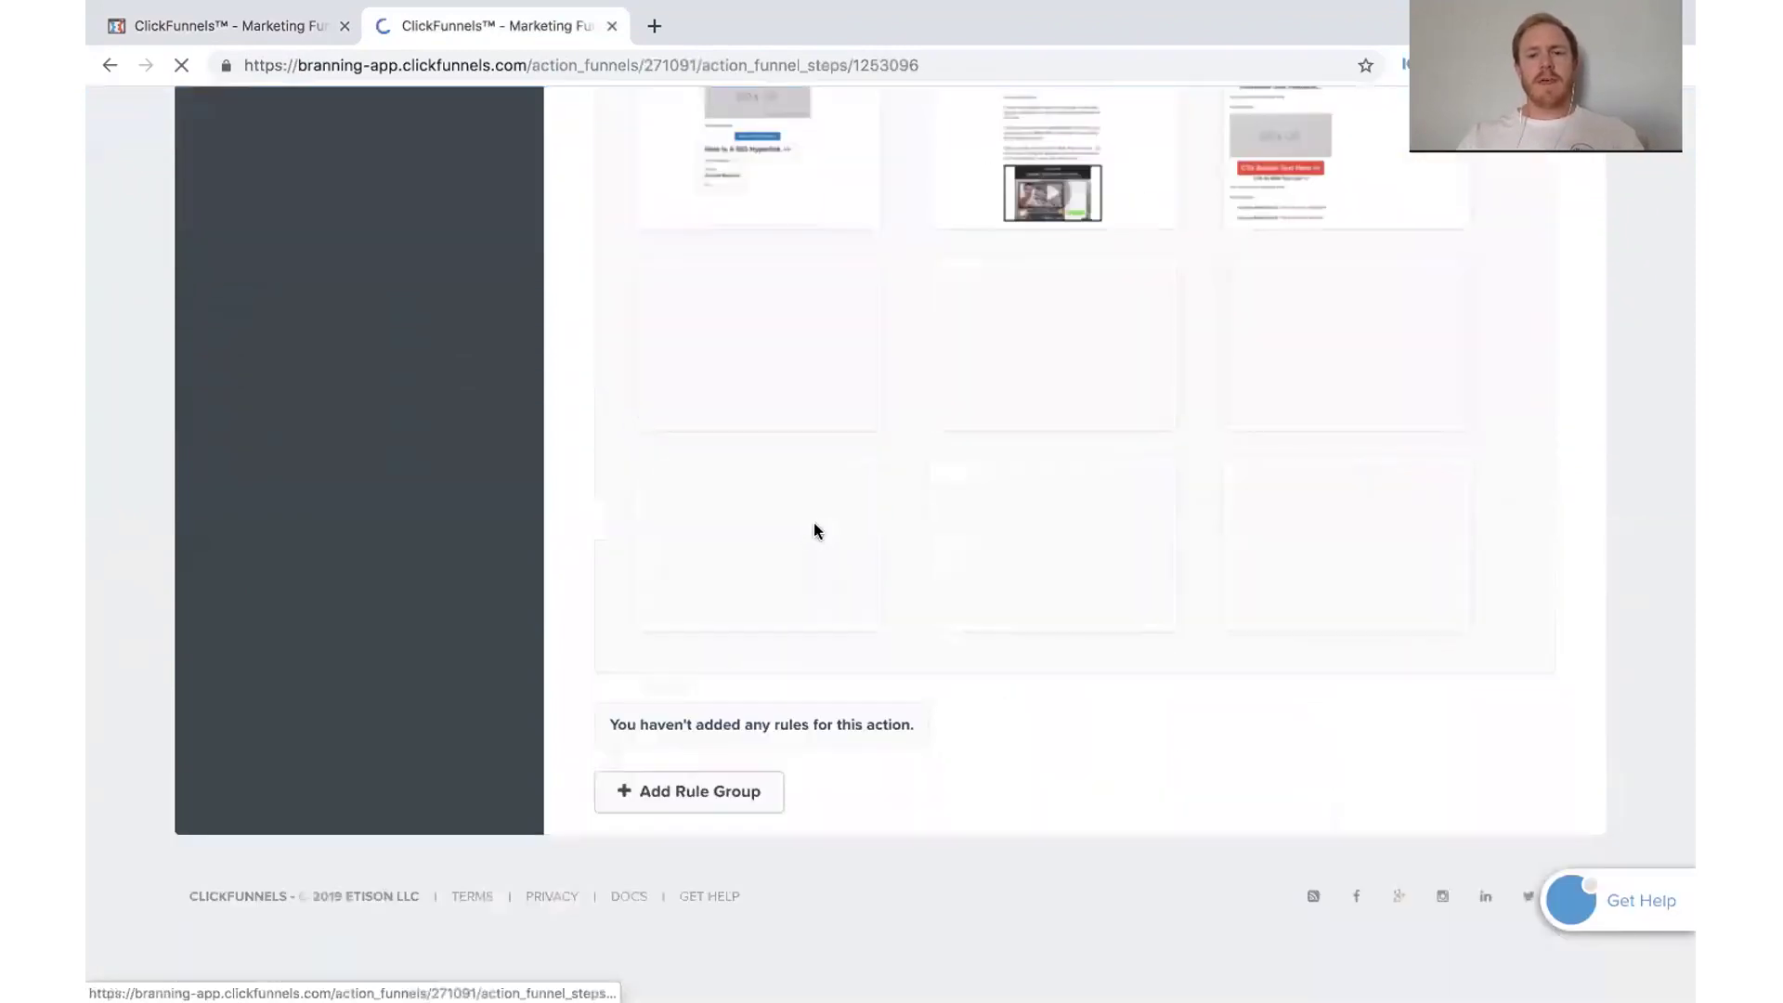
pyautogui.scroll(-3, 882, 604)
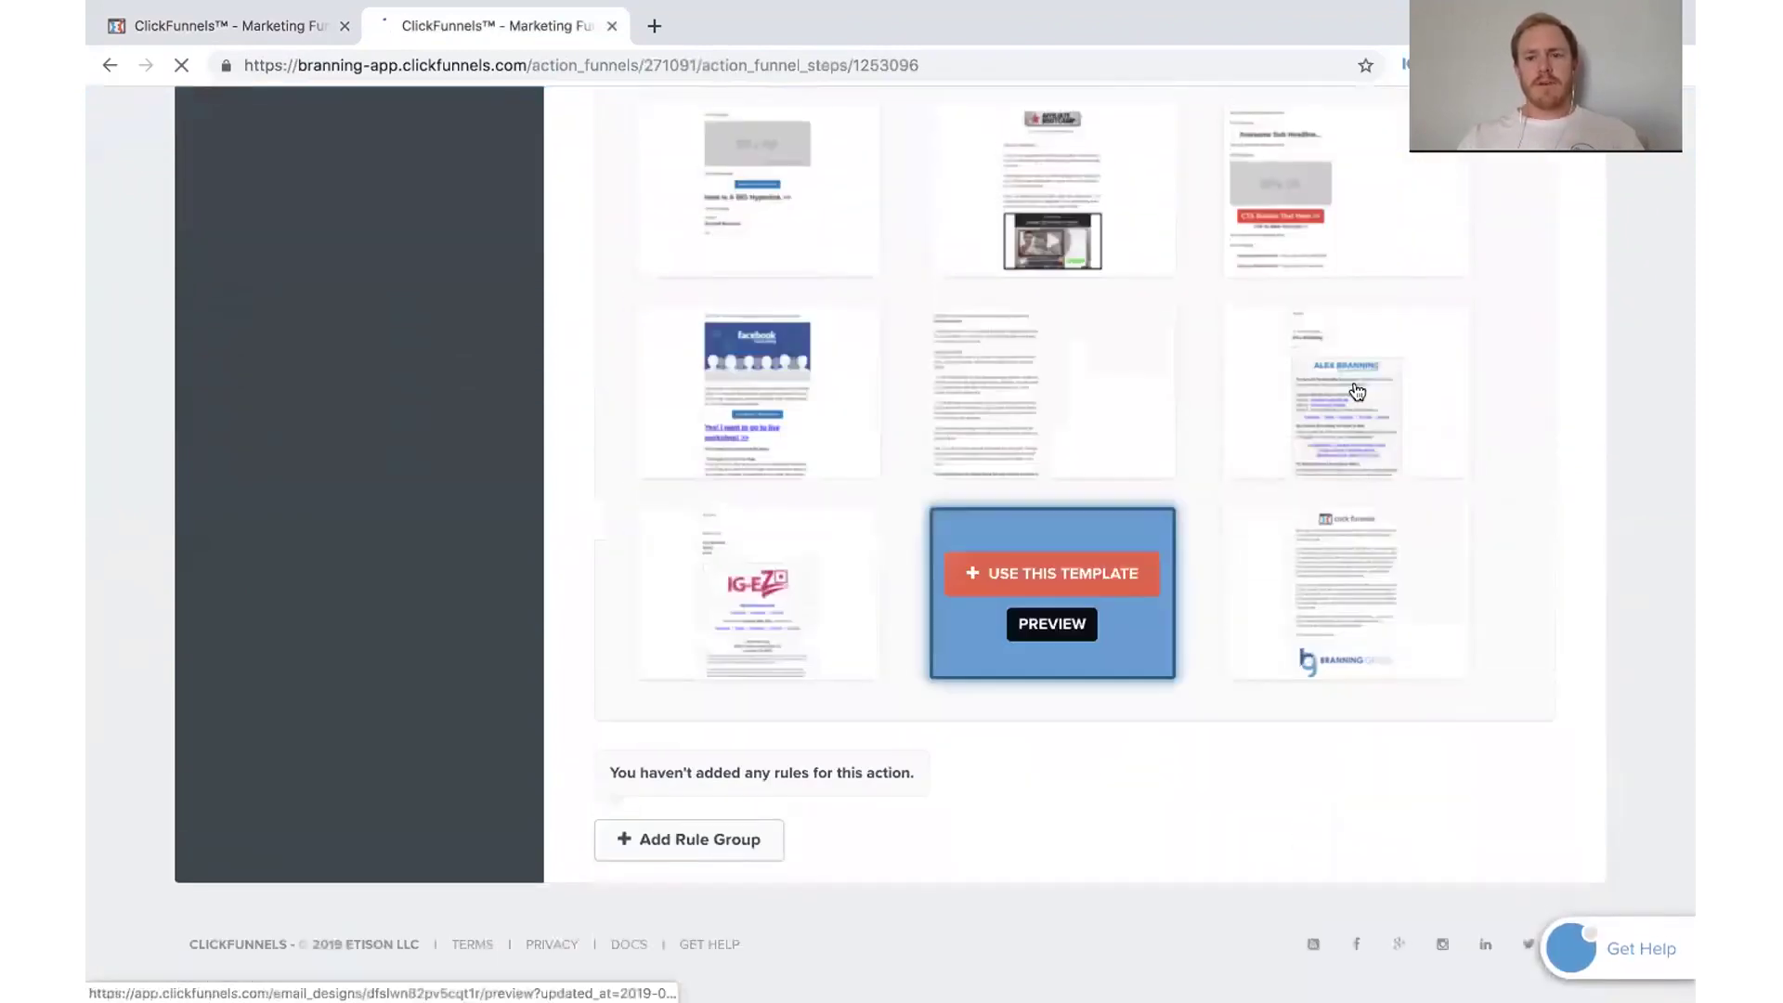
pyautogui.click(1355, 377)
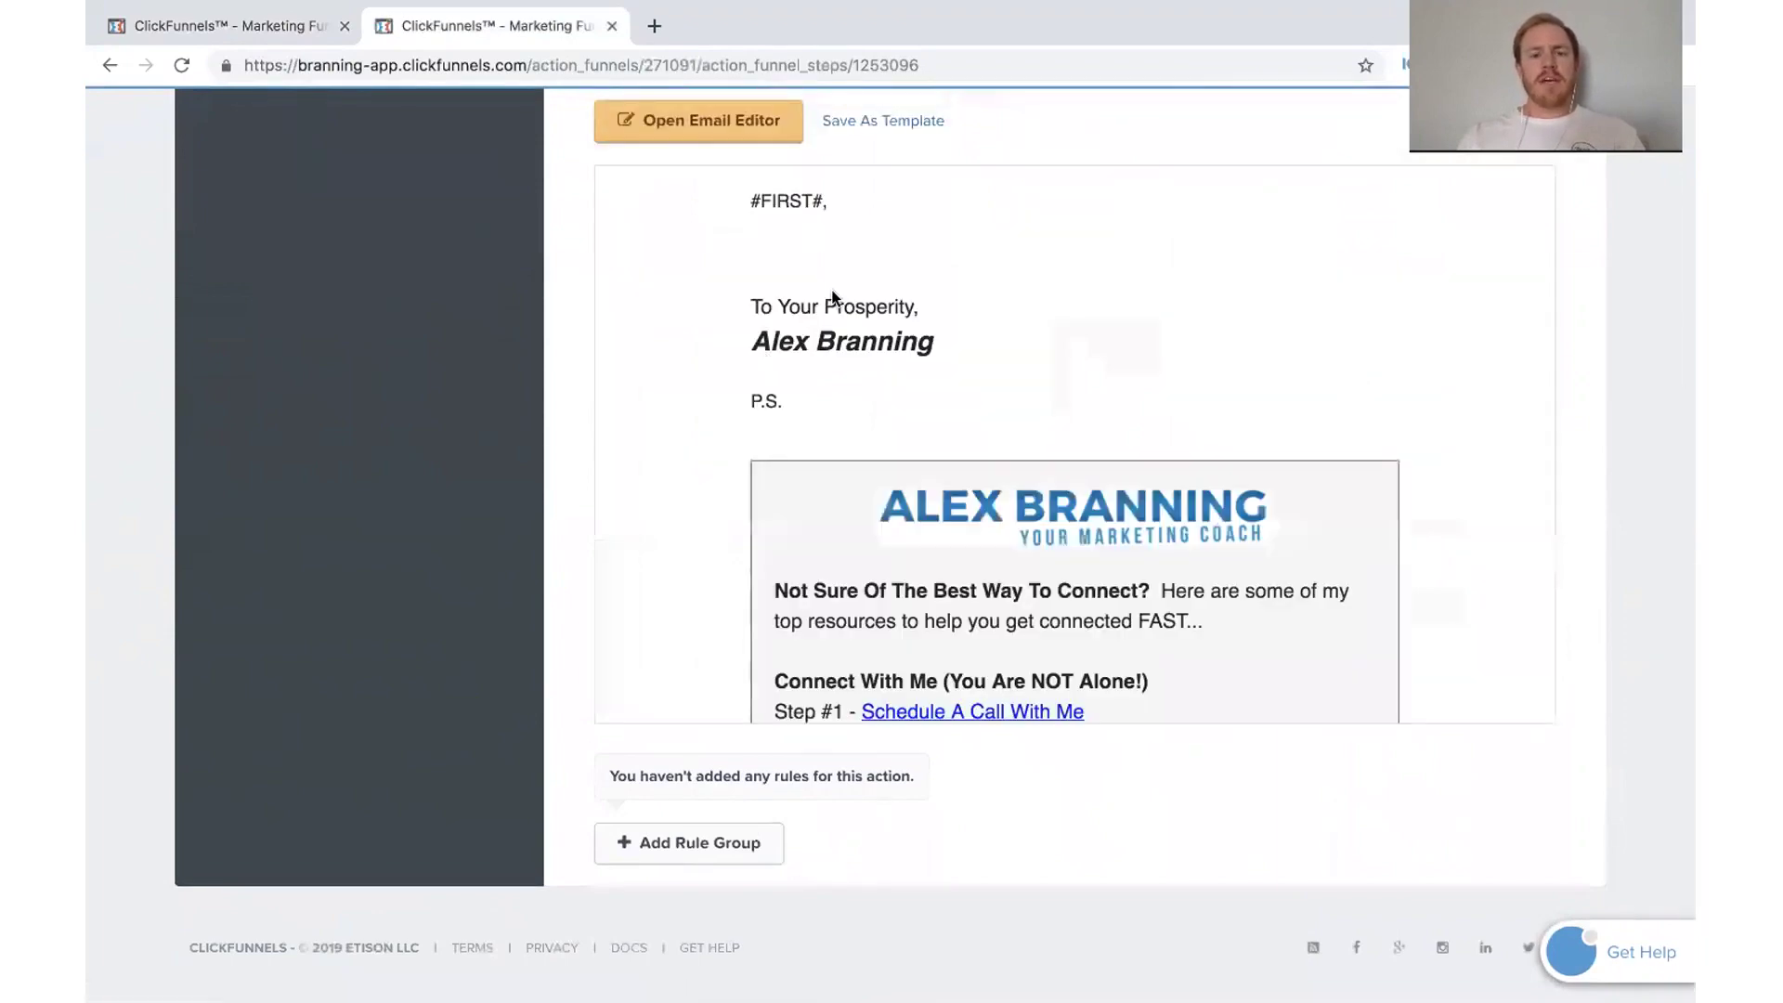
pyautogui.scroll(3, 923, 482)
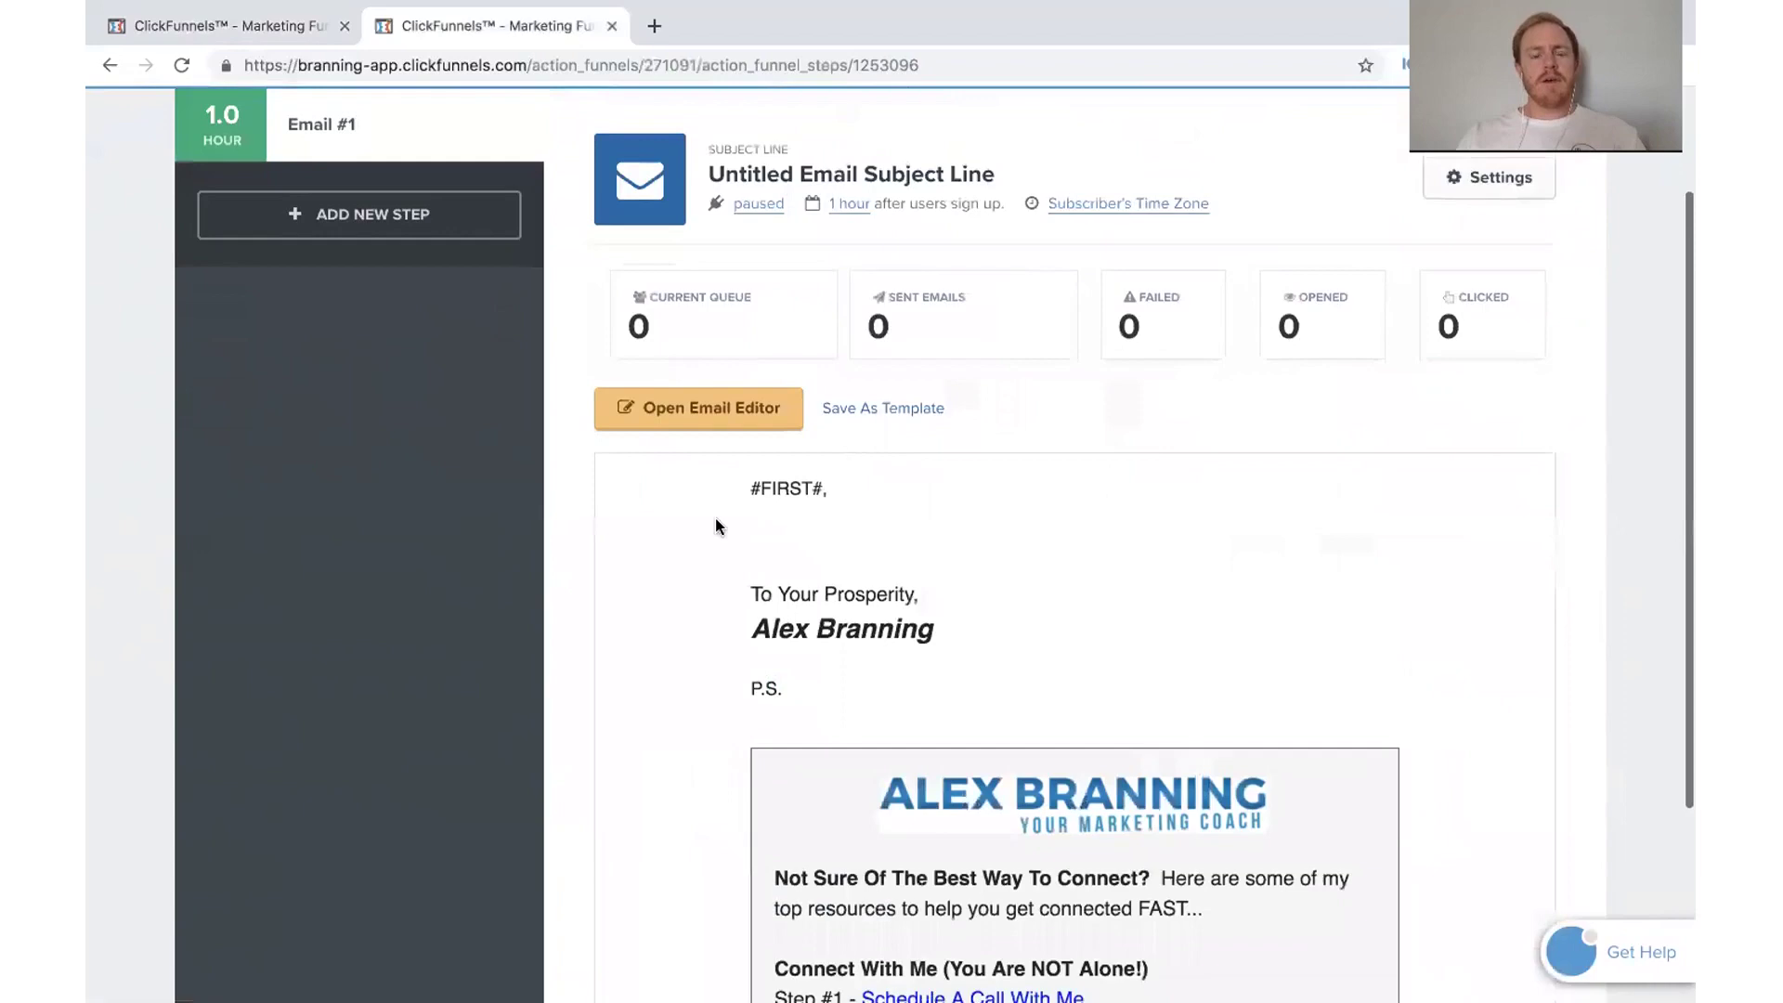
# Step: Review the Email #1 template preview from greeting to footer and the rule area beneath it
pyautogui.scroll(-2, 959, 704)
pyautogui.scroll(-6, 959, 704)
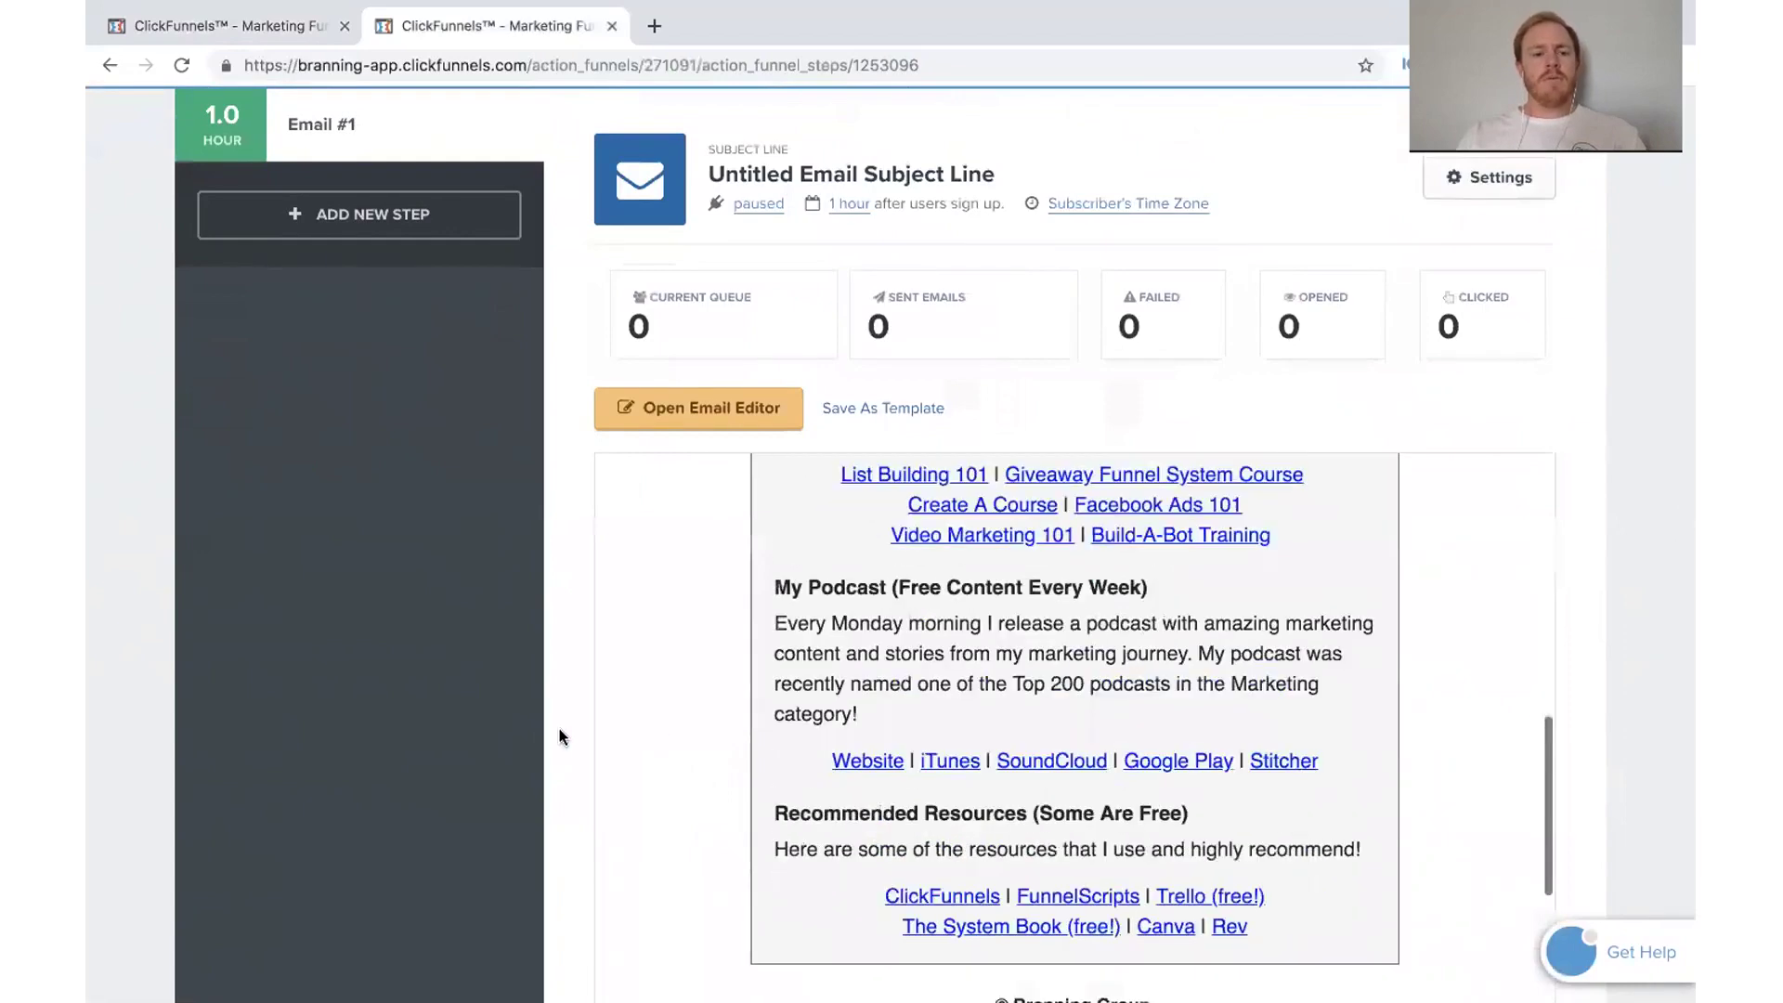
pyautogui.scroll(-3, 557, 765)
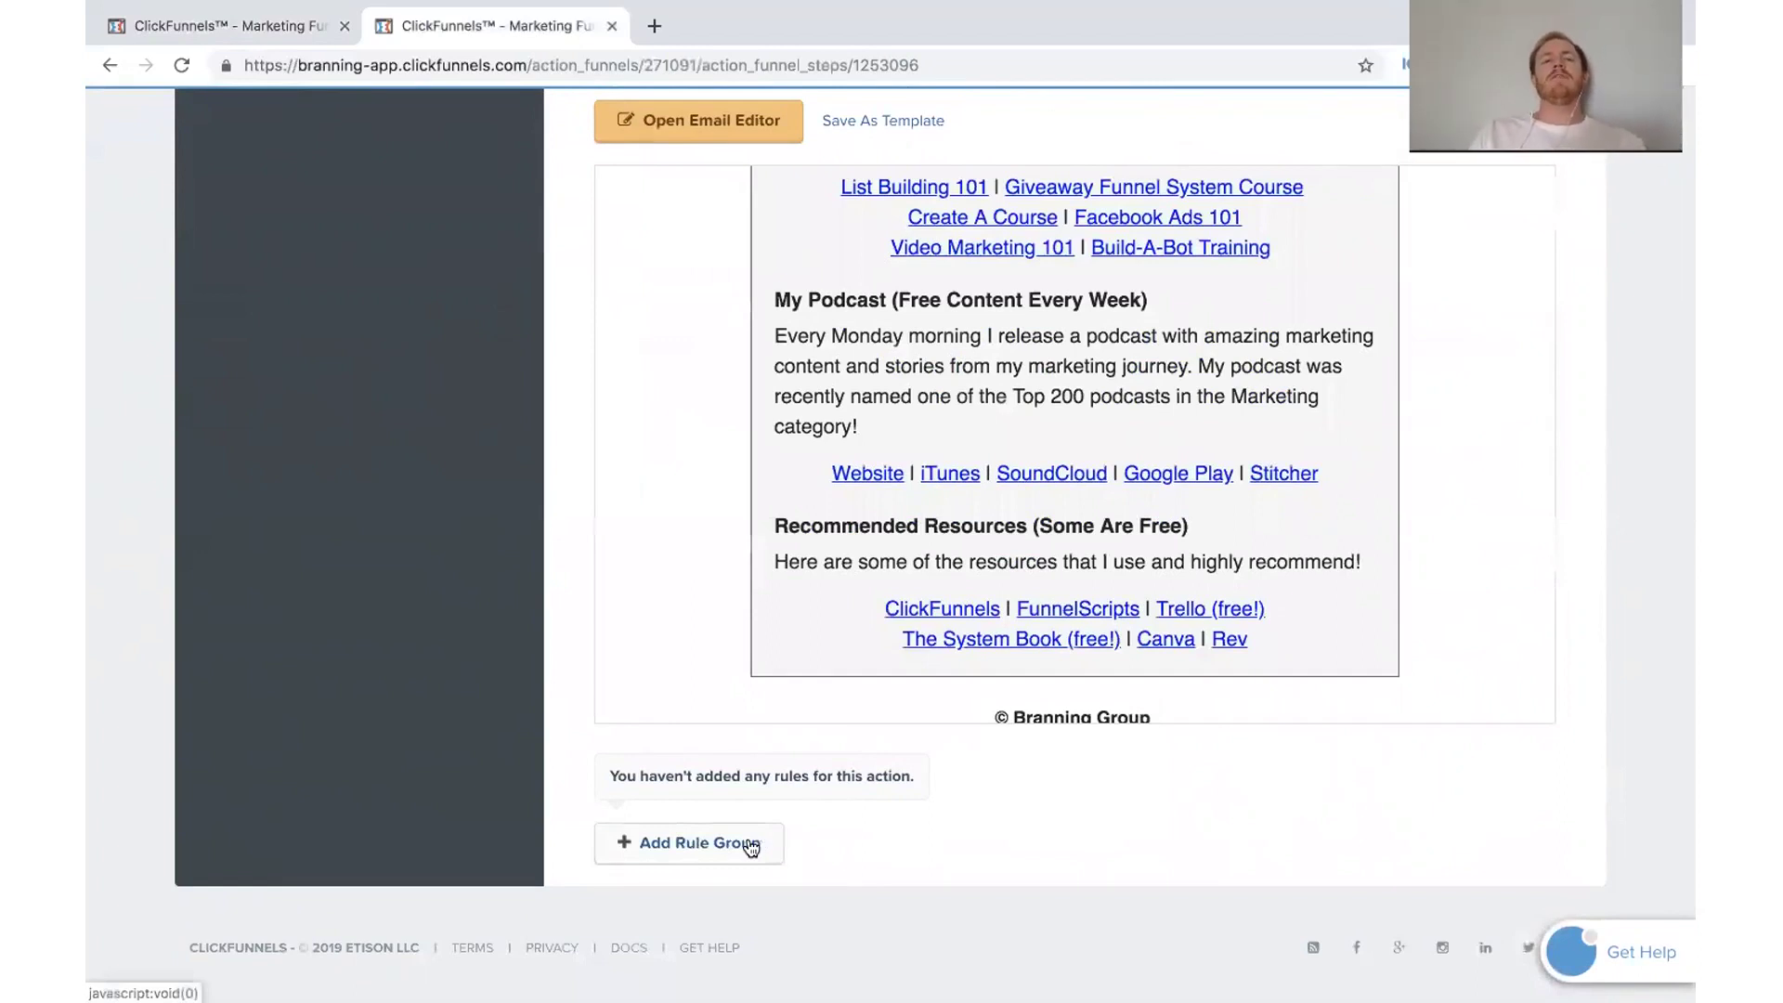
pyautogui.scroll(5, 316, 445)
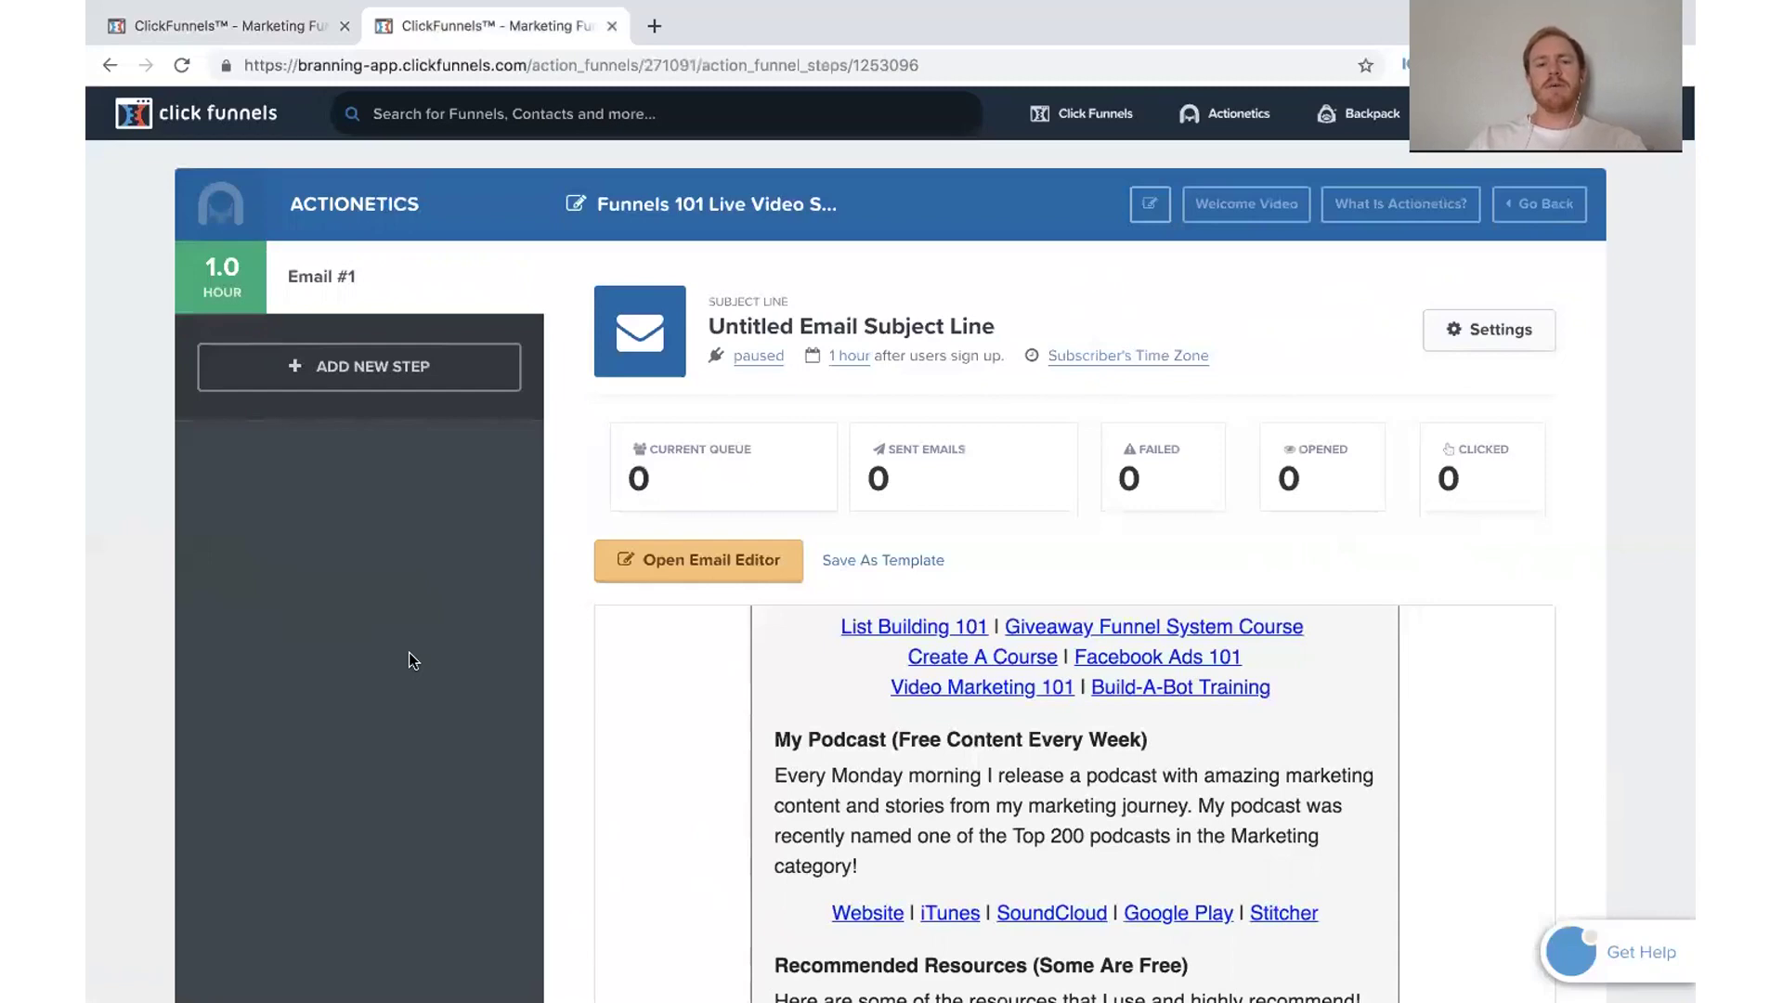
pyautogui.scroll(-5, 570, 738)
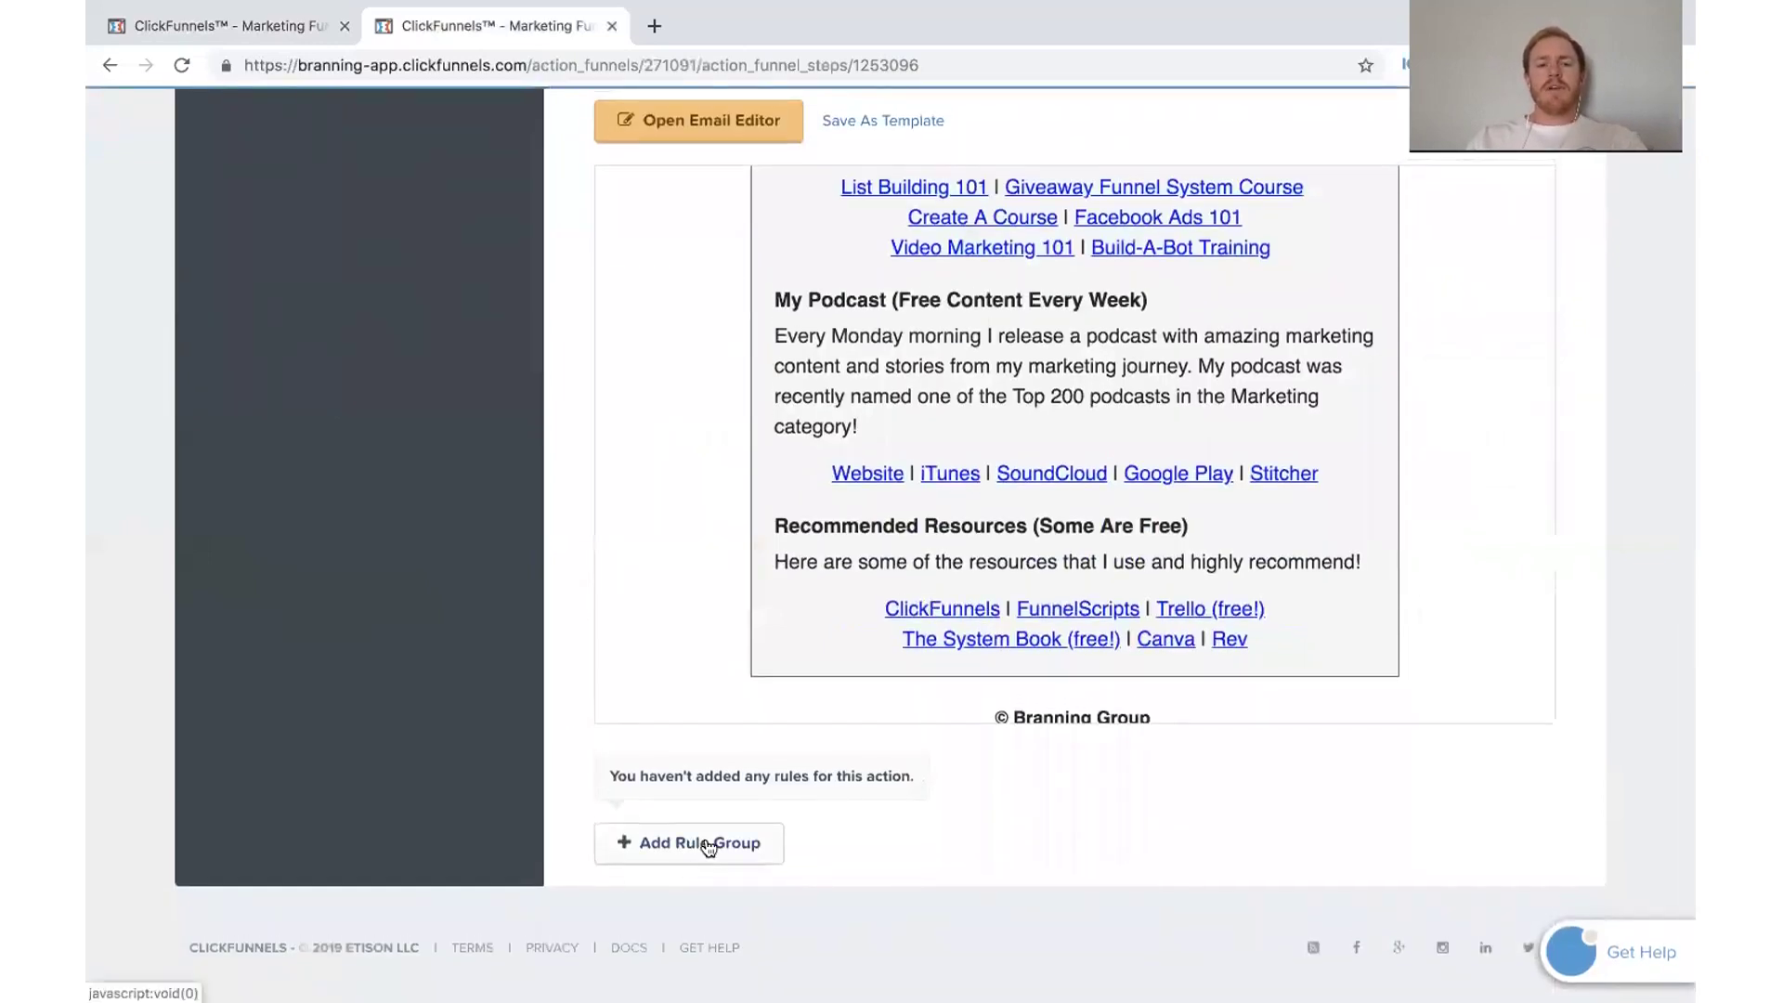
pyautogui.scroll(15, 656, 221)
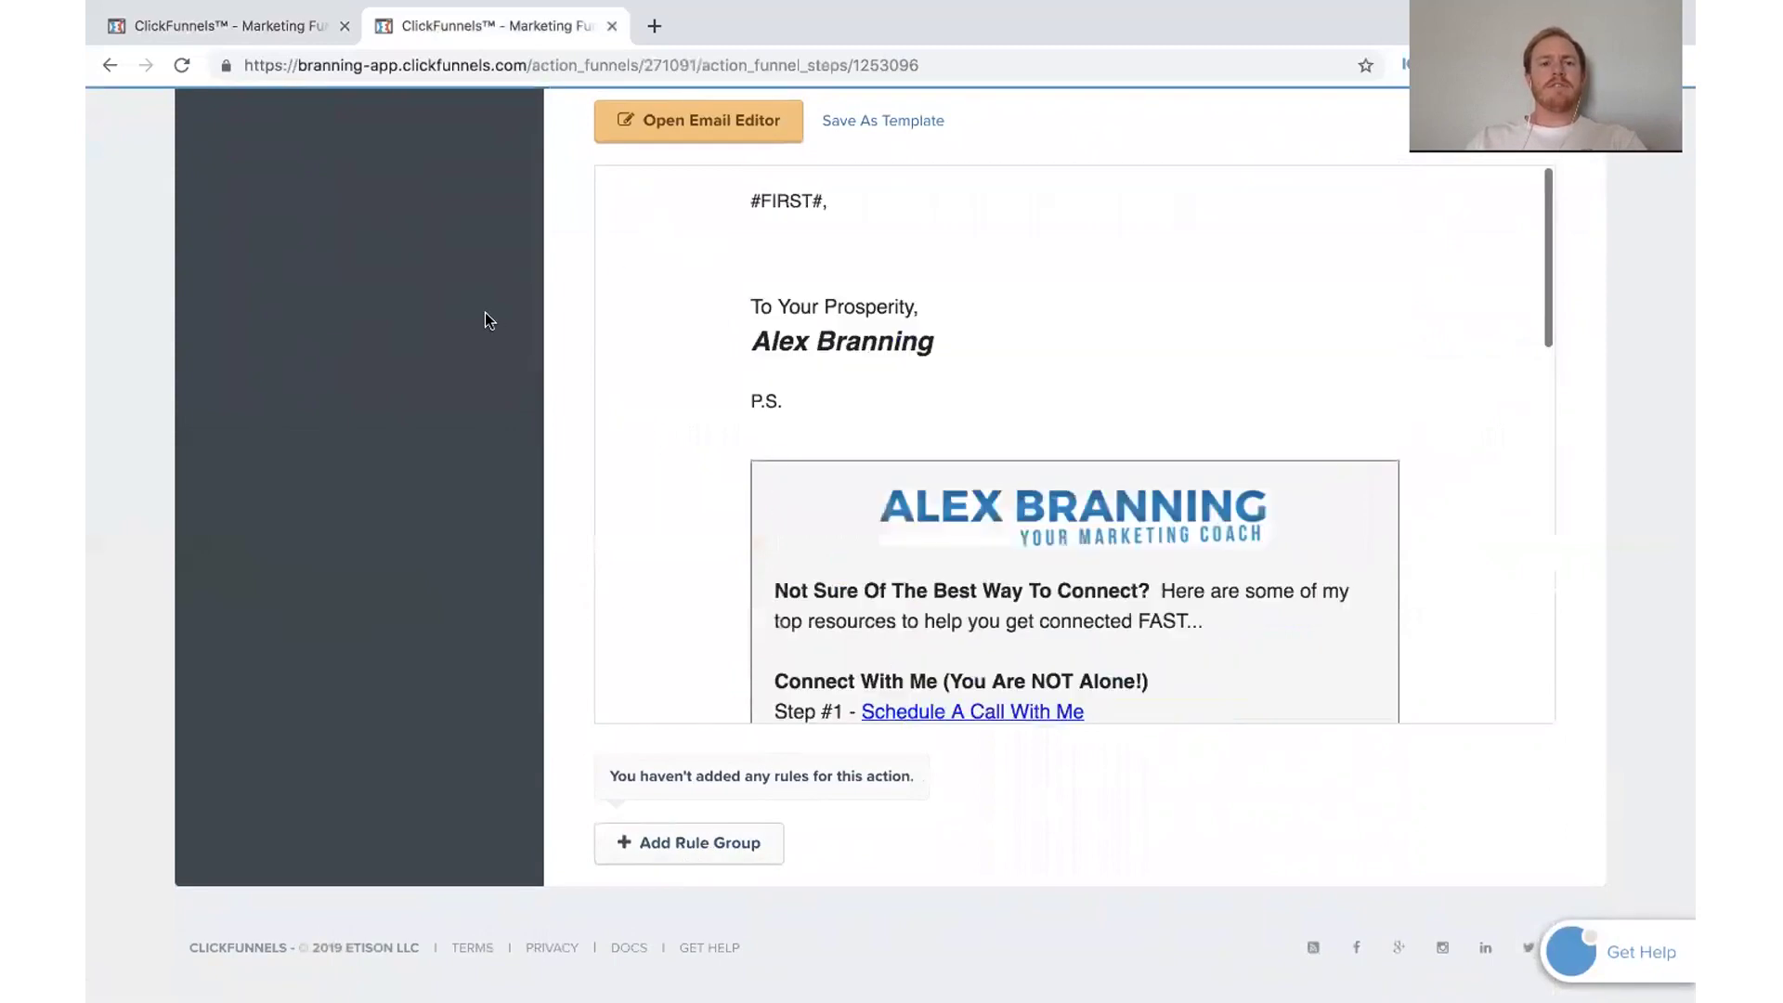
pyautogui.scroll(3, 485, 316)
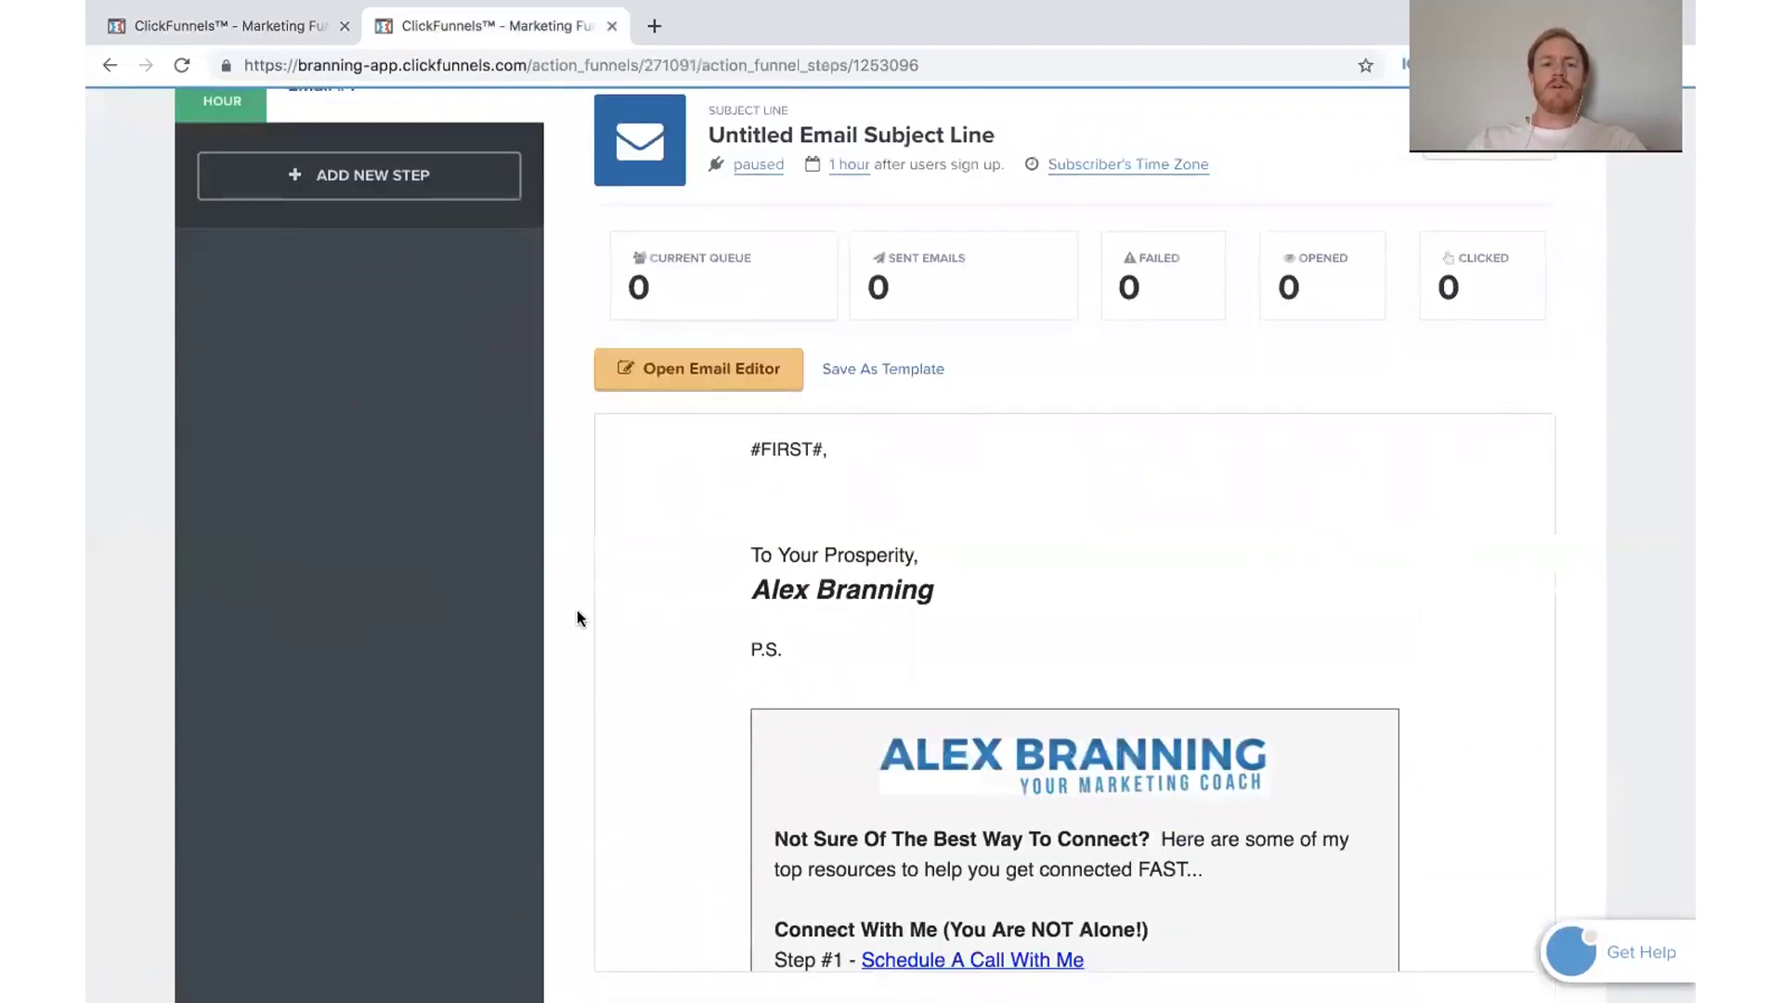
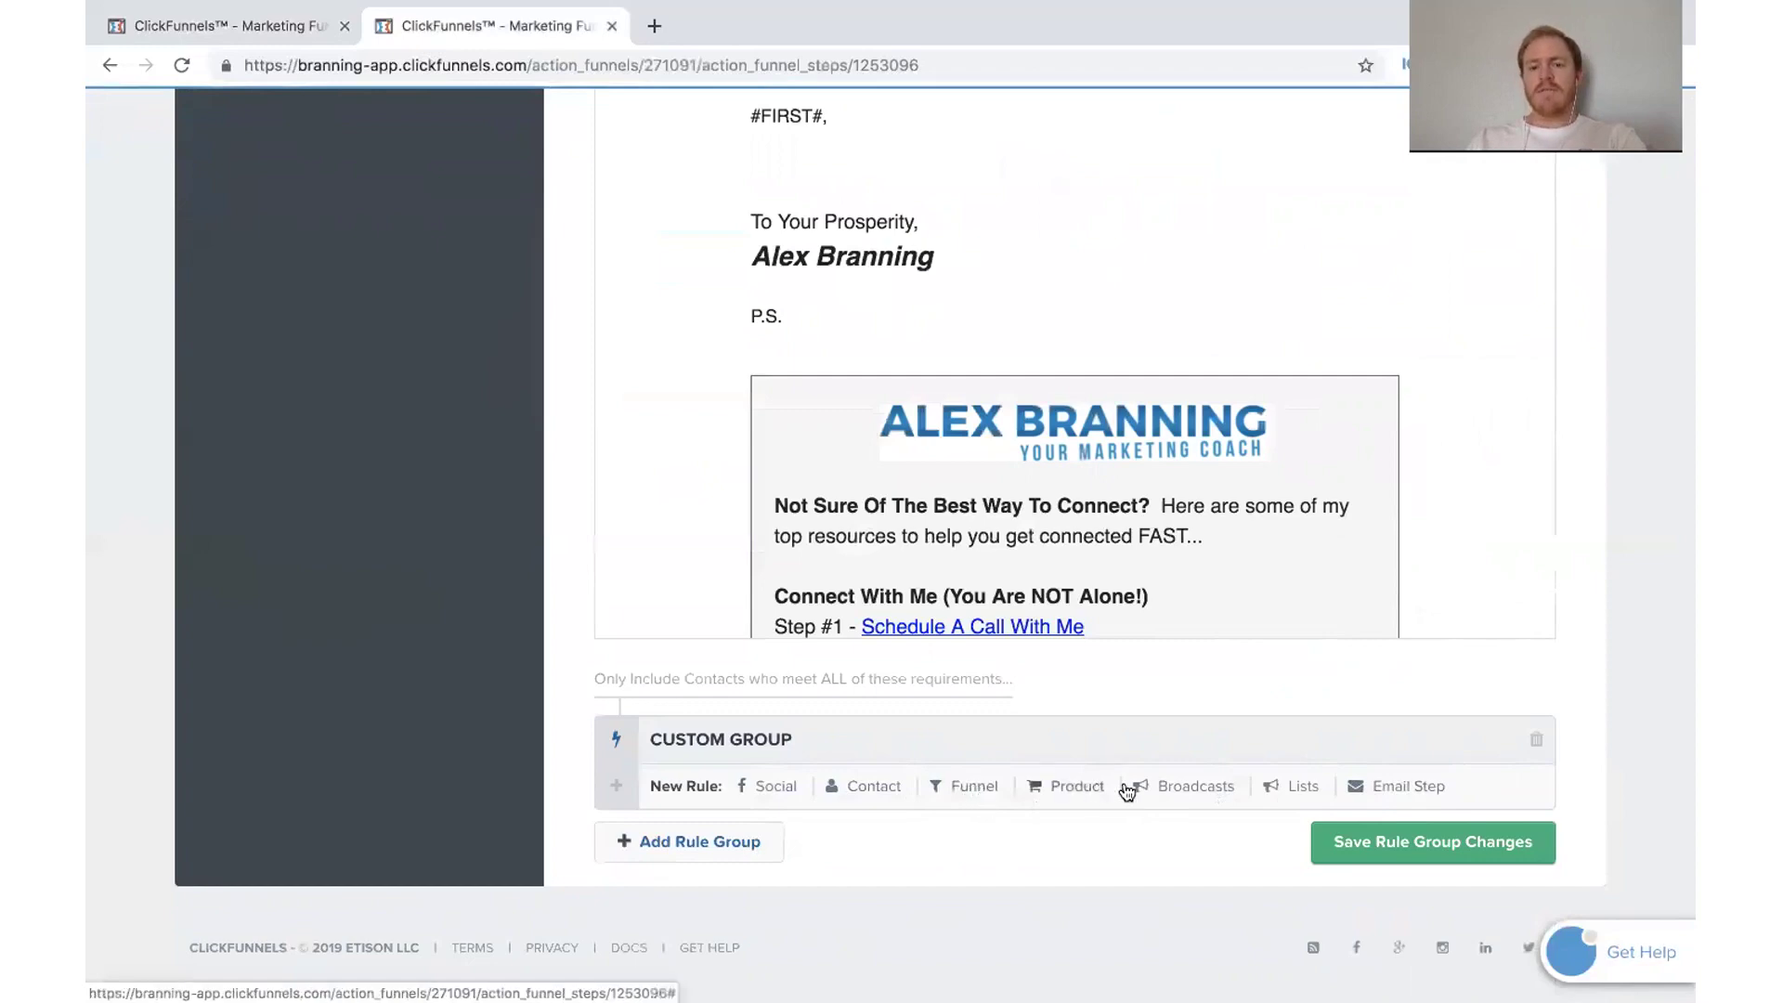
# Step: Add a rule group to Email #1 containing a Funnel rule with the condition Visited Step equal to
pyautogui.click(974, 793)
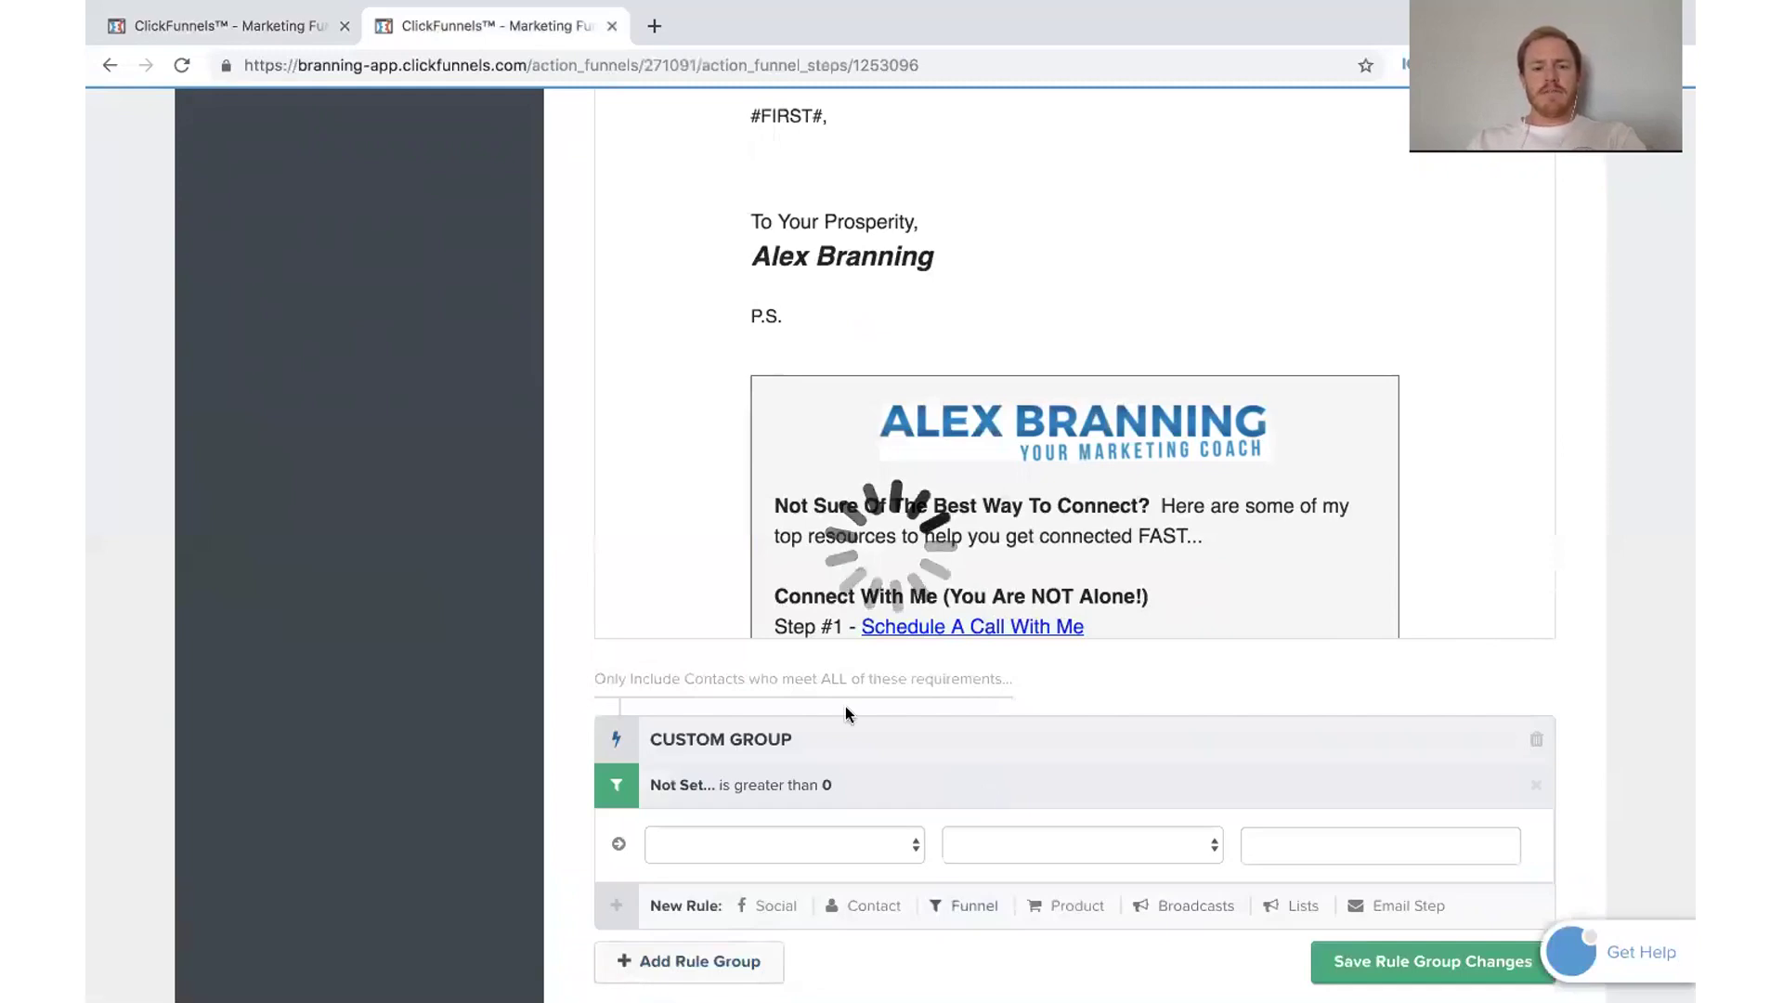
pyautogui.scroll(-3, 845, 705)
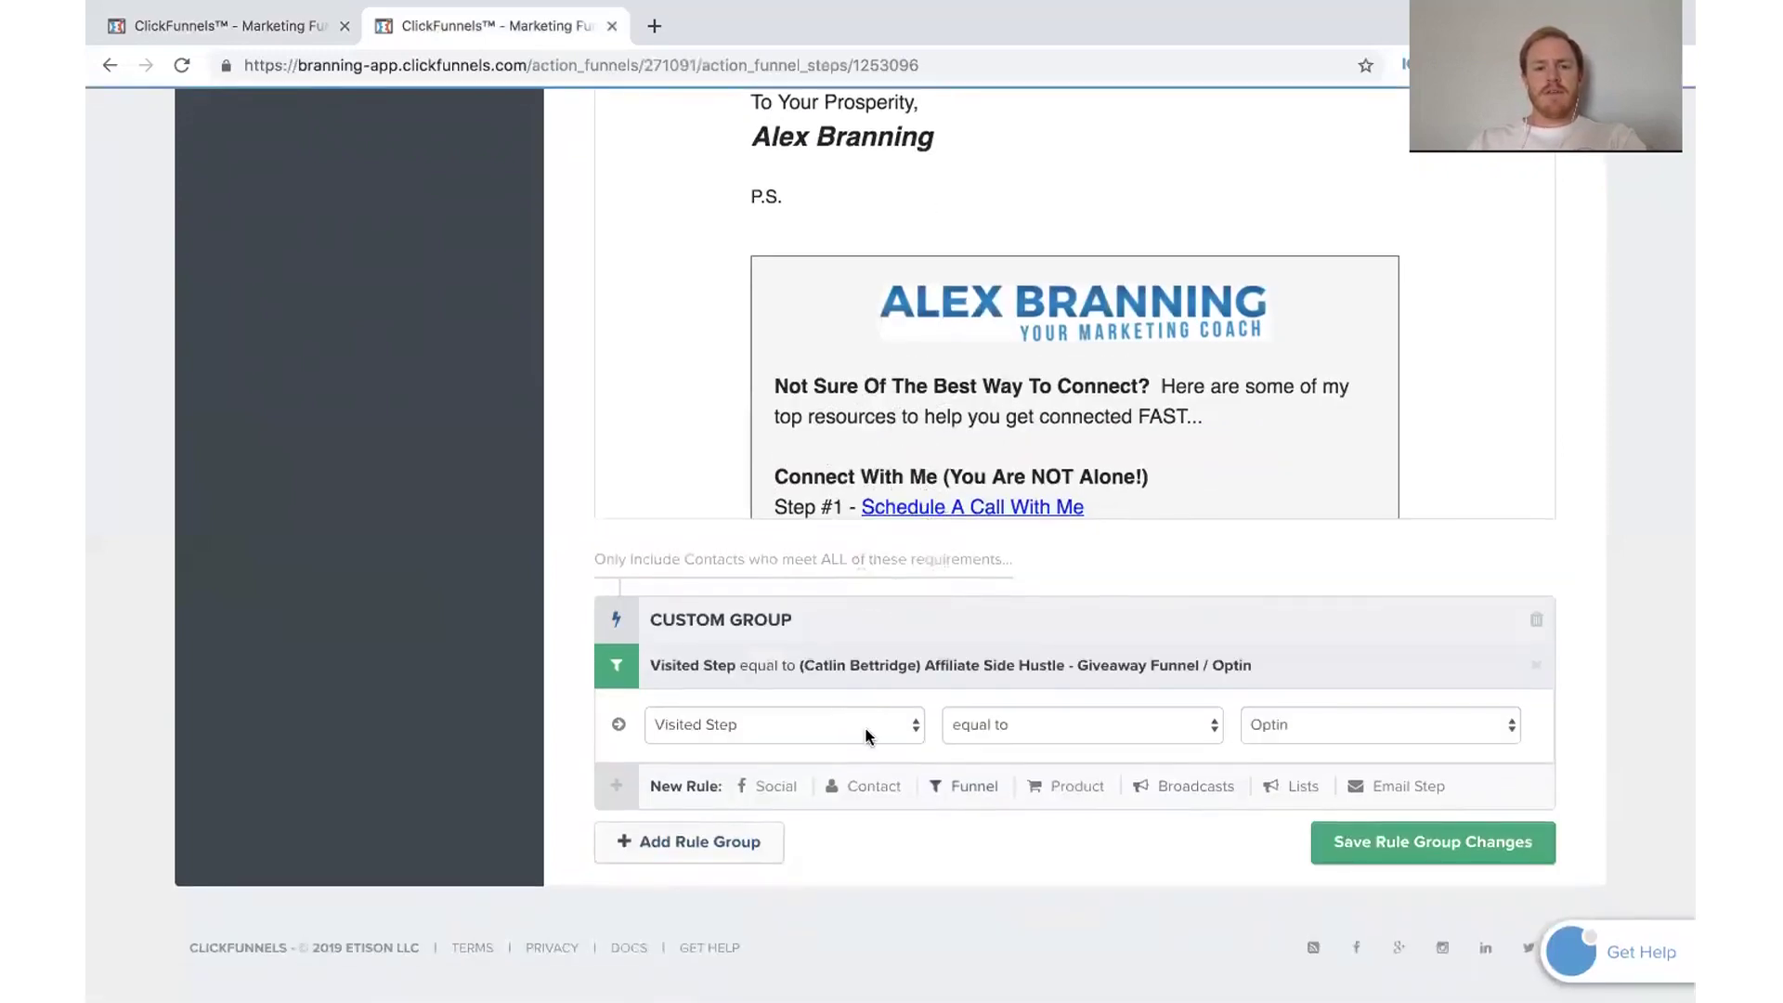
pyautogui.click(865, 735)
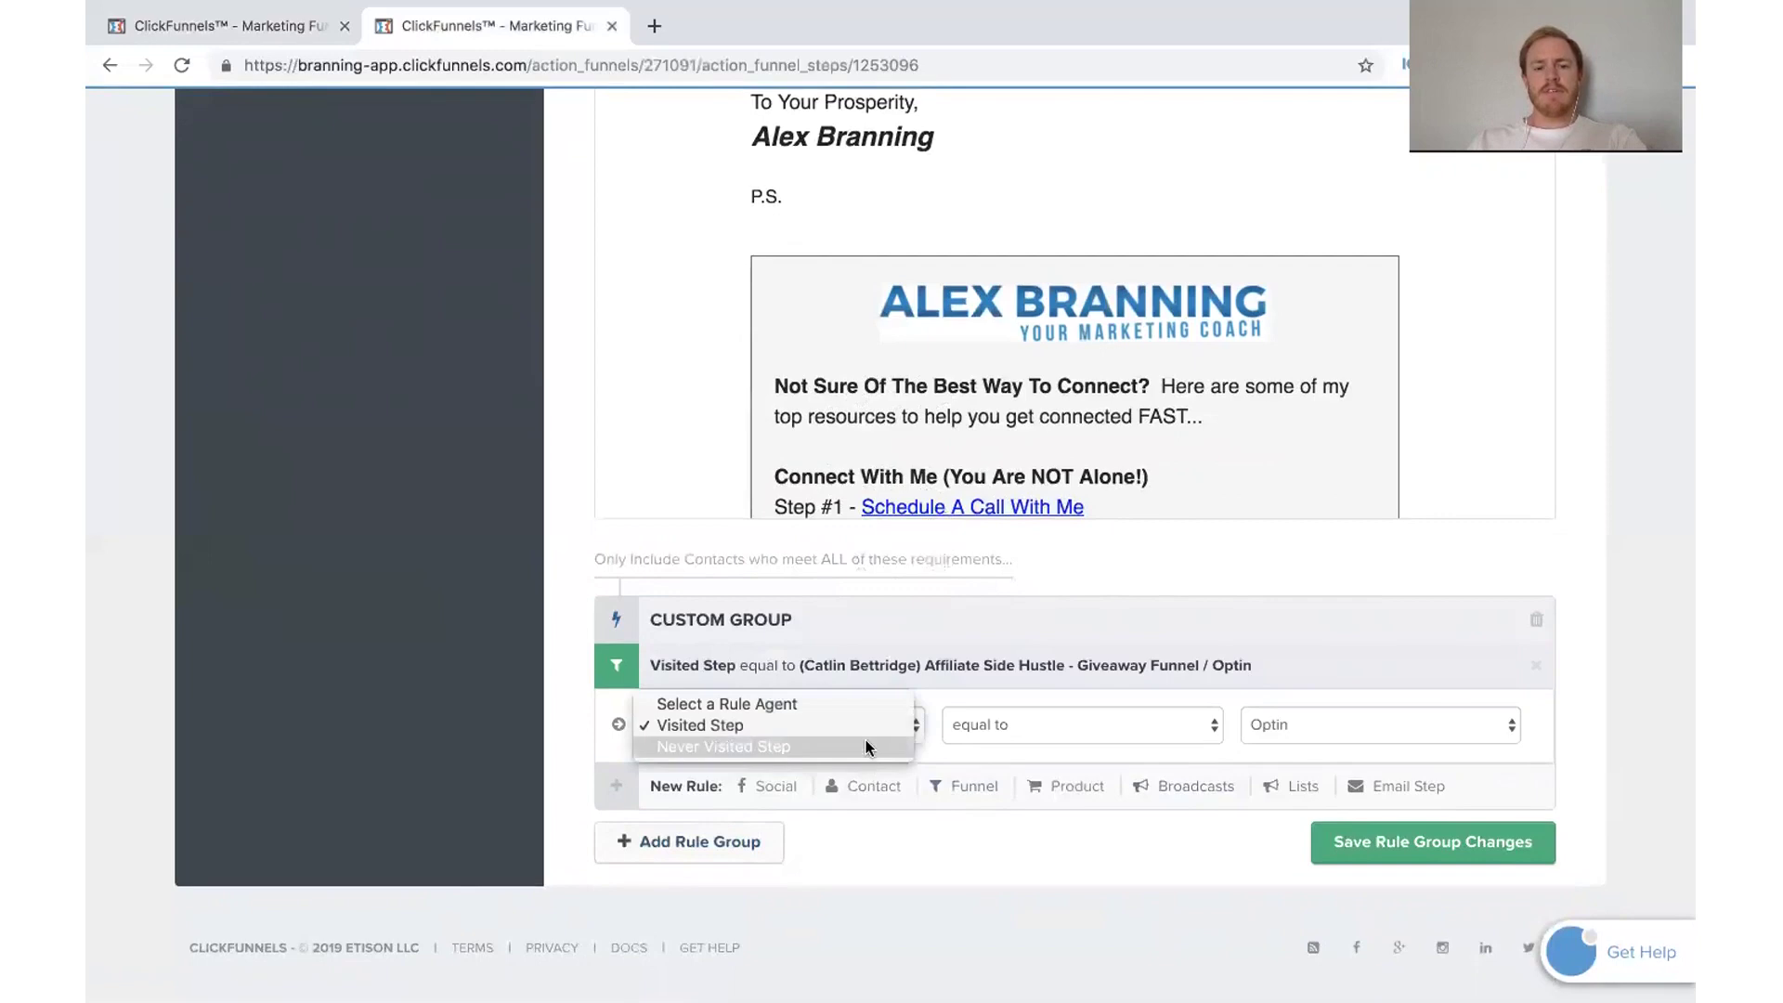
pyautogui.click(869, 730)
pyautogui.click(983, 723)
pyautogui.click(984, 723)
# Step: Set the funnel rule's target to the Order Confirmation step of the Chatbot 101 funnel
pyautogui.click(1313, 728)
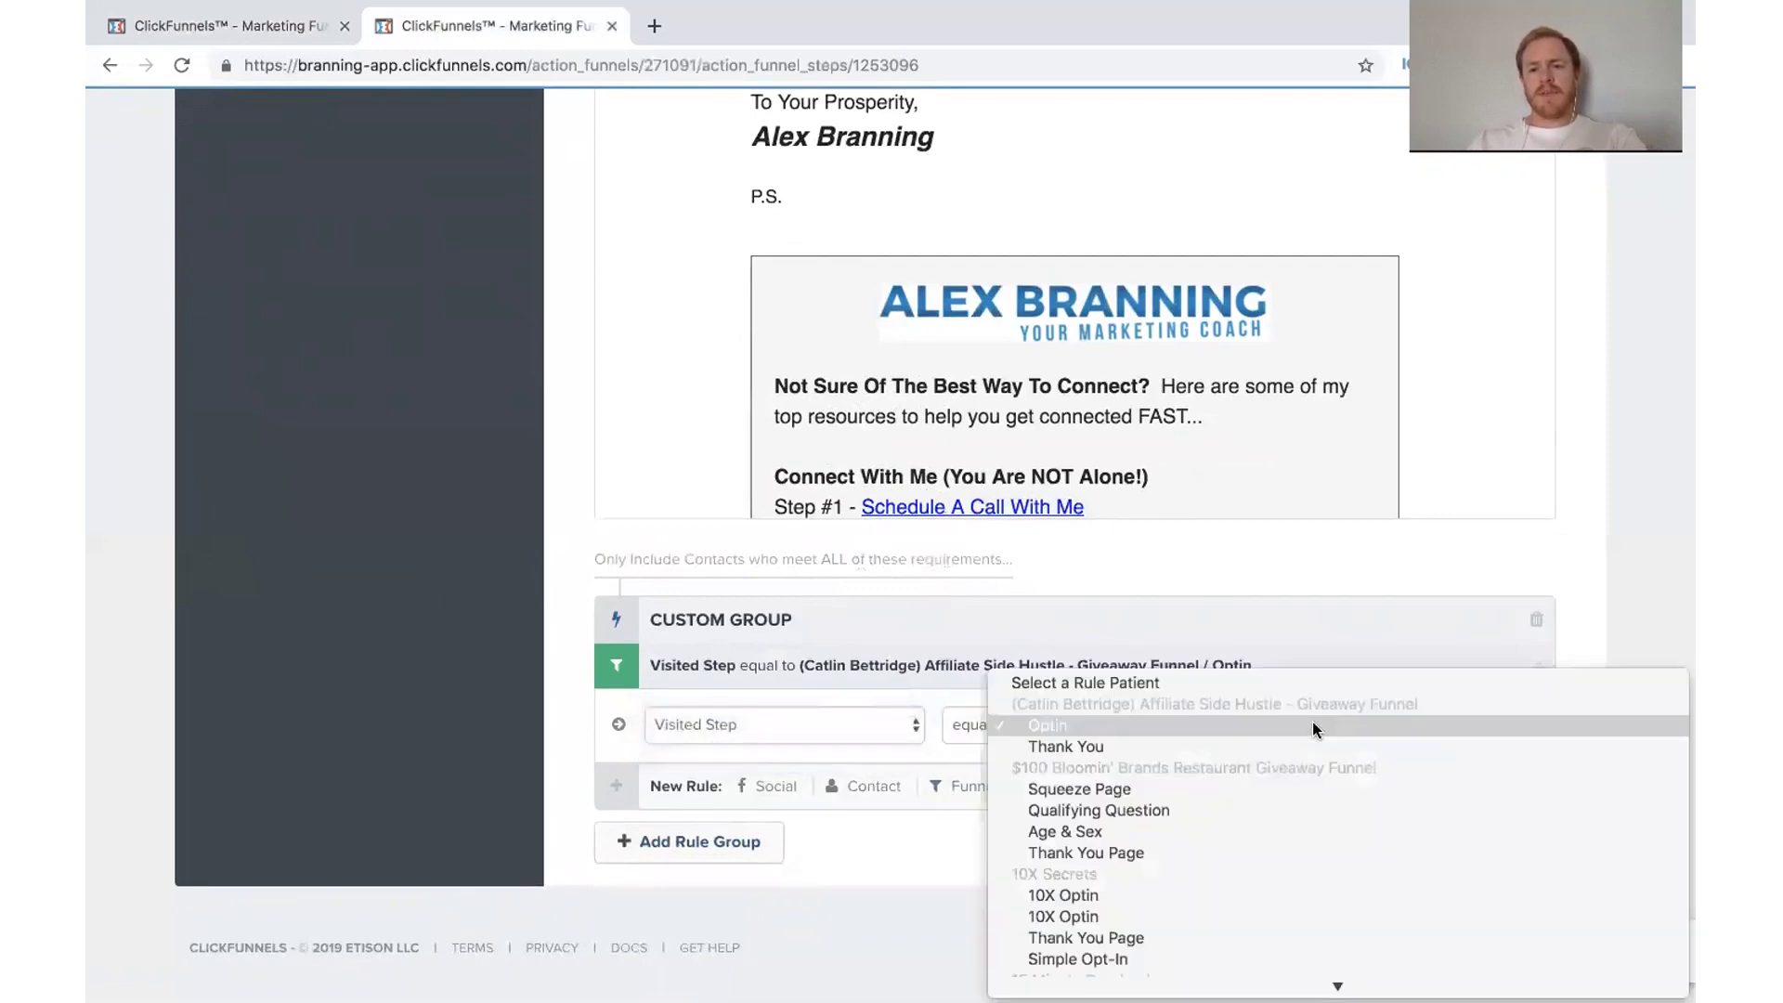
pyautogui.scroll(-10, 1274, 783)
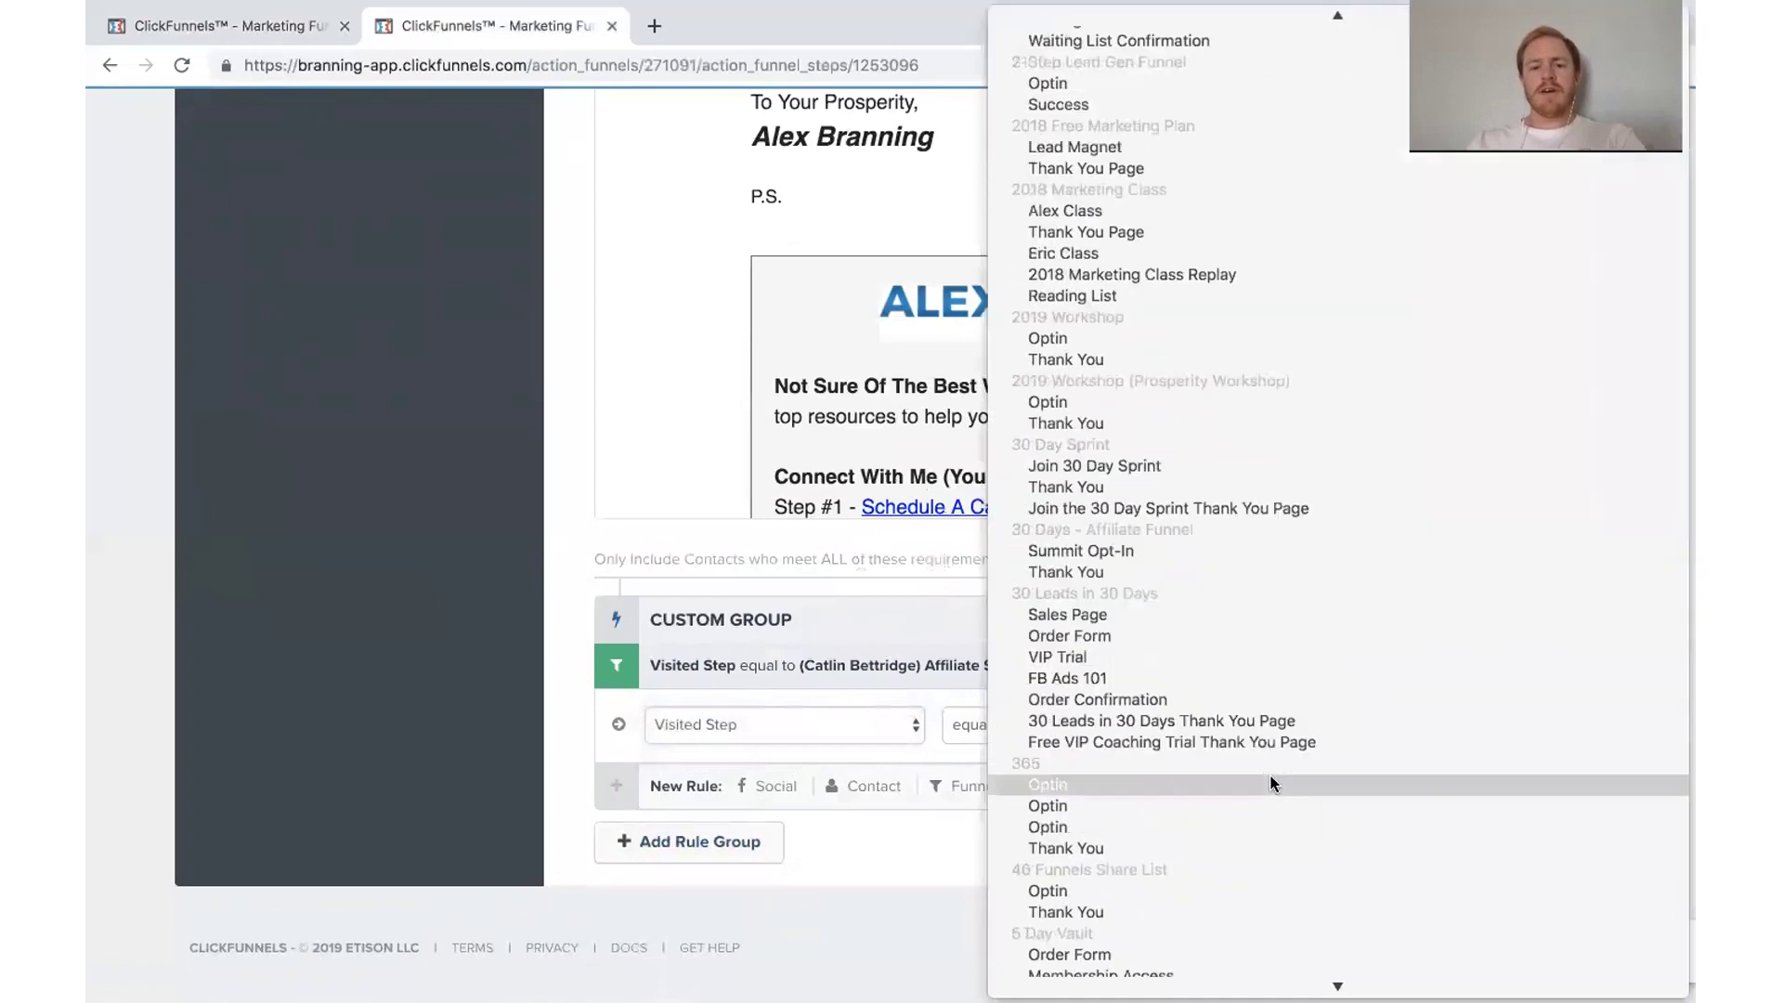
pyautogui.scroll(-15, 1272, 783)
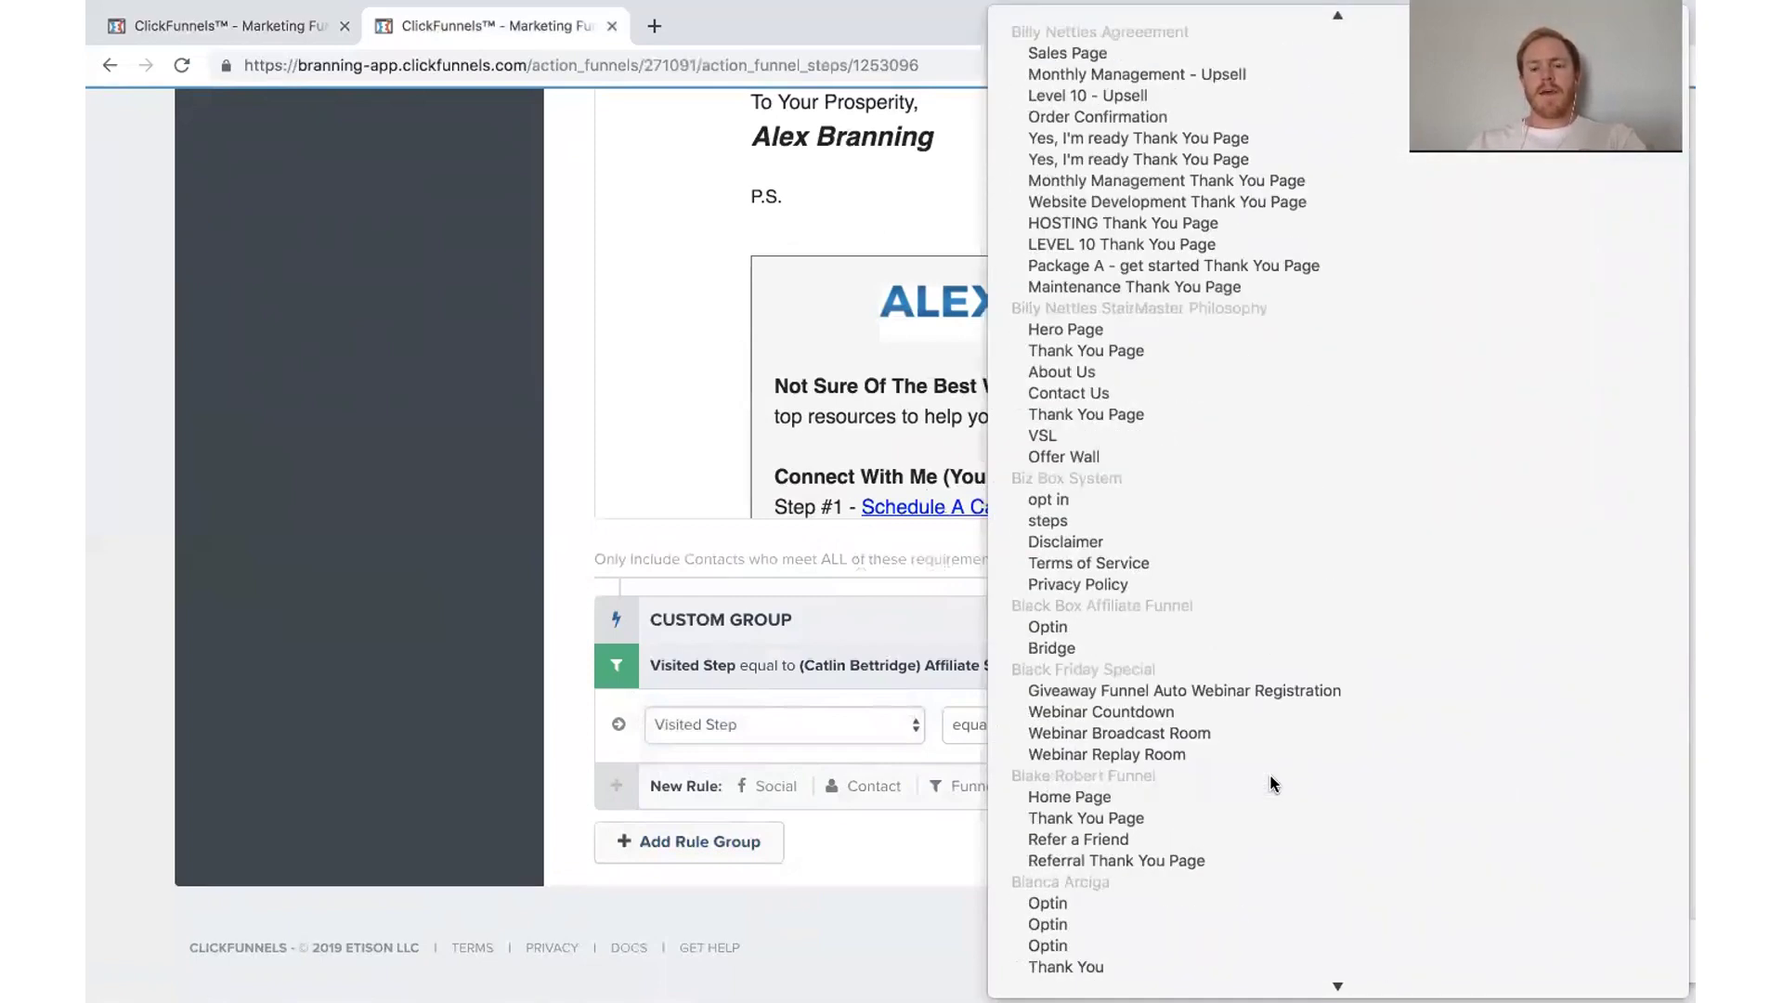
pyautogui.scroll(-15, 1274, 783)
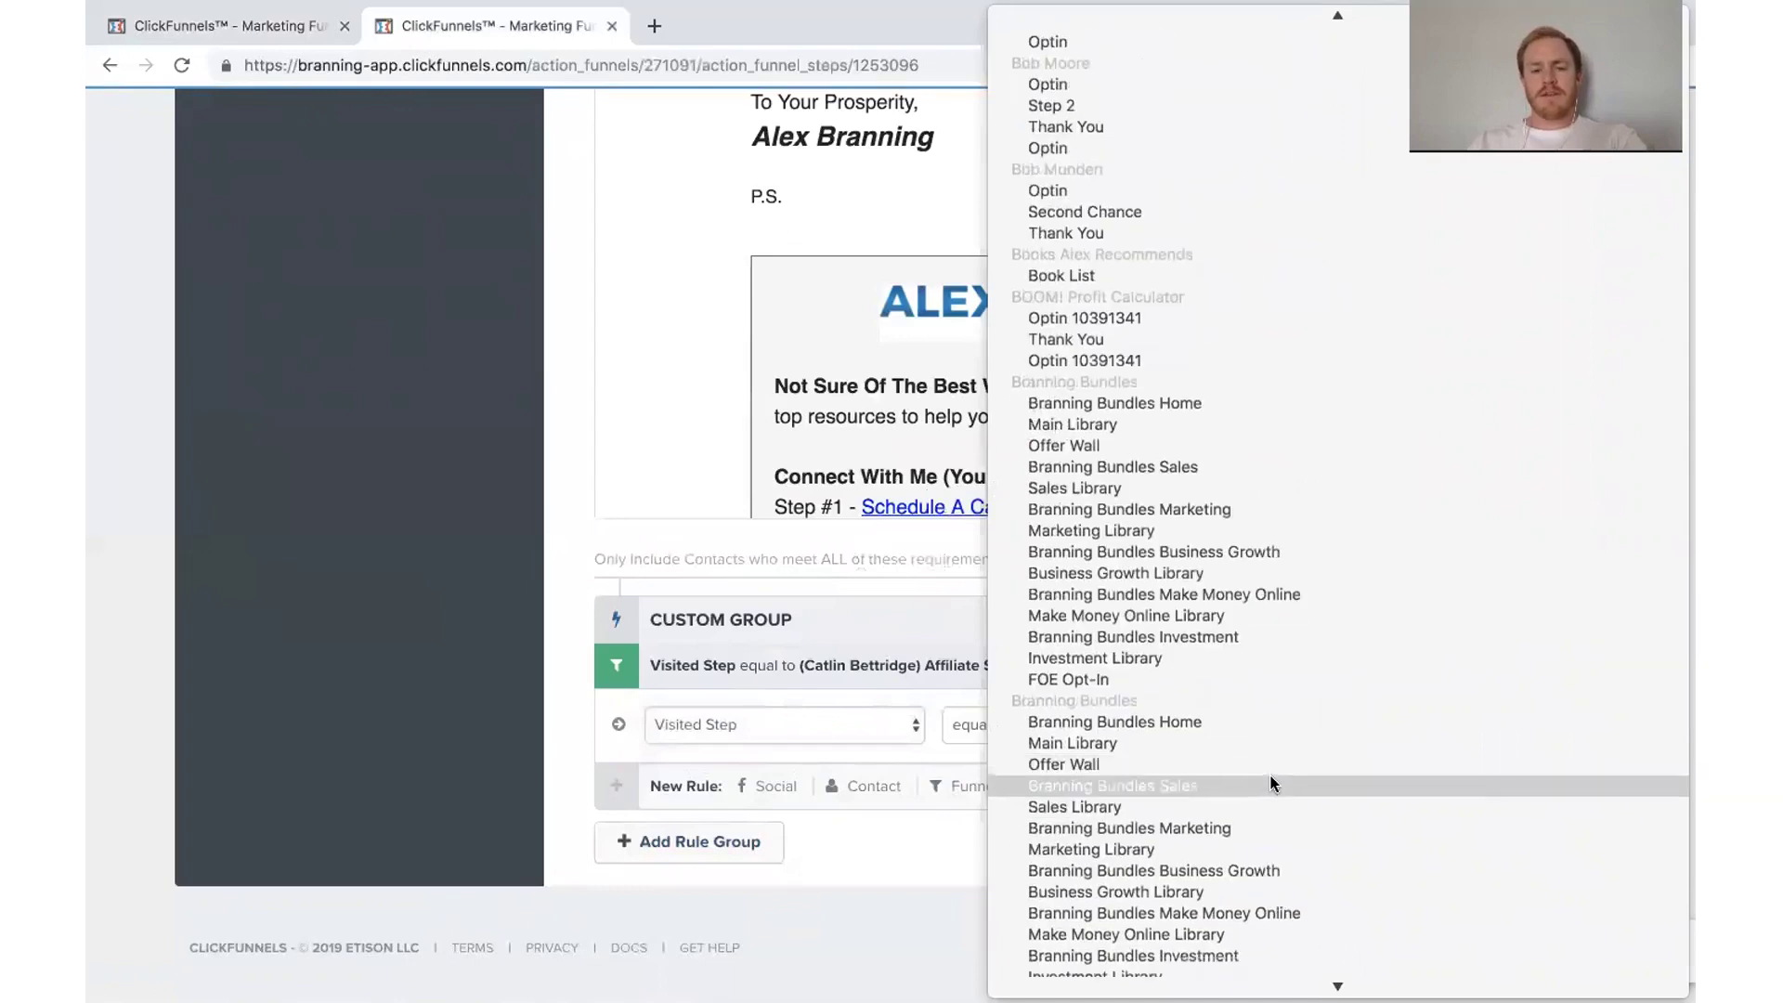
pyautogui.scroll(-15, 1271, 782)
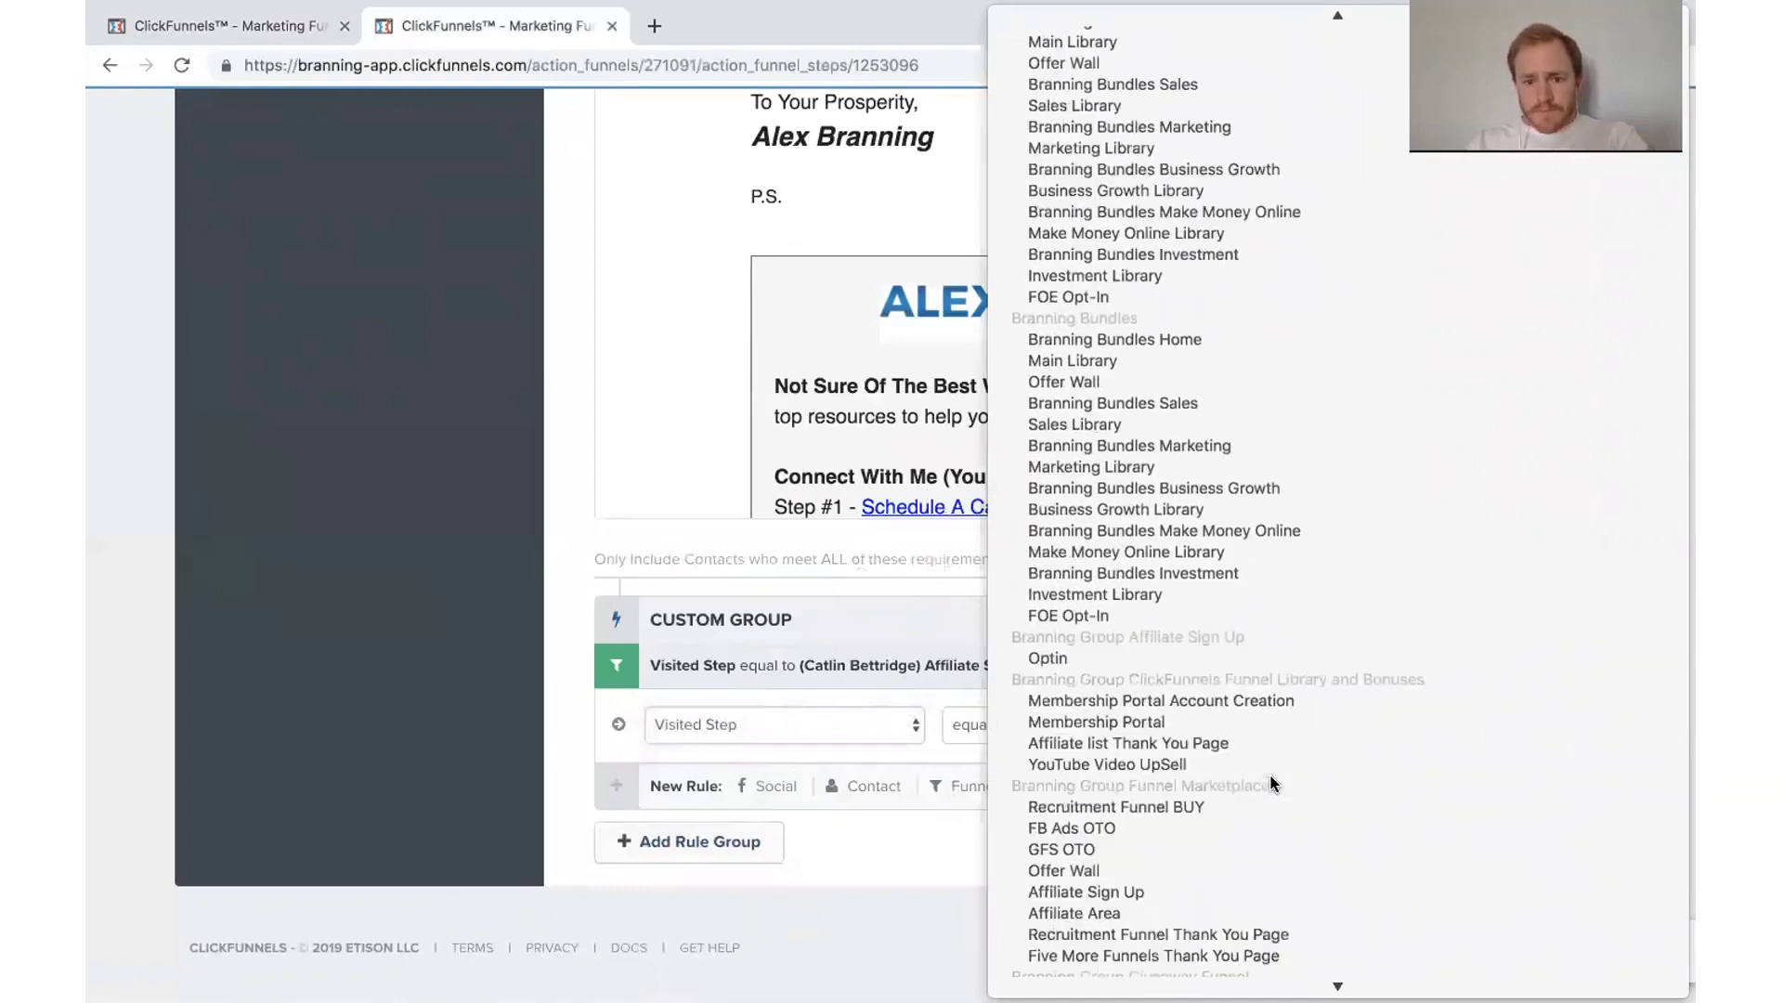
pyautogui.scroll(-20, 1272, 783)
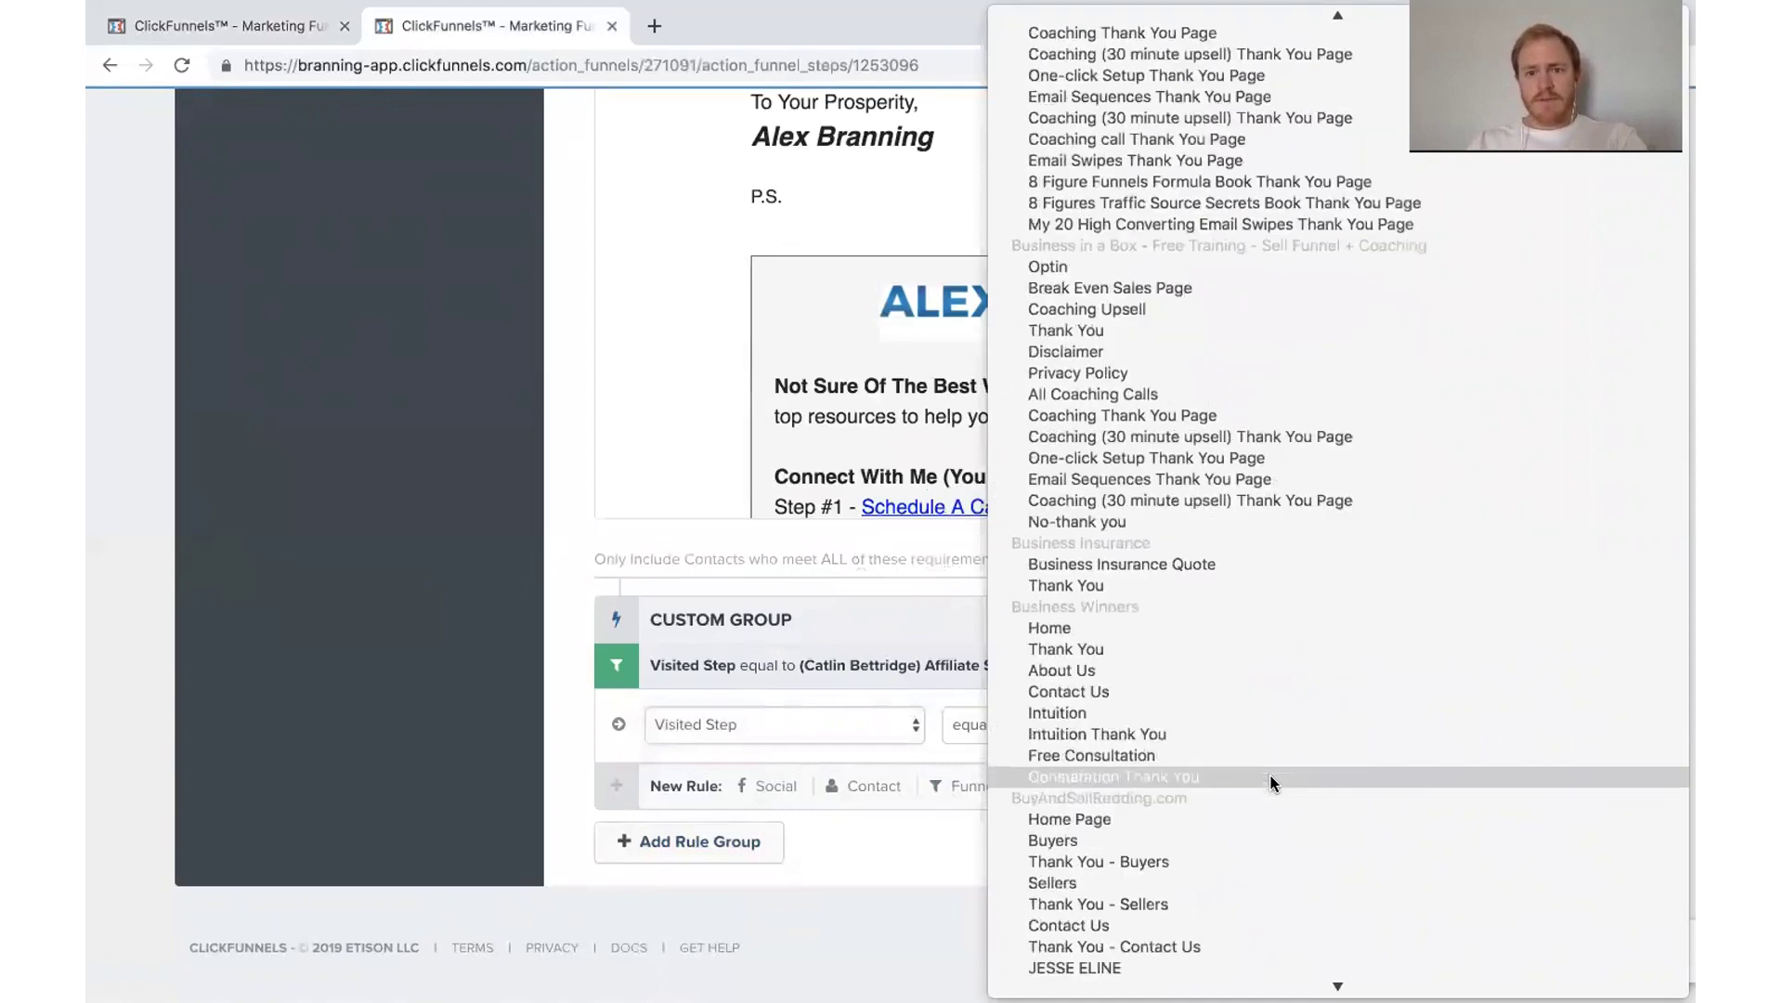
pyautogui.scroll(-20, 1273, 783)
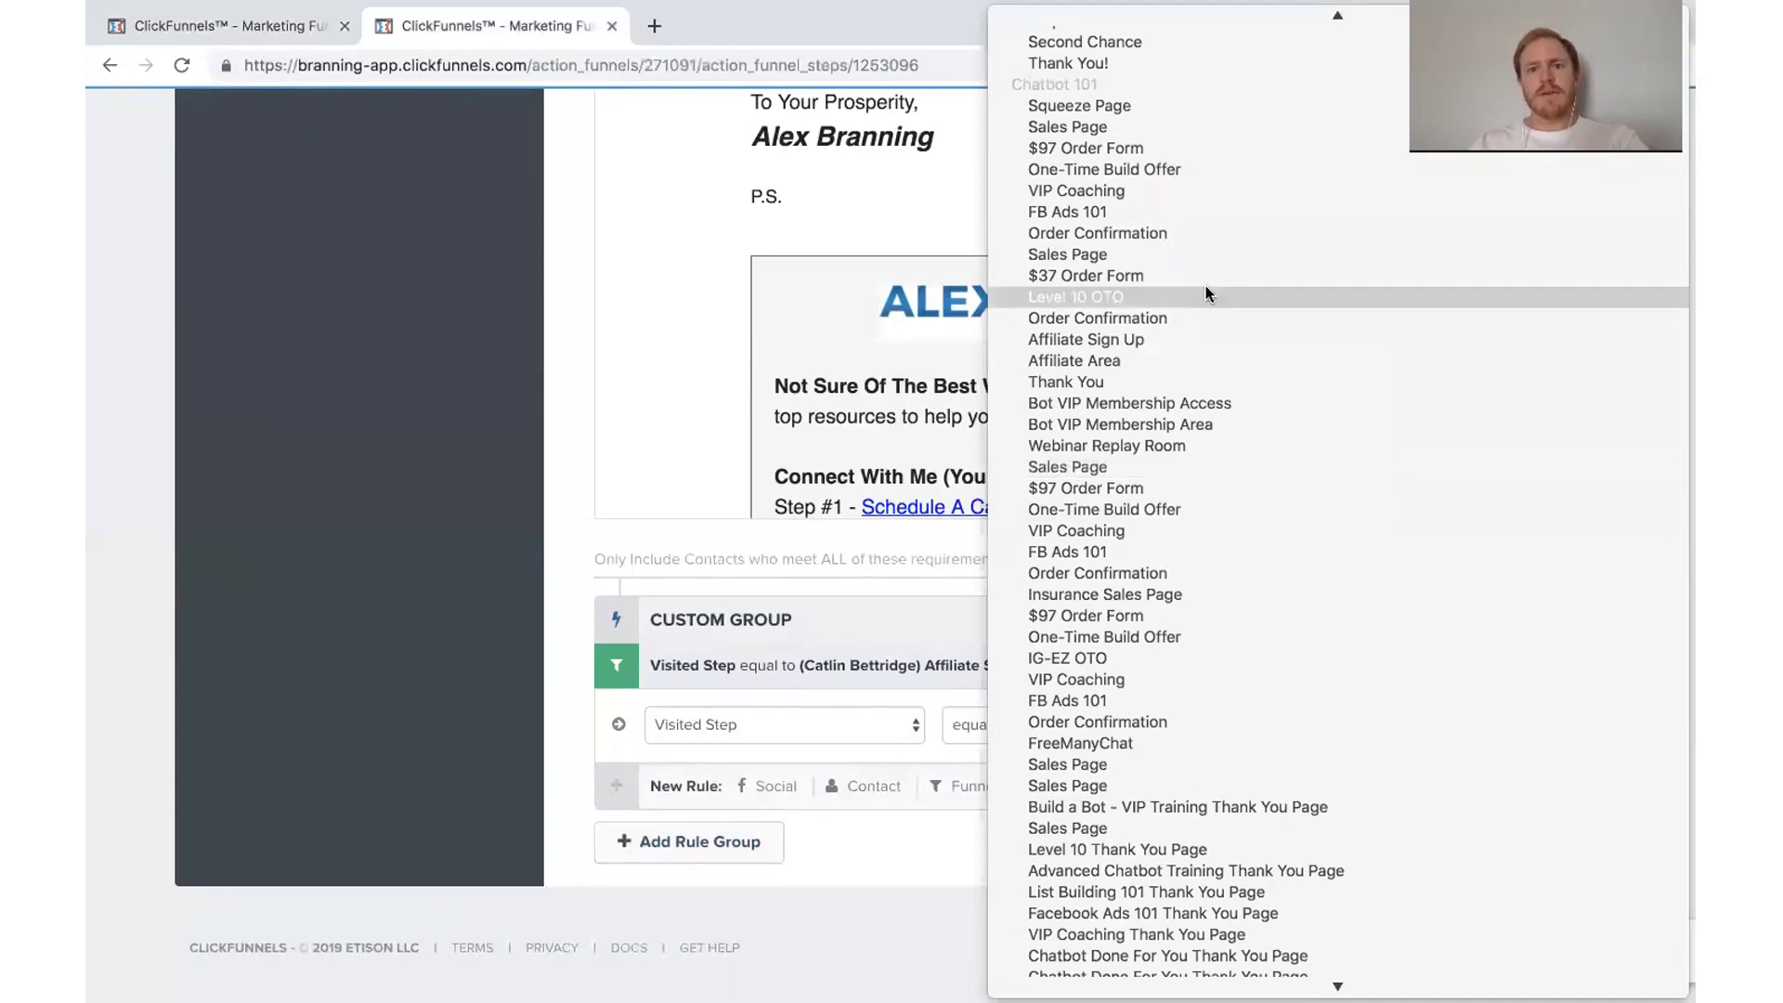
pyautogui.click(1190, 232)
# Step: Change the funnel rule's condition to Never Visited Step
pyautogui.click(839, 737)
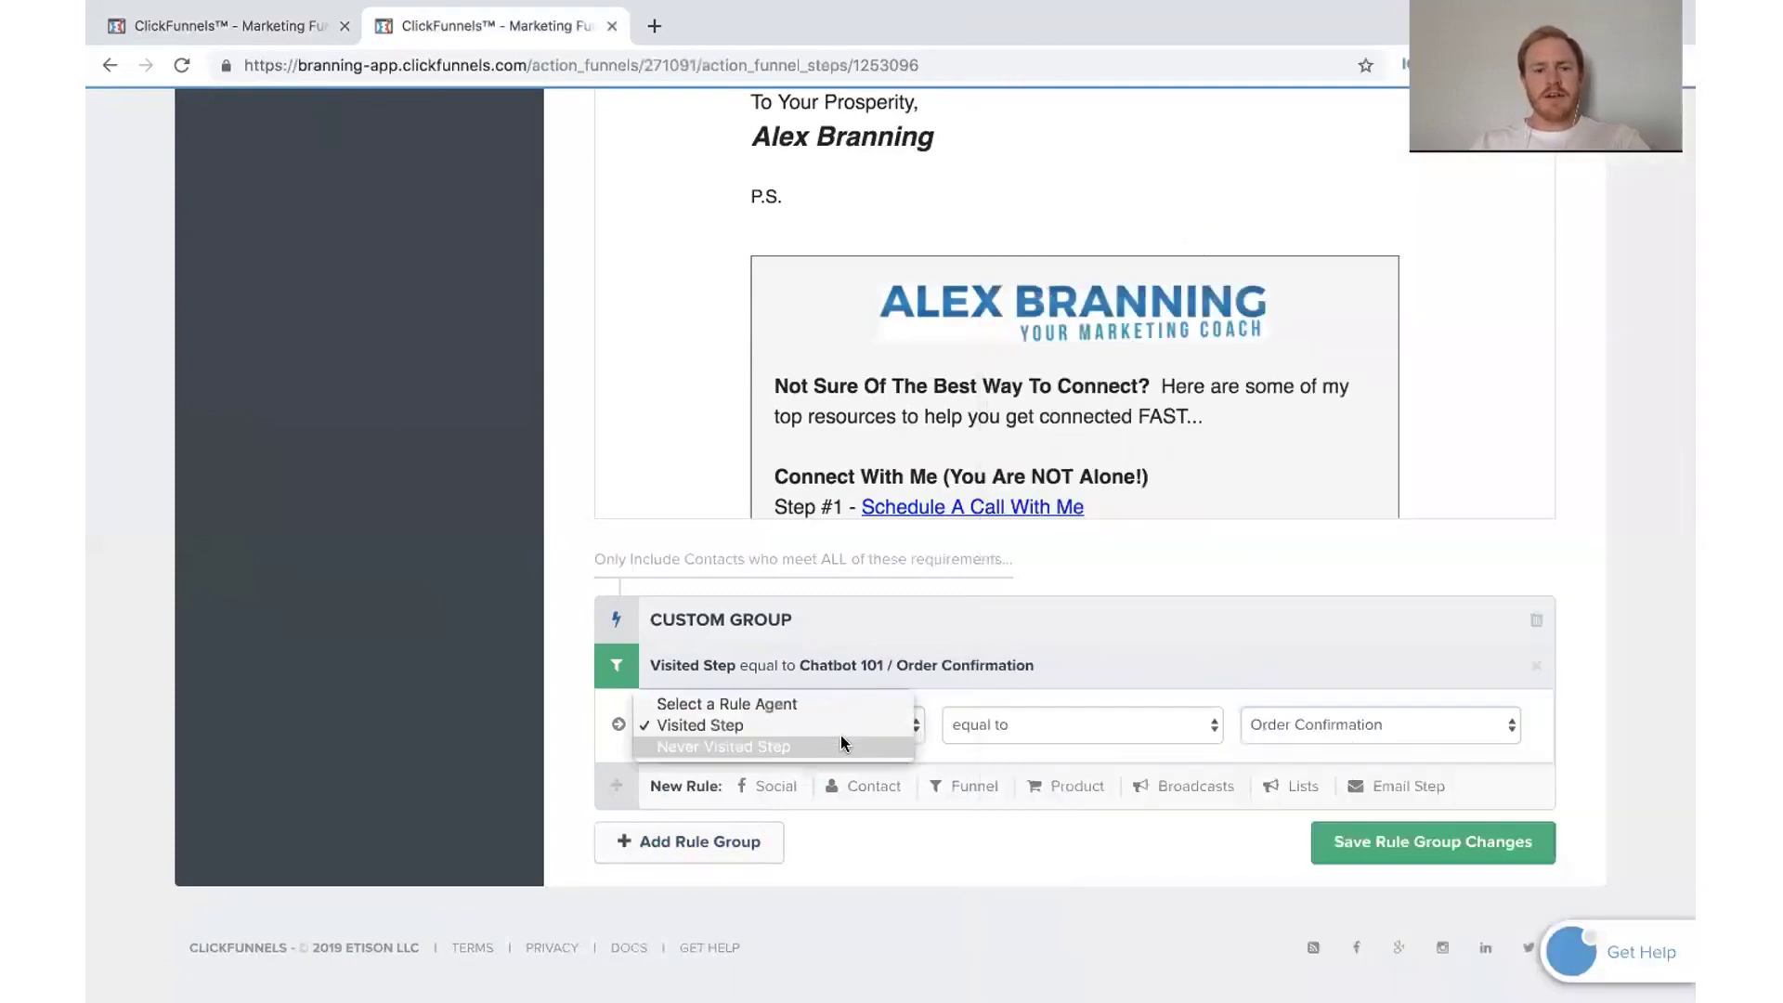
pyautogui.click(840, 739)
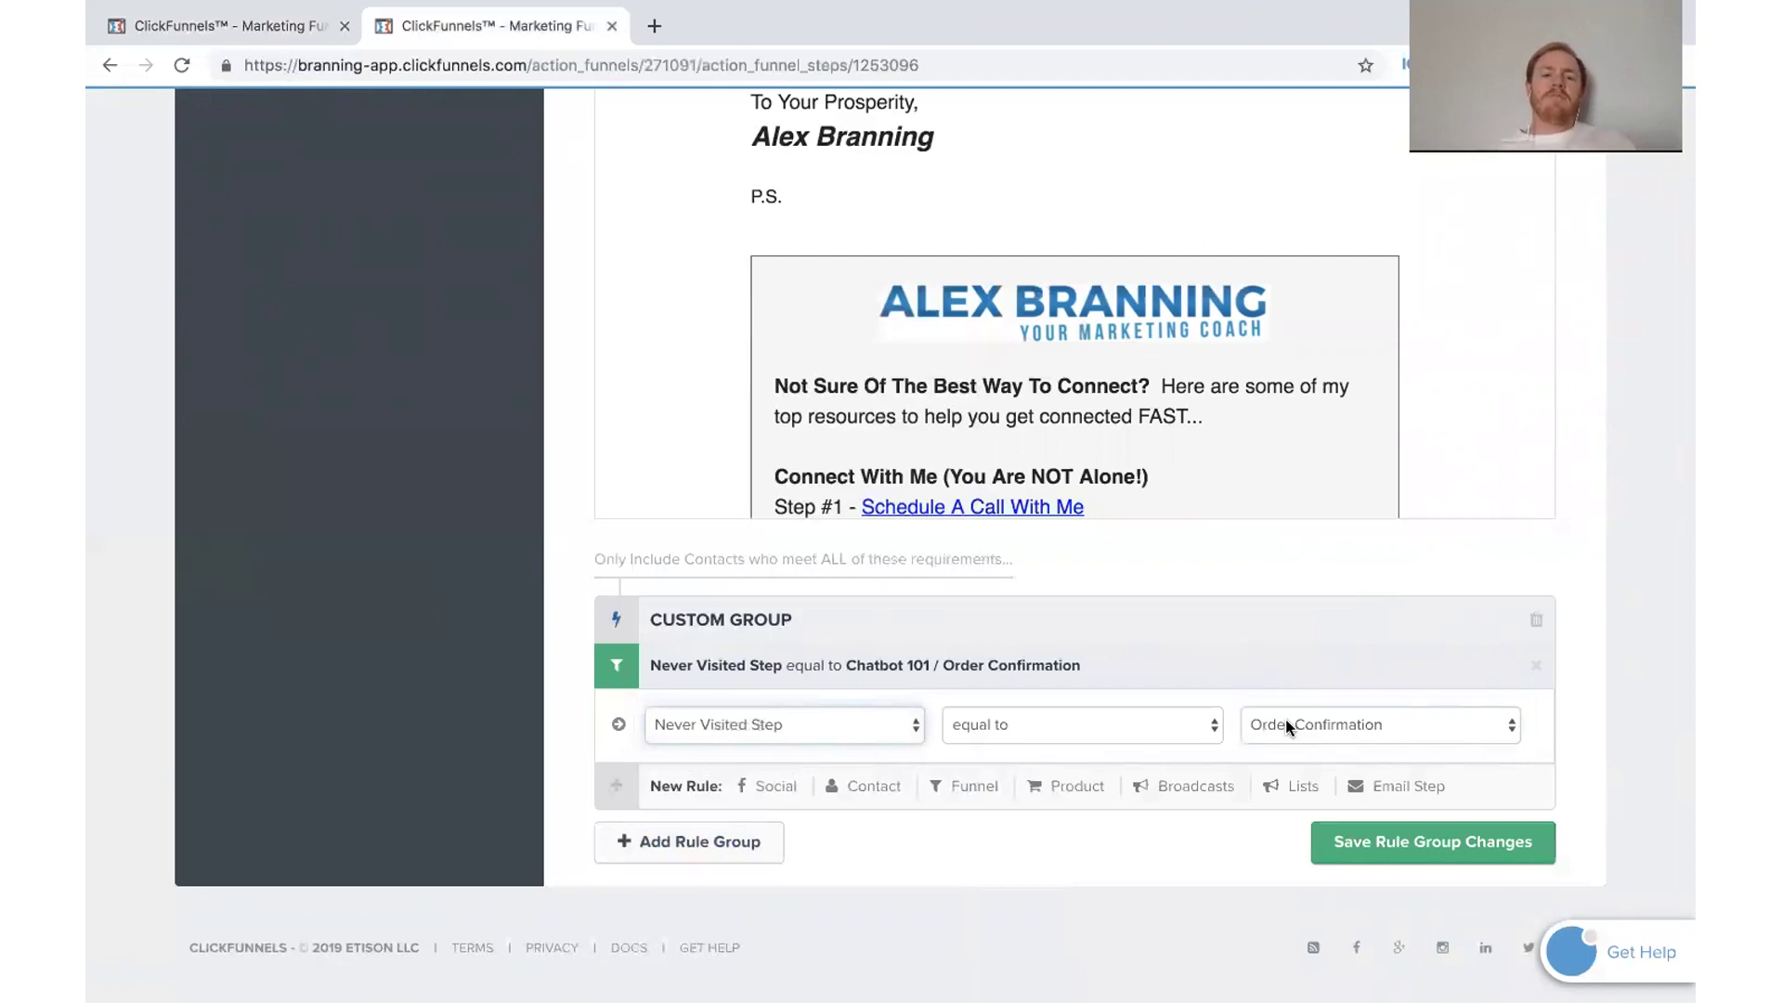
pyautogui.click(919, 832)
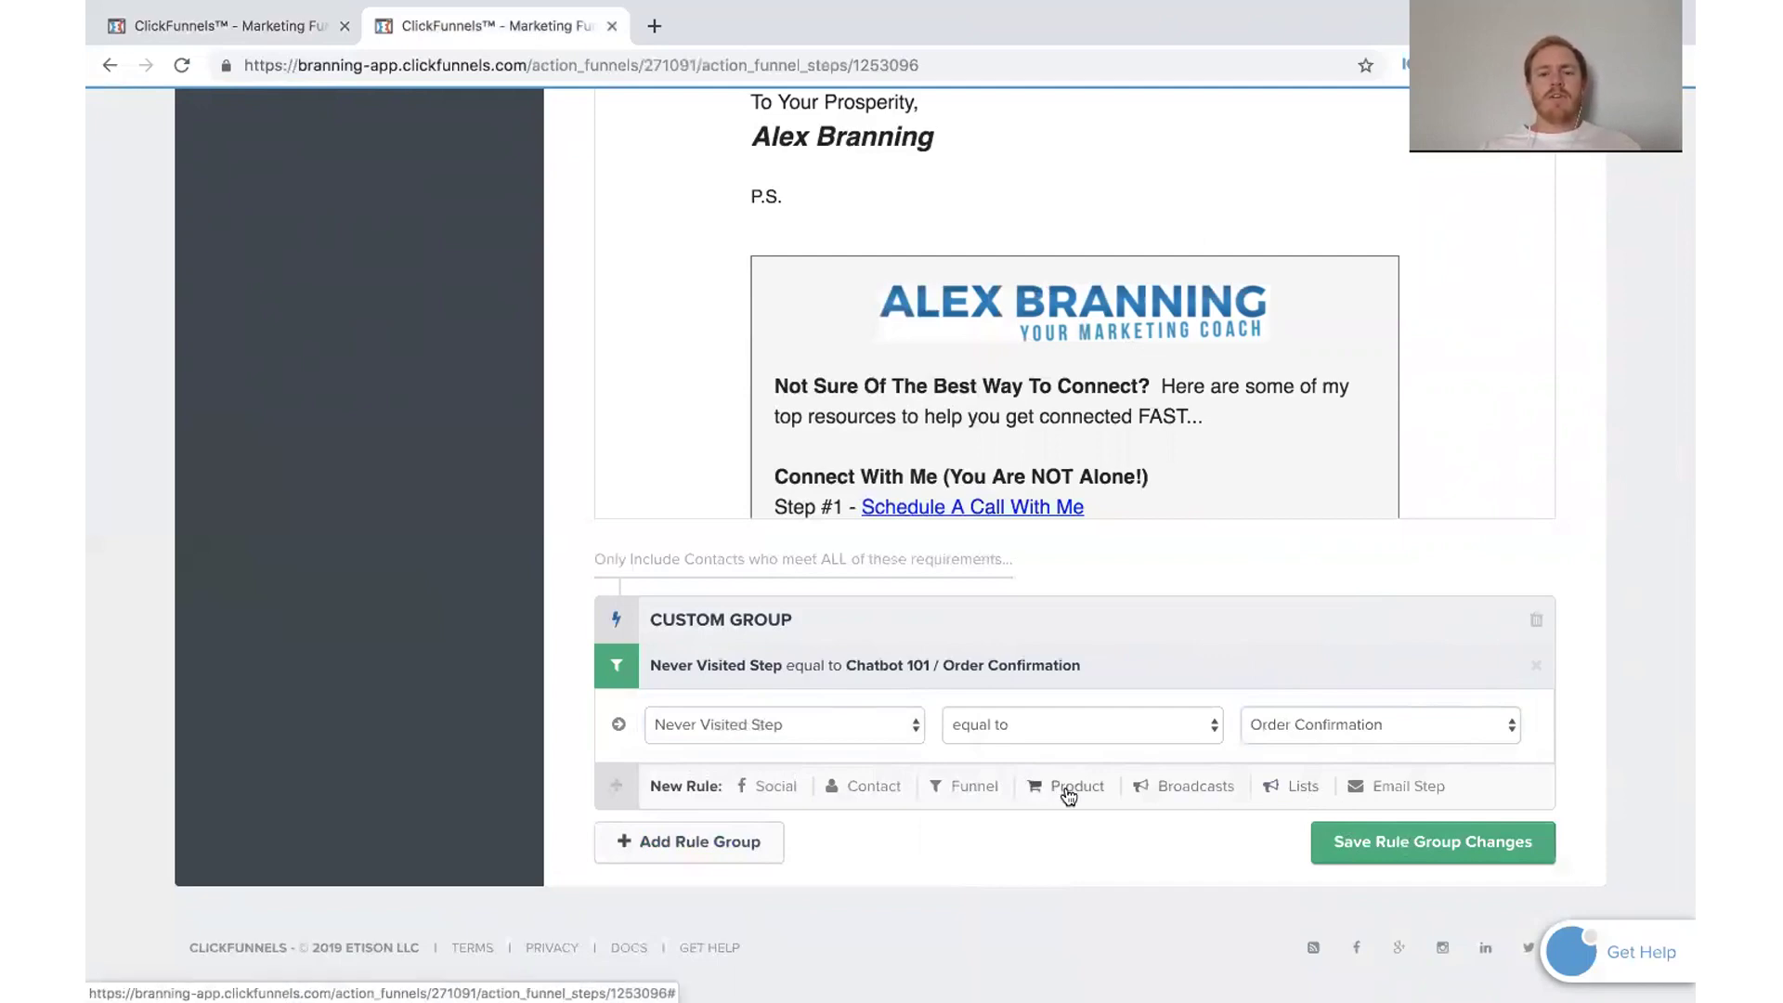
# Step: Add a second rule group with a Product rule set to Never Bought Product
pyautogui.click(701, 841)
pyautogui.scroll(-2, 1038, 829)
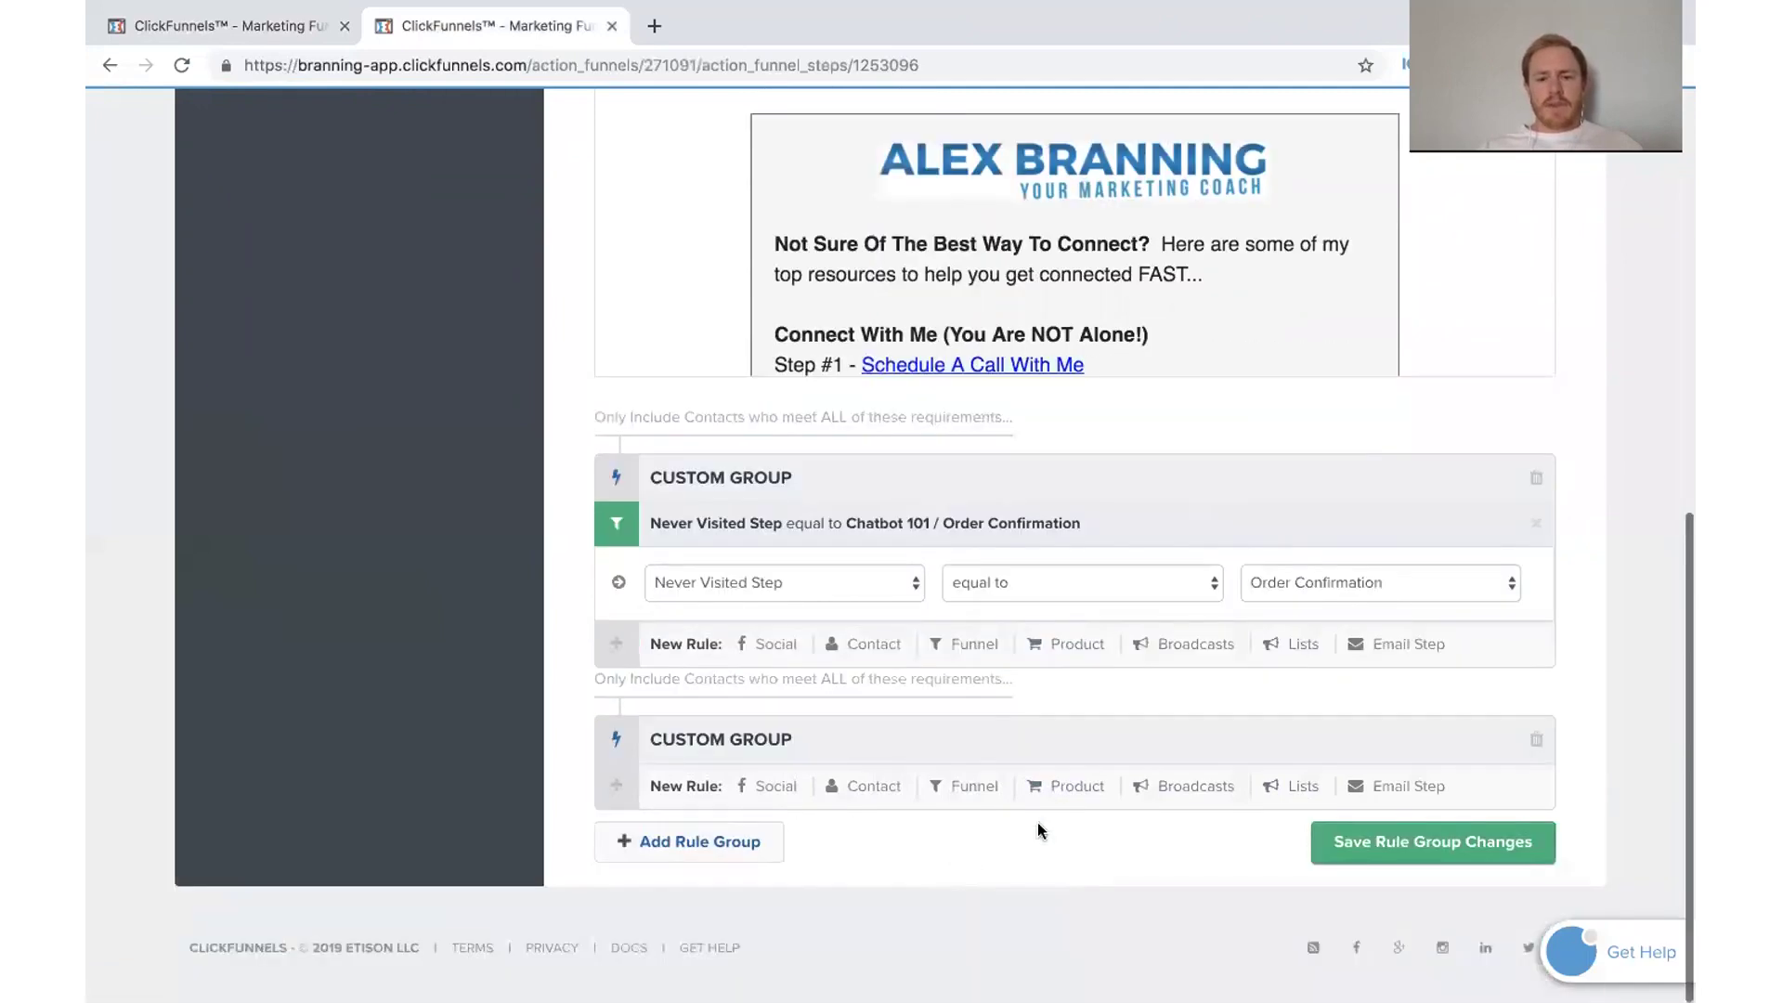
pyautogui.click(1072, 788)
pyautogui.click(799, 844)
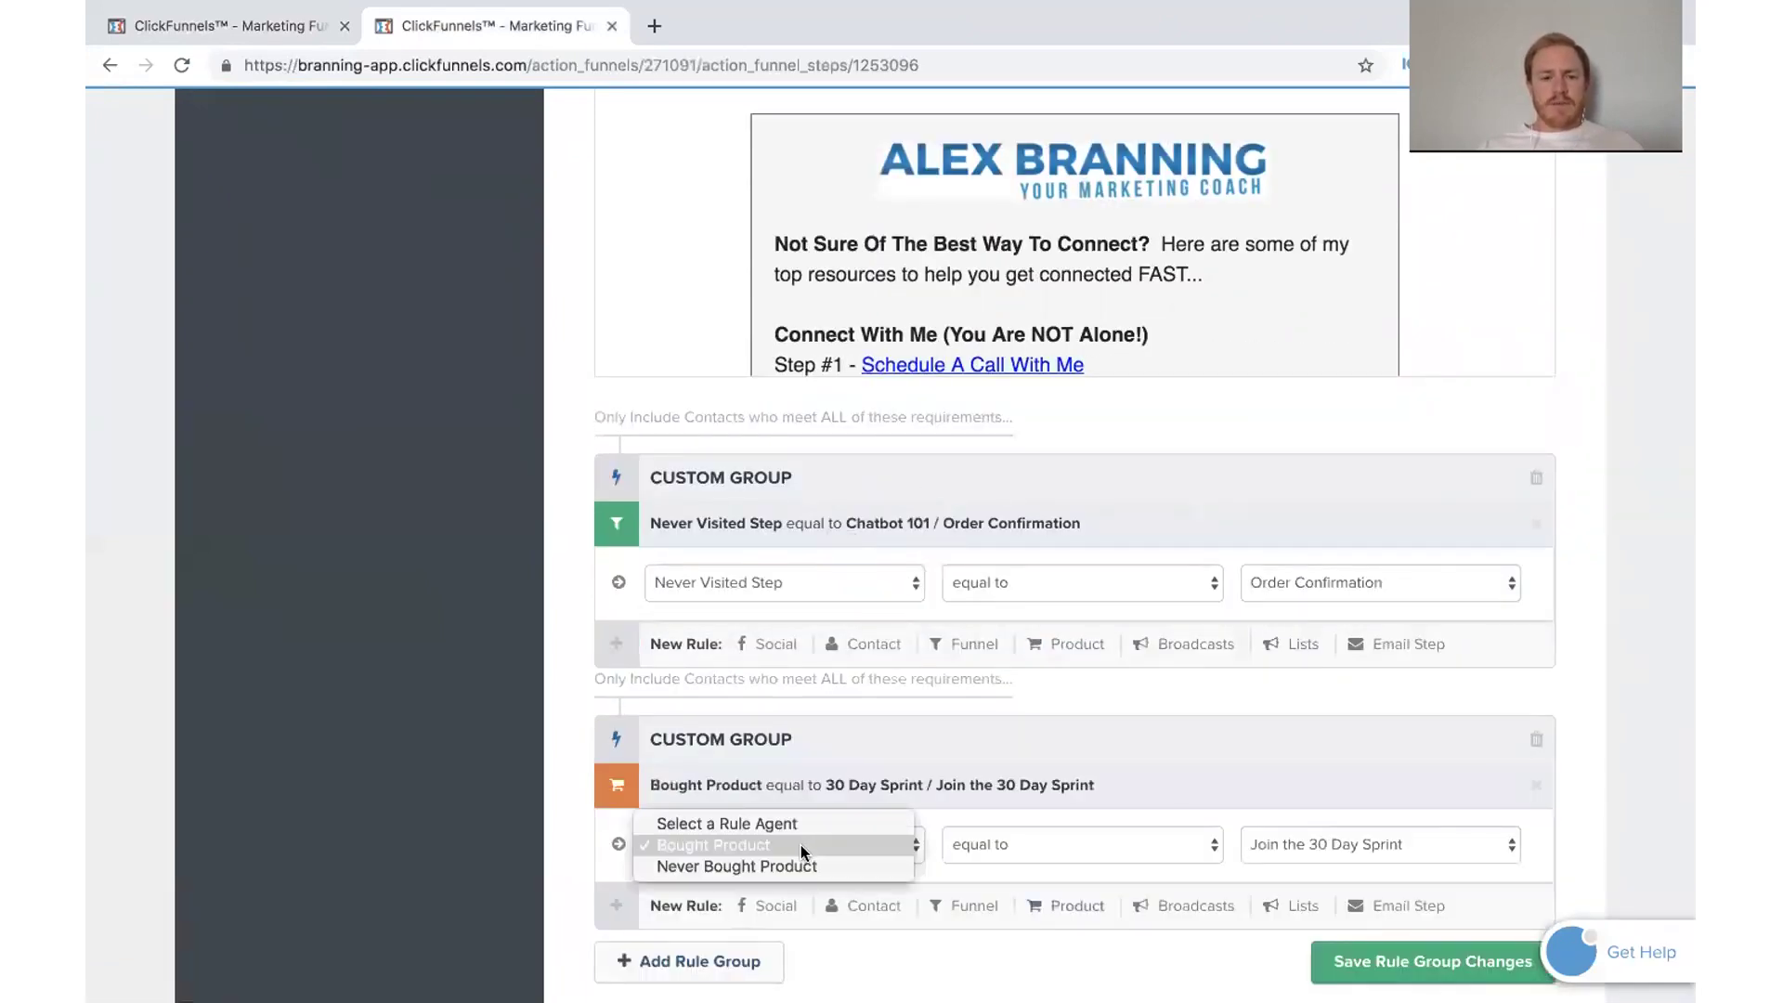
pyautogui.click(816, 867)
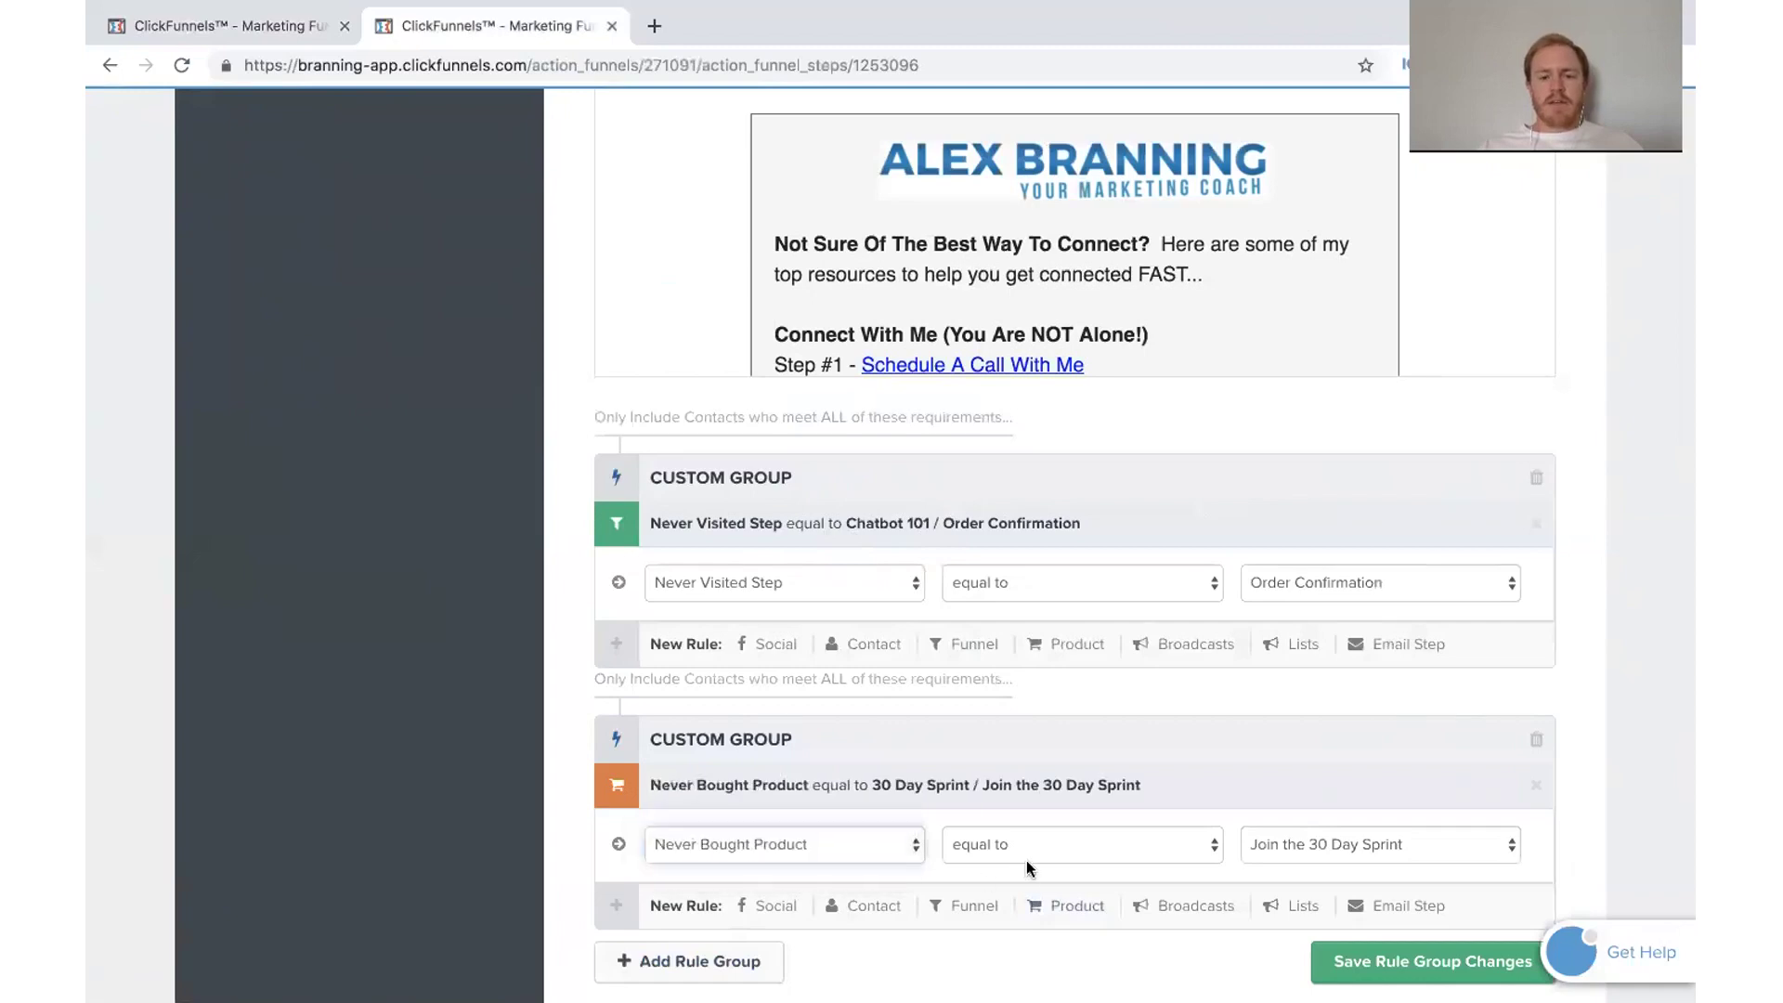
# Step: Set the product rule's target to Chatbot 101 Online Course under Chatbot 101
pyautogui.click(1332, 846)
pyautogui.scroll(-15, 1224, 877)
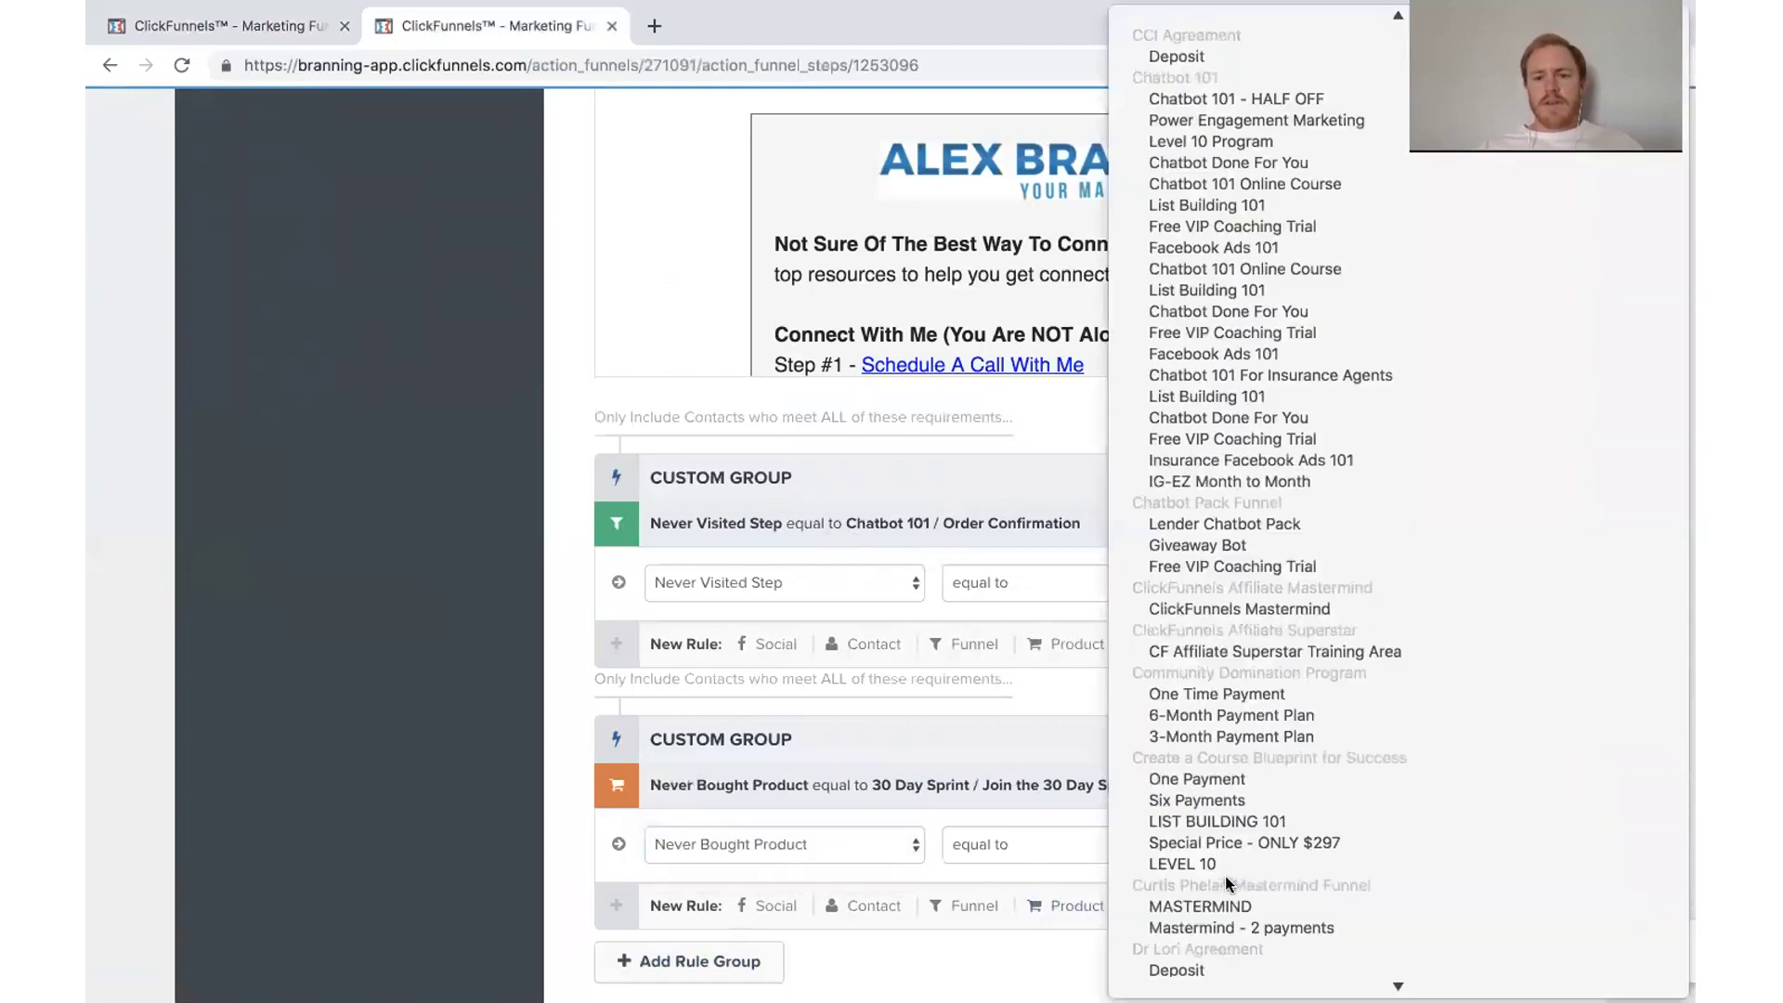
pyautogui.scroll(10, 1224, 876)
pyautogui.scroll(5, 1226, 882)
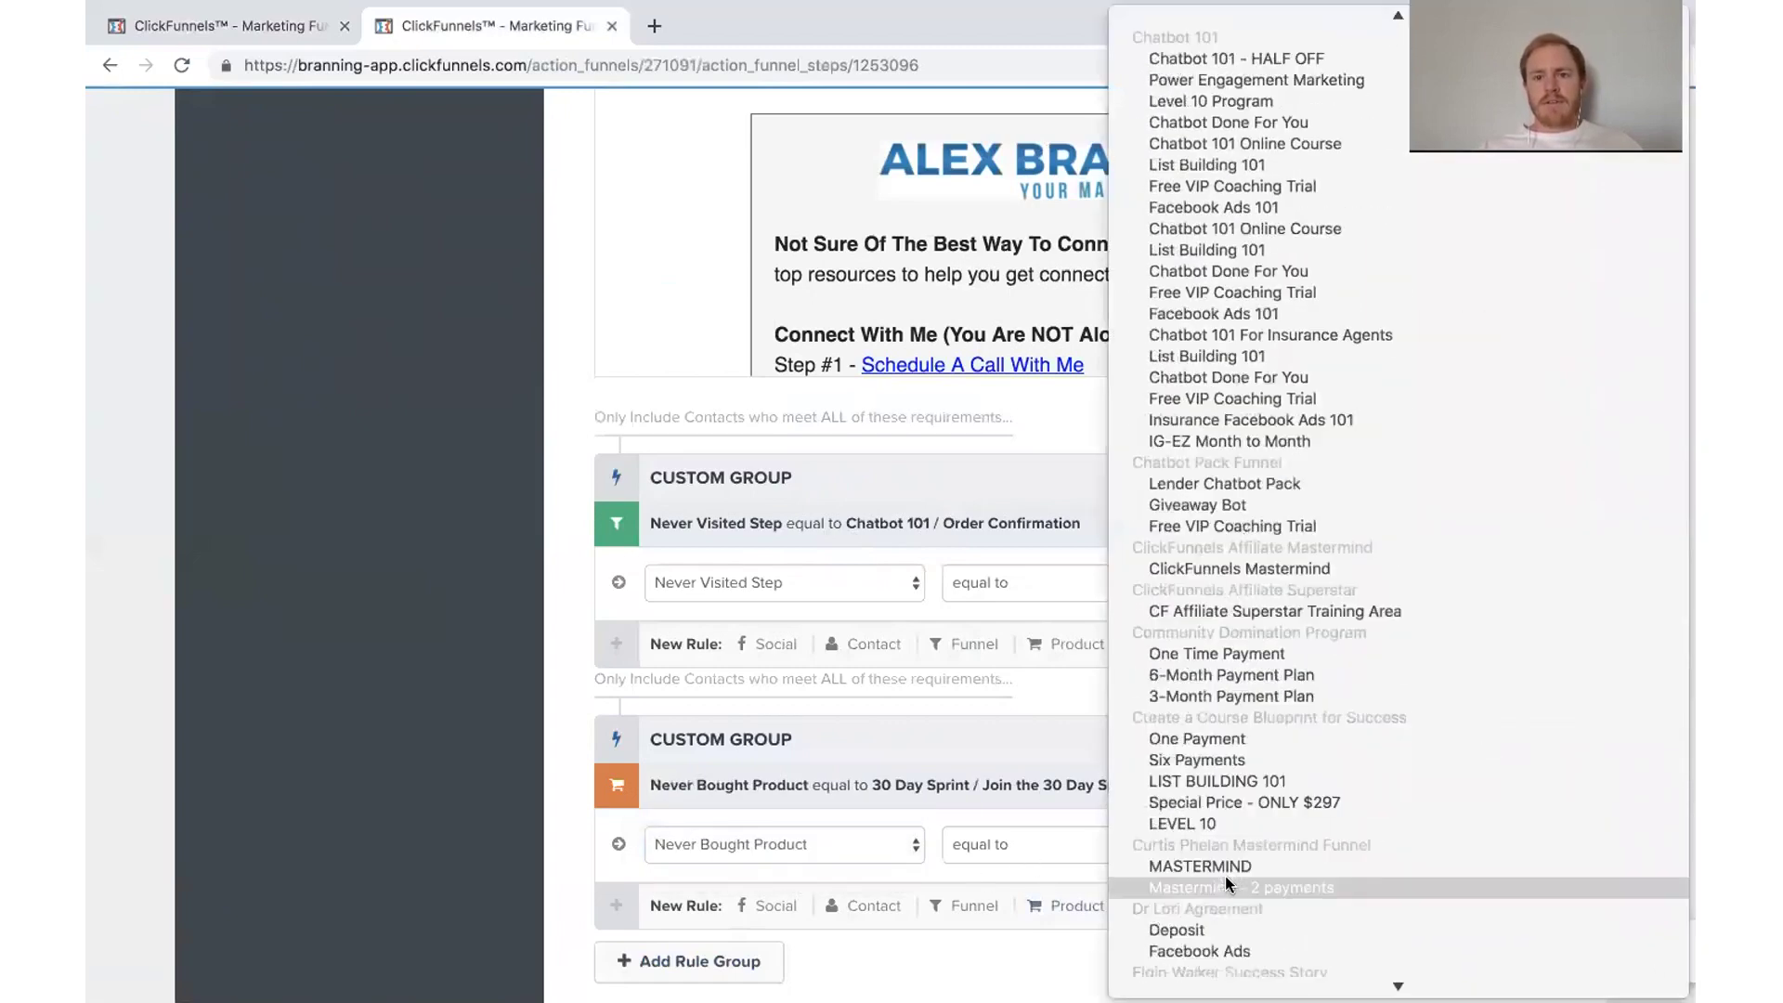
pyautogui.scroll(5, 1224, 877)
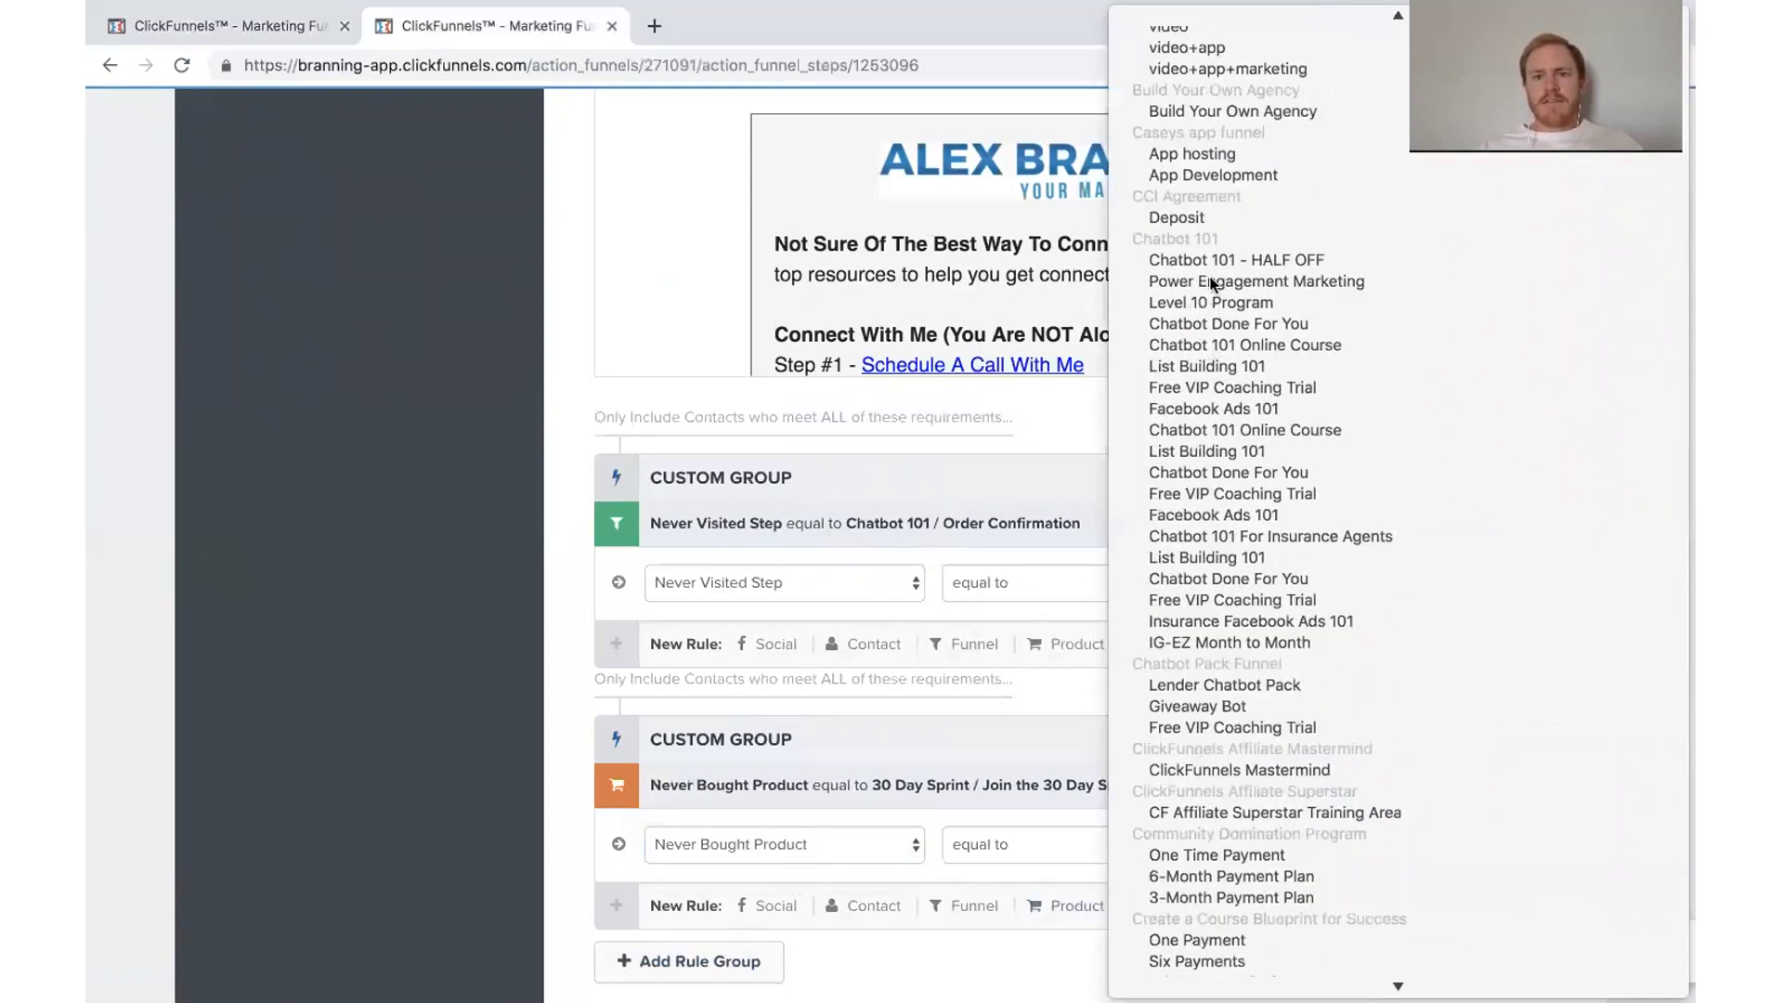
pyautogui.click(1362, 347)
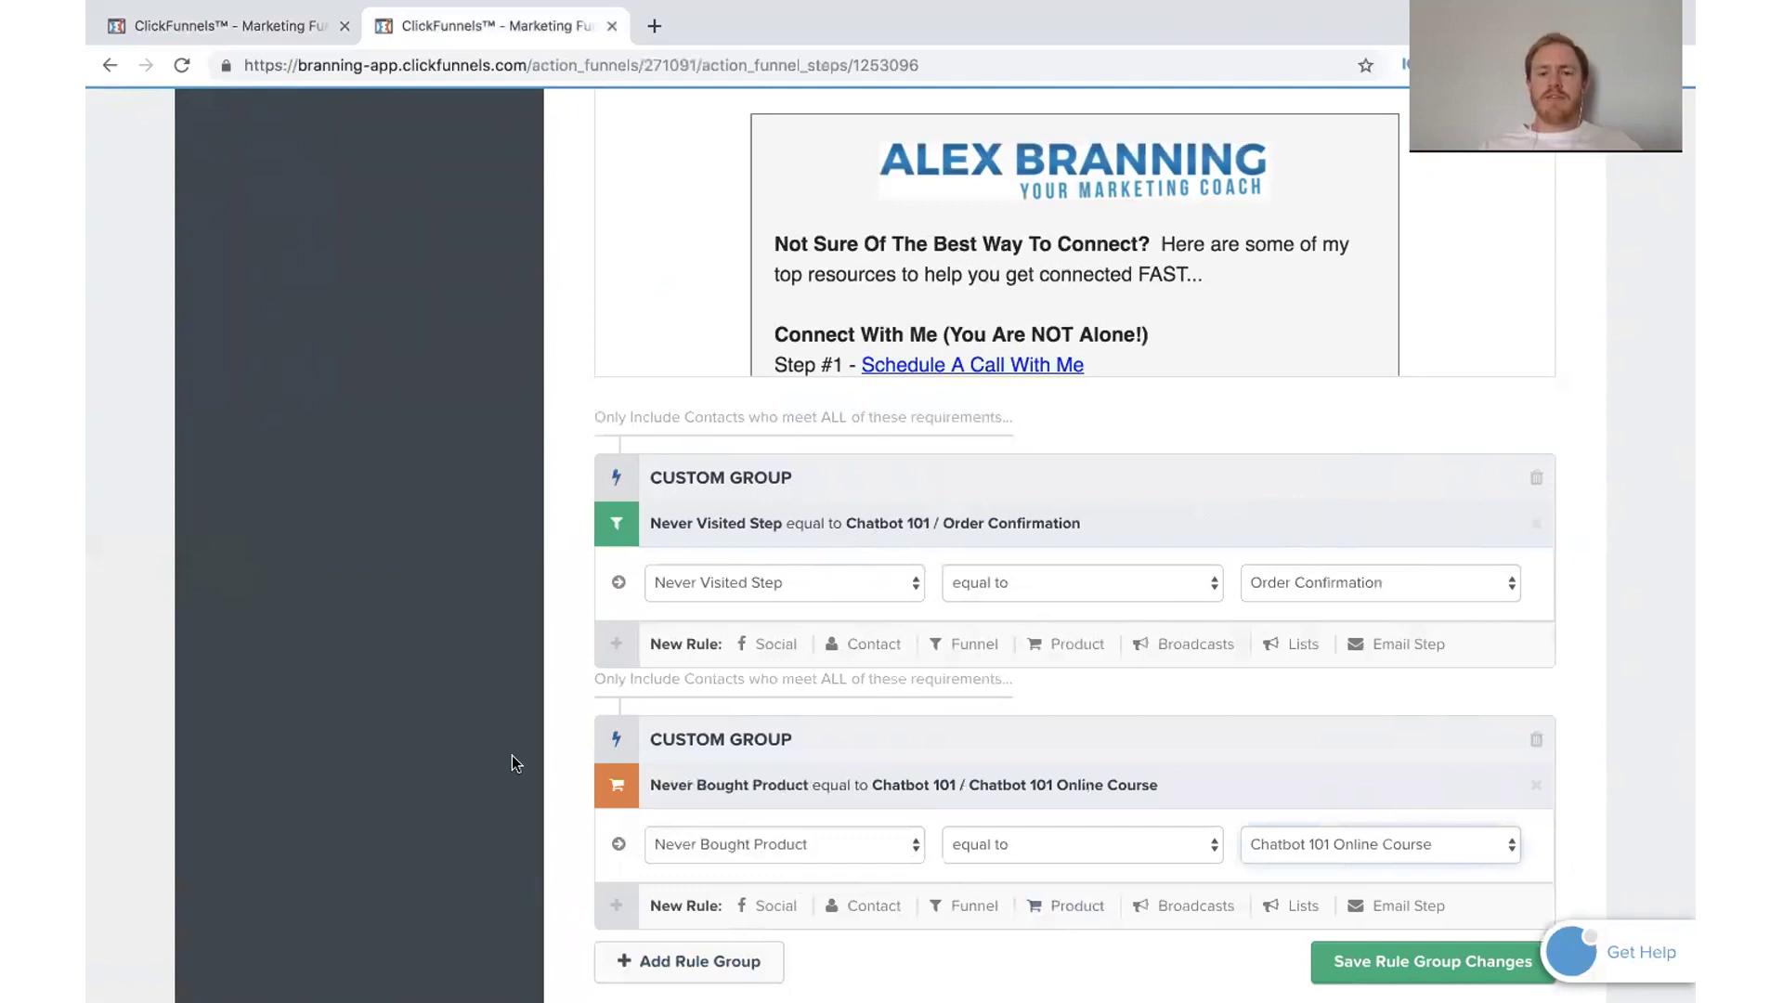
# Step: Add a third rule group containing a Lists rule
pyautogui.scroll(-2, 1289, 838)
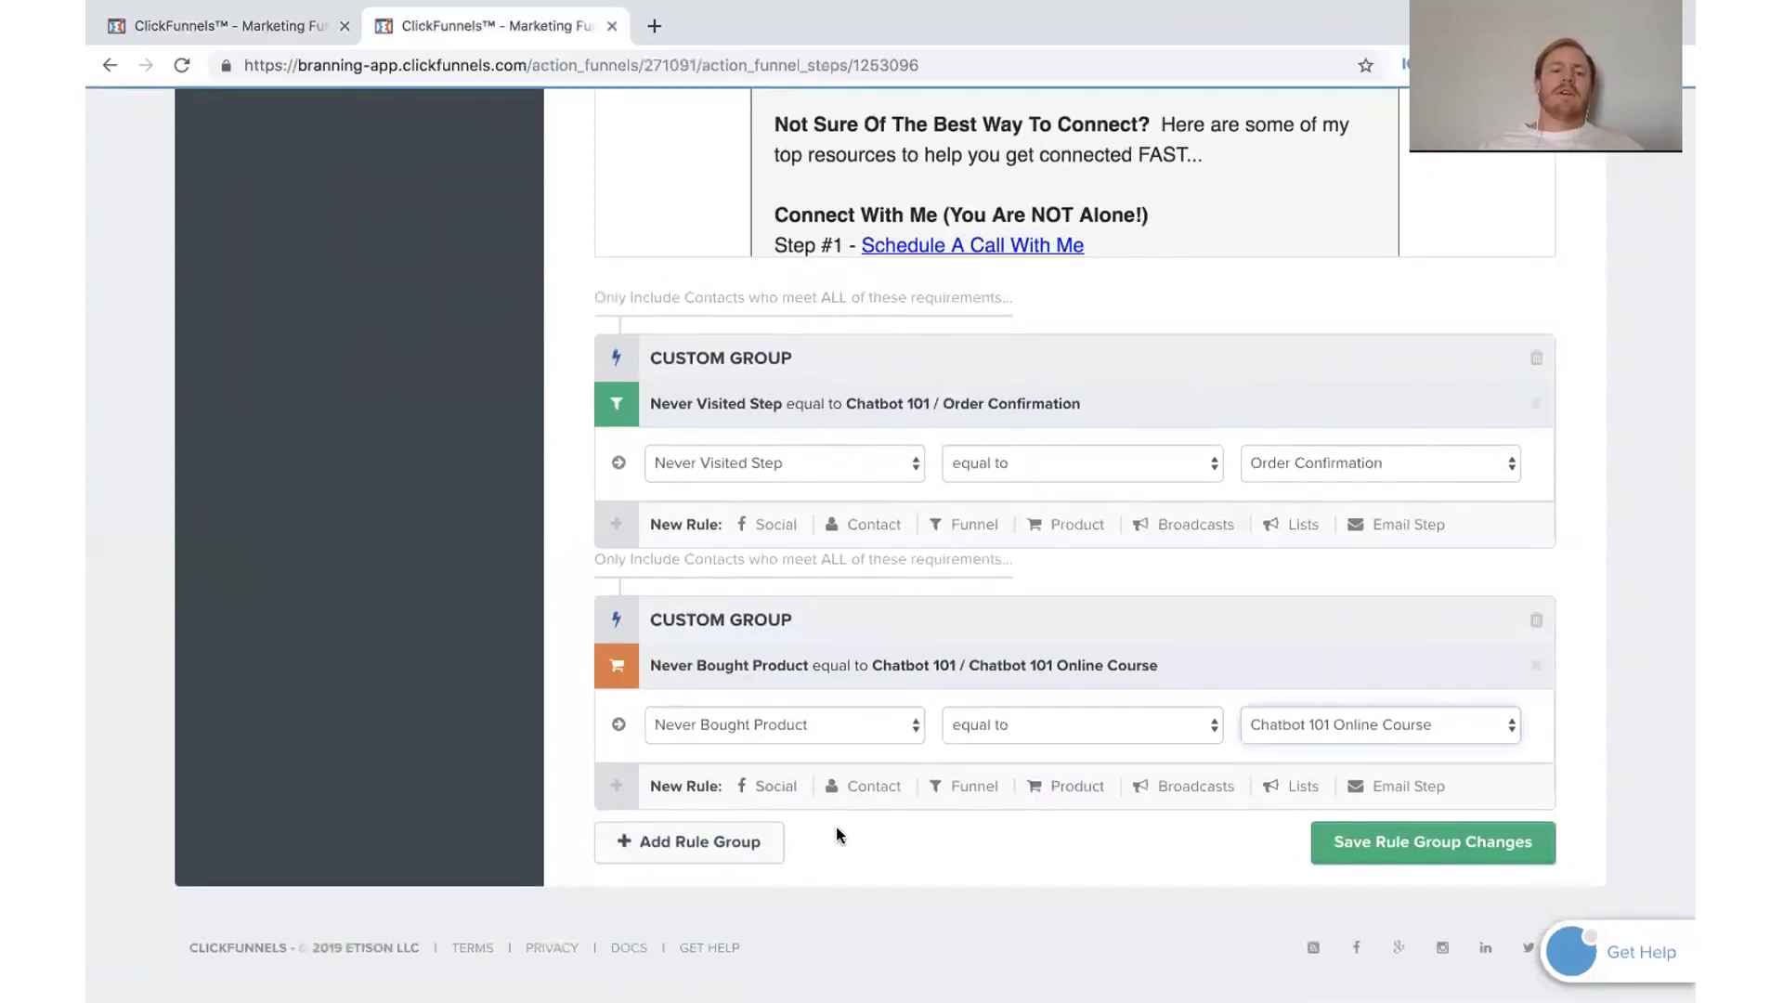
pyautogui.click(744, 852)
pyautogui.scroll(-1, 747, 849)
pyautogui.scroll(-2, 747, 849)
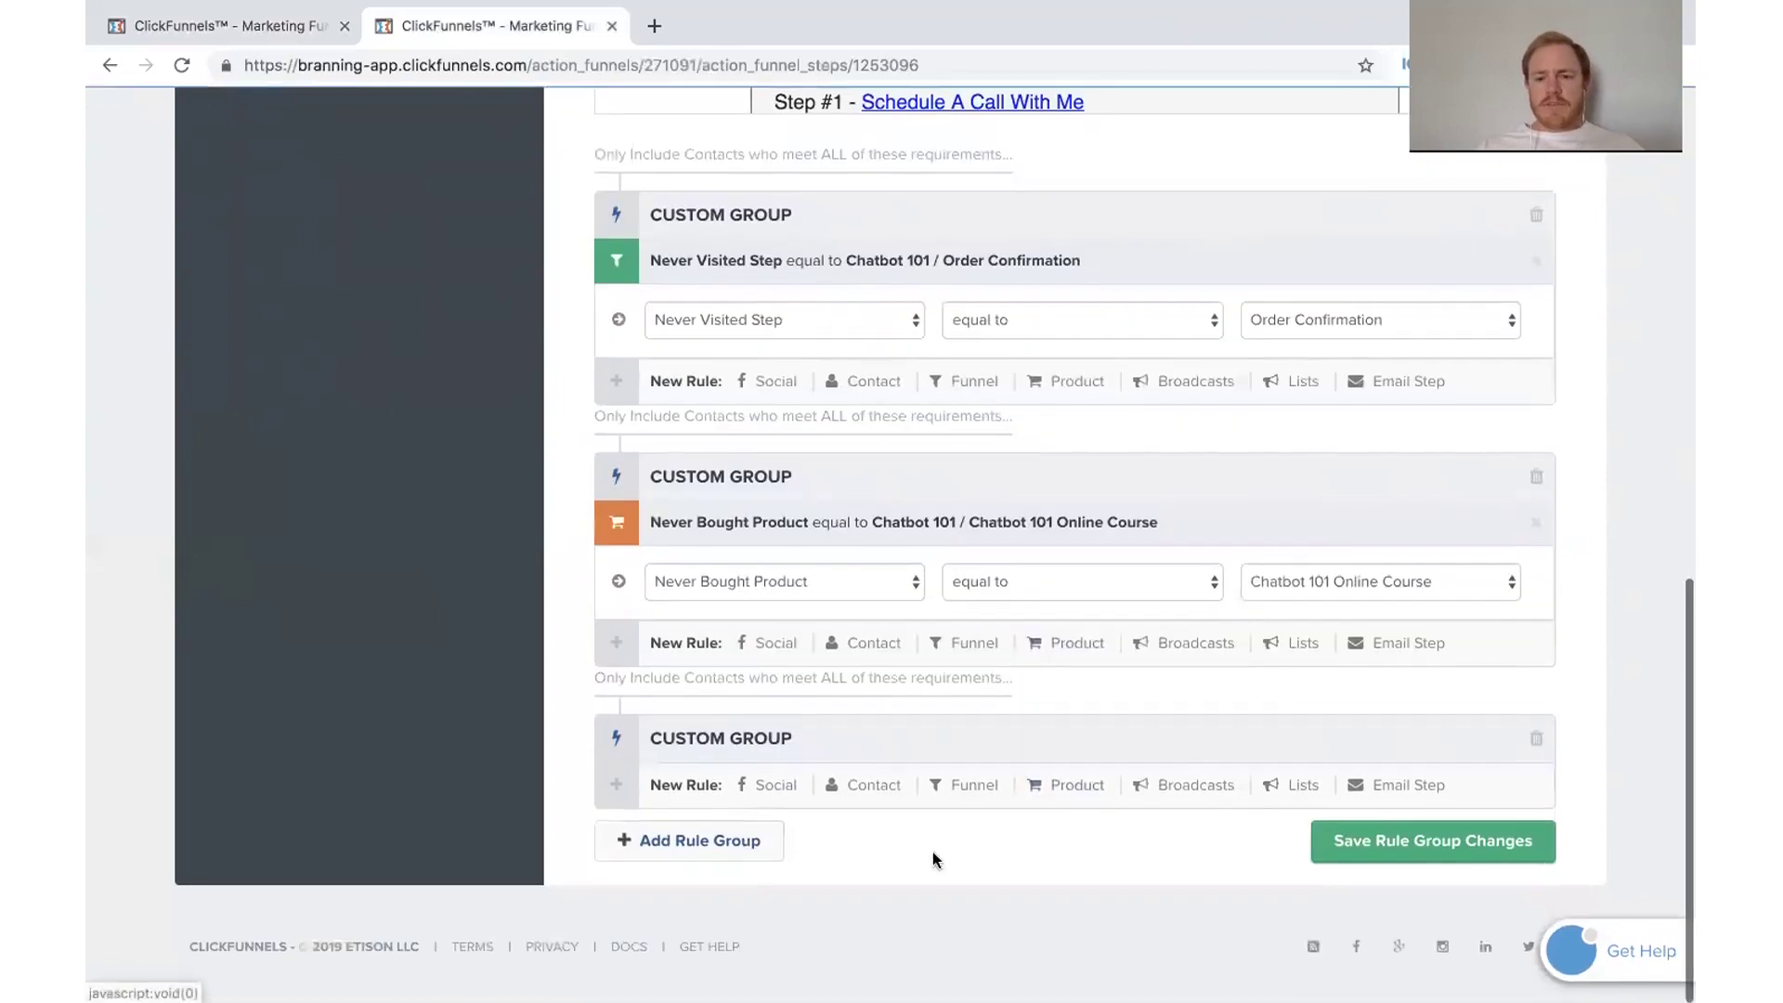
pyautogui.click(1317, 792)
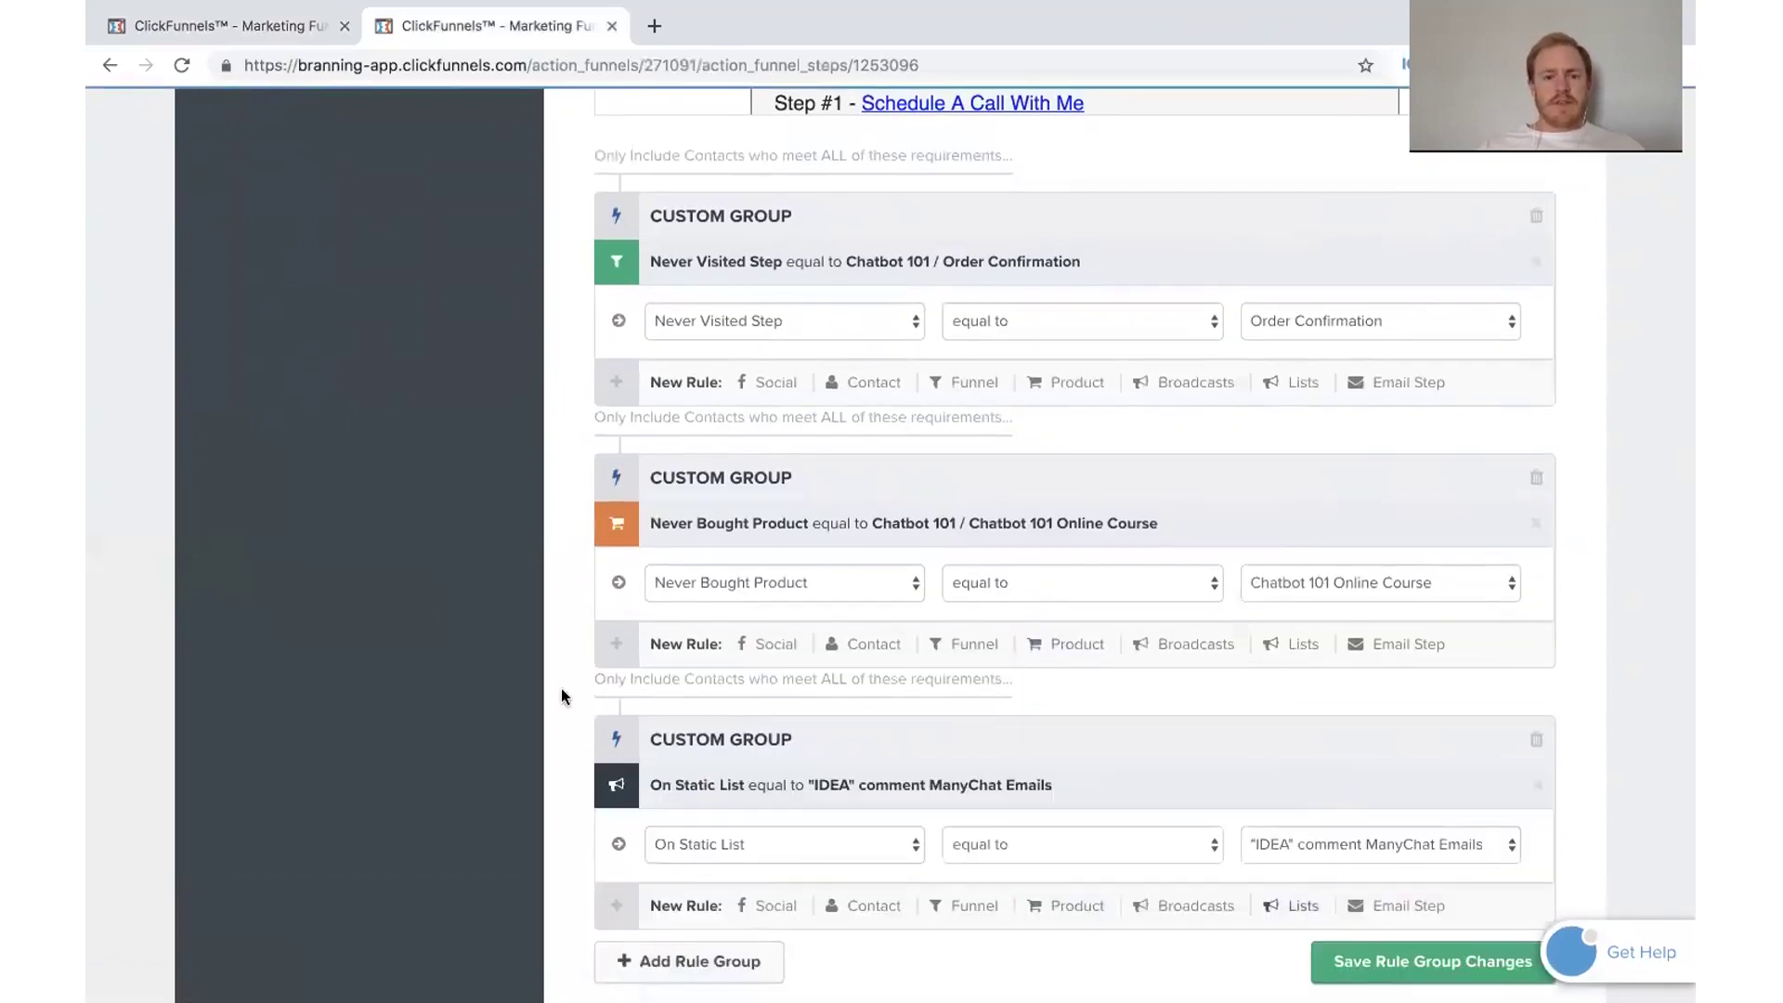
pyautogui.scroll(-1, 748, 794)
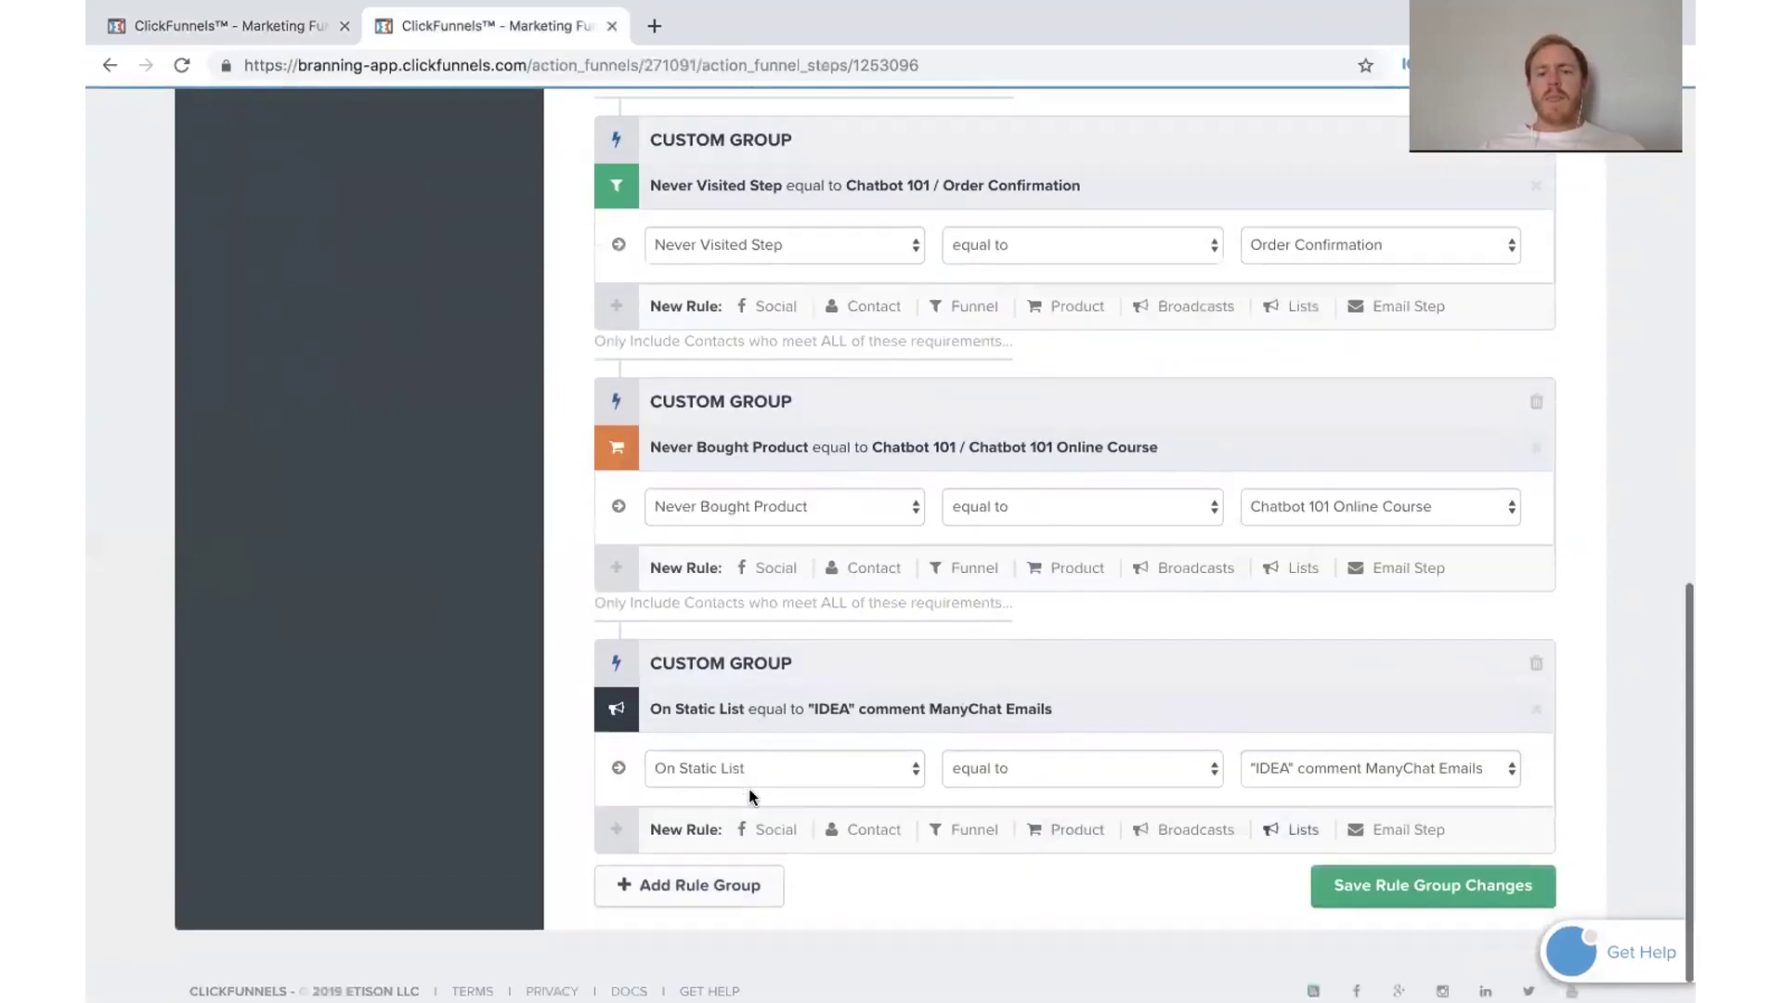
# Step: Set the list rule to Not on Static List equal to Build A Bot Challenge
pyautogui.click(1360, 773)
pyautogui.scroll(-8, 1362, 866)
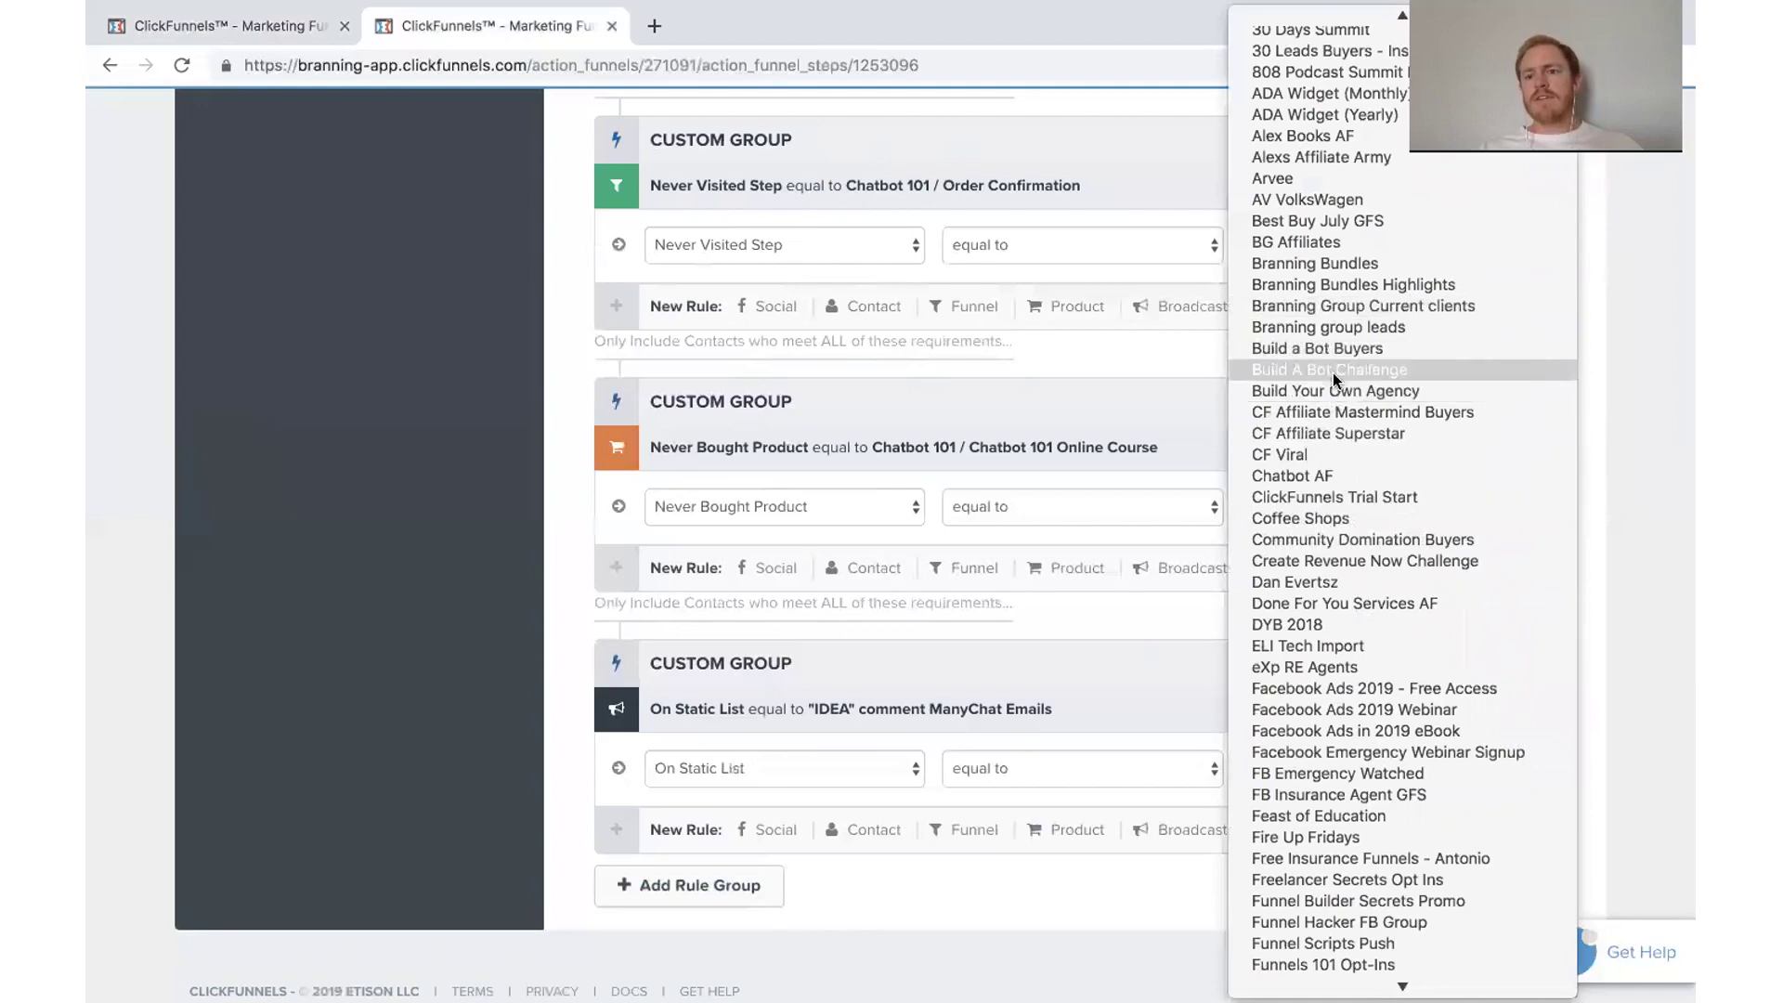
pyautogui.click(1333, 372)
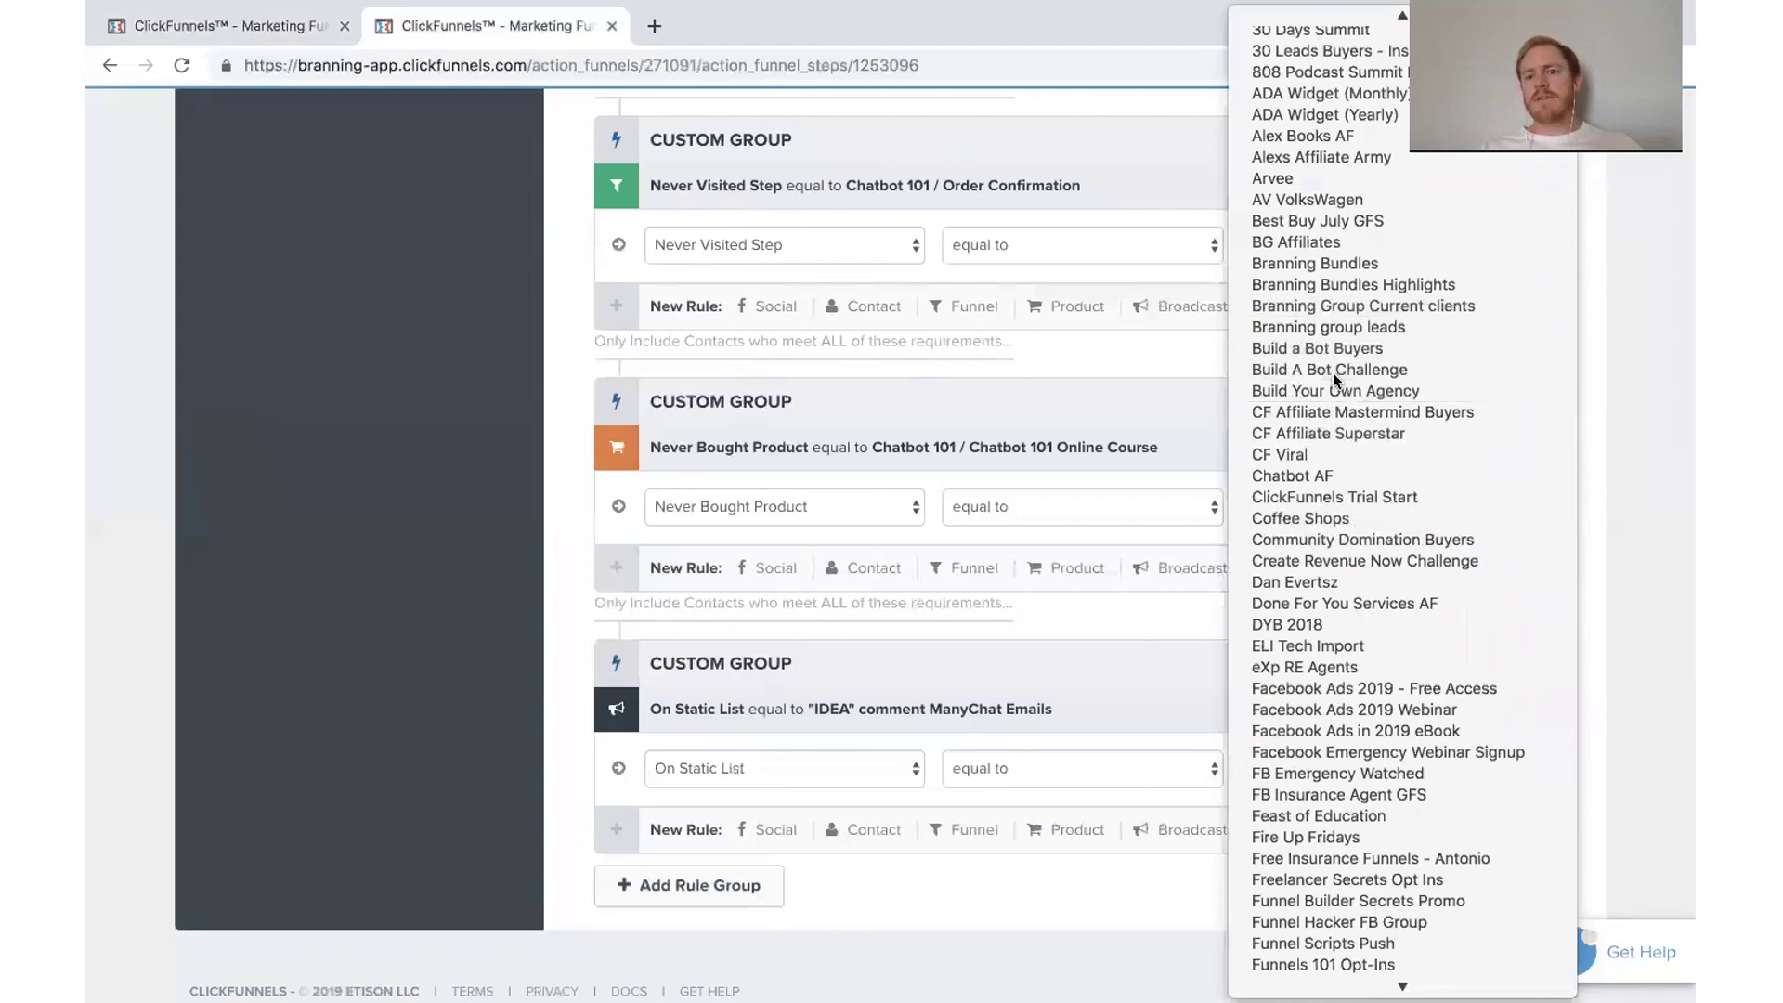
pyautogui.click(713, 760)
pyautogui.click(713, 793)
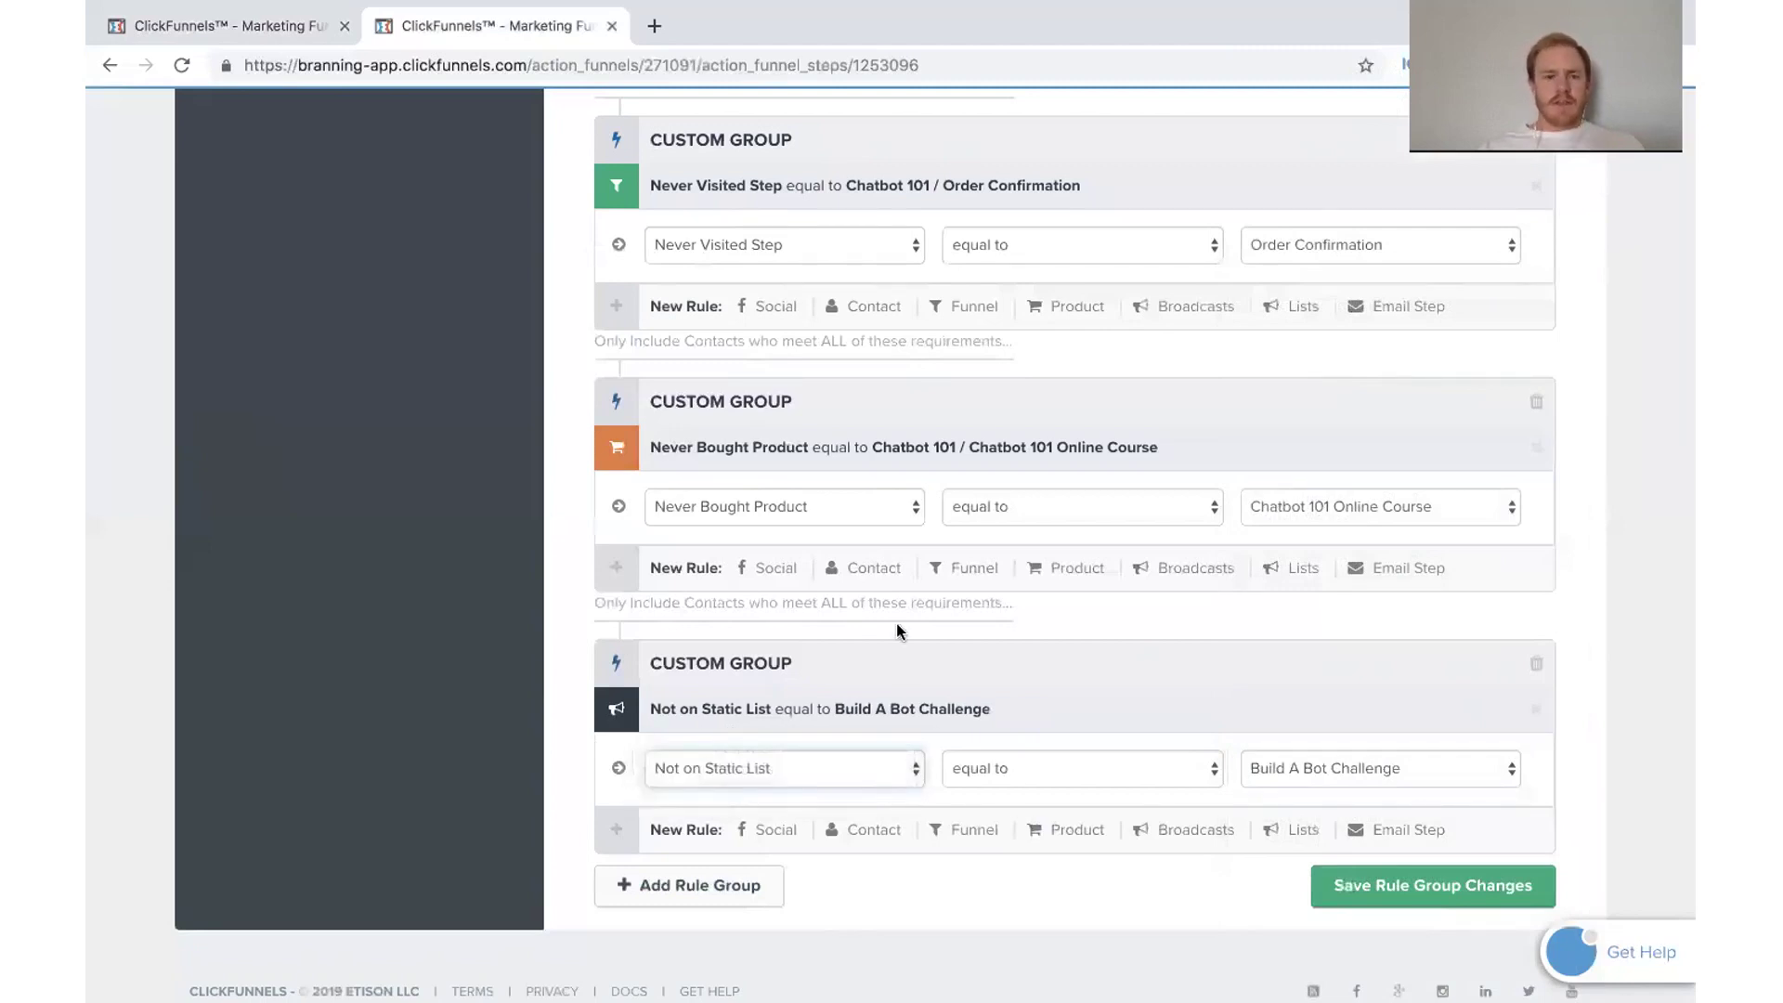
pyautogui.scroll(15, 896, 623)
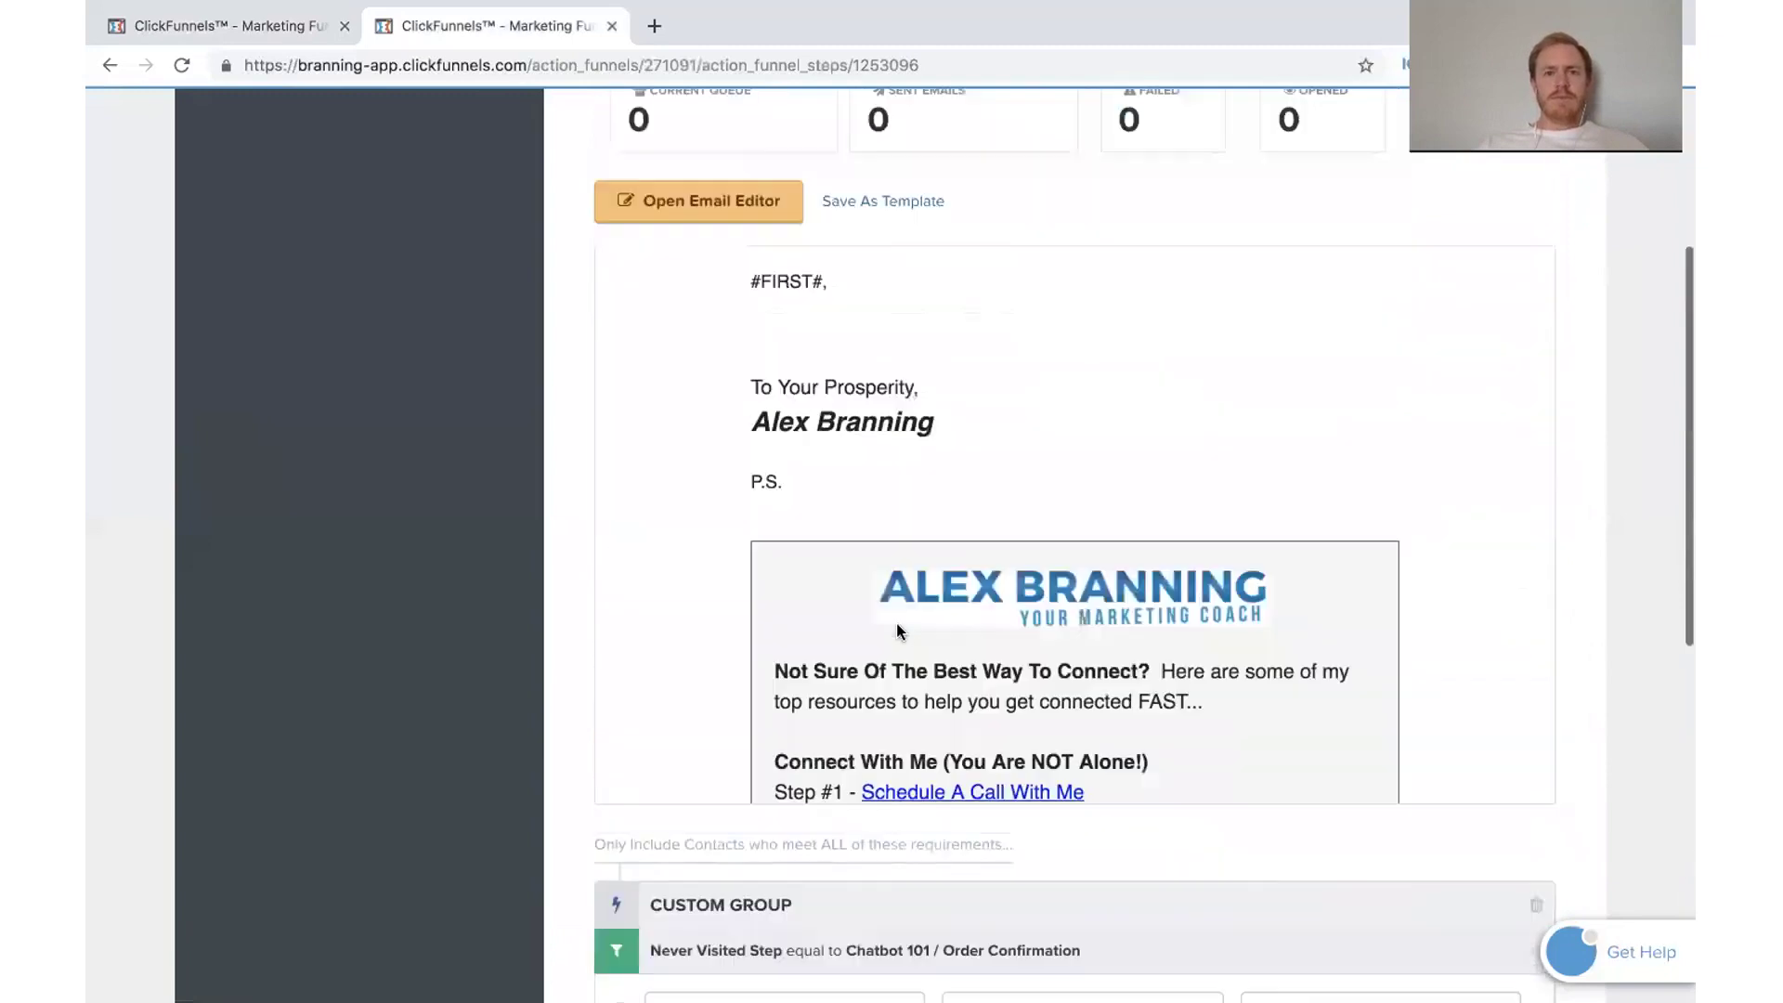
# Step: Review Email #1's content and rule groups in the action funnel alongside the Add To List actions in the Optin step's automation
pyautogui.scroll(2, 574, 465)
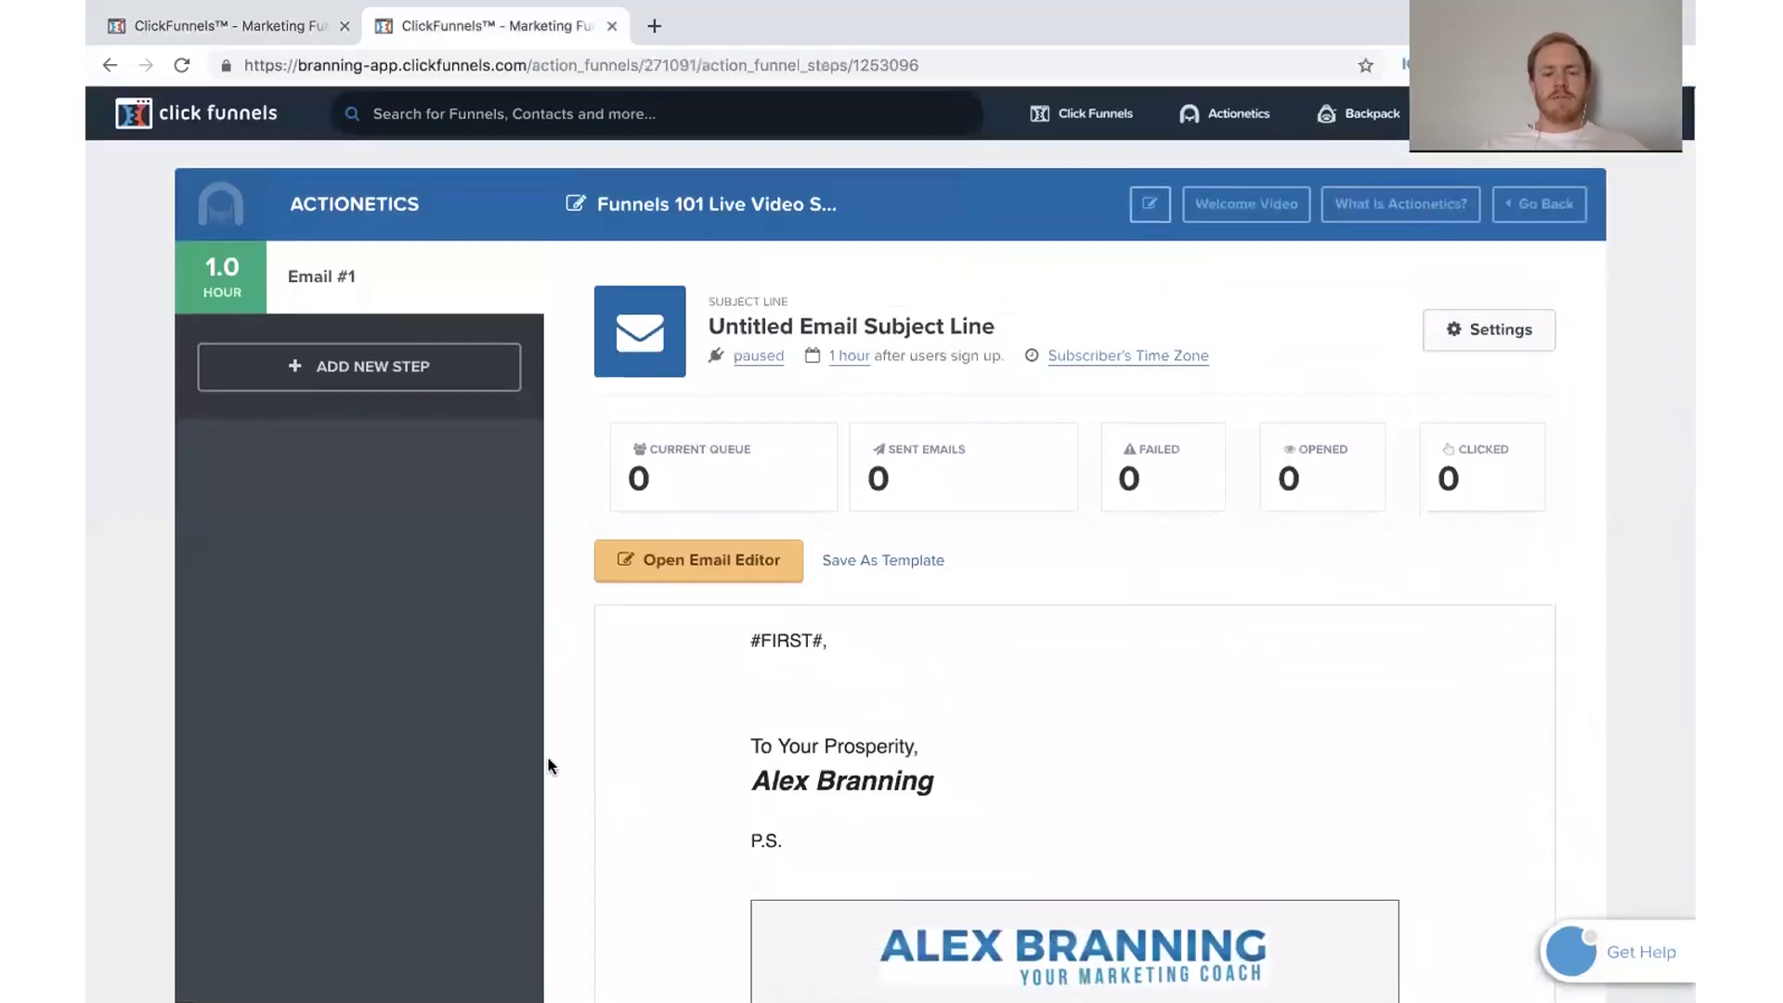
pyautogui.scroll(-15, 567, 750)
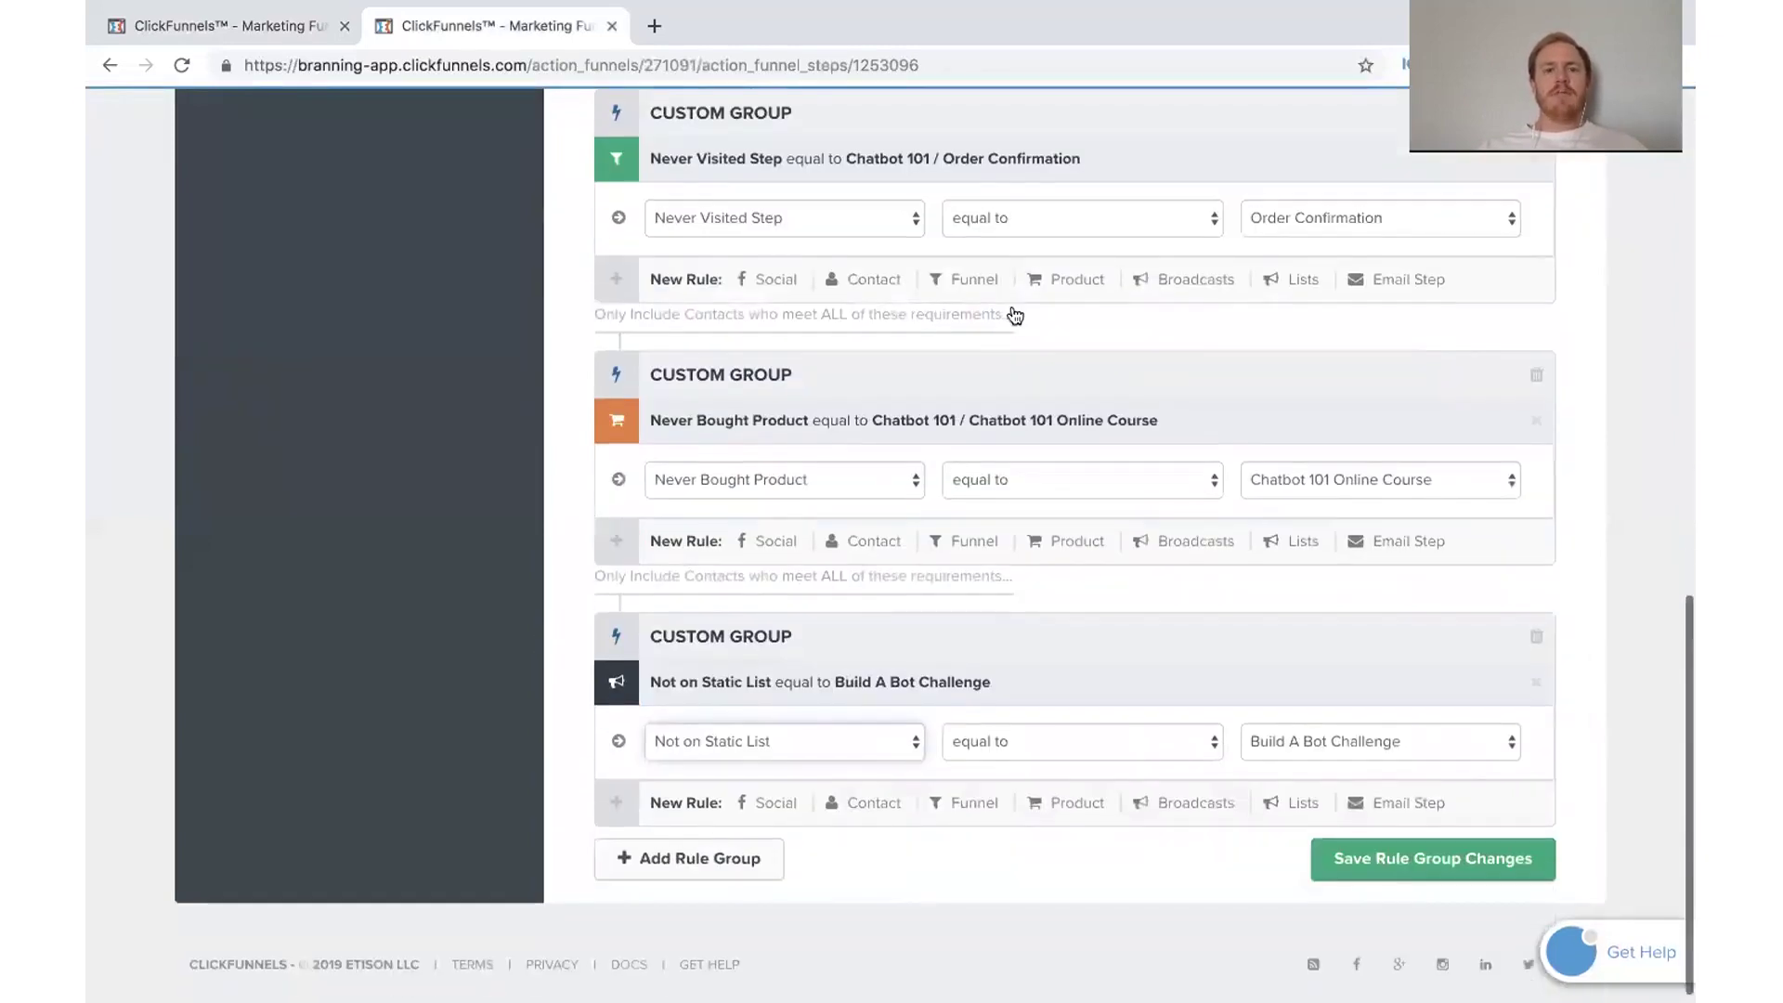
pyautogui.scroll(8, 950, 597)
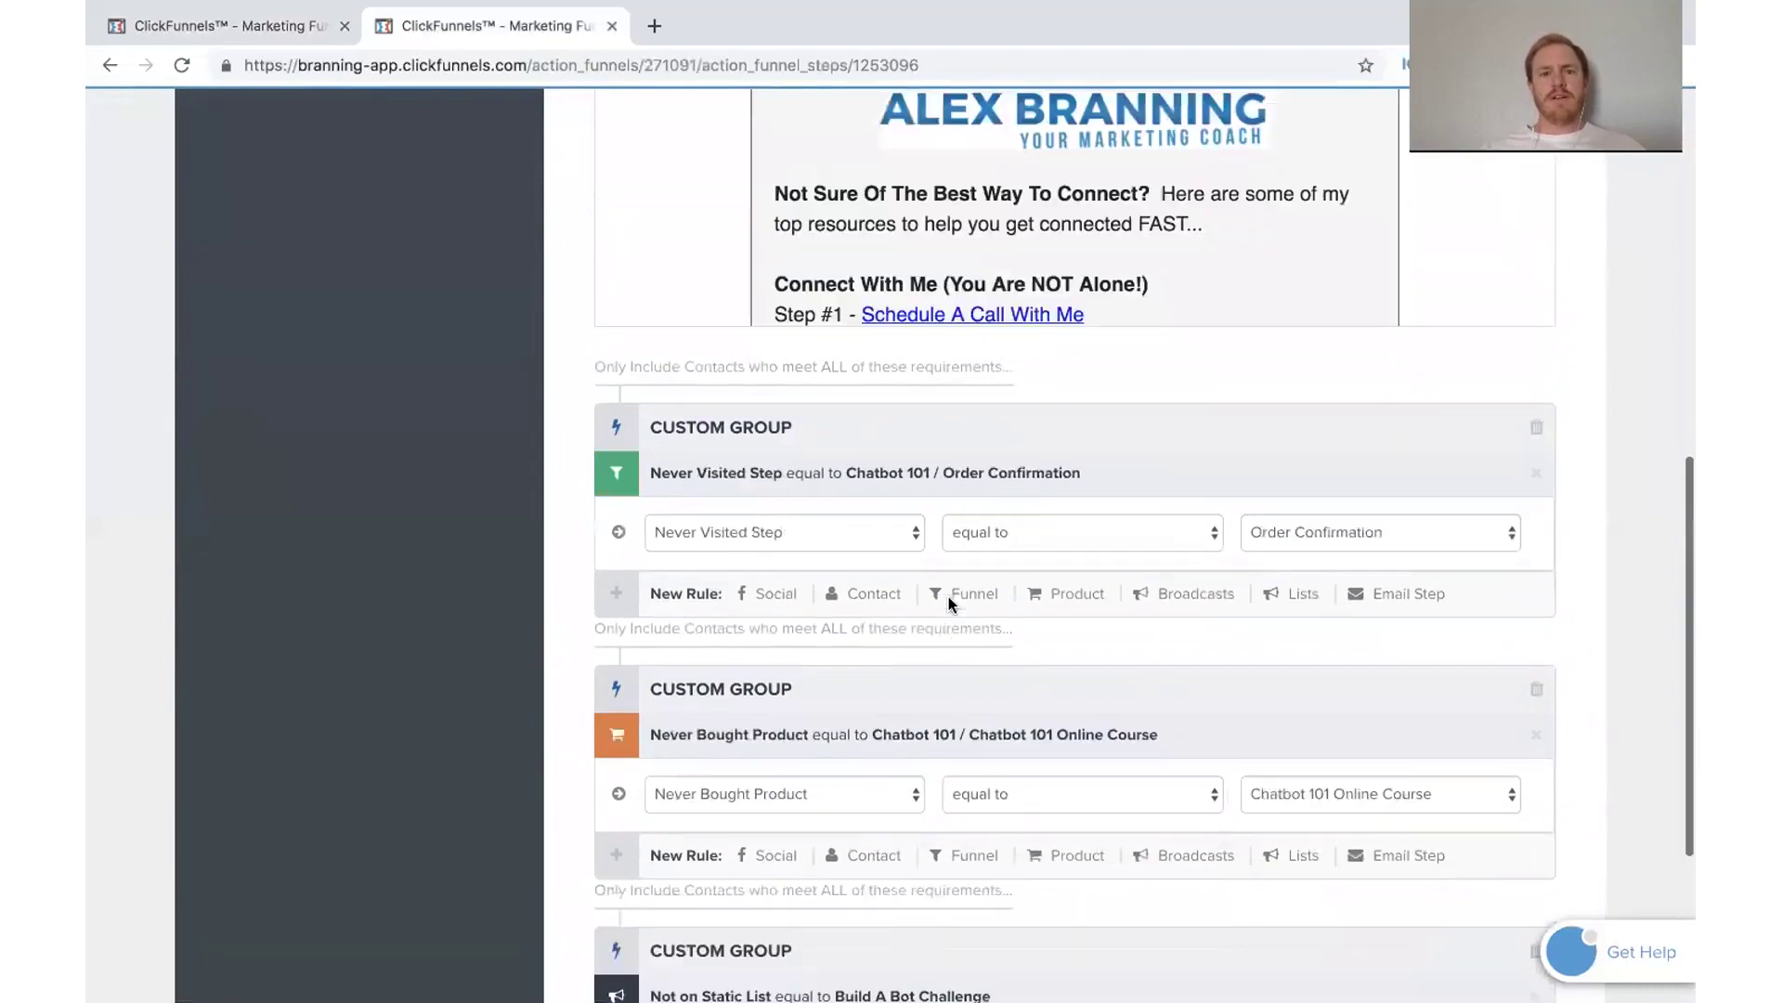
pyautogui.scroll(5, 525, 512)
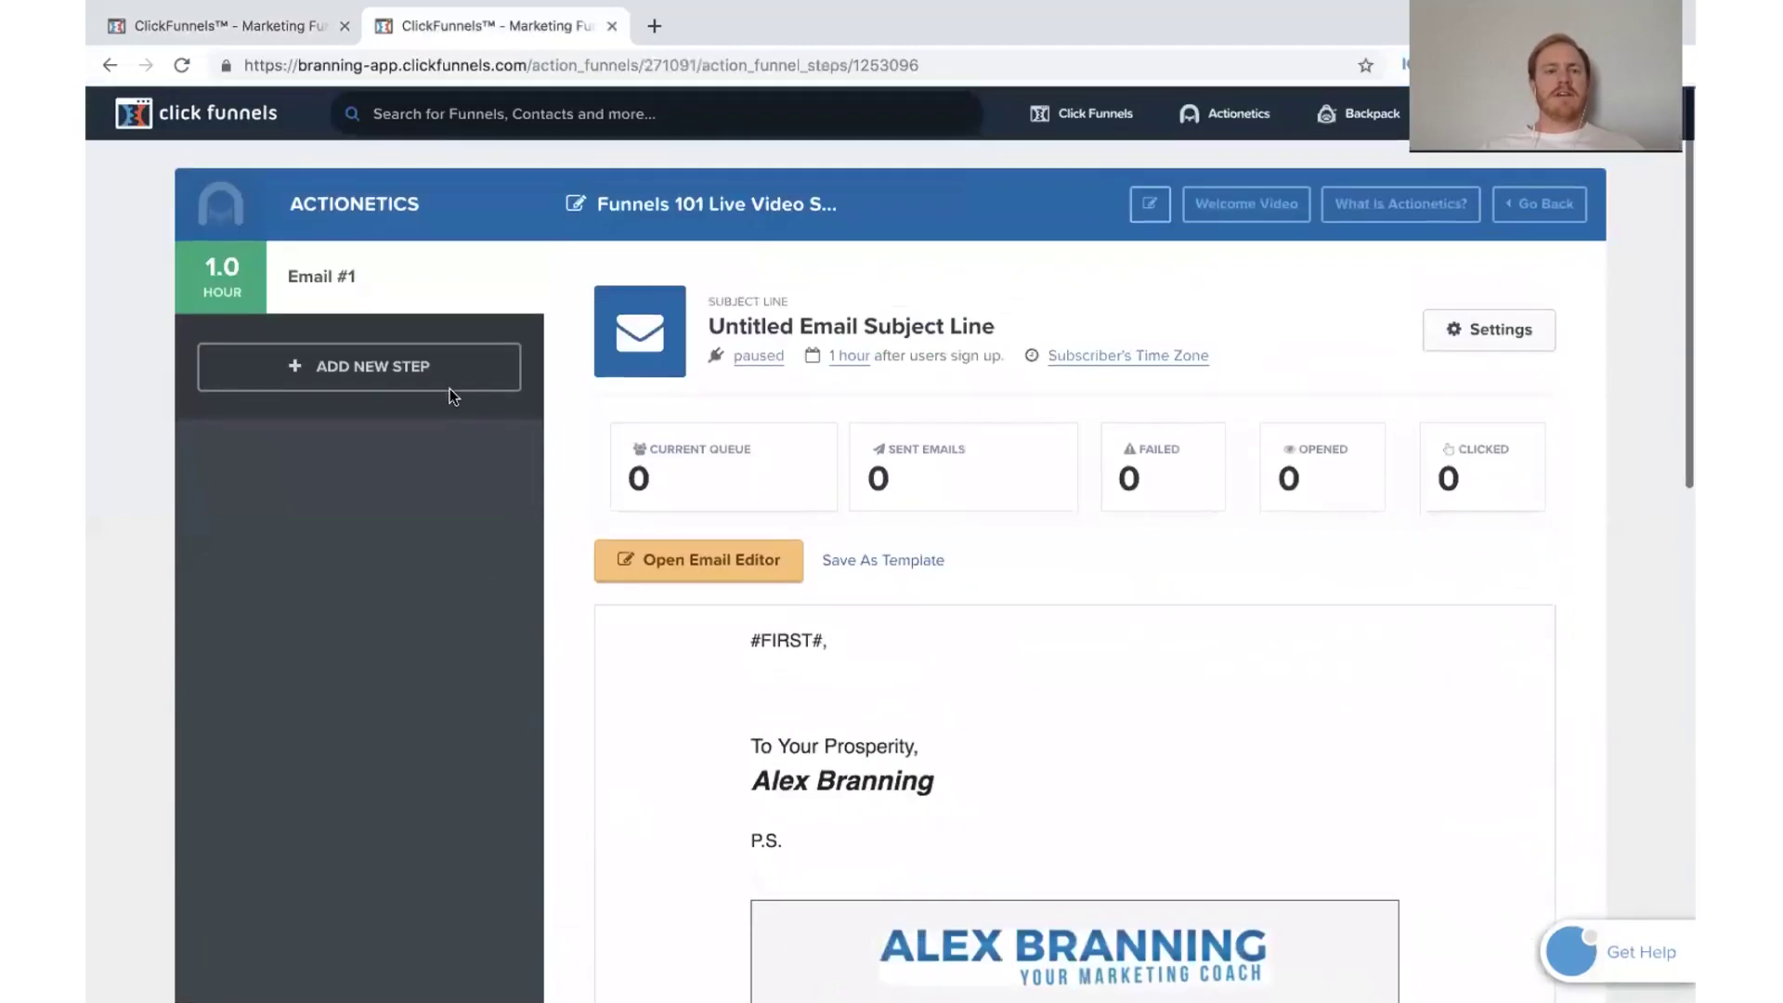
pyautogui.click(295, 38)
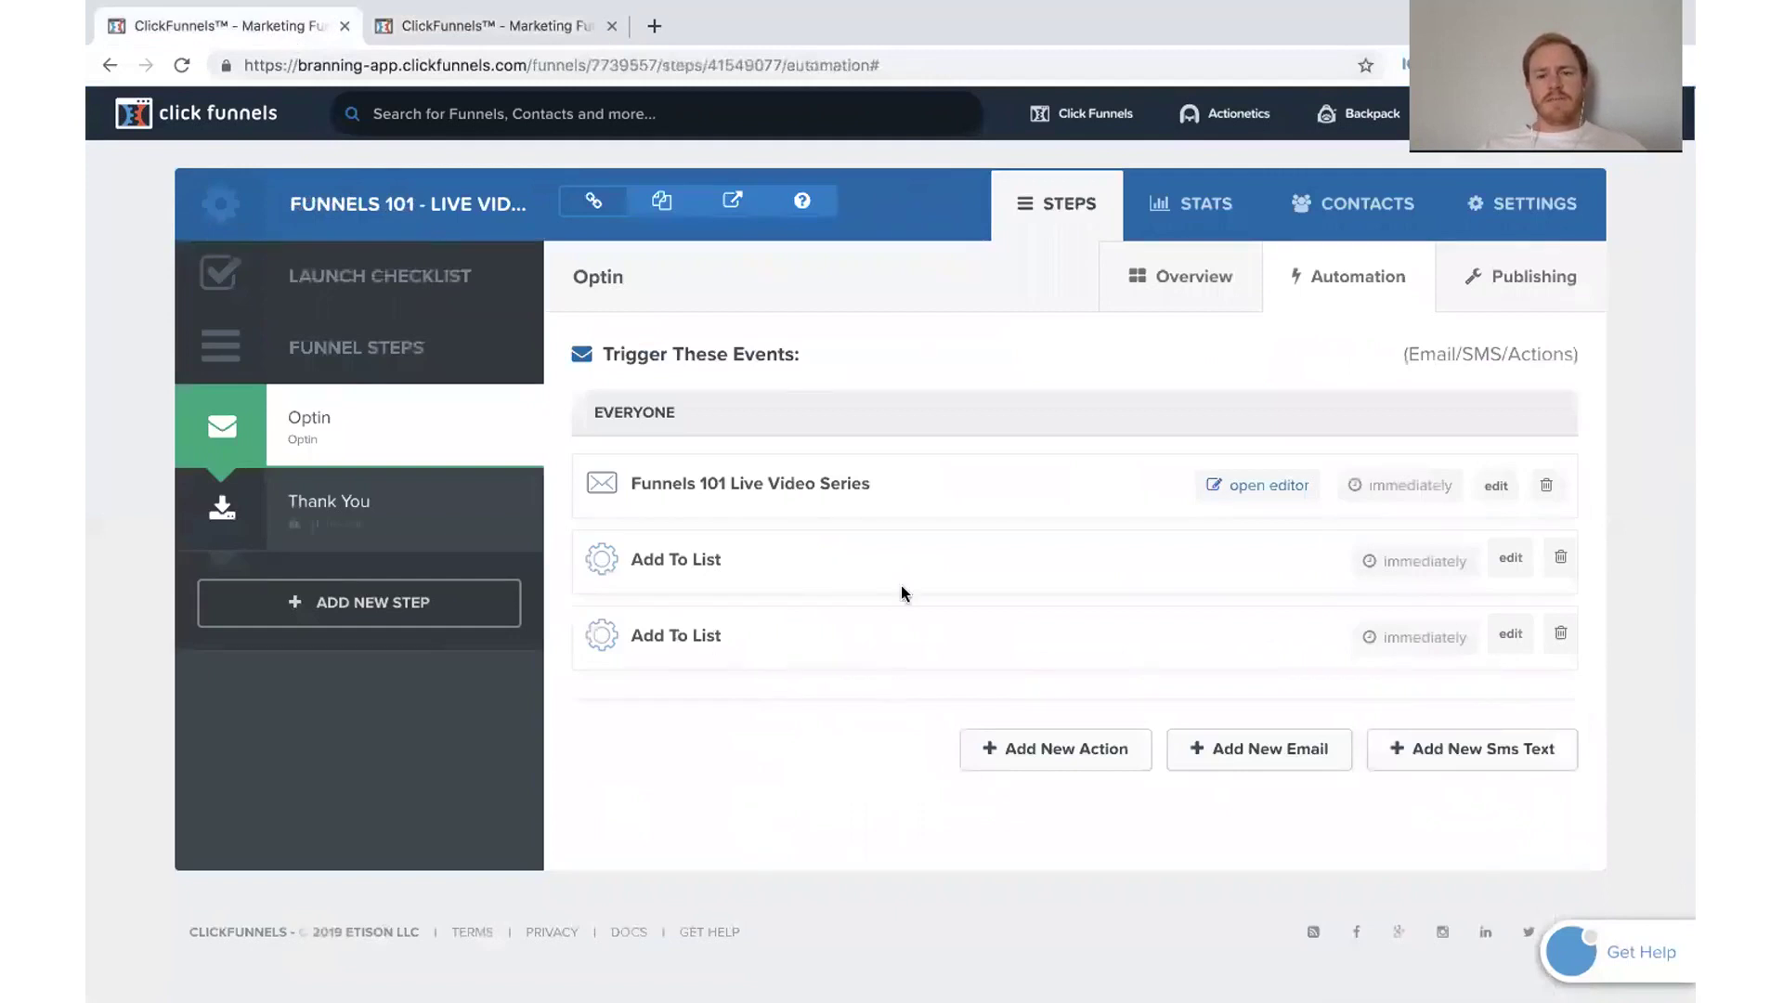
pyautogui.moveTo(720, 634); pyautogui.dragTo(624, 637)
pyautogui.doubleClick(696, 636)
pyautogui.tripleClick(693, 636)
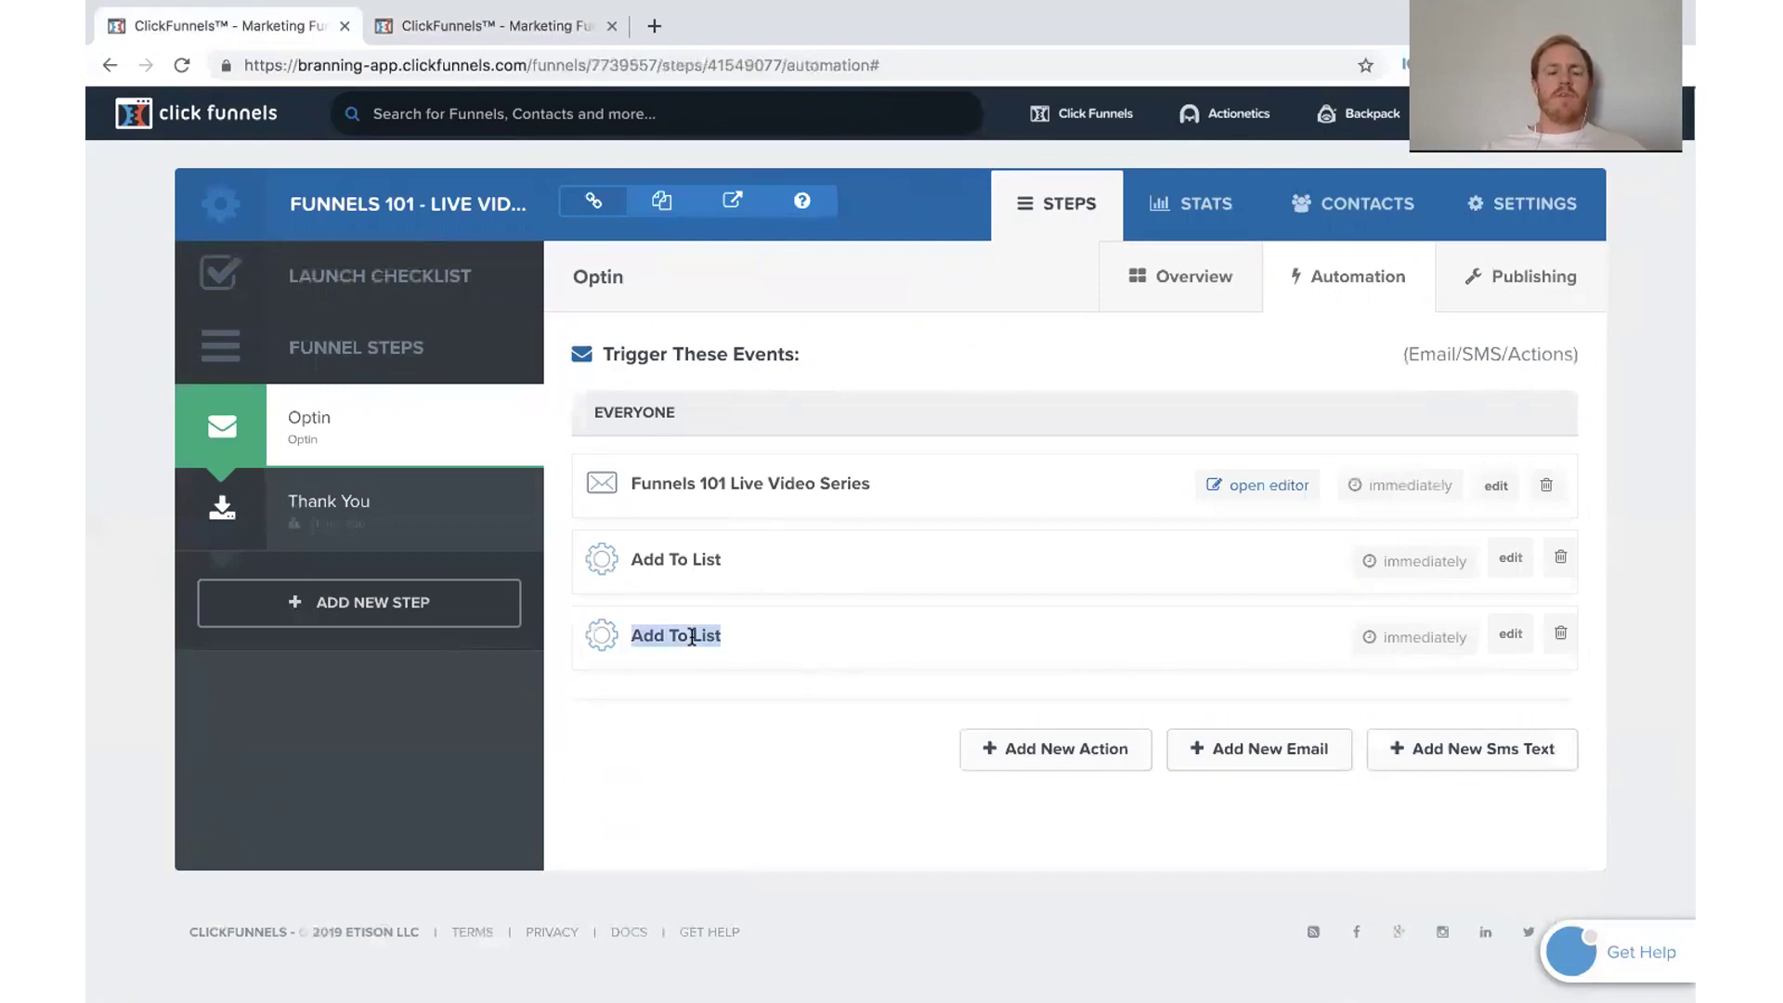
pyautogui.click(554, 31)
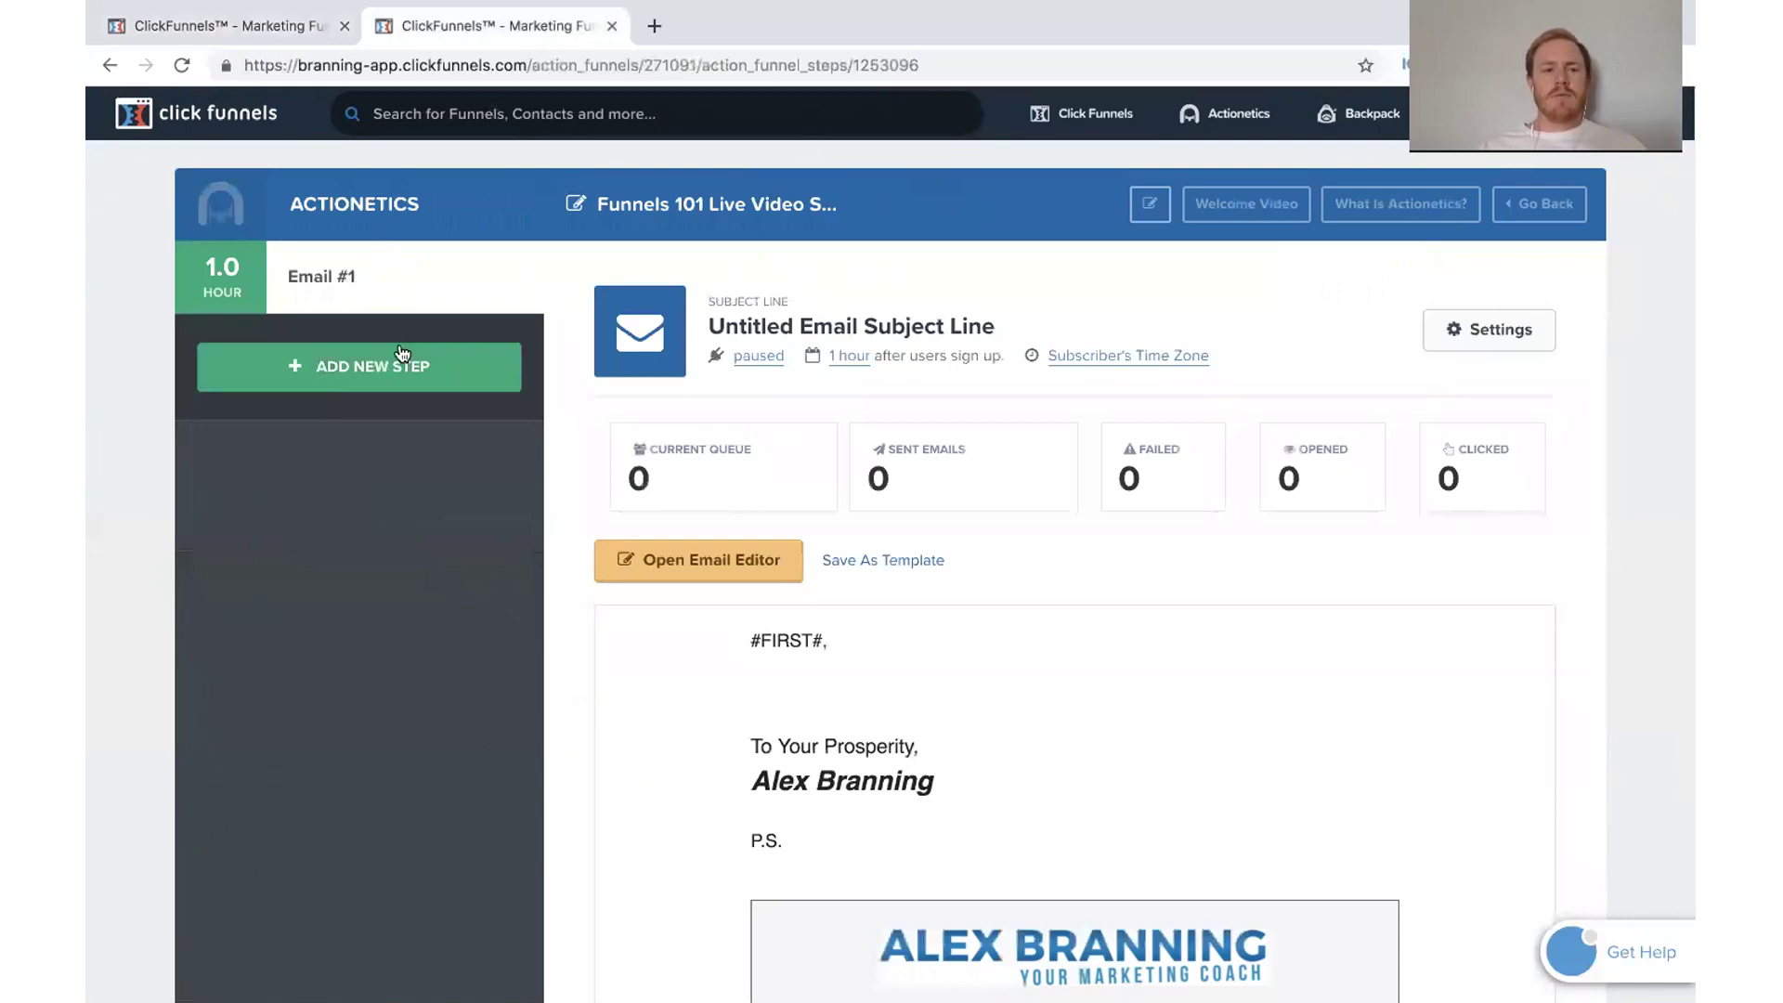
pyautogui.scroll(-2, 351, 585)
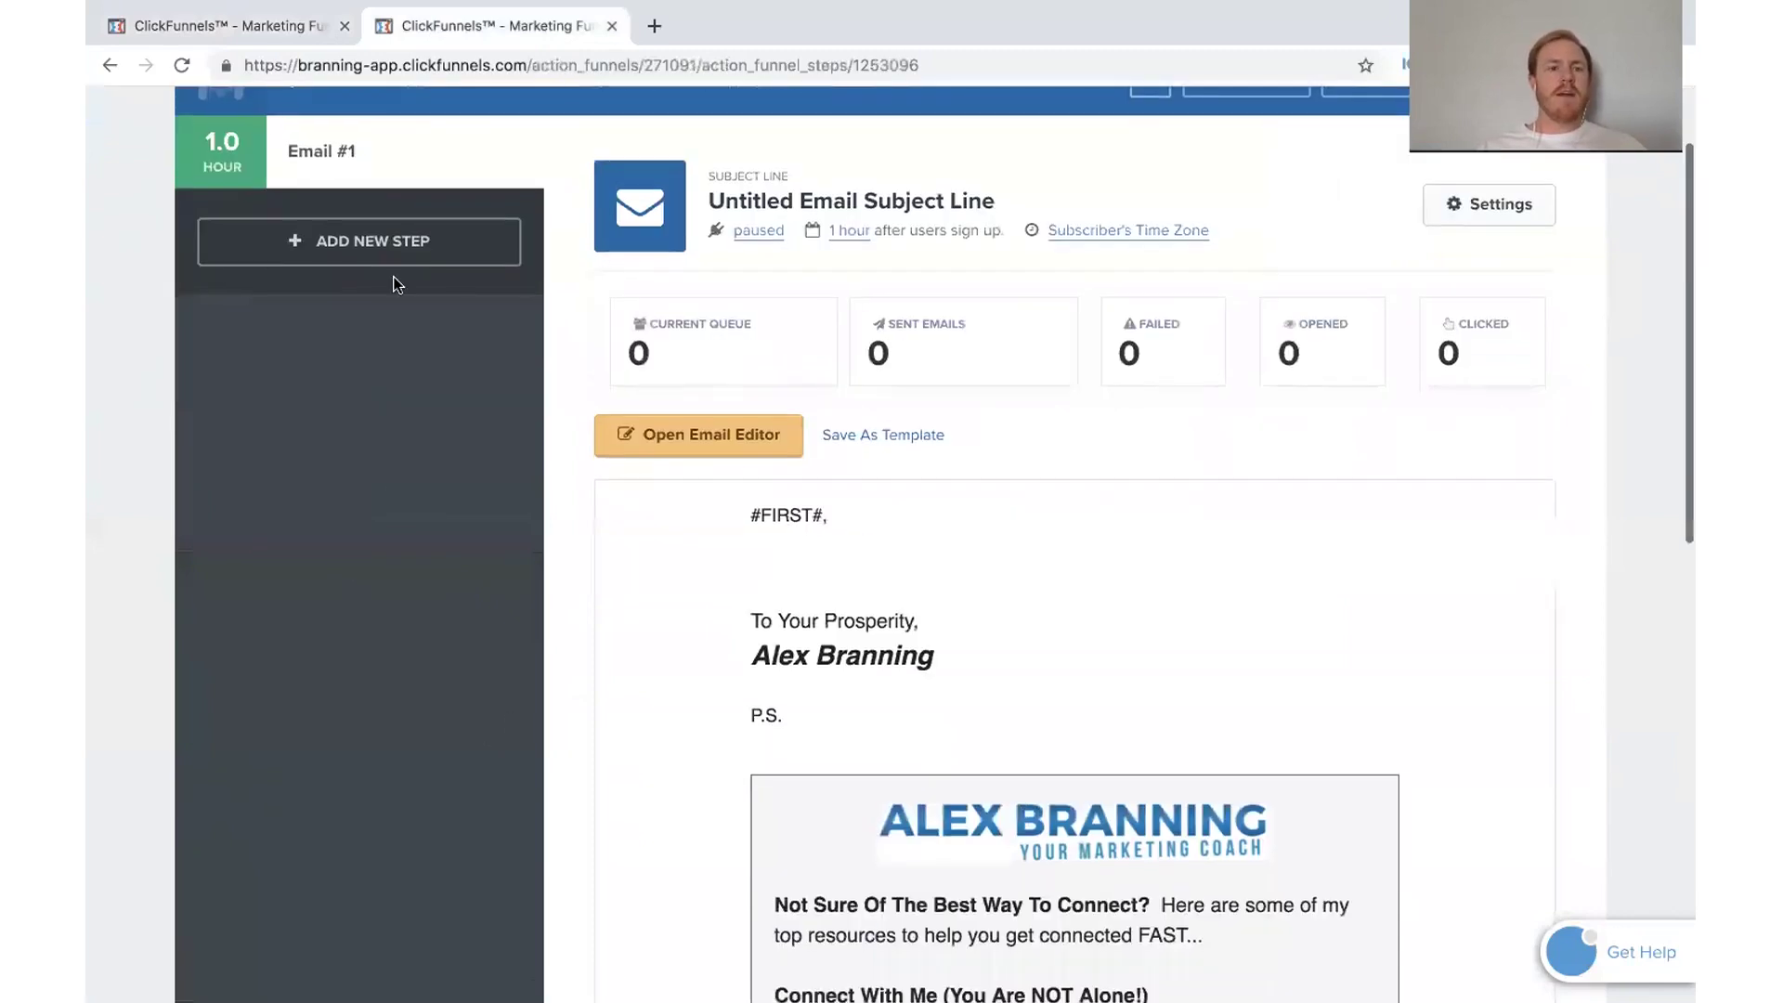
pyautogui.scroll(-2, 304, 850)
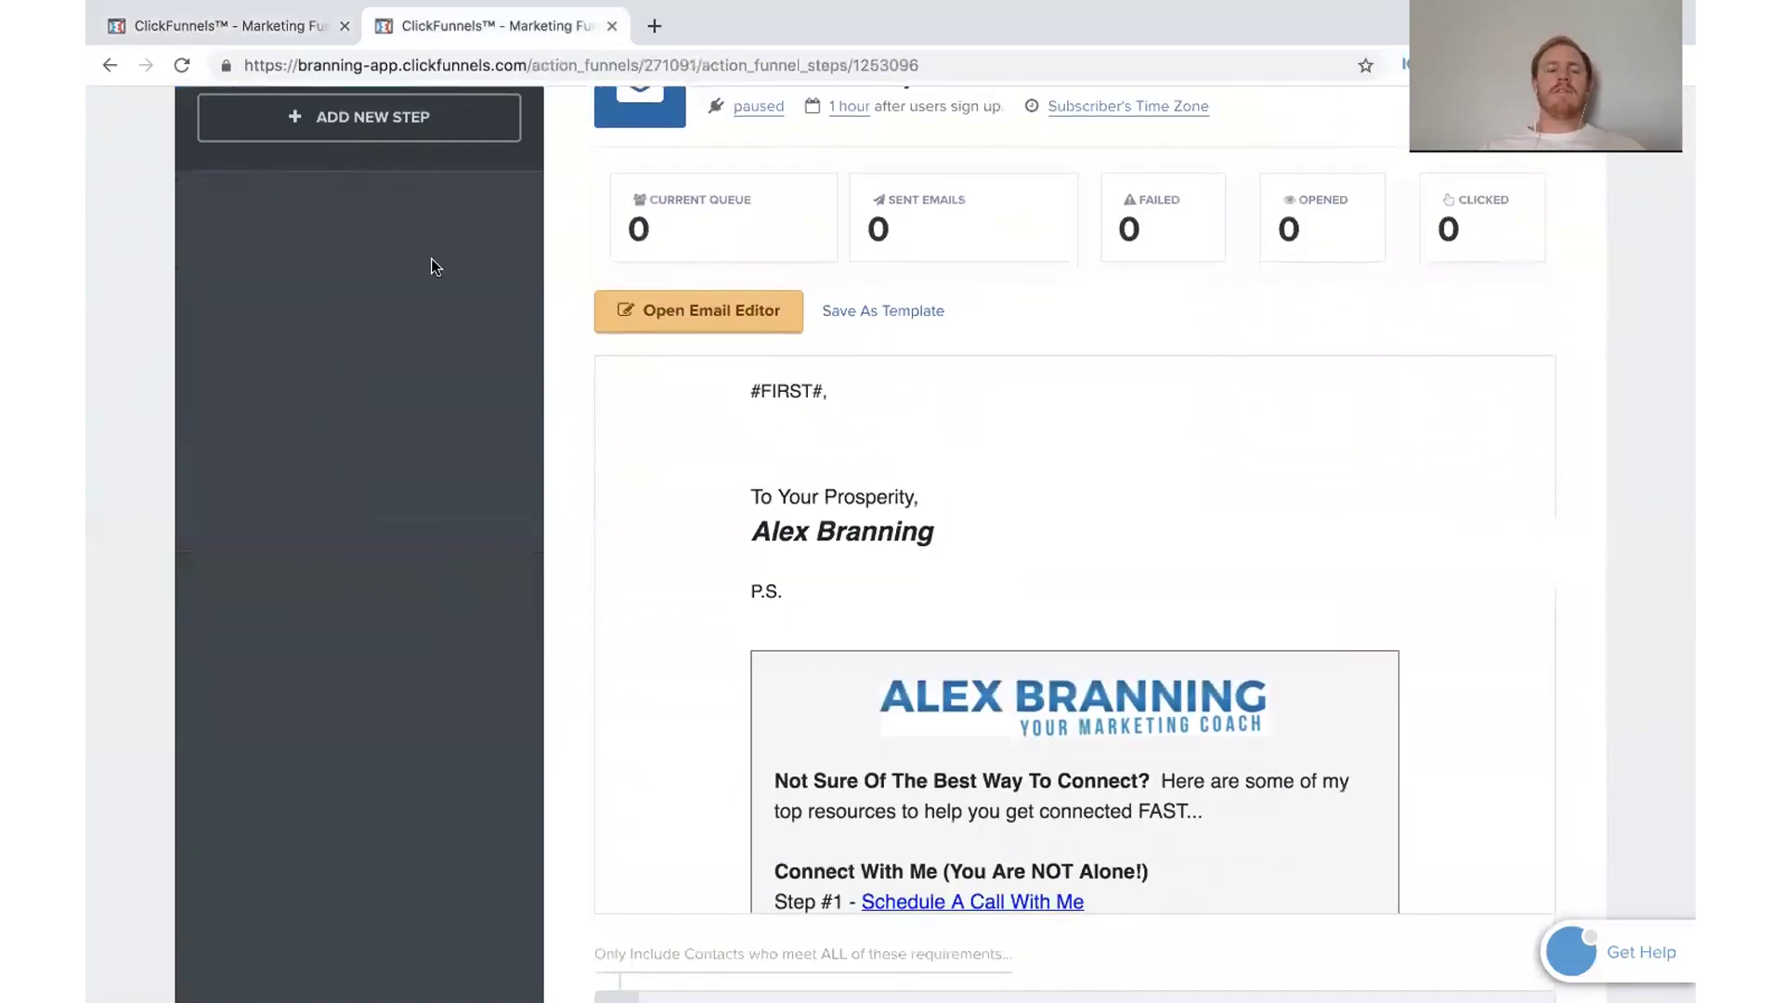
pyautogui.scroll(3, 555, 234)
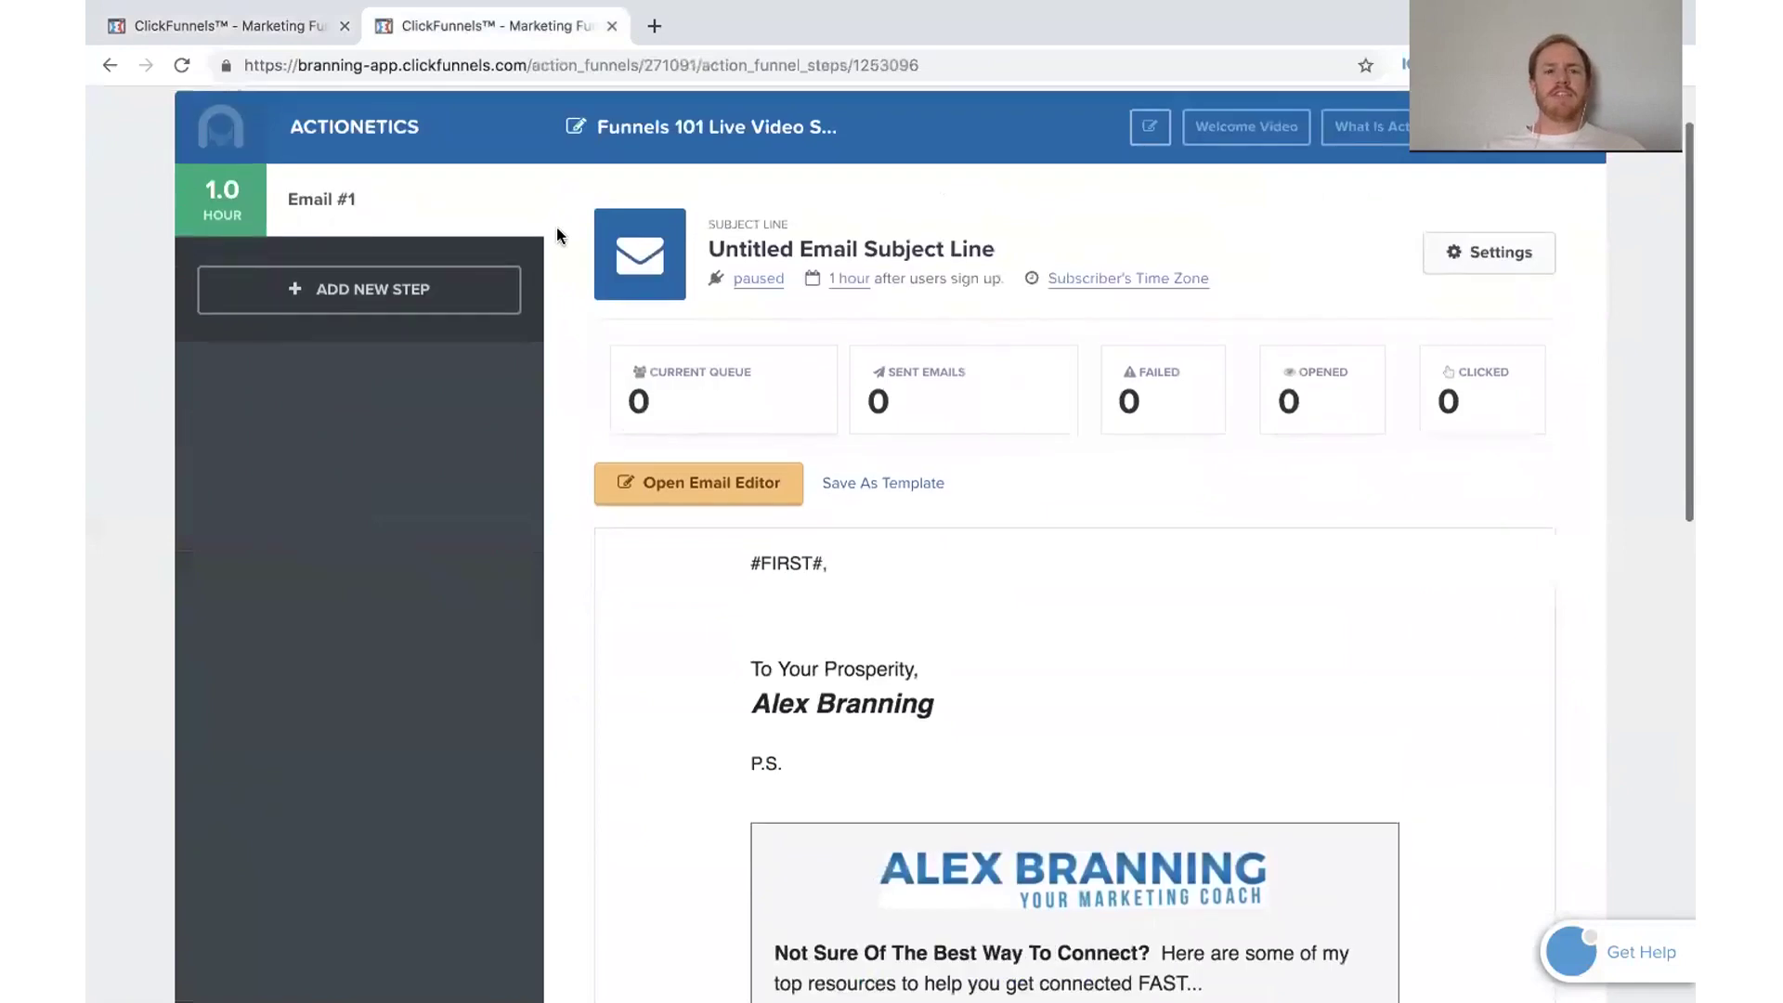
# Step: Examine the action types and delay settings offered for a new funnel action on the Optin step, without creating it
pyautogui.click(252, 29)
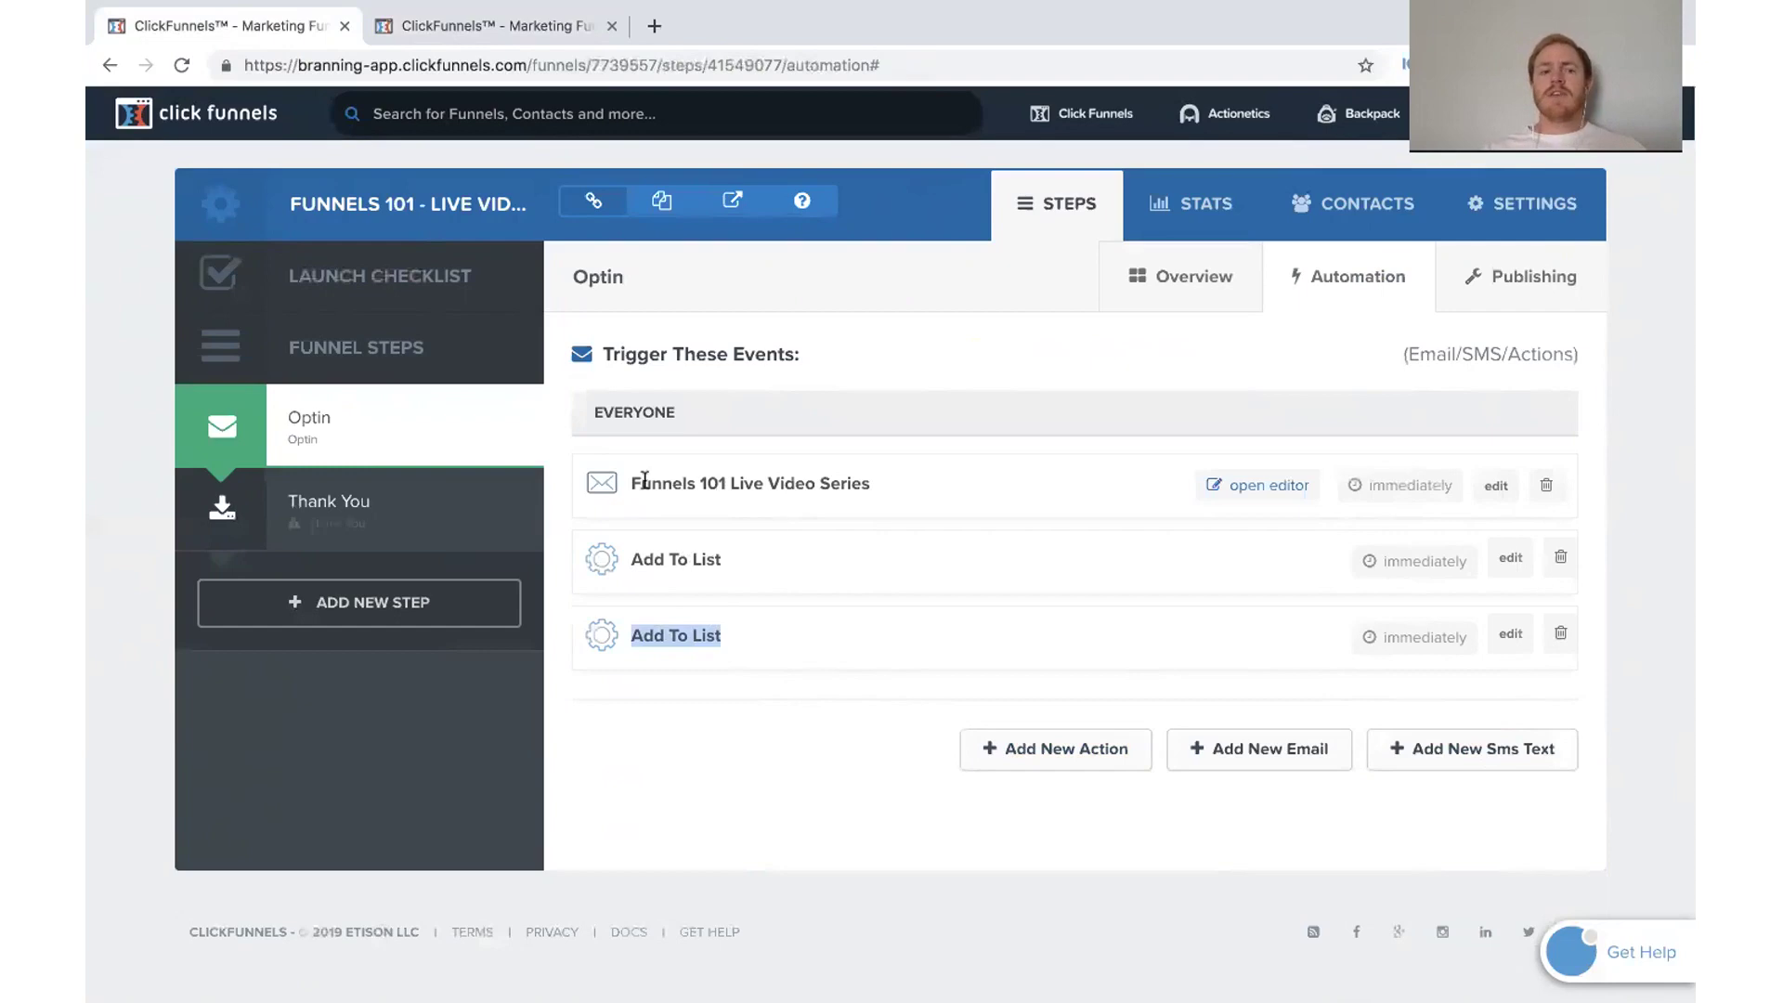
pyautogui.click(1059, 759)
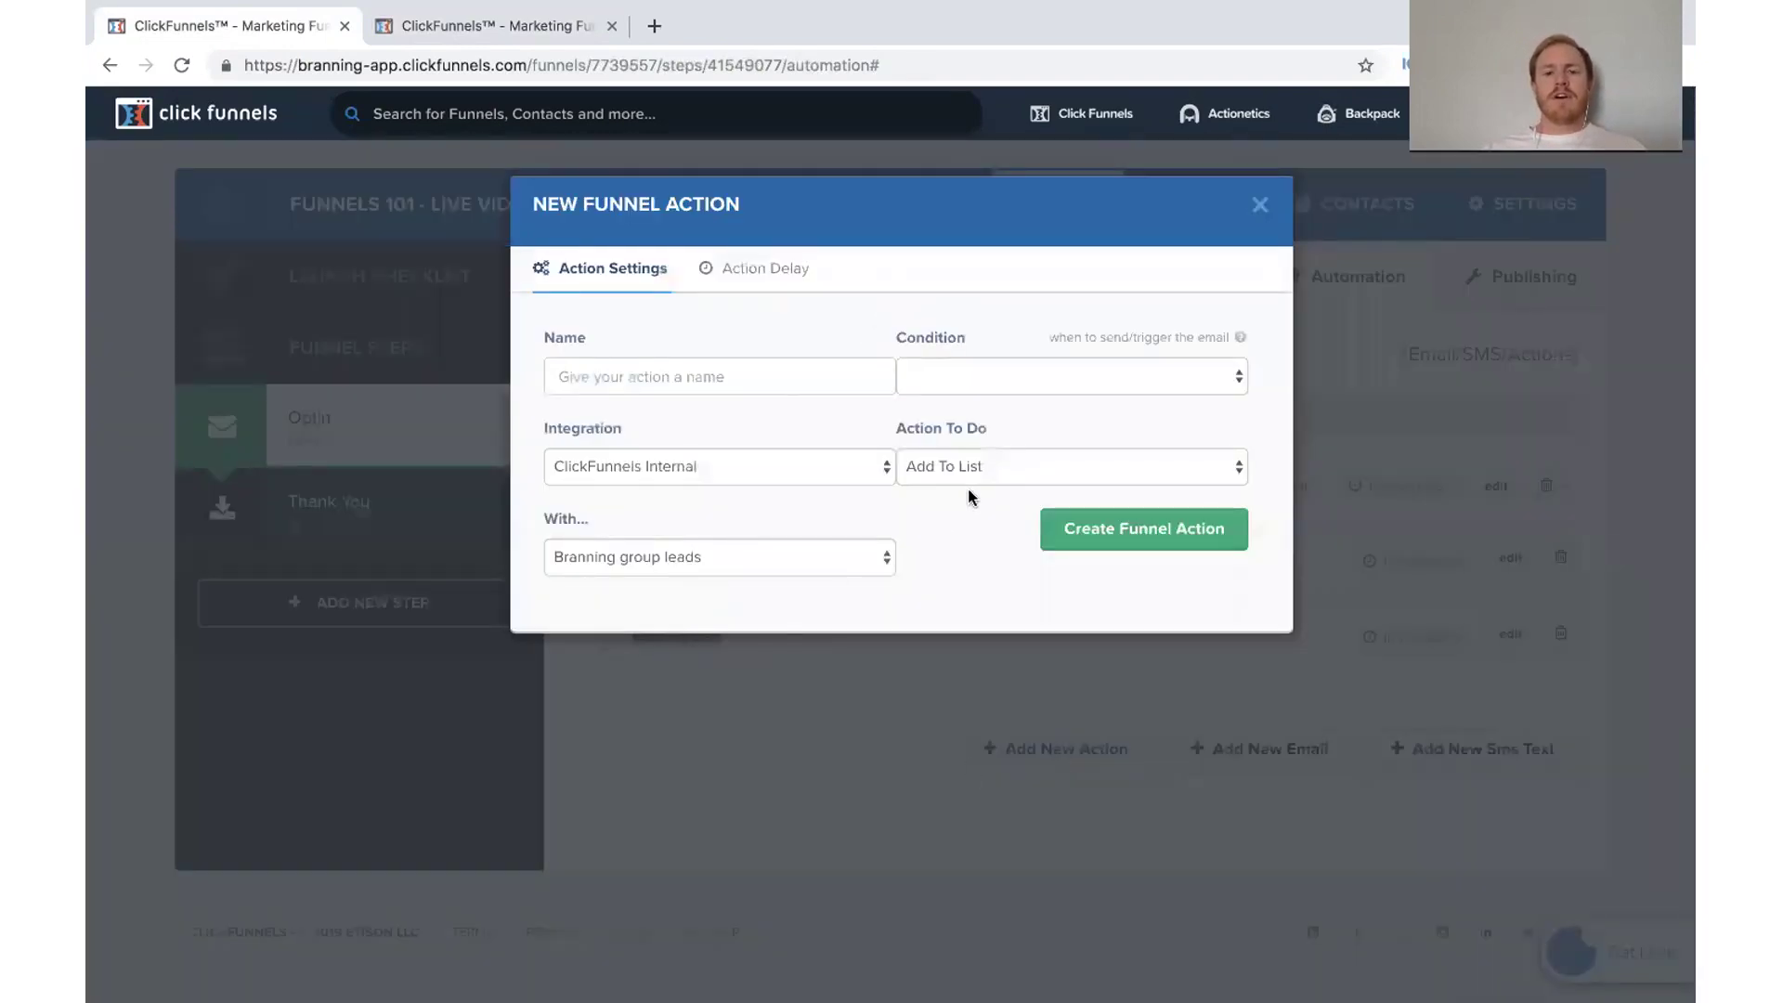
pyautogui.click(971, 470)
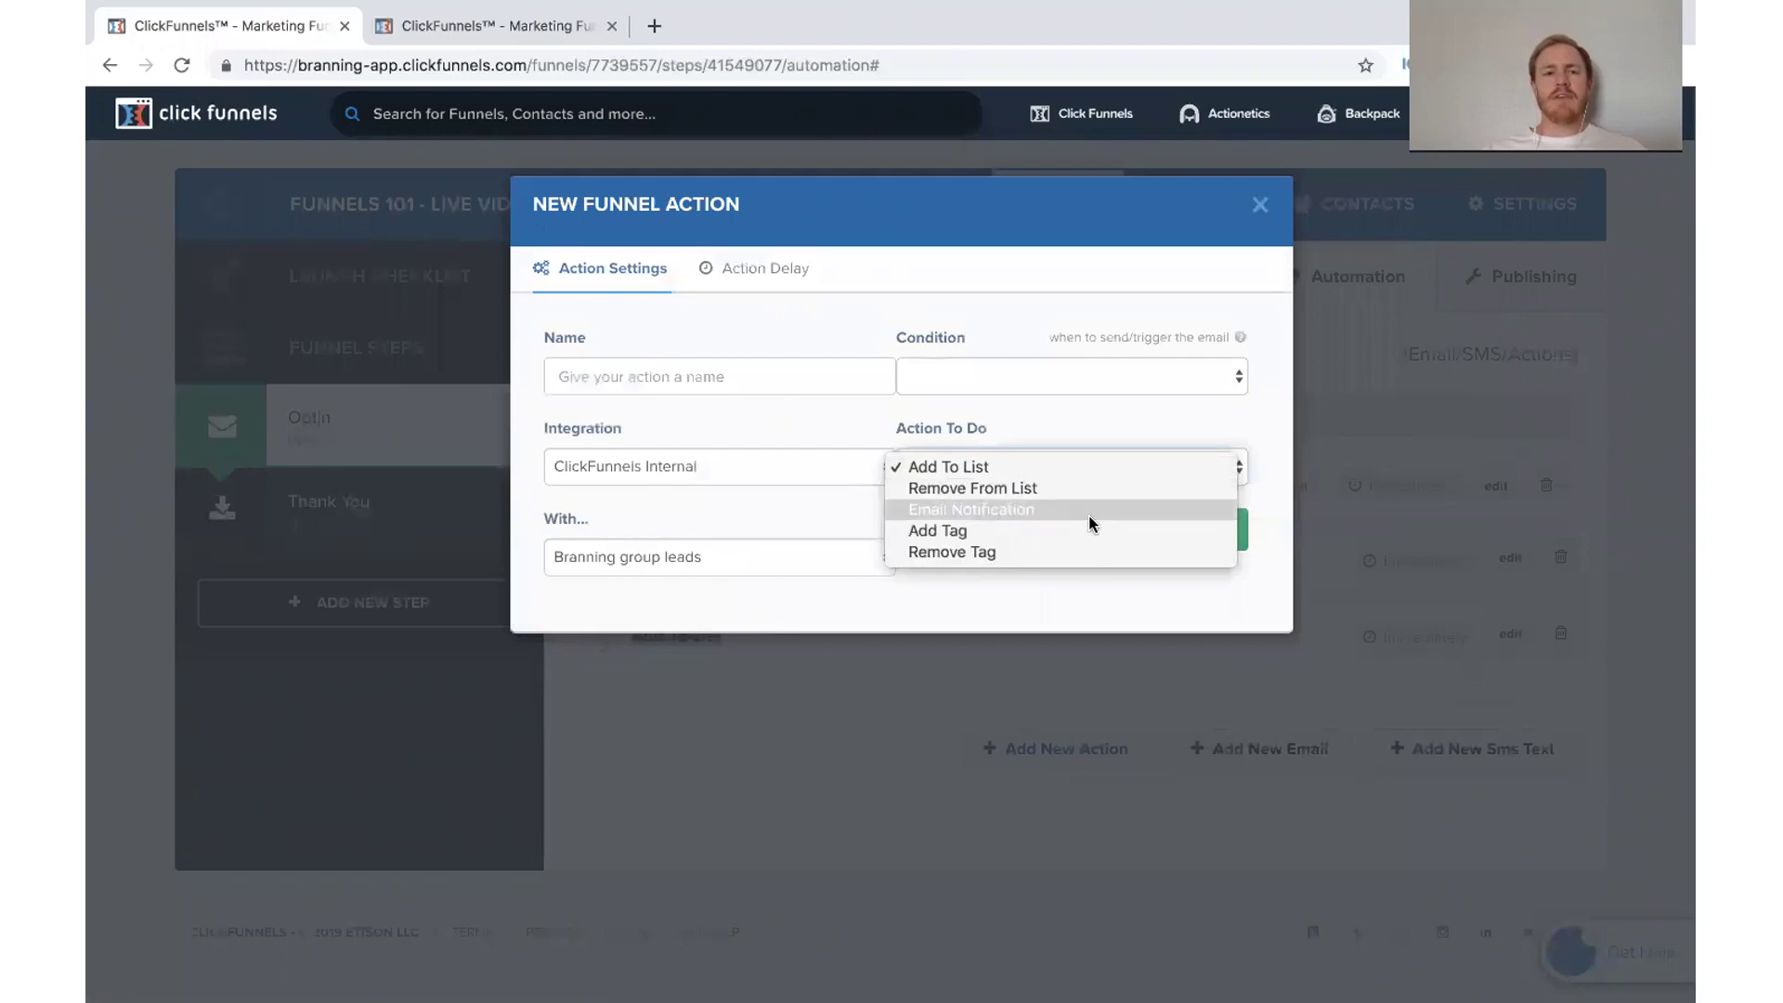
pyautogui.click(738, 276)
pyautogui.click(740, 277)
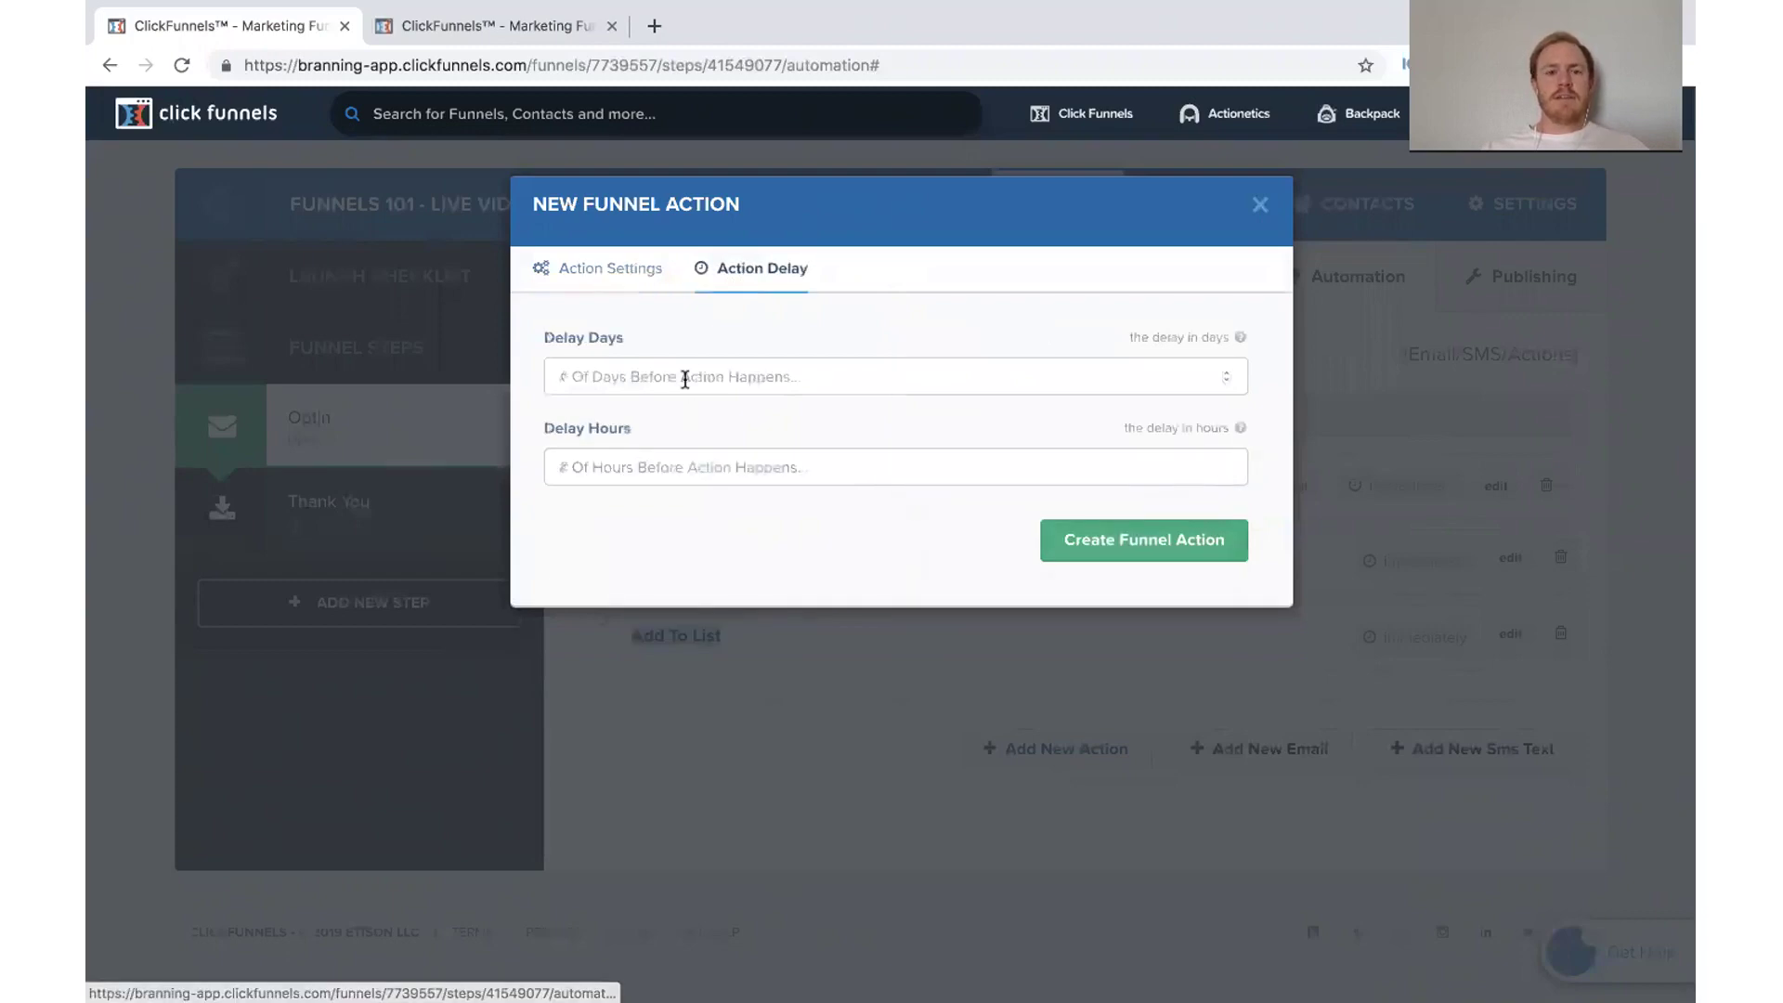
pyautogui.click(1259, 205)
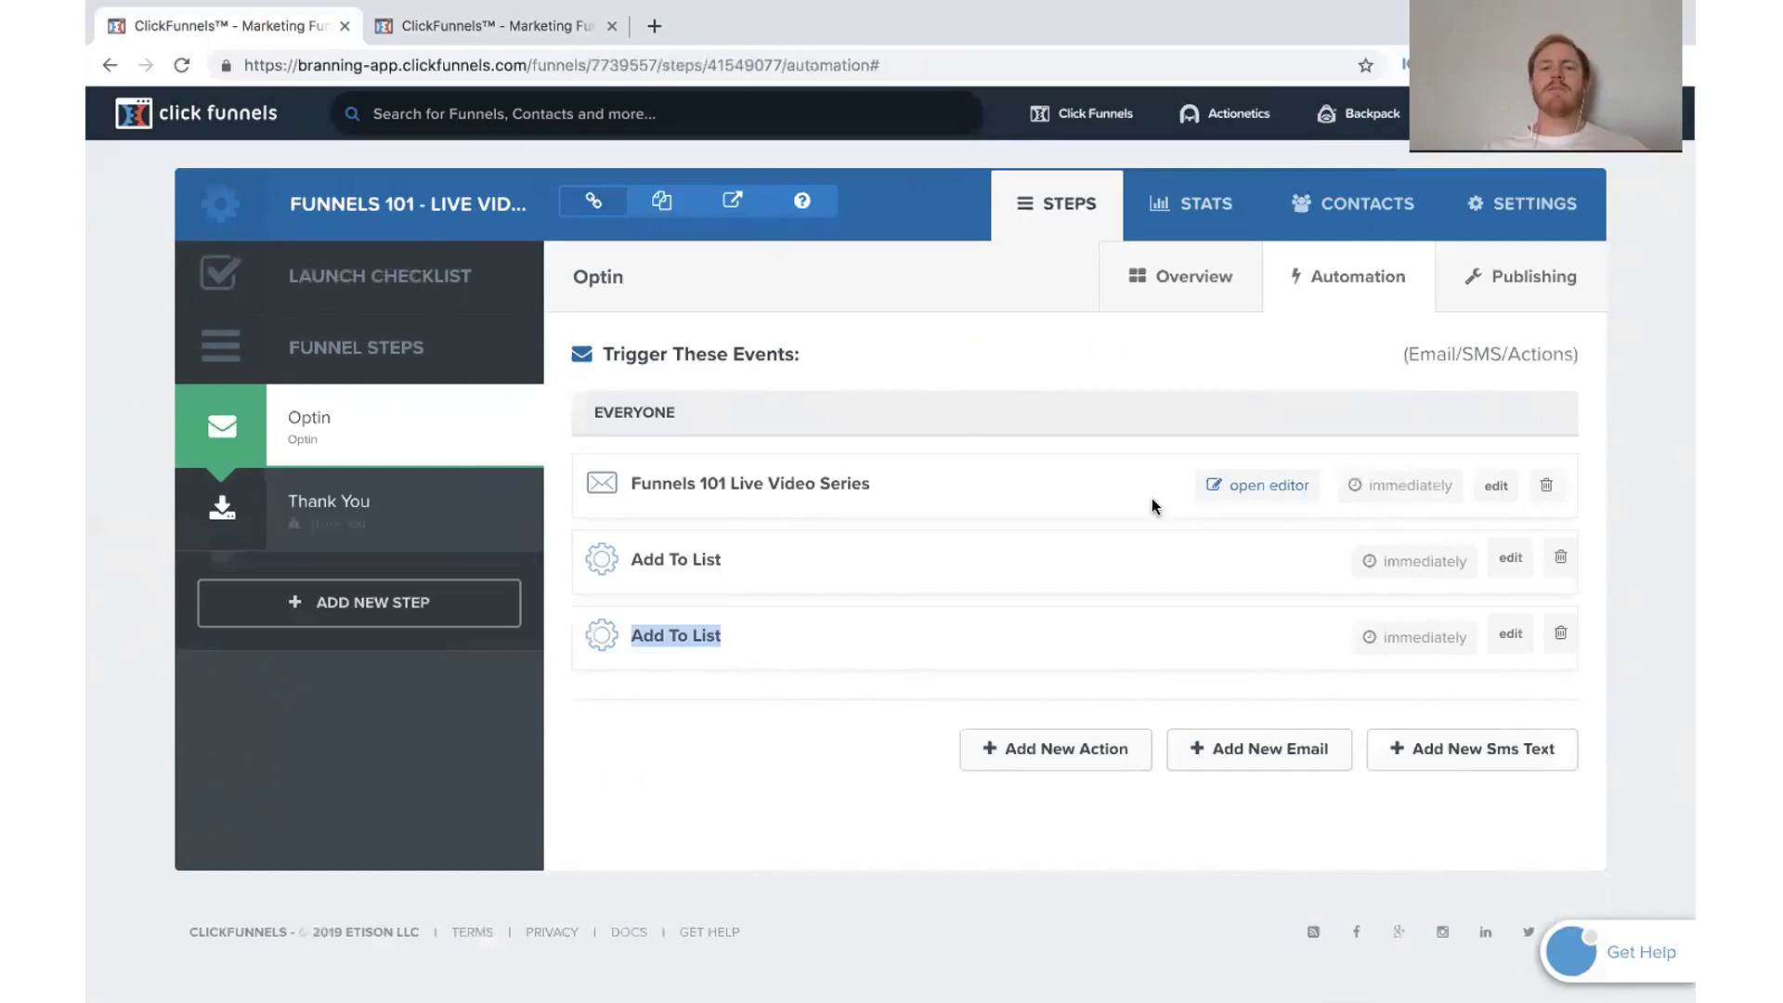
# Step: Draft a new email for the Optin step with a delay of 2 days and discard it without creating it
pyautogui.moveTo(1235, 113)
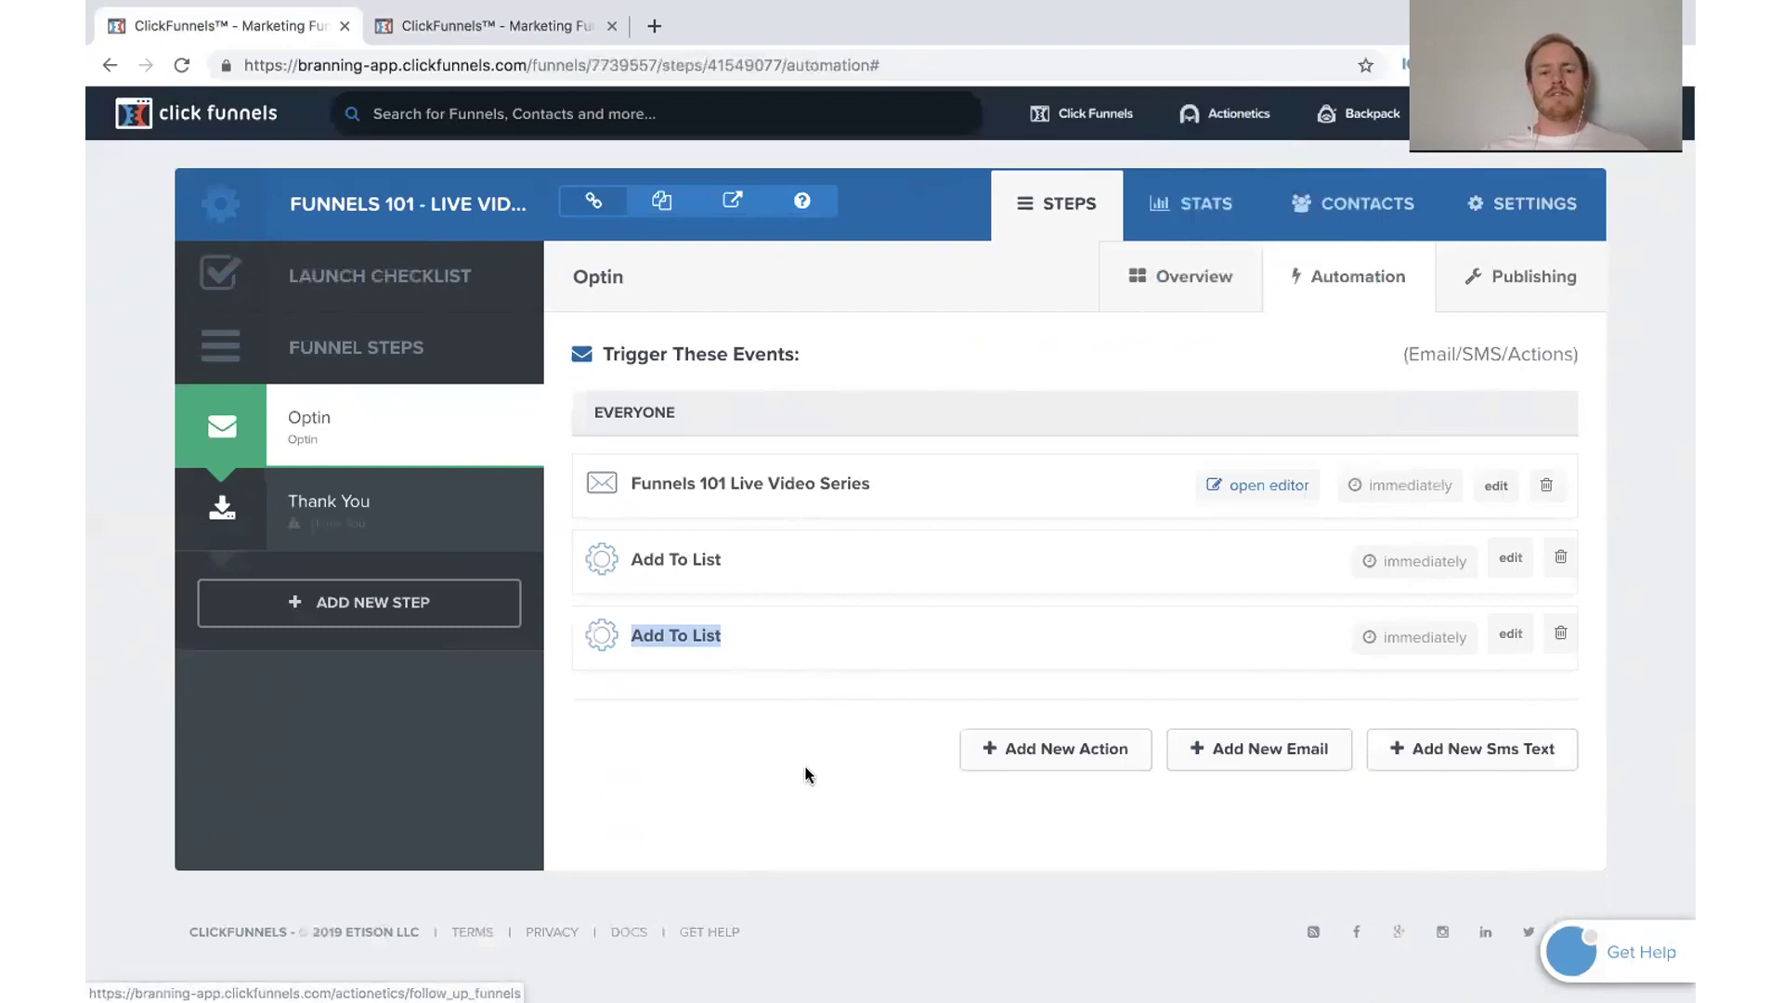
pyautogui.click(1264, 757)
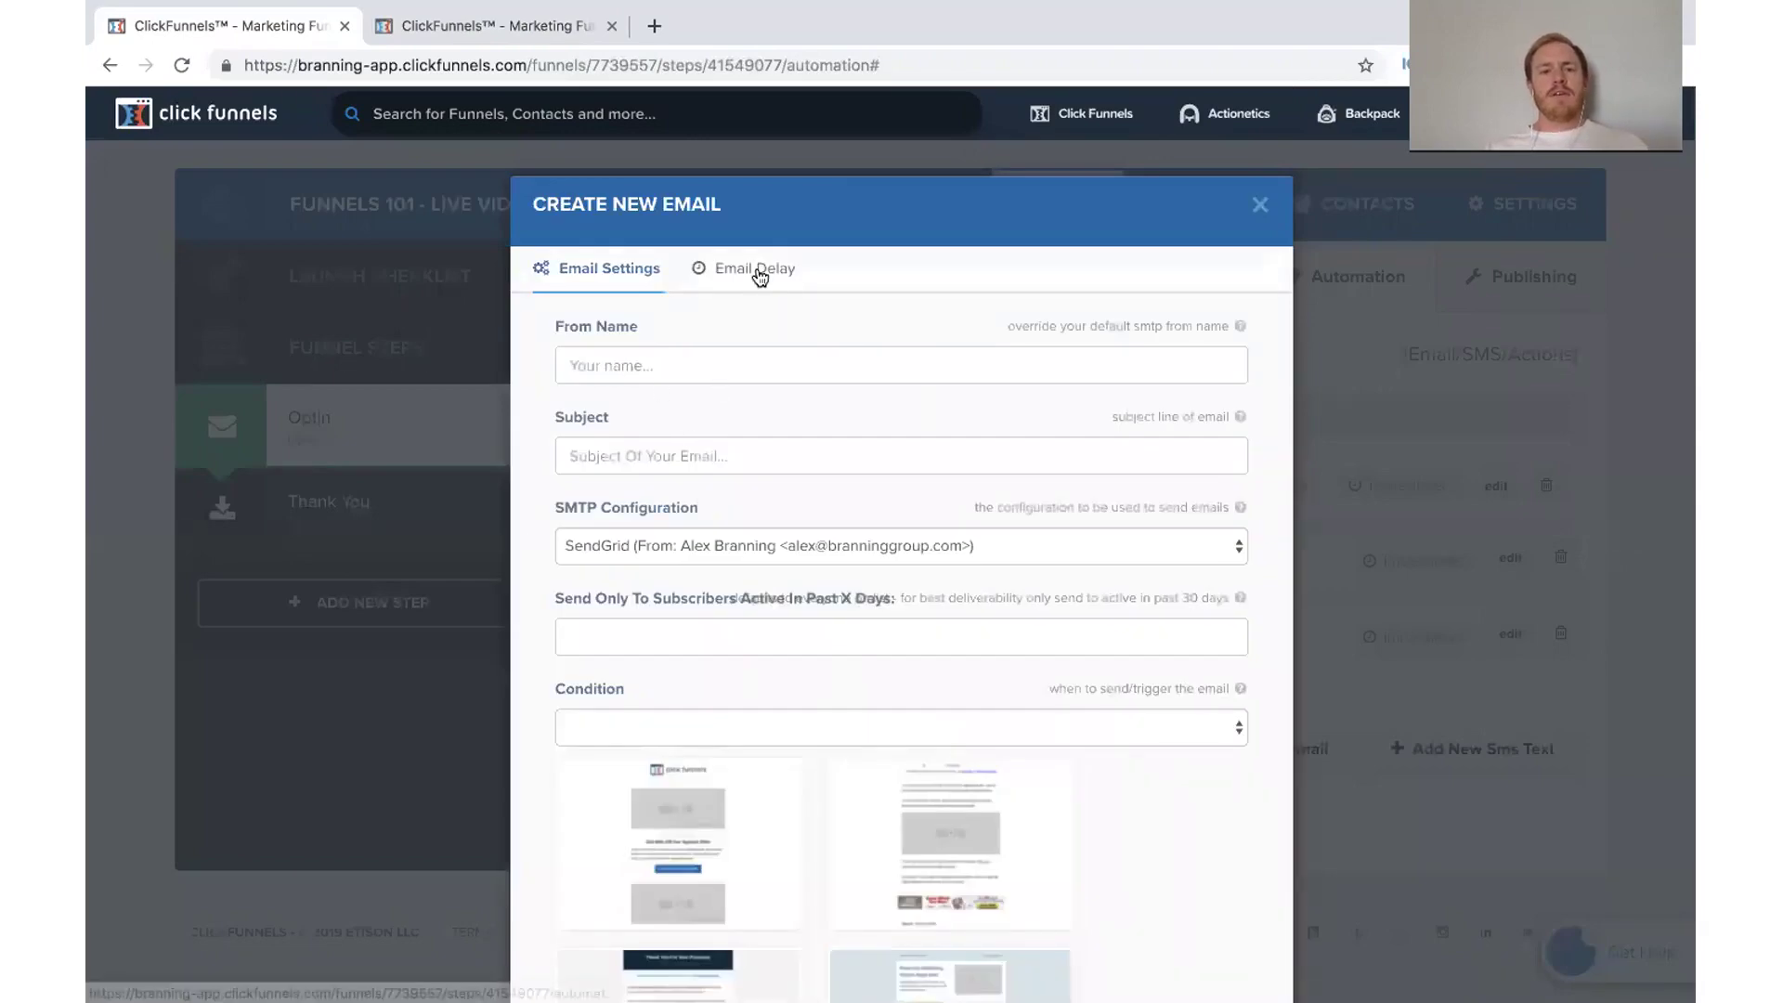
pyautogui.click(754, 269)
pyautogui.click(669, 367)
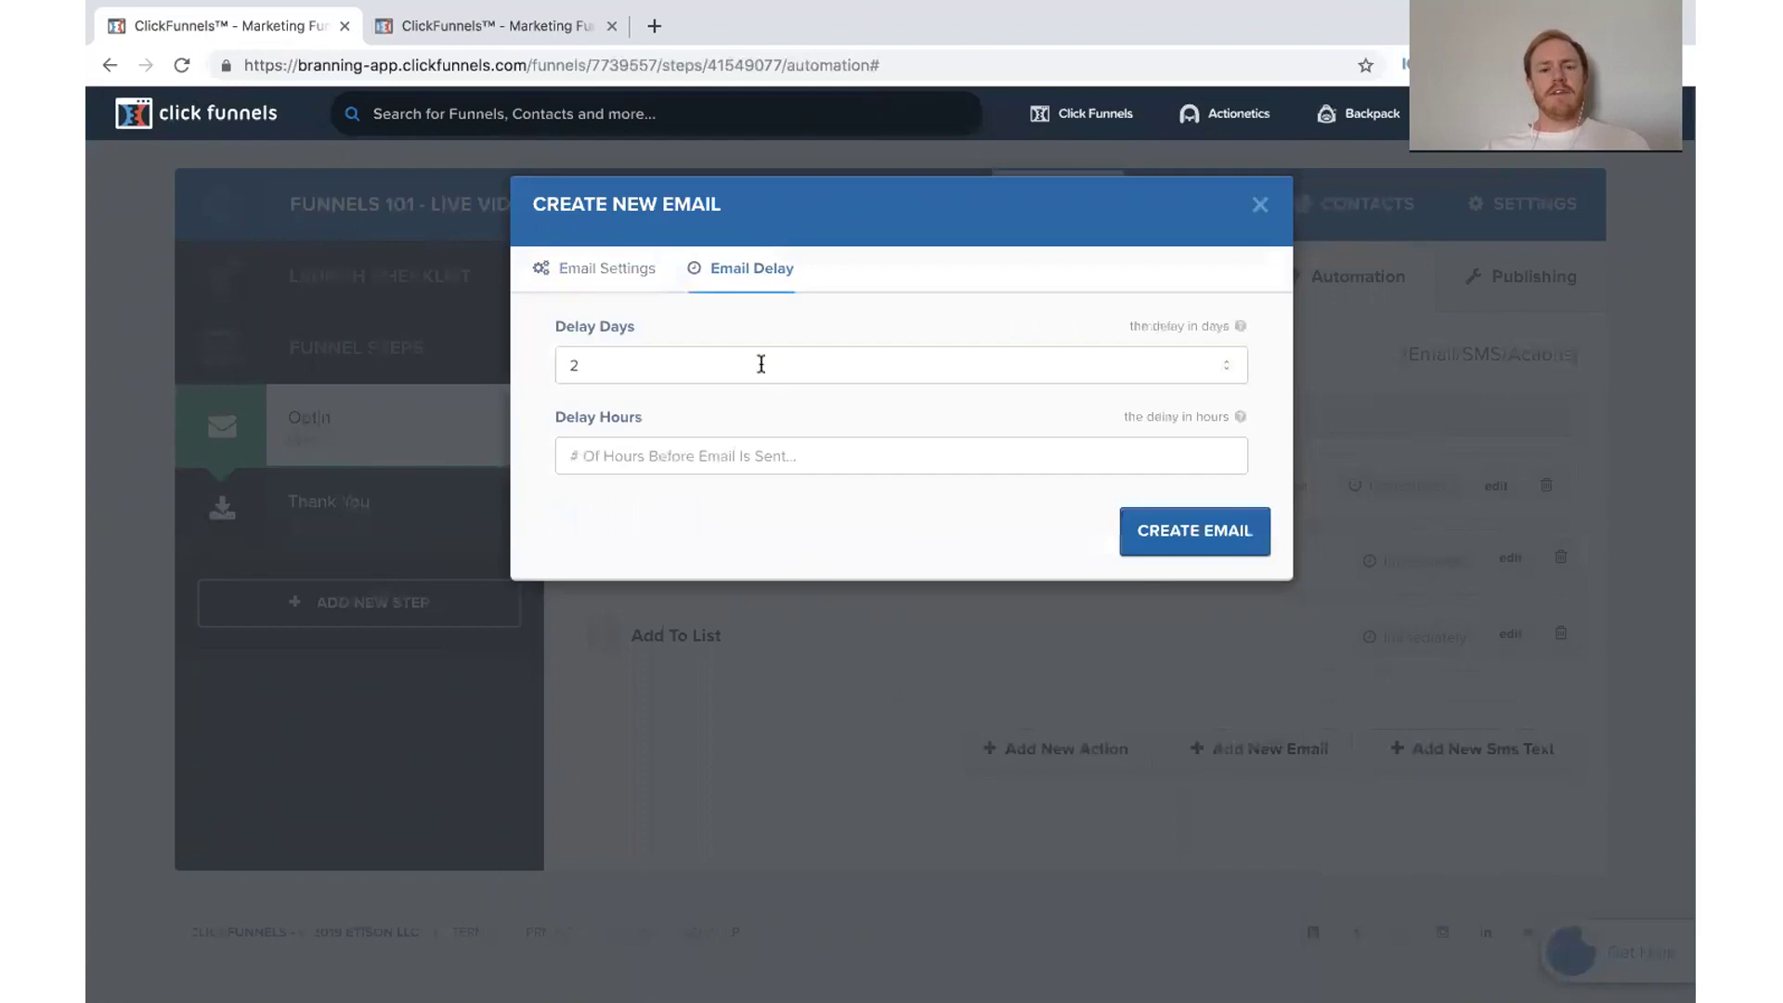
pyautogui.click(805, 531)
pyautogui.click(1261, 204)
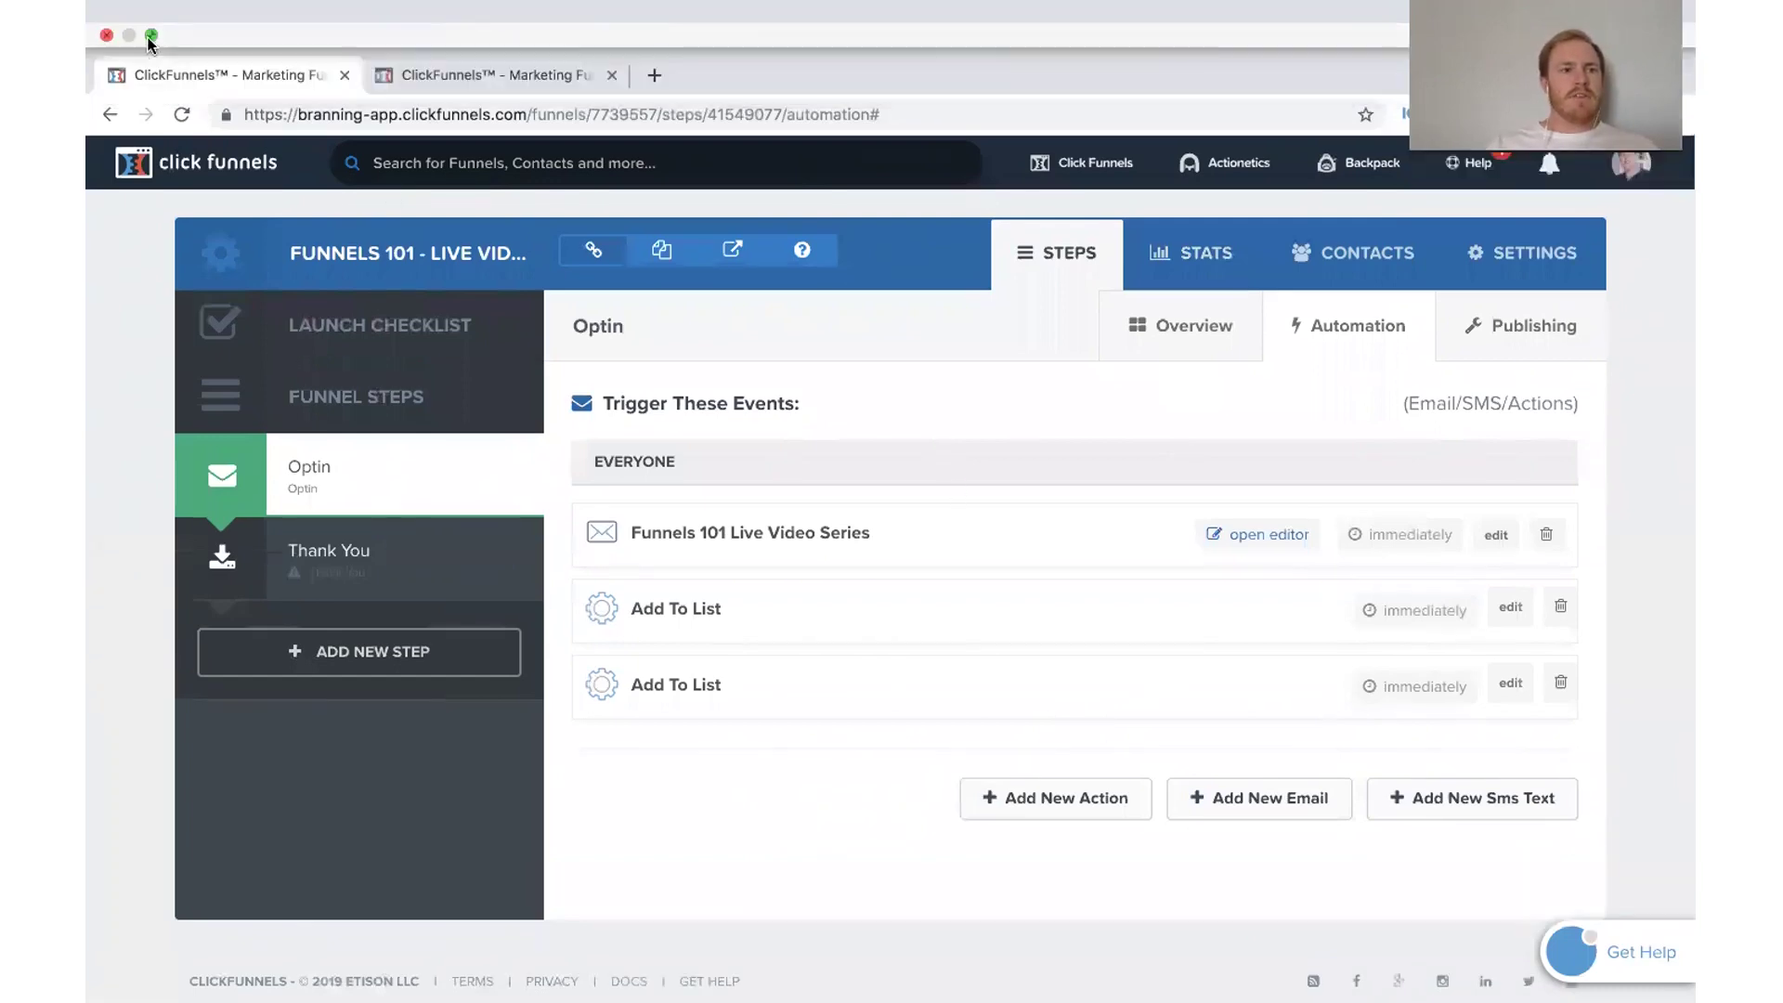
# Step: Take the browser window out of full-screen mode
pyautogui.click(151, 37)
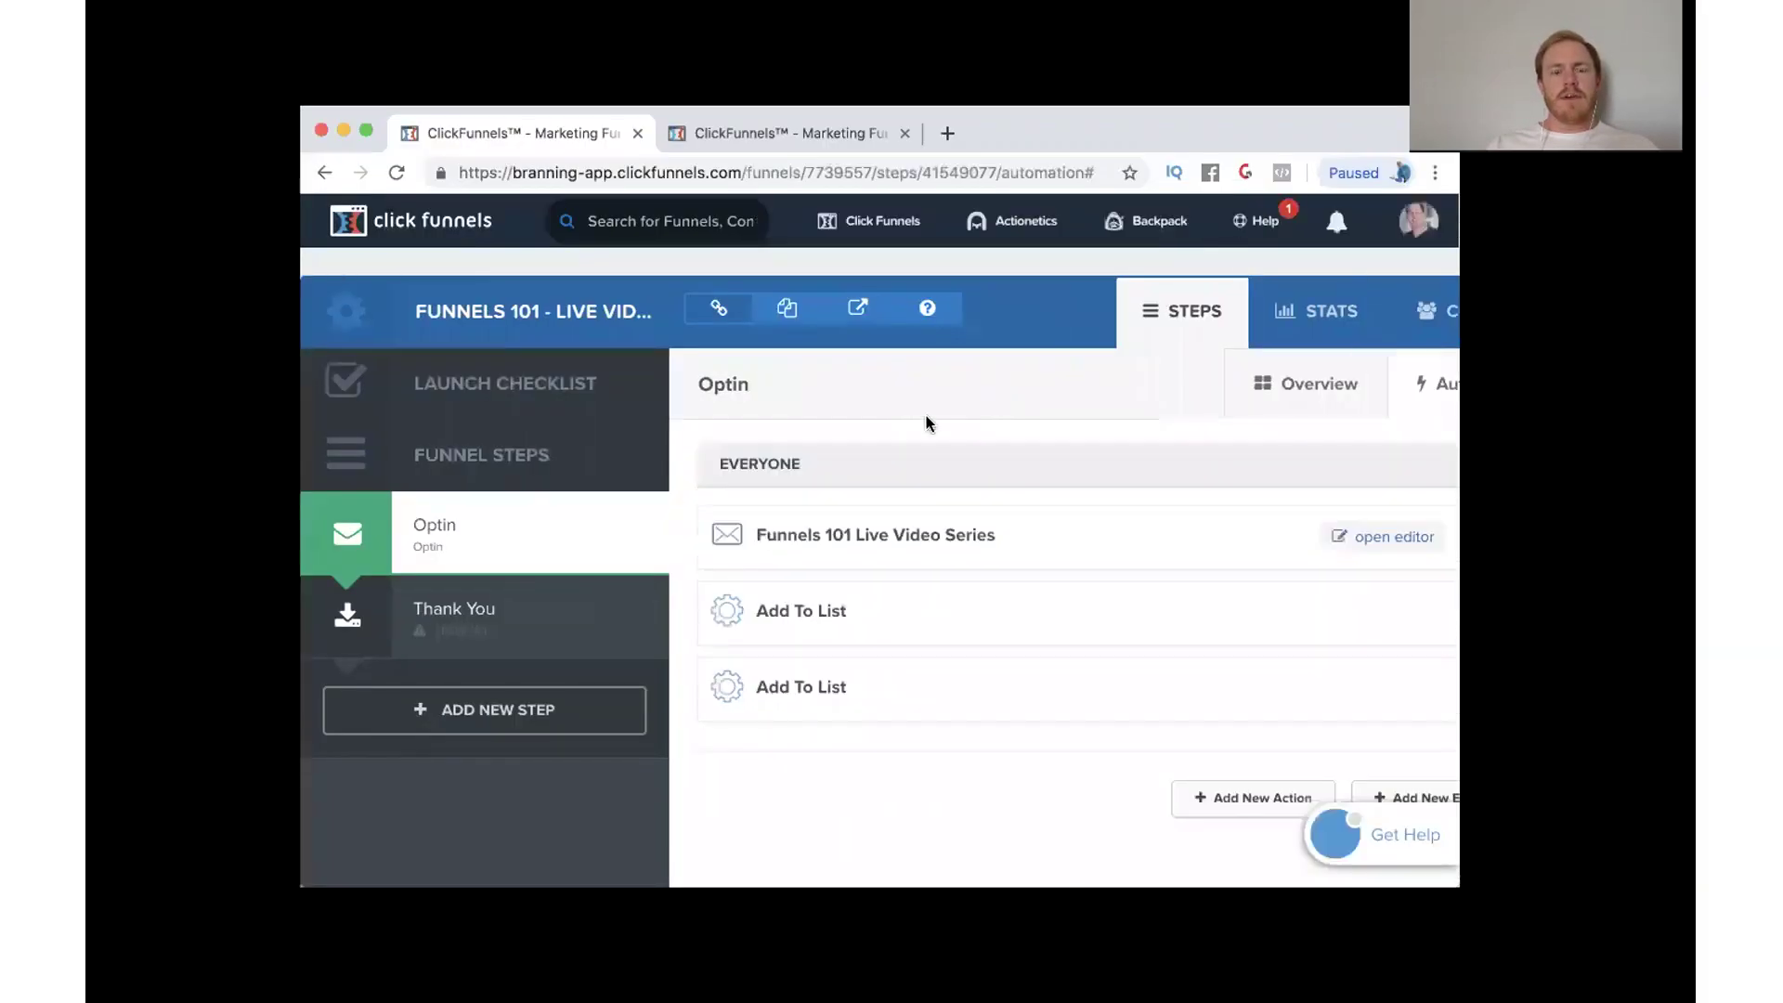